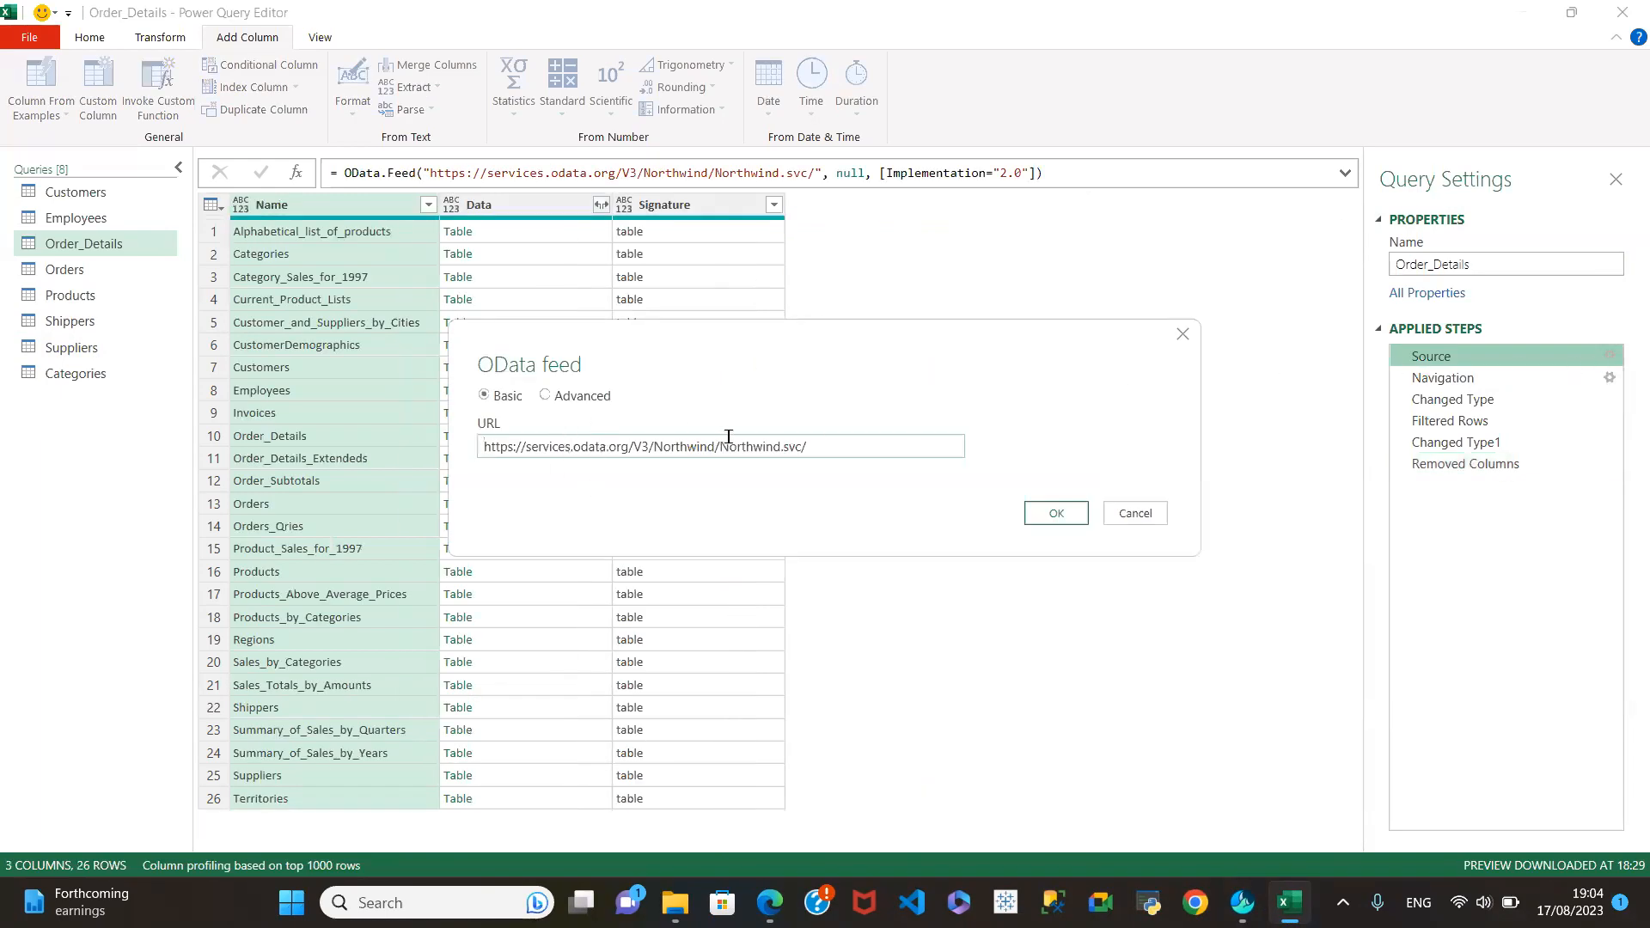
Dismiss the OData feed settings and examine the columns of the Customers, Order_Details and Orders queries for shared ID fields.
{"action": "left_click", "coordinate": [1134, 513]}
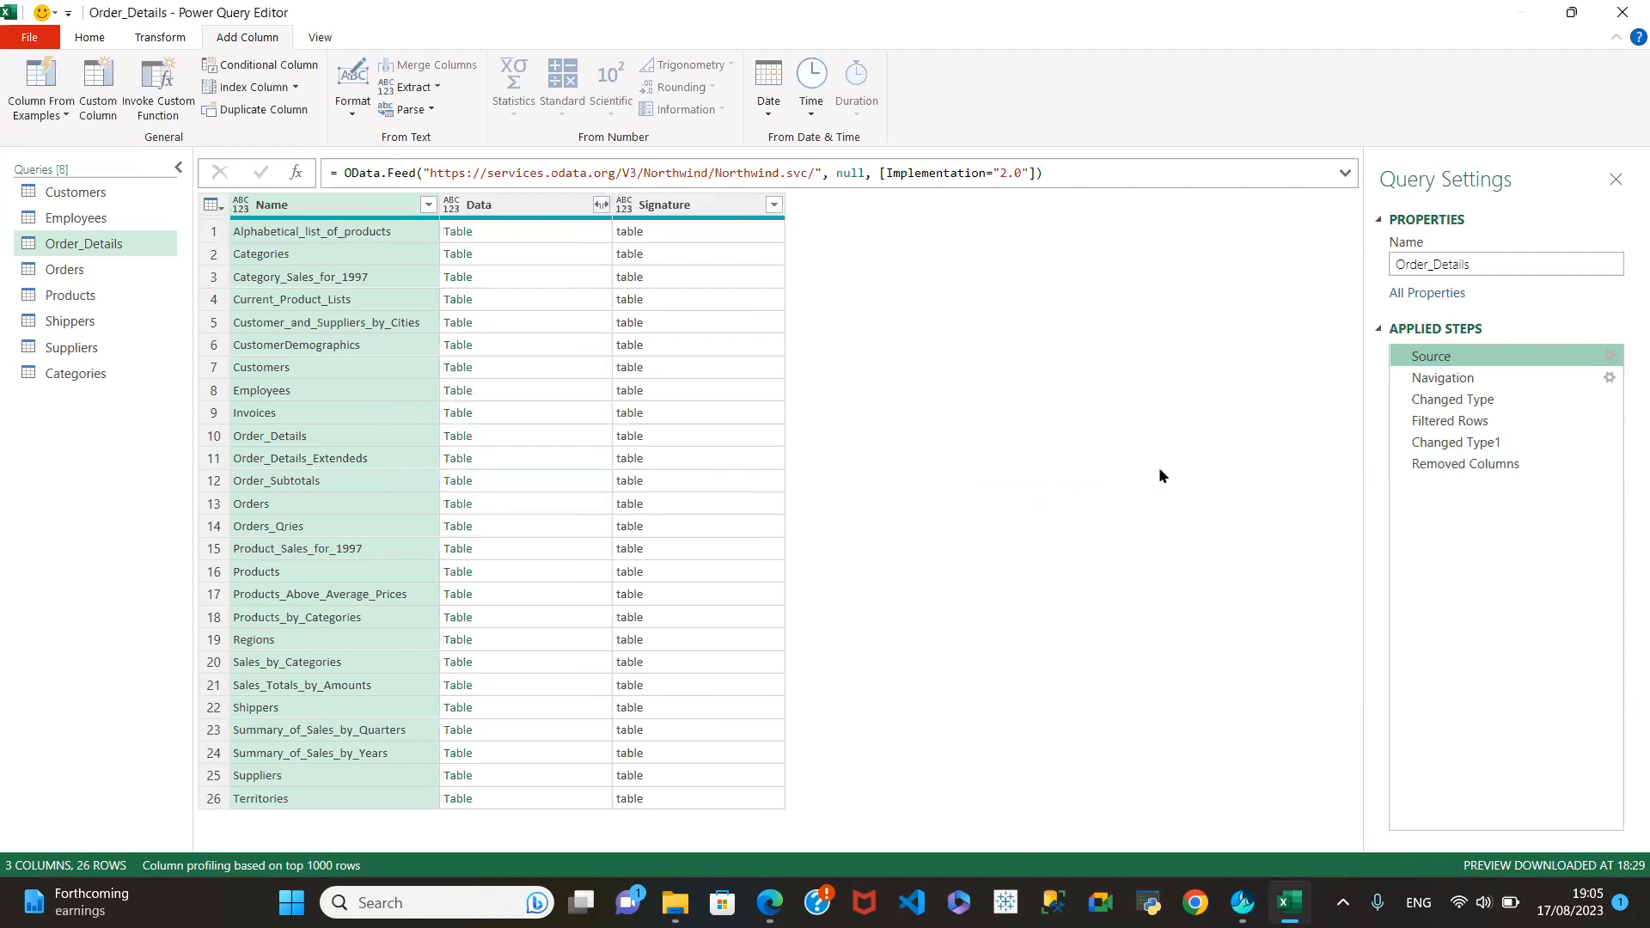
{"action": "left_click", "coordinate": [1522, 460]}
{"action": "left_click", "coordinate": [97, 200]}
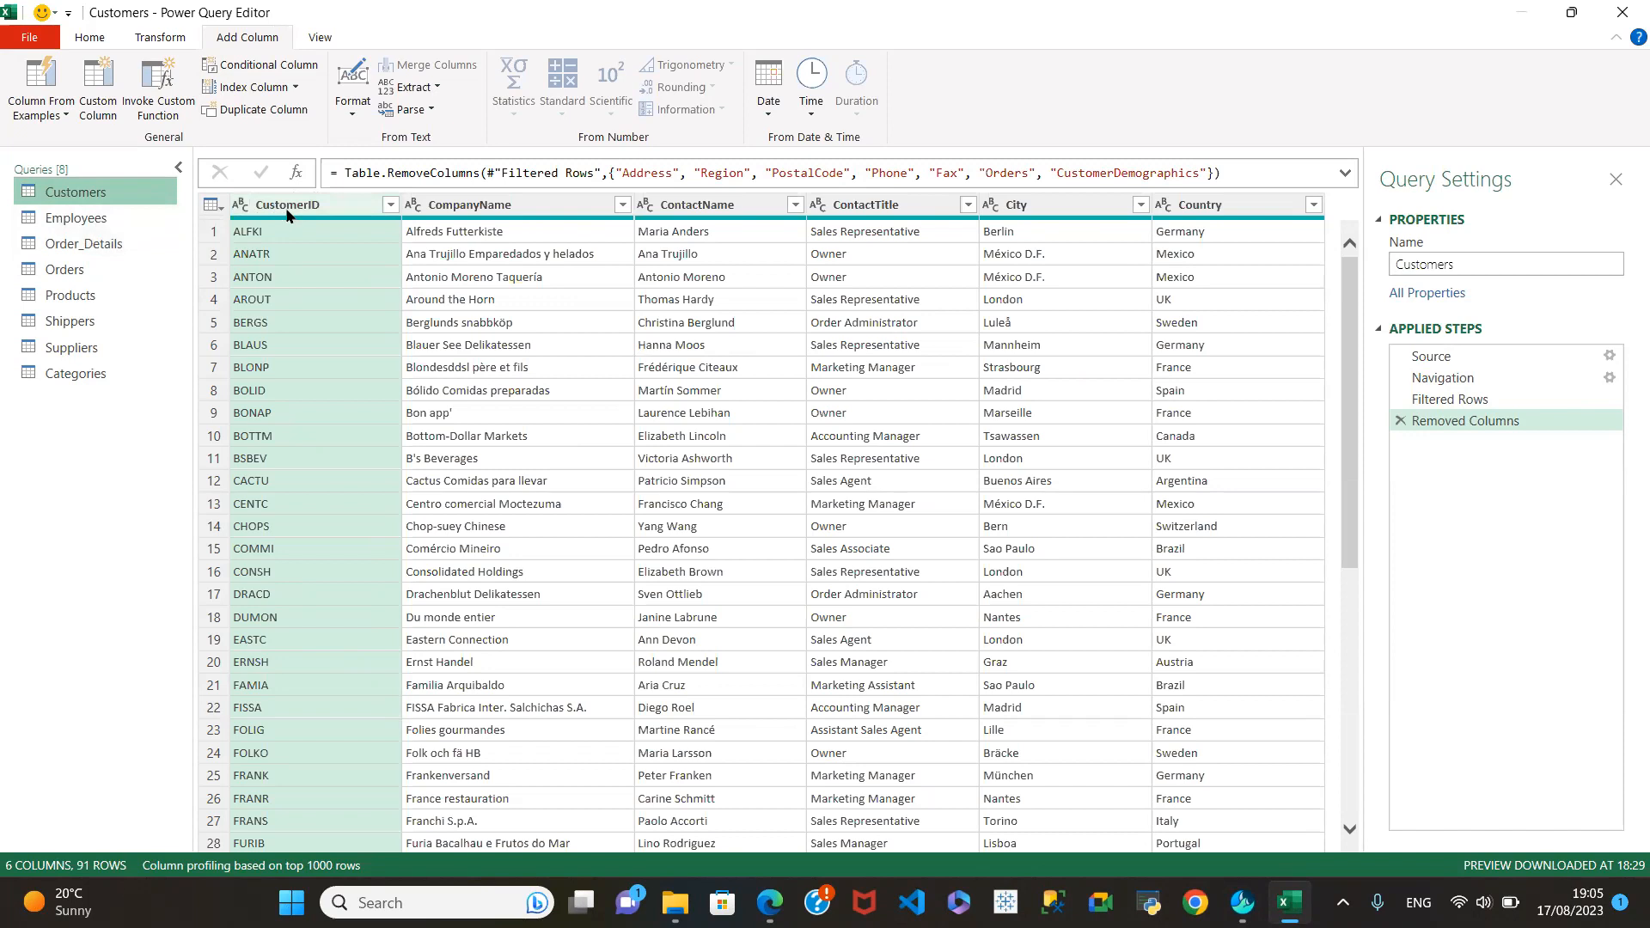
{"action": "left_click", "coordinate": [117, 245]}
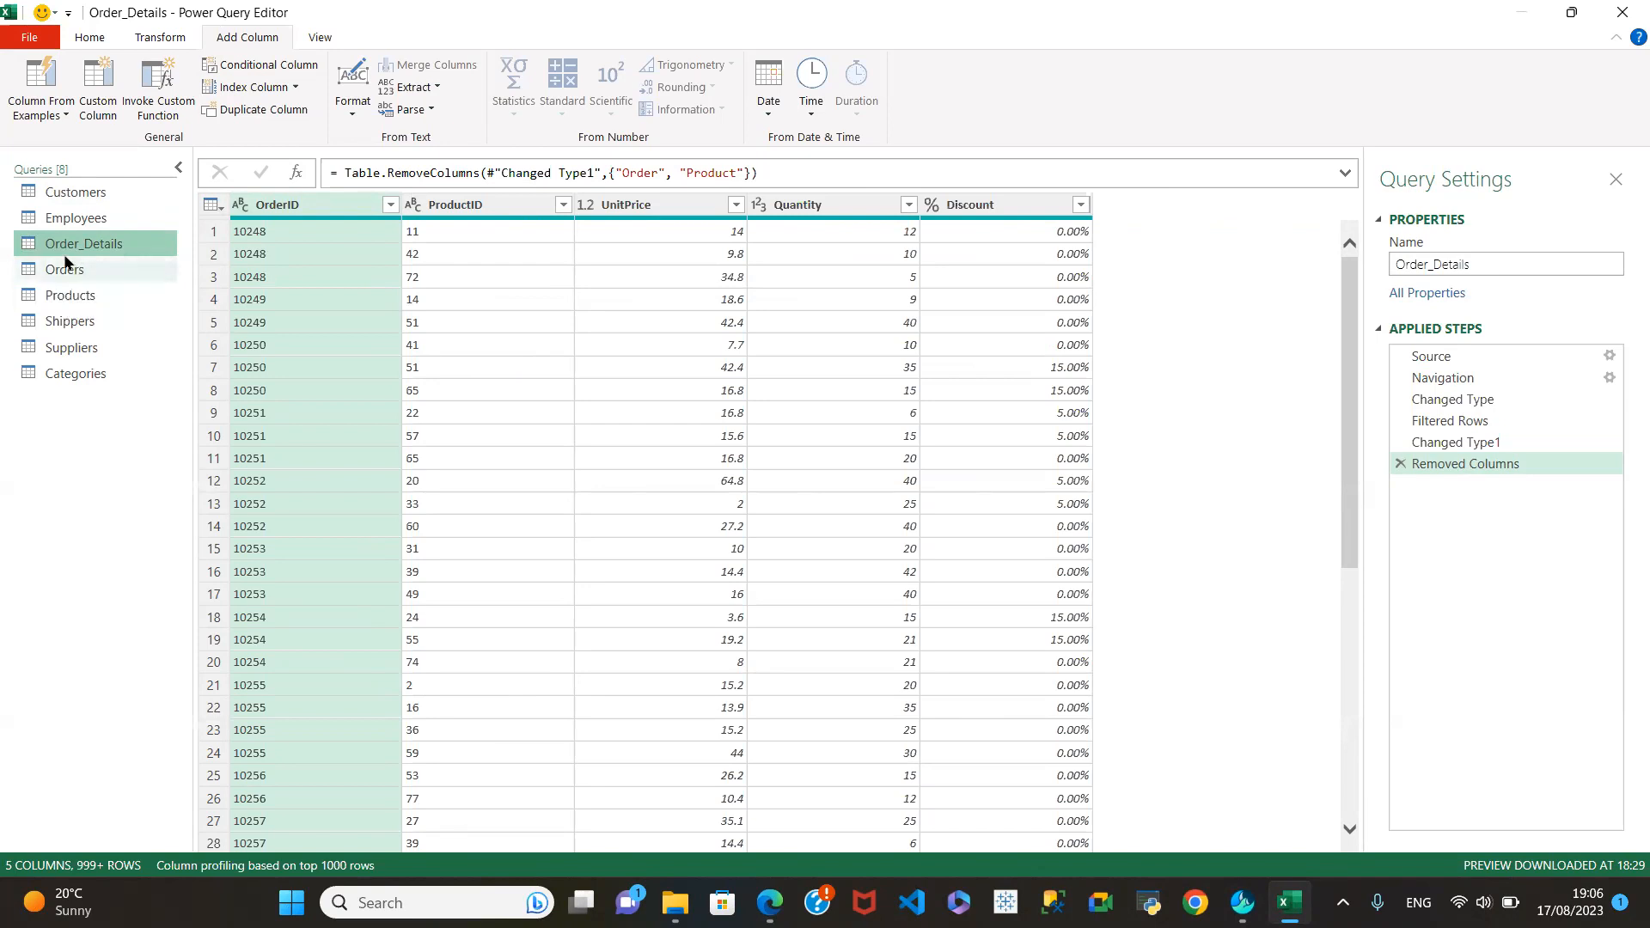
{"action": "left_click", "coordinate": [84, 272]}
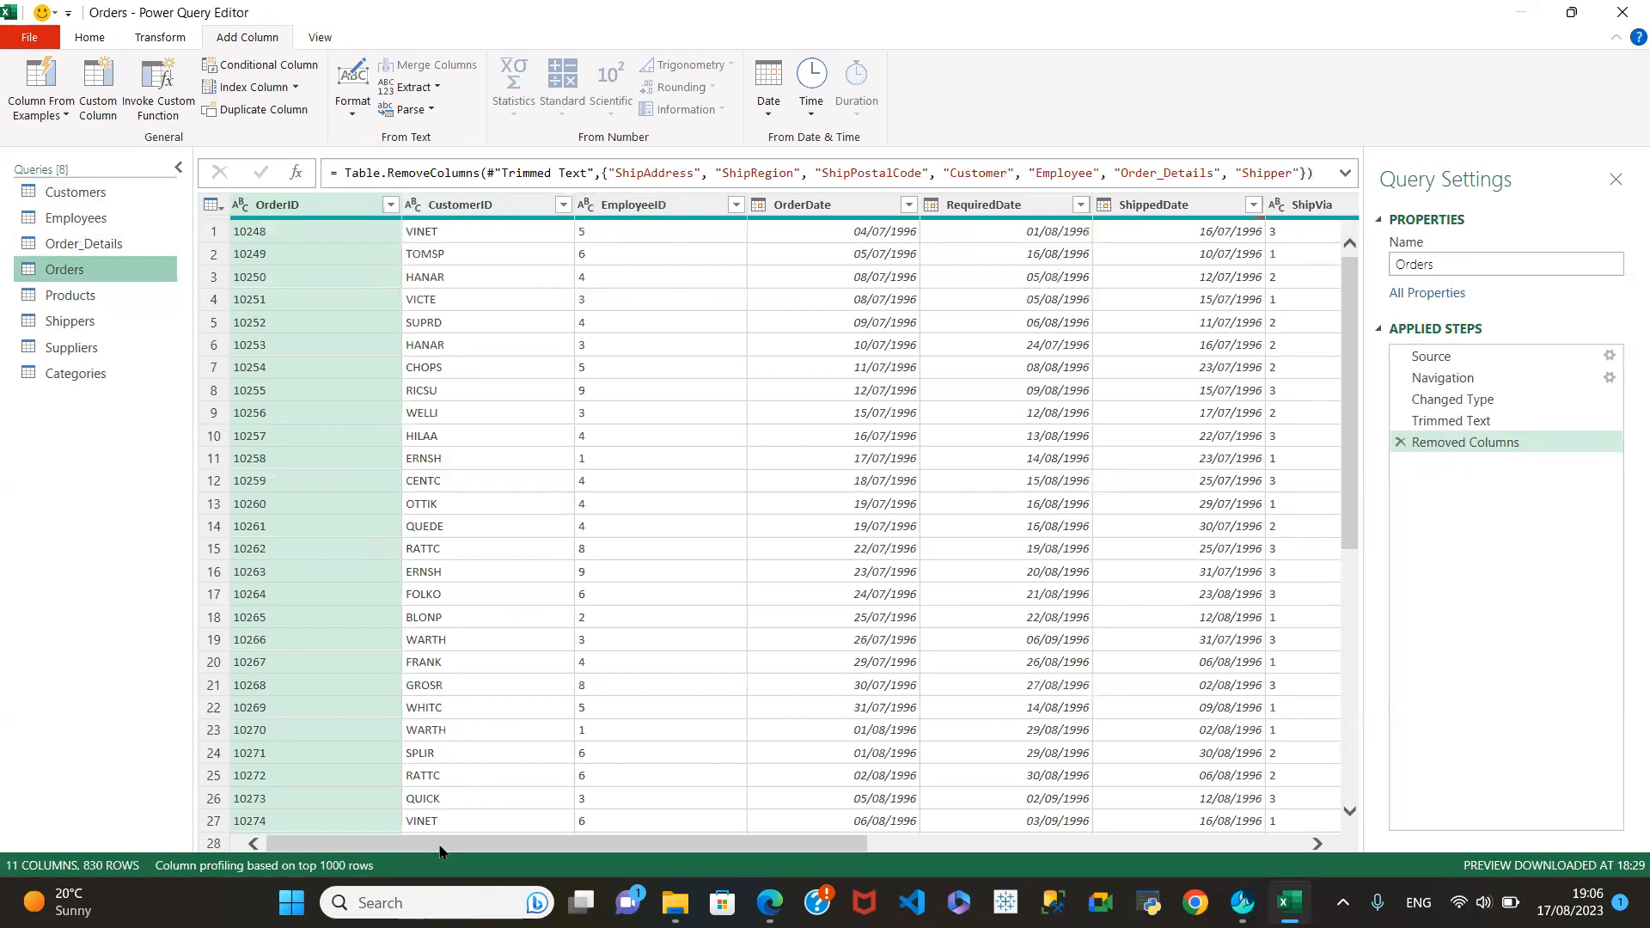
{"action": "left_click_drag", "start_coordinate": [440, 851], "coordinate": [619, 851]}
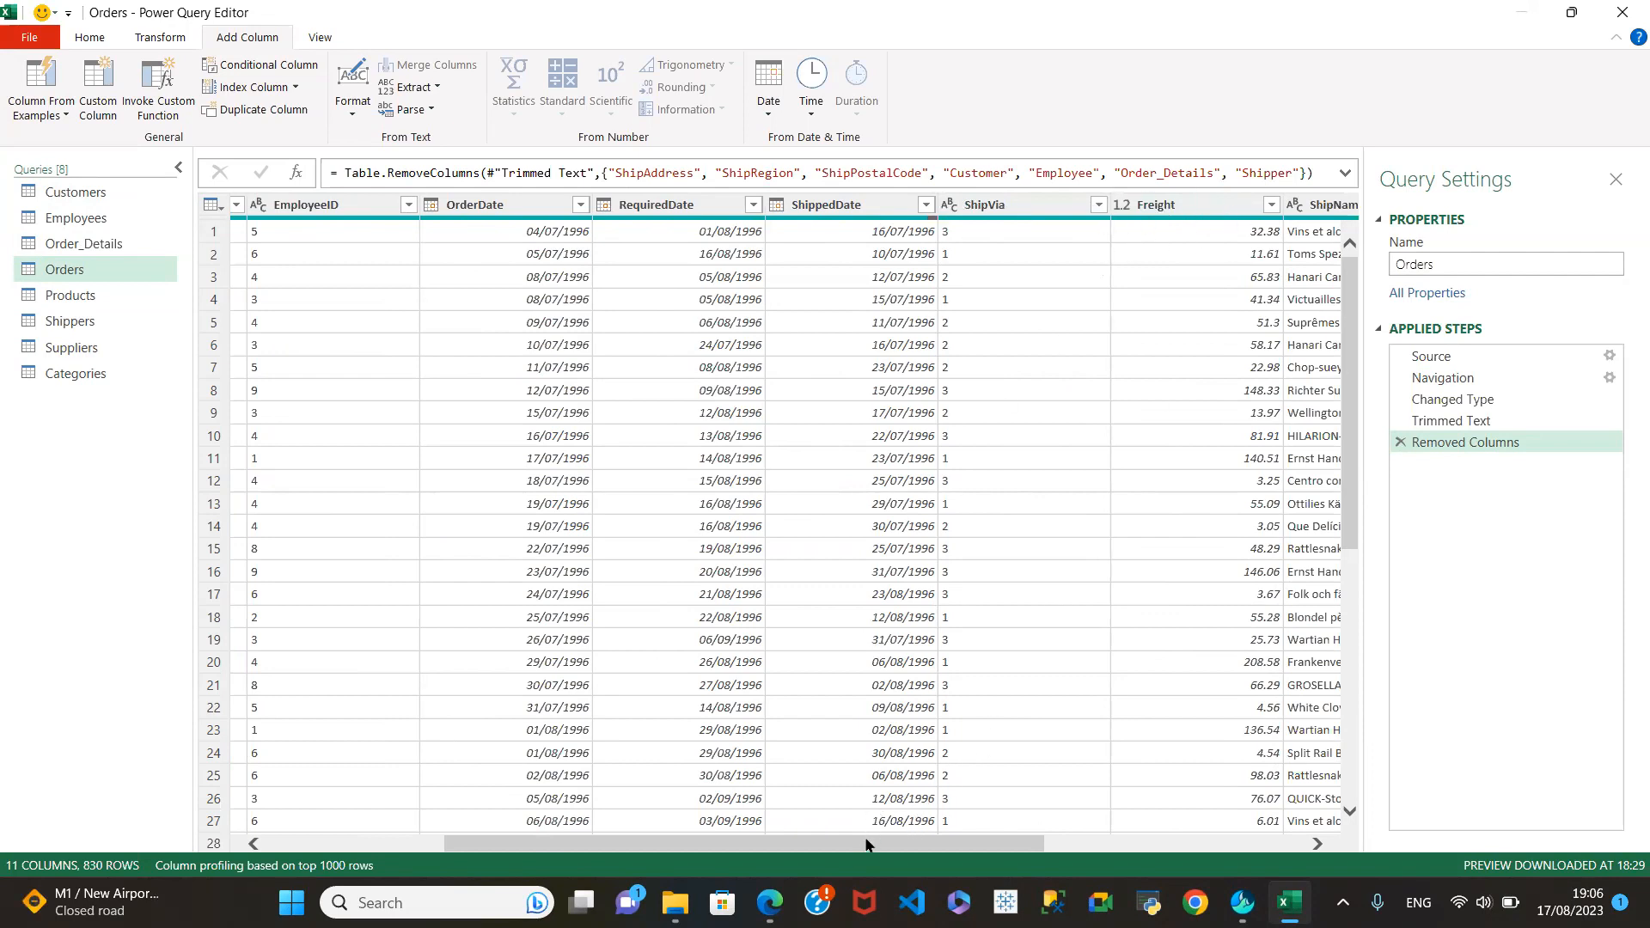
{"action": "left_click_drag", "start_coordinate": [951, 852], "coordinate": [674, 850]}
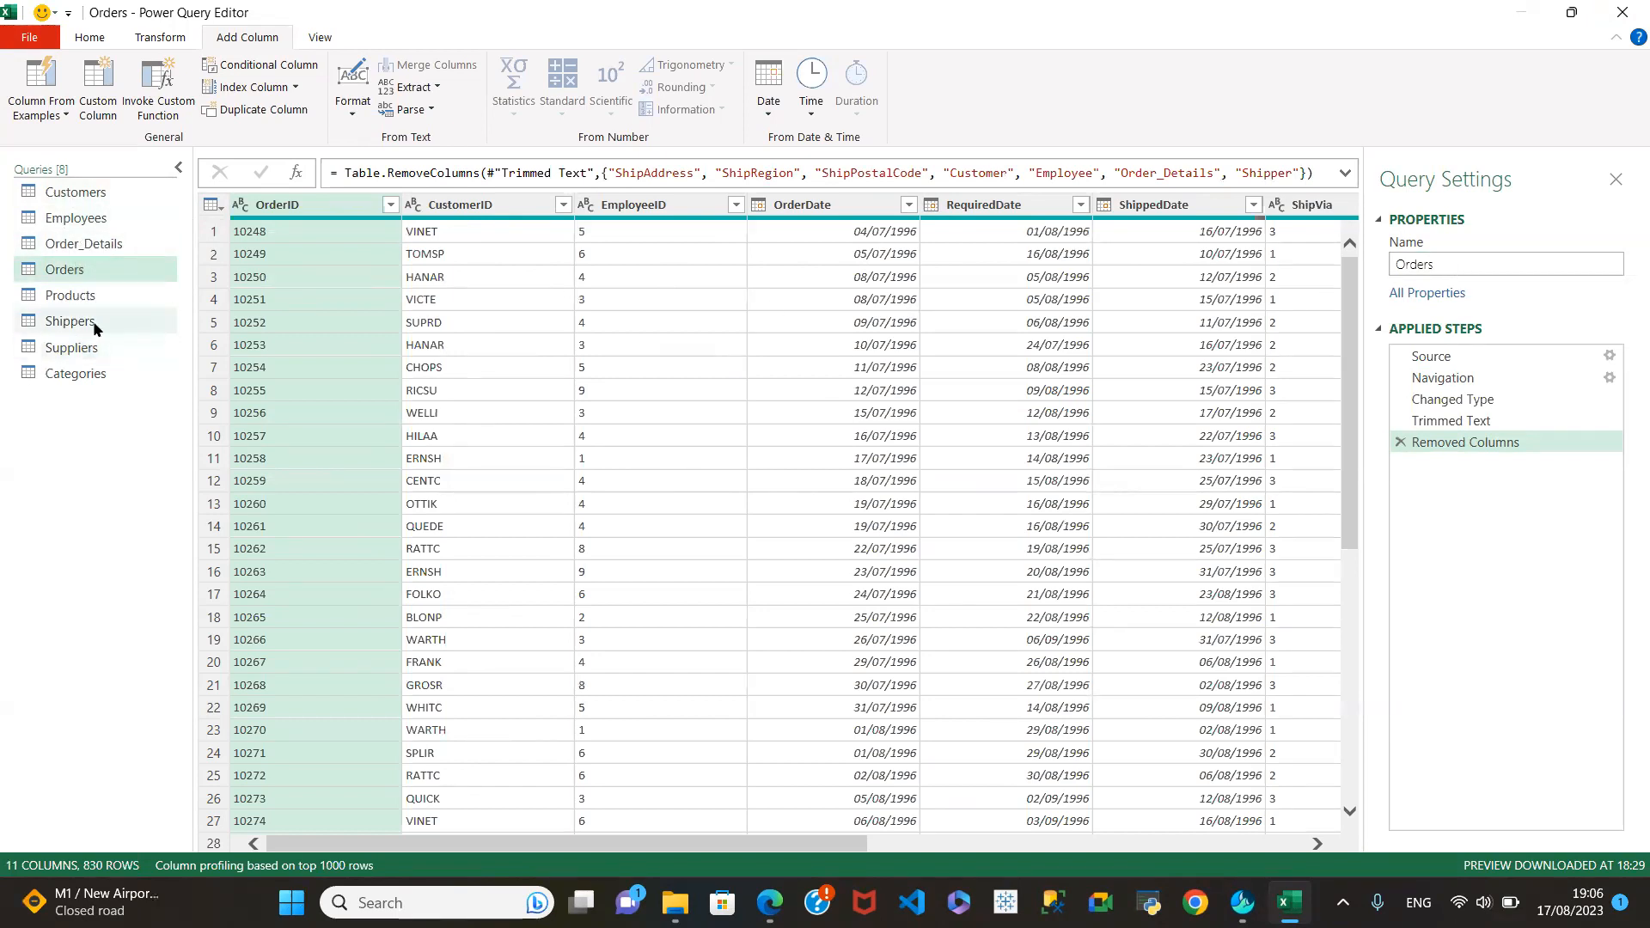
Merge the Orders query into Order_Details, matching on OrderID with a Left Outer join.
{"action": "left_click", "coordinate": [99, 247]}
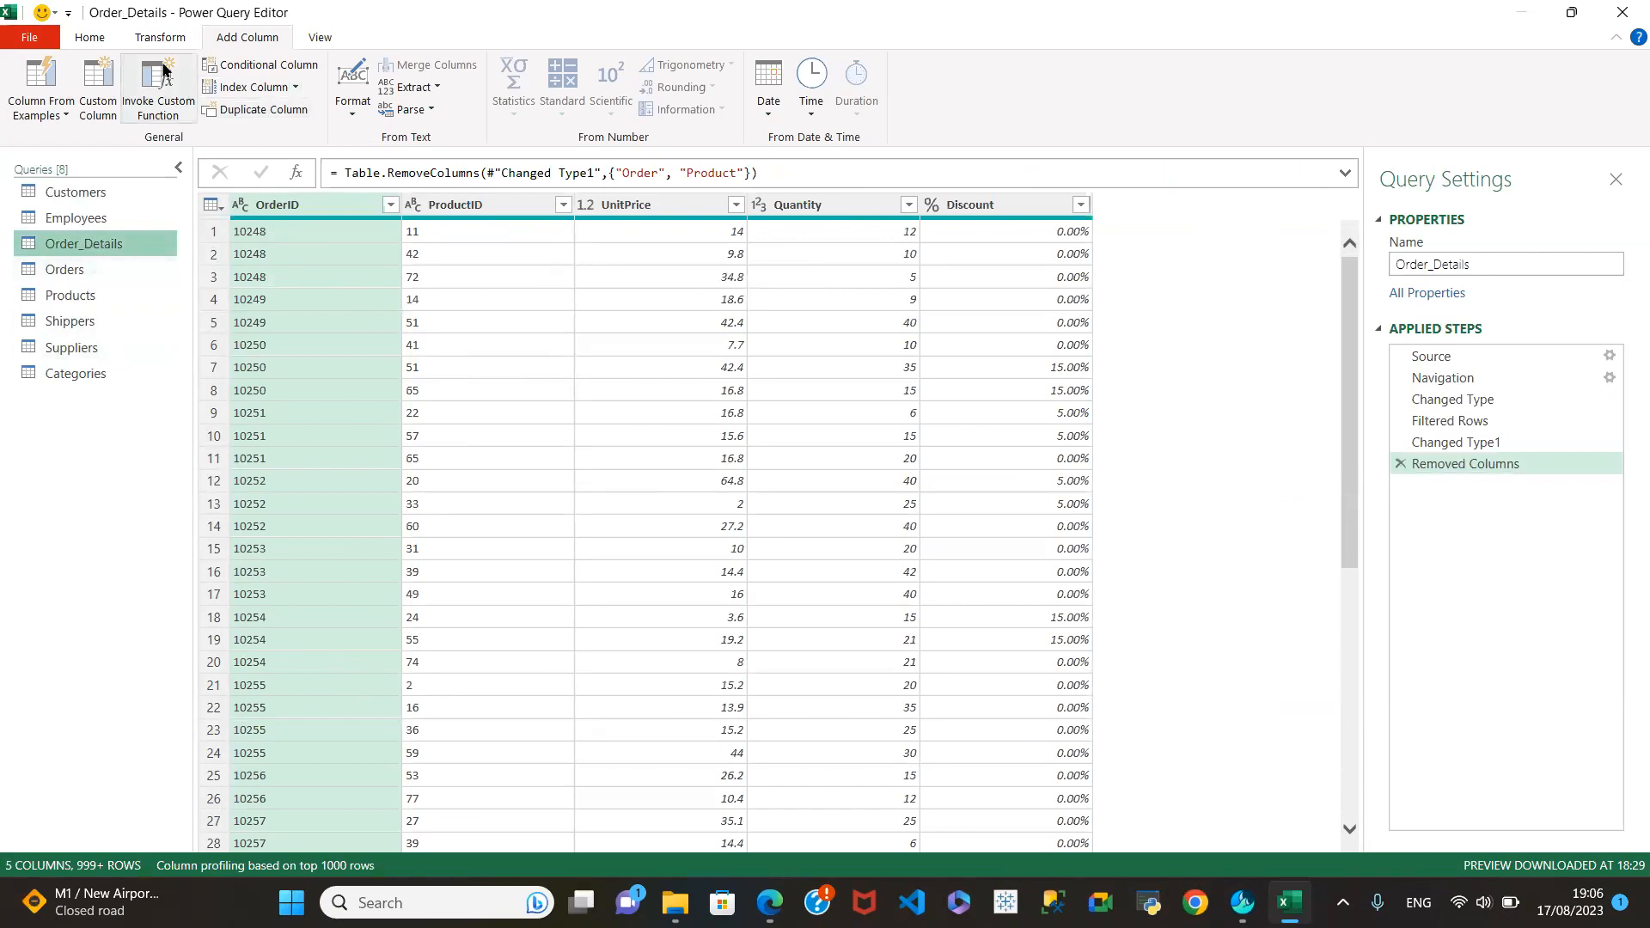
{"action": "left_click", "coordinate": [90, 38]}
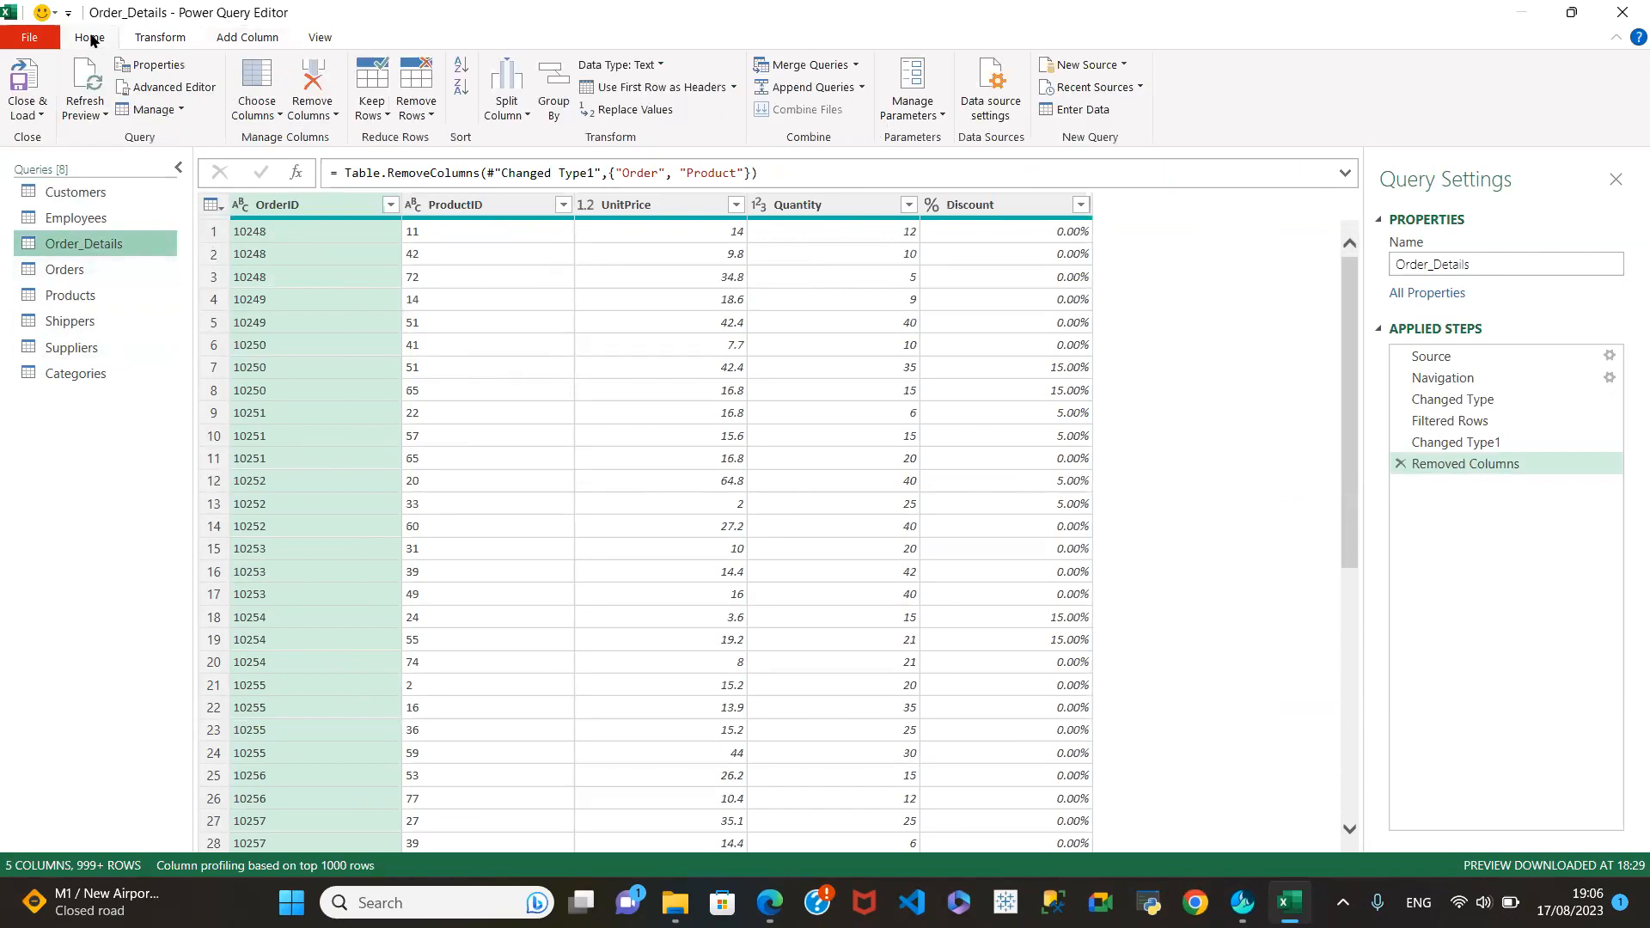
{"action": "left_click", "coordinate": [855, 66]}
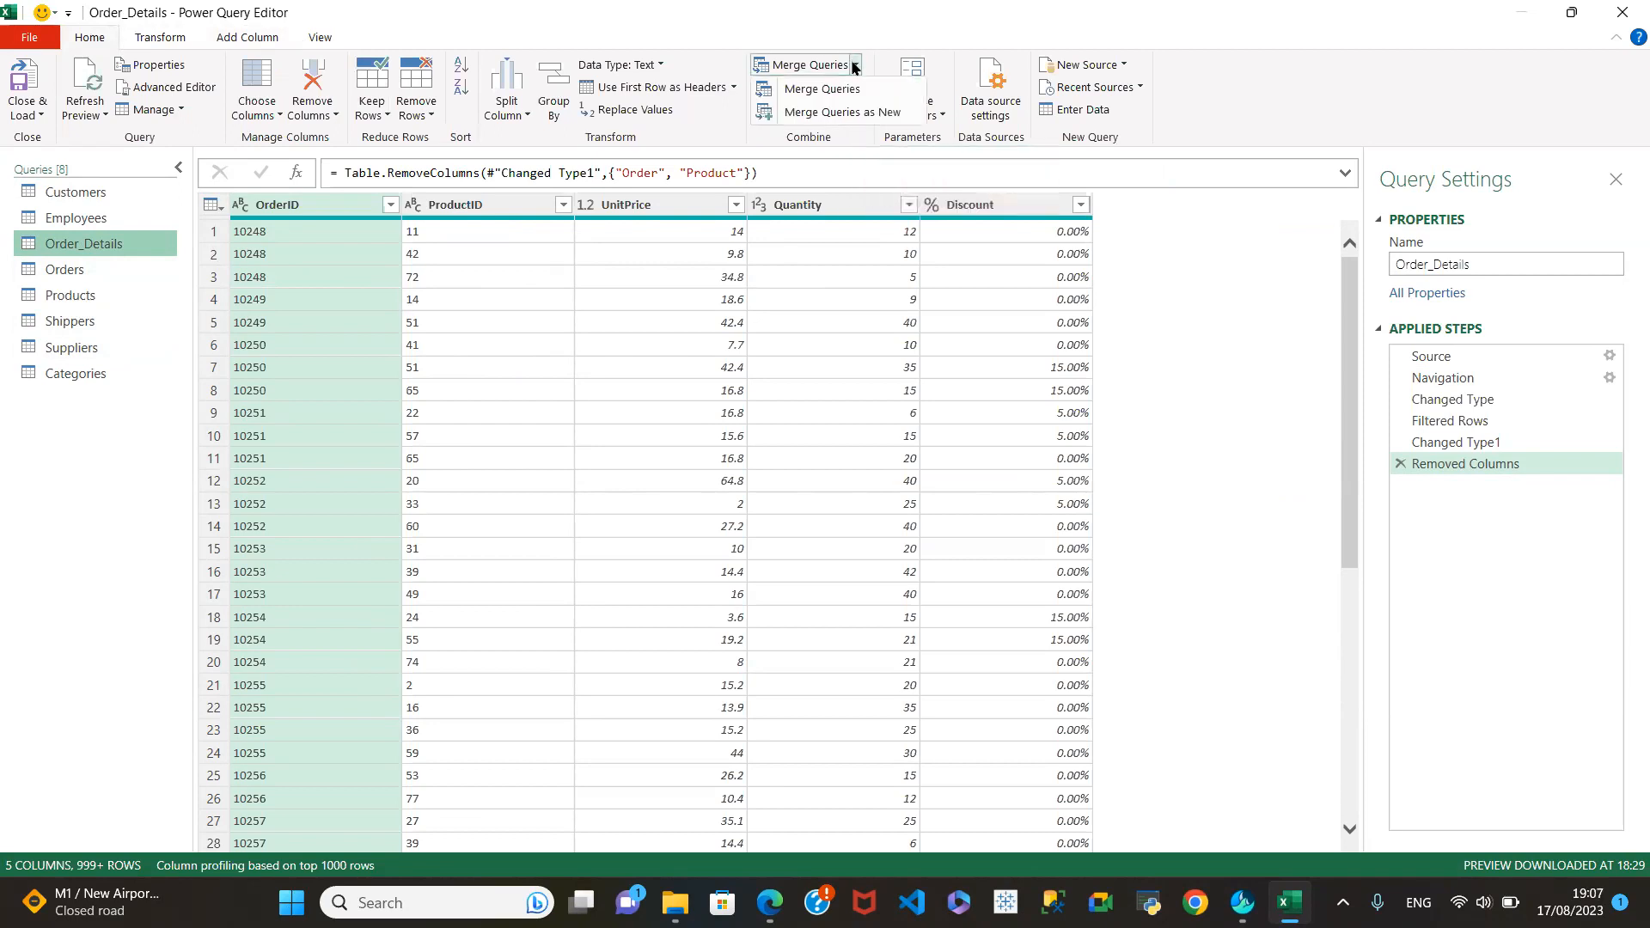
{"action": "left_click", "coordinate": [811, 90]}
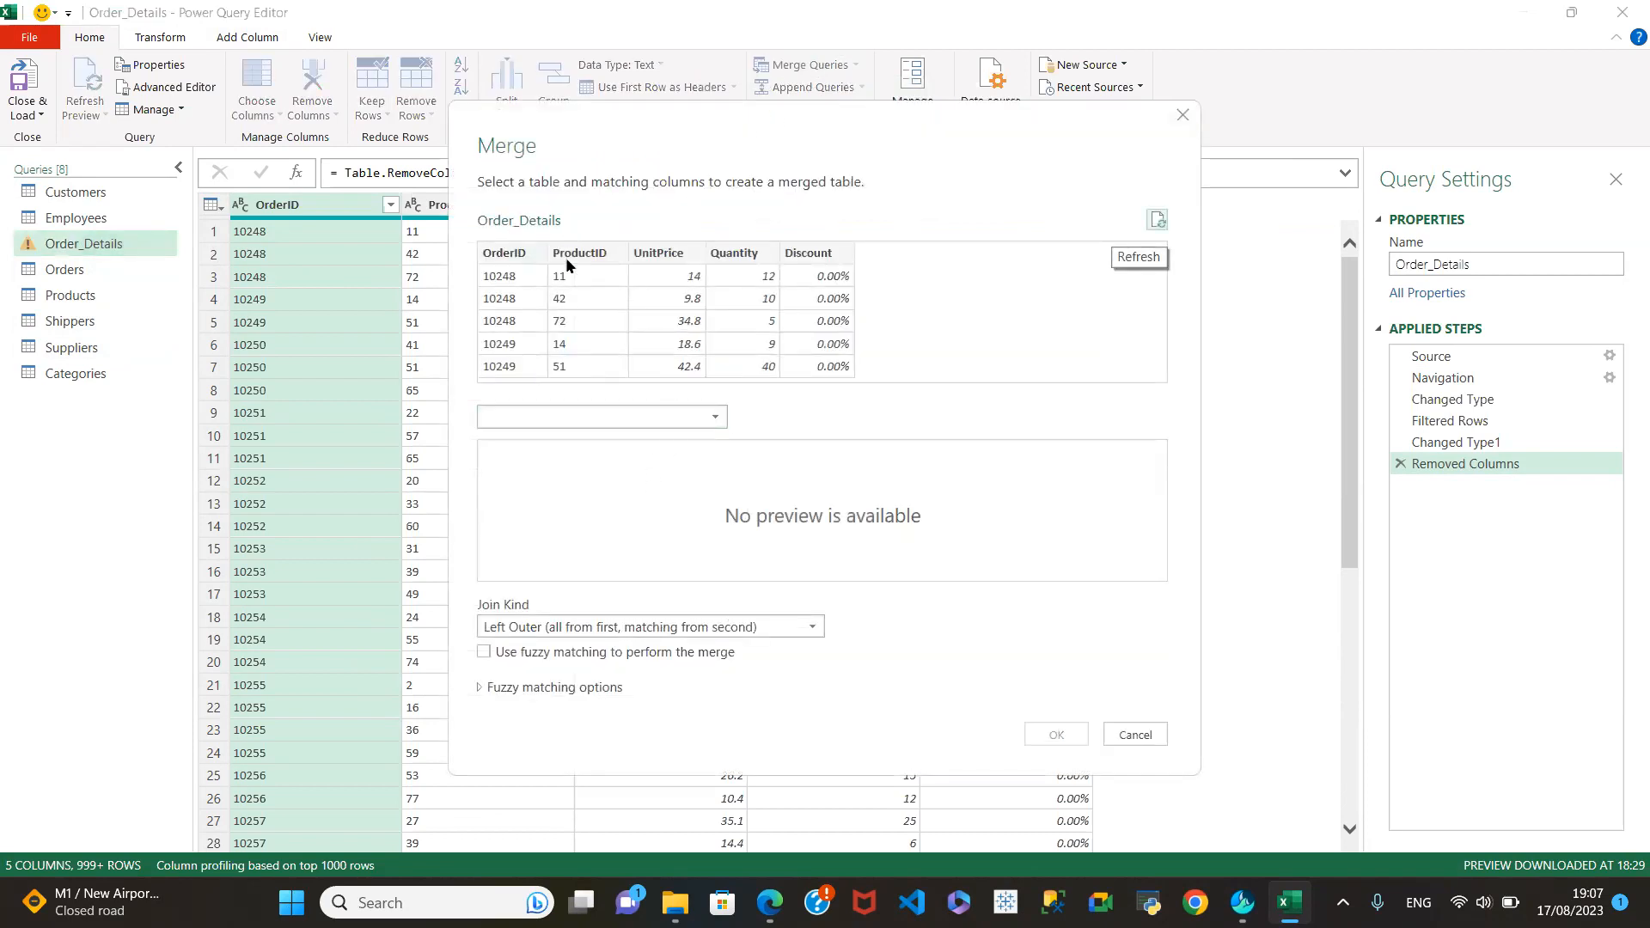
{"action": "left_click", "coordinate": [713, 418]}
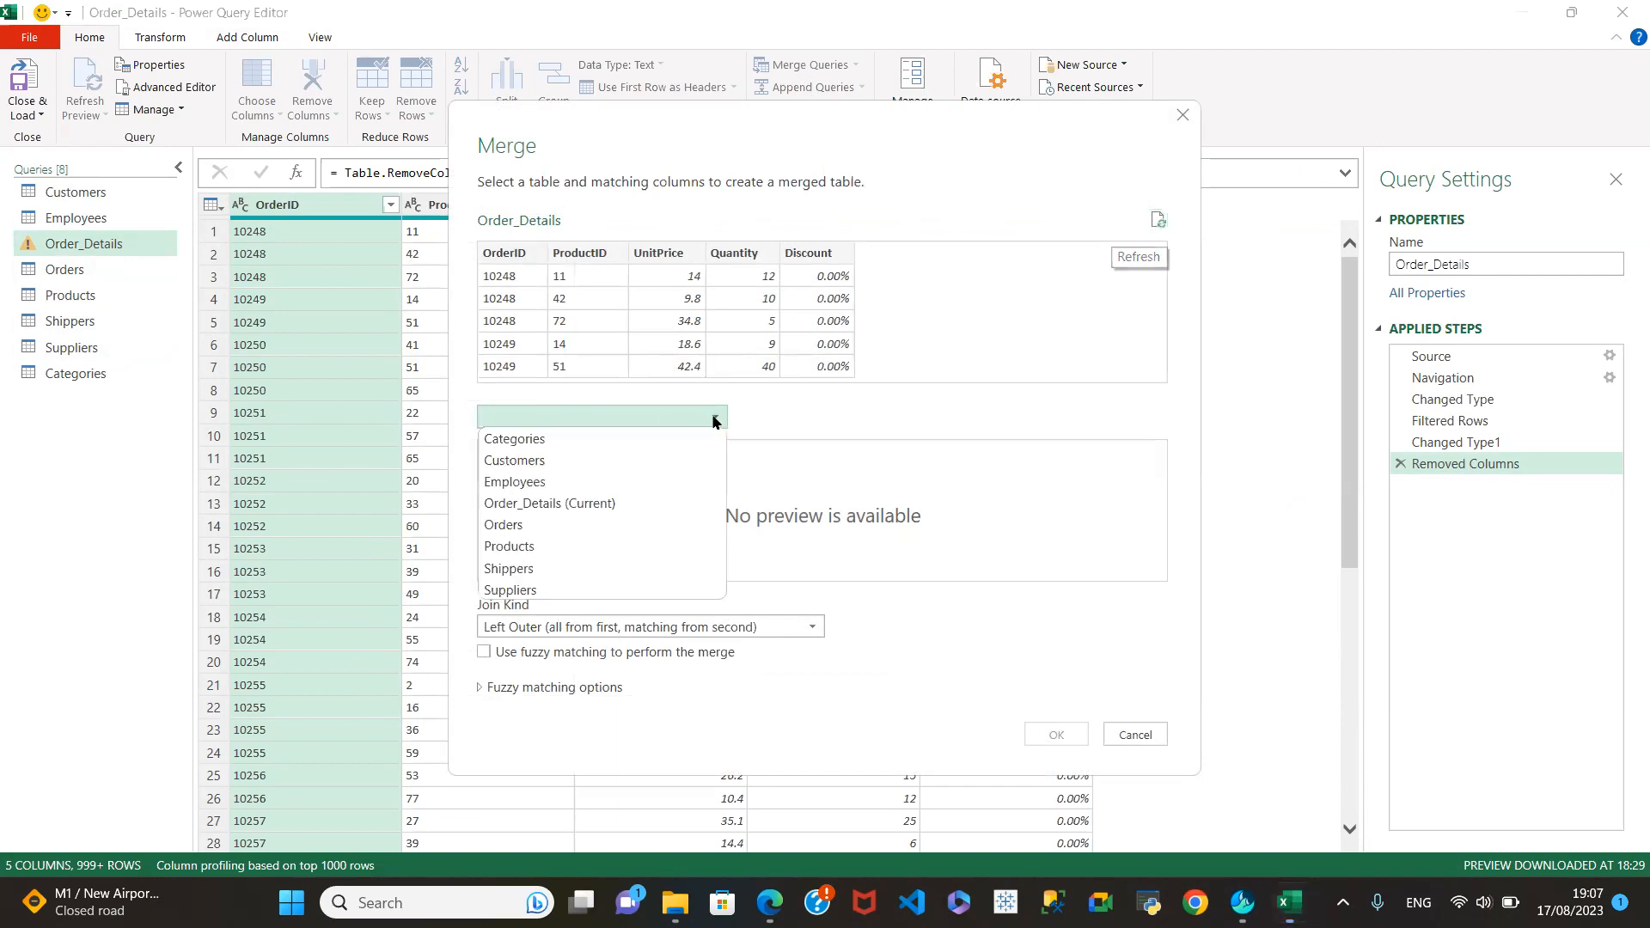
{"action": "left_click", "coordinate": [526, 527]}
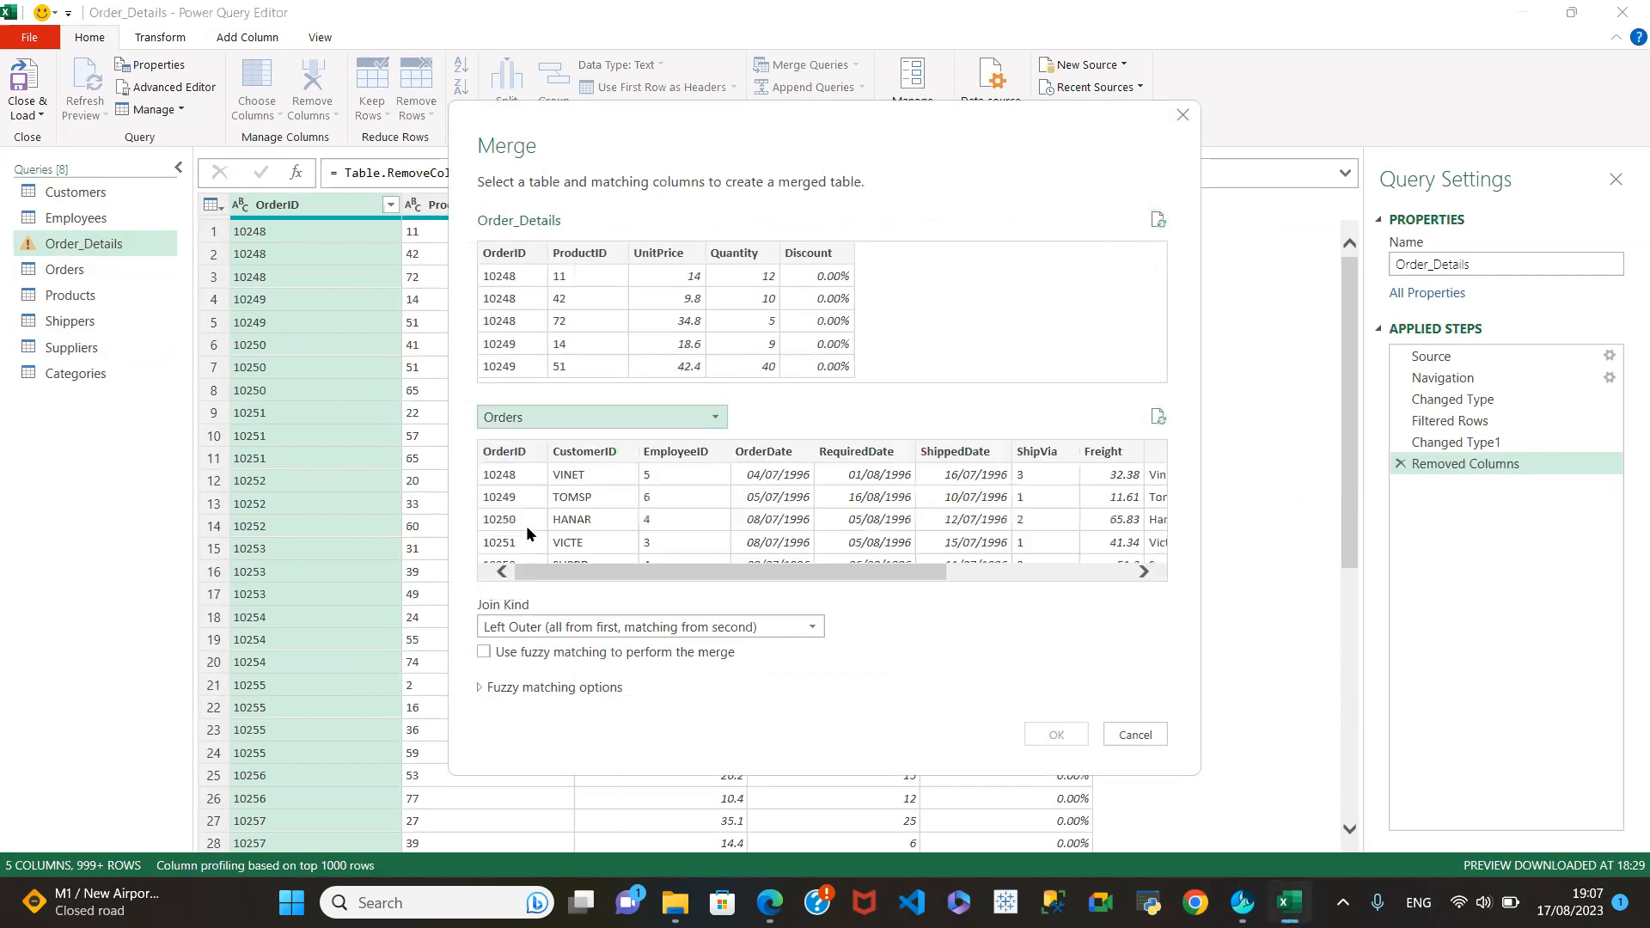
{"action": "left_click", "coordinate": [502, 255]}
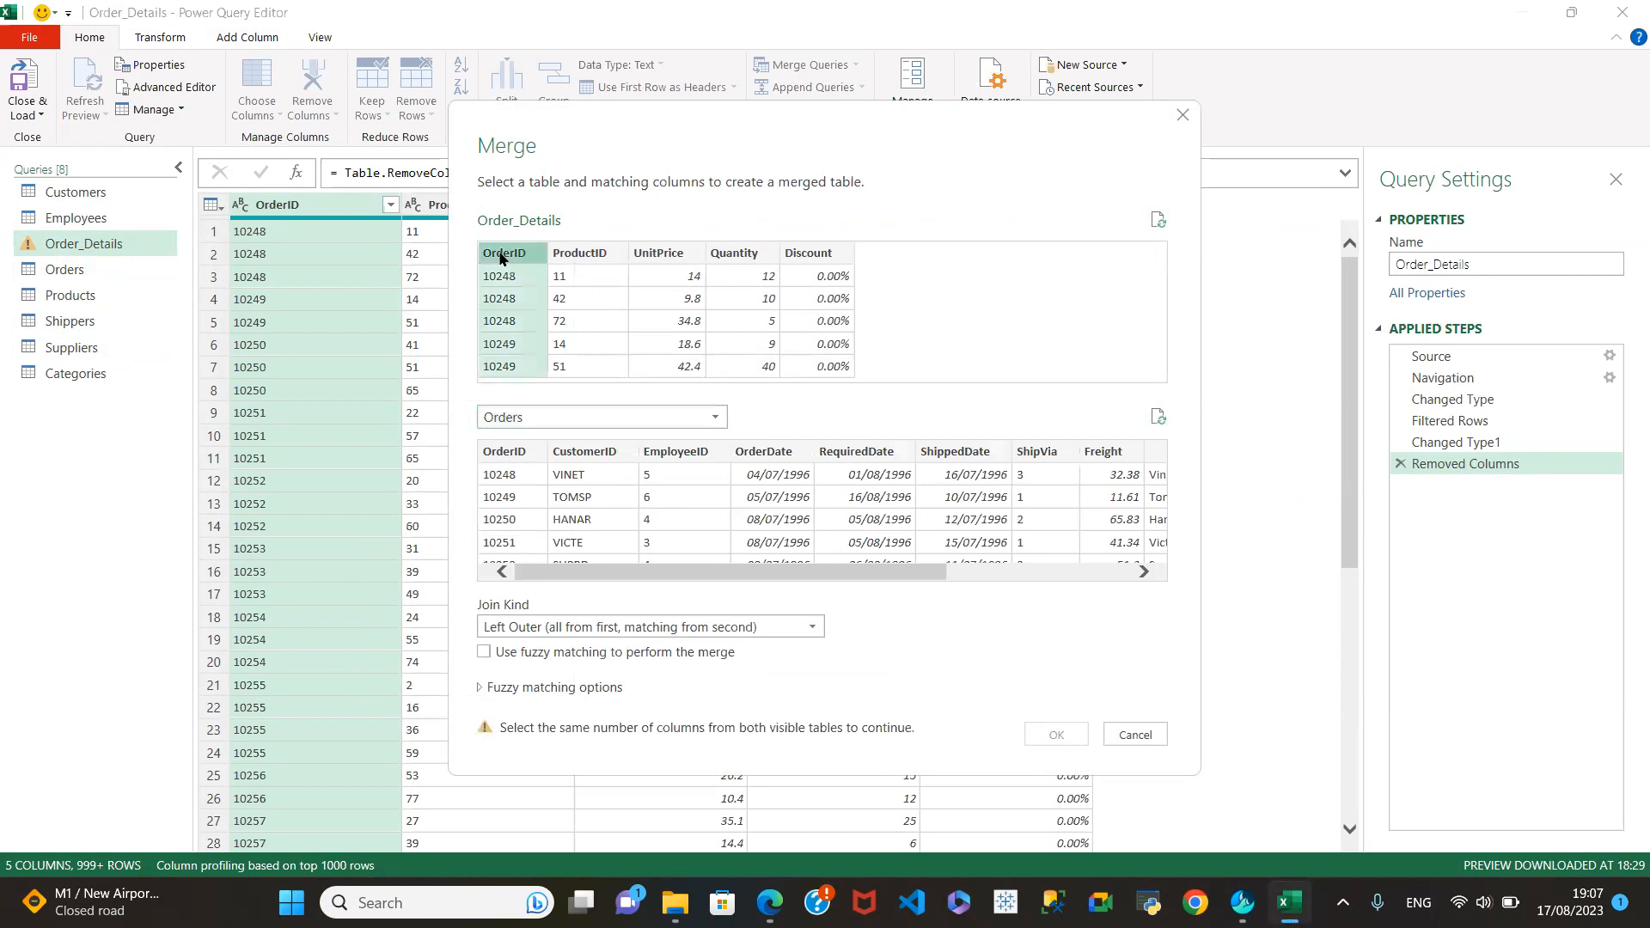
{"action": "left_click", "coordinate": [519, 453]}
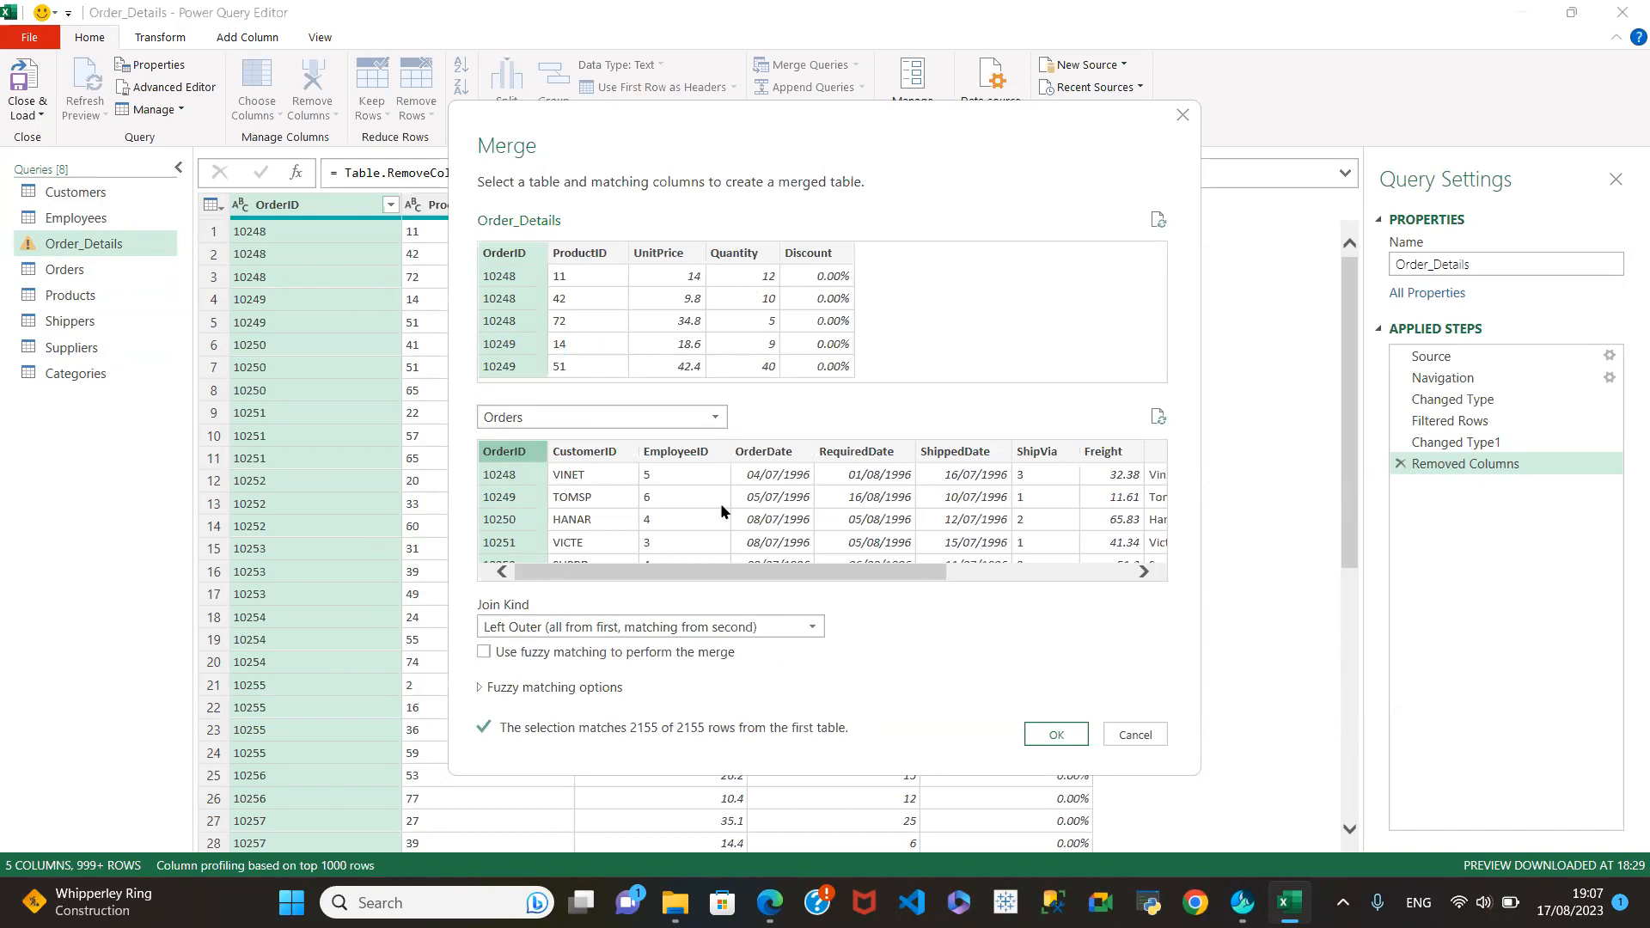
{"action": "left_click", "coordinate": [1056, 736]}
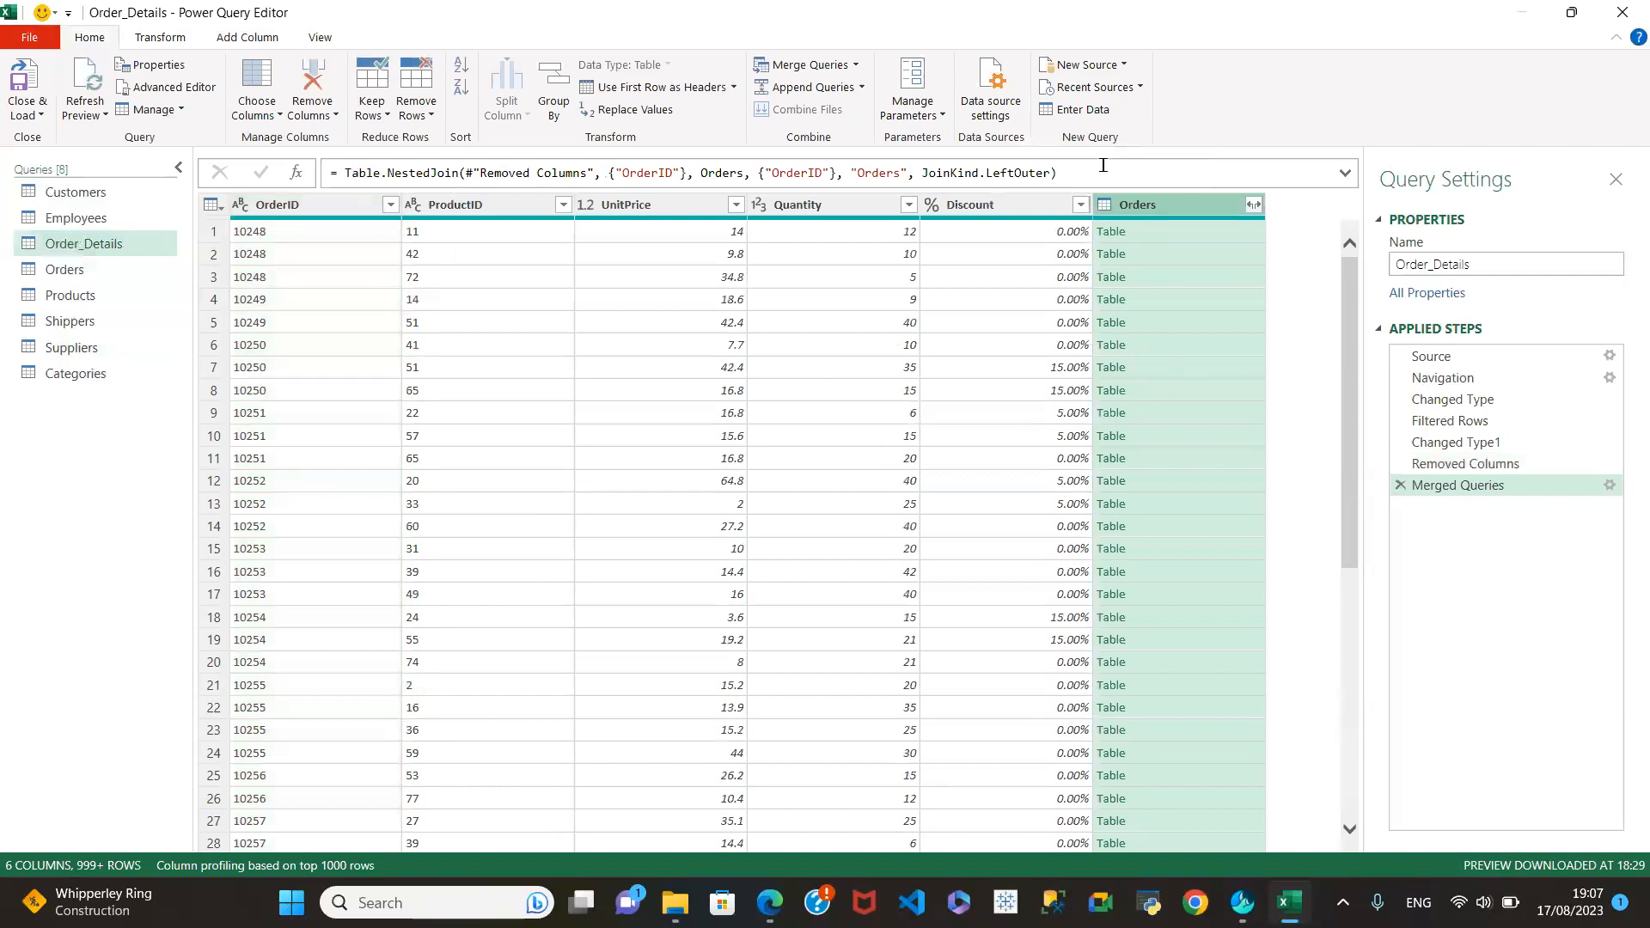
Expand the merged Orders column to only CustomerID, EmployeeID and ShipVia, without the original column name as prefix.
{"action": "left_click", "coordinate": [1254, 205]}
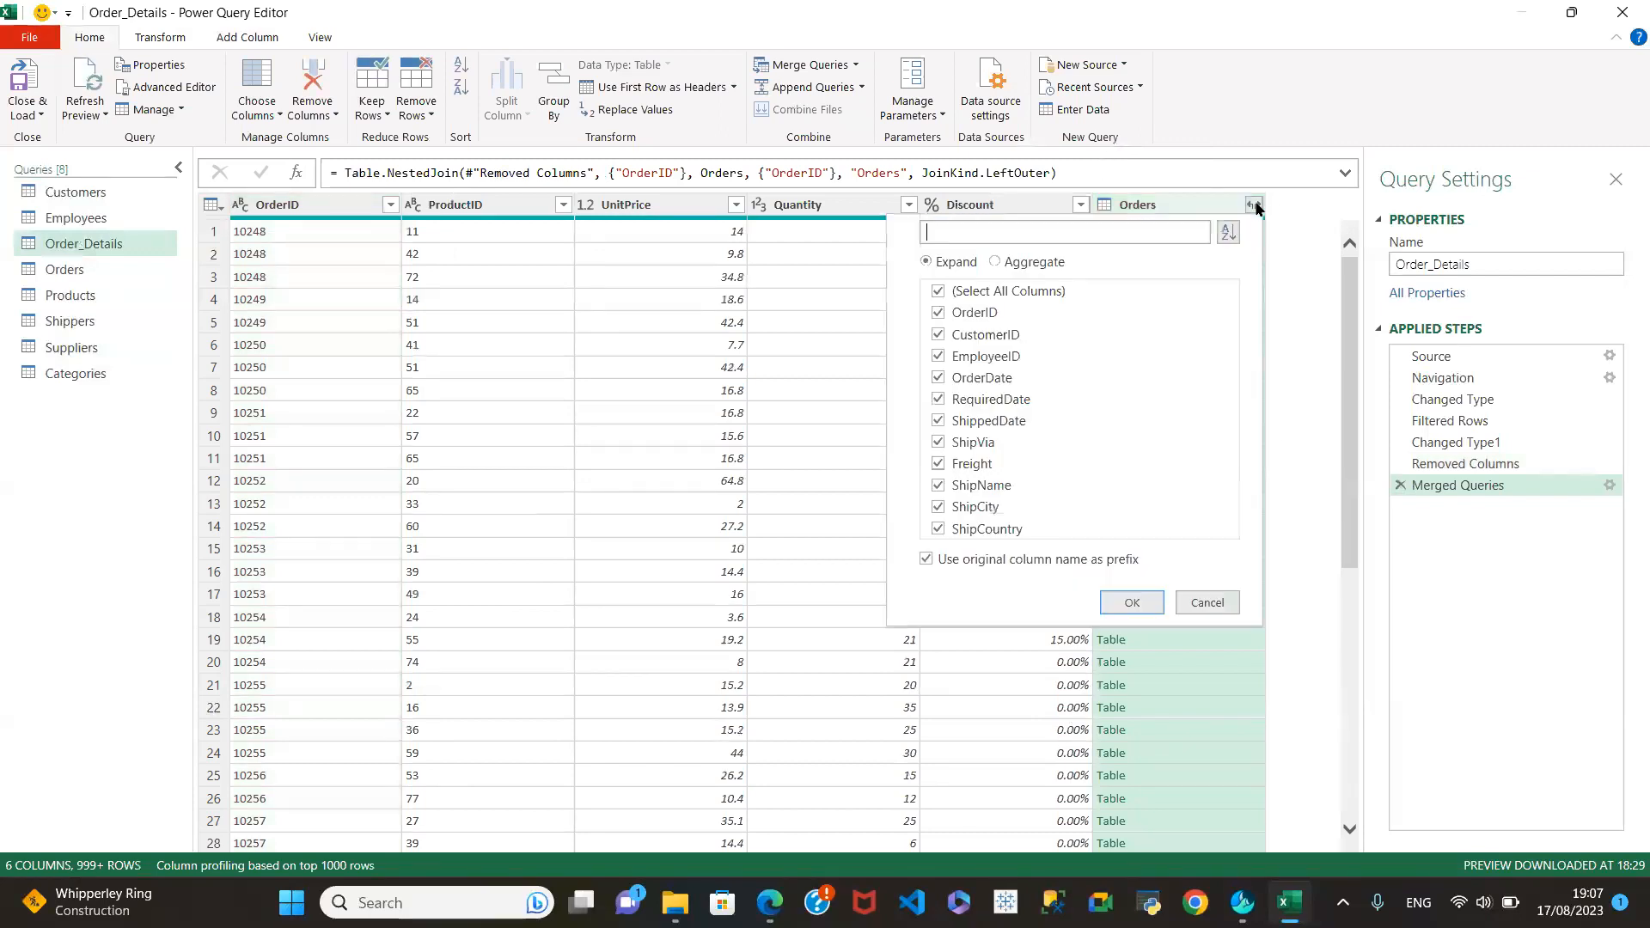
{"action": "left_click", "coordinate": [938, 293]}
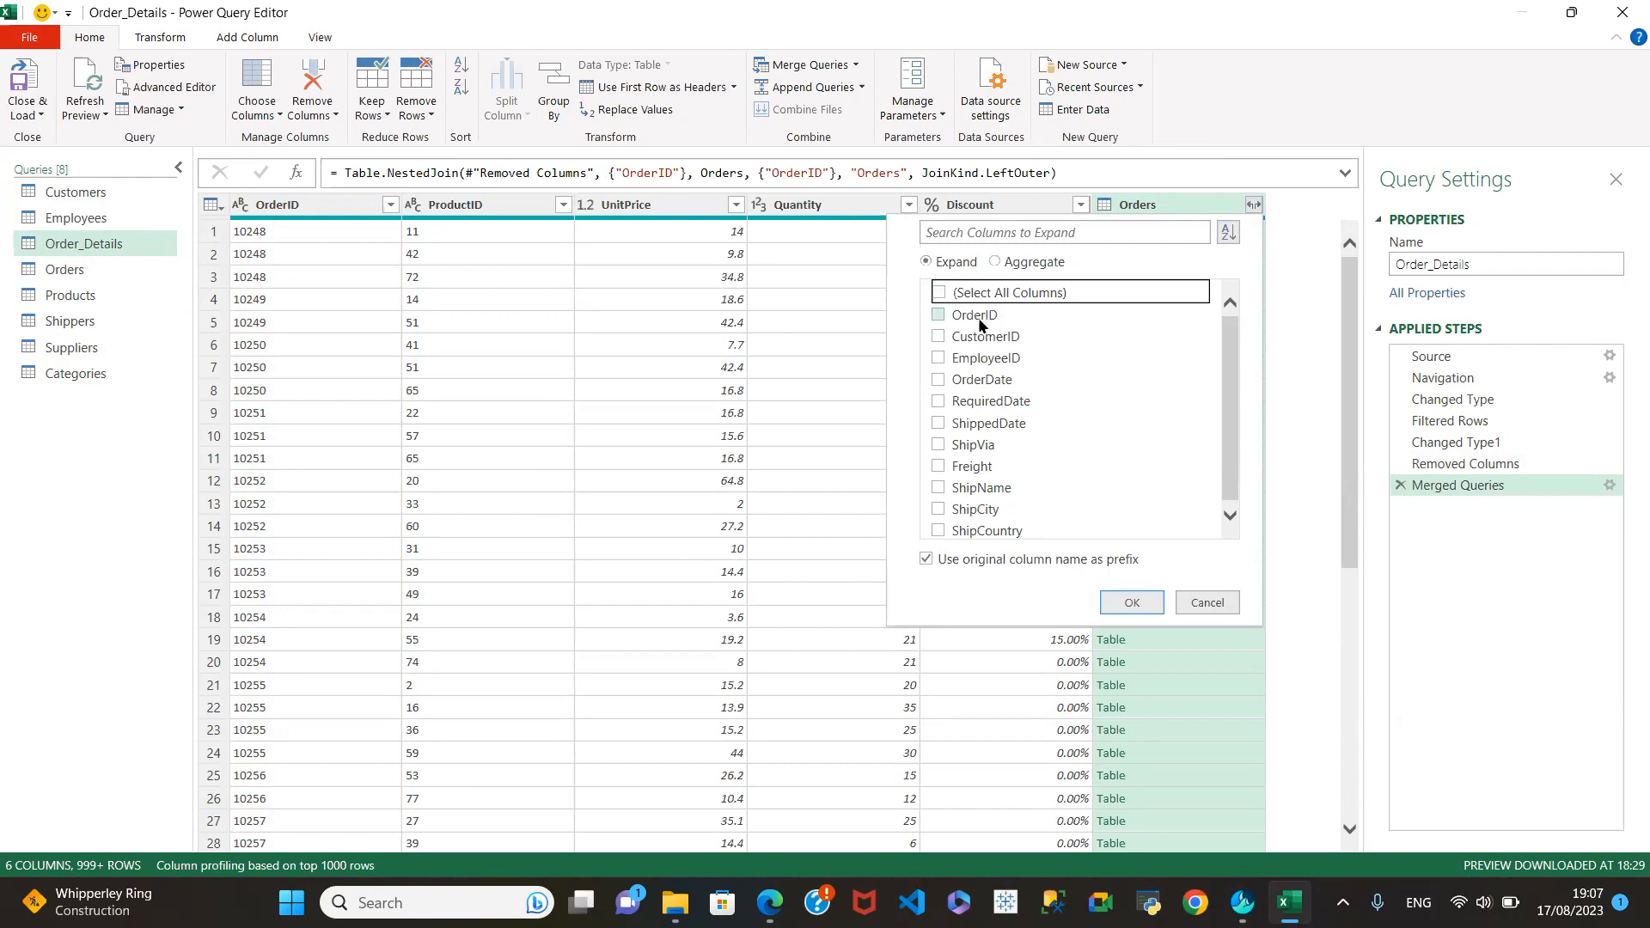
{"action": "left_click", "coordinate": [940, 338]}
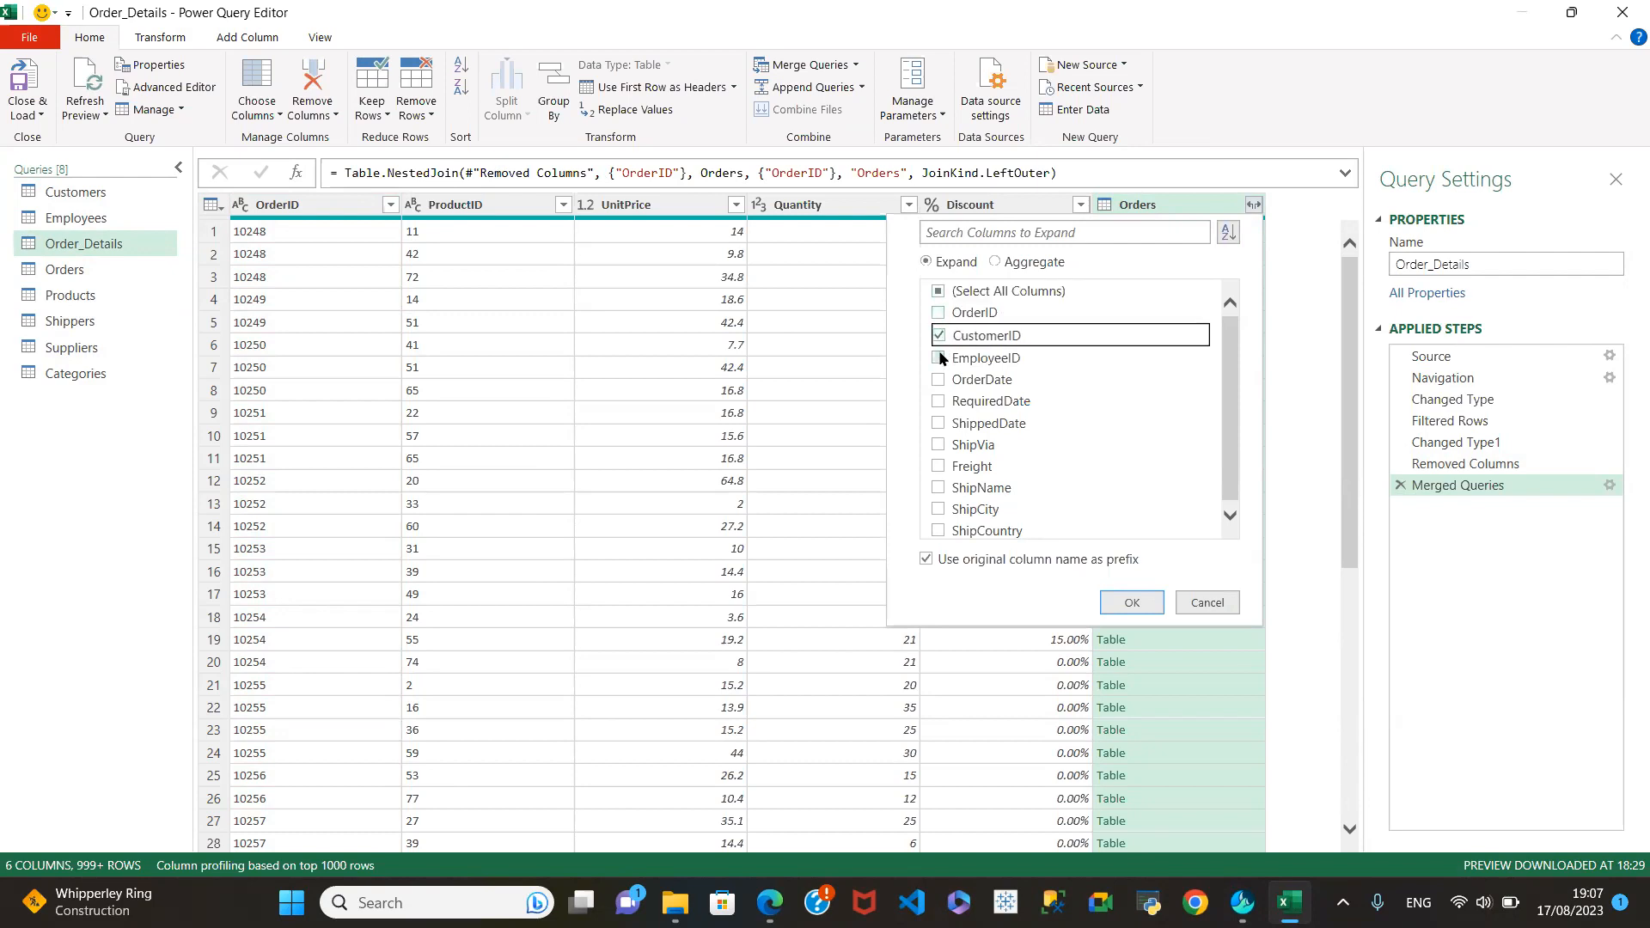
{"action": "left_click", "coordinate": [940, 357]}
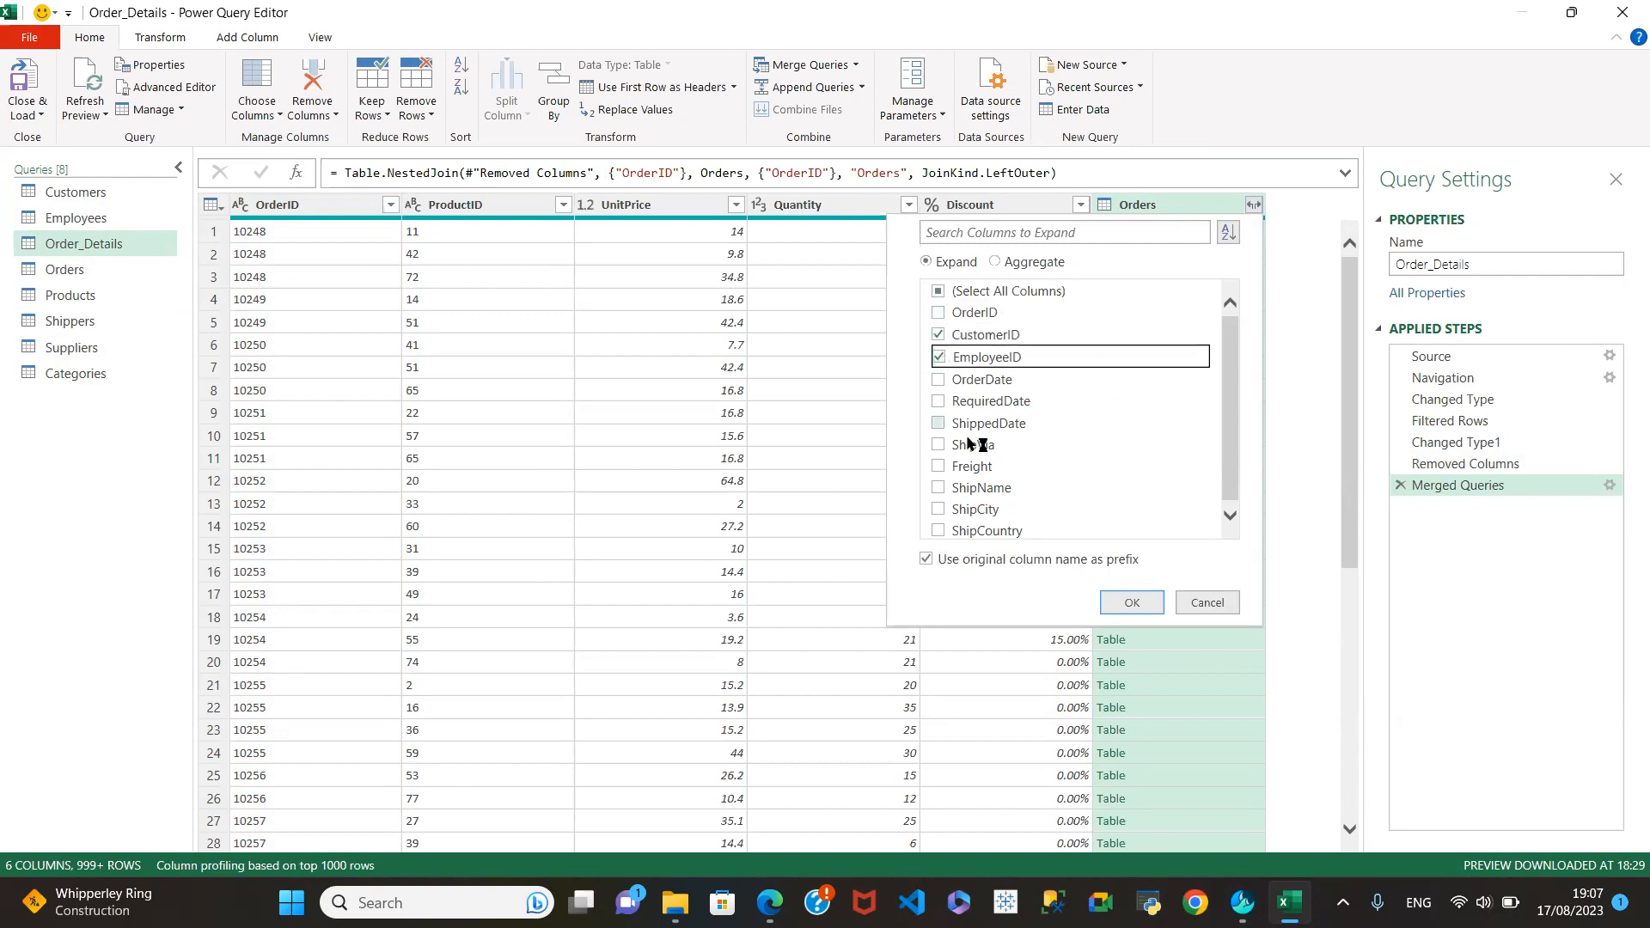
{"action": "left_click", "coordinate": [938, 446]}
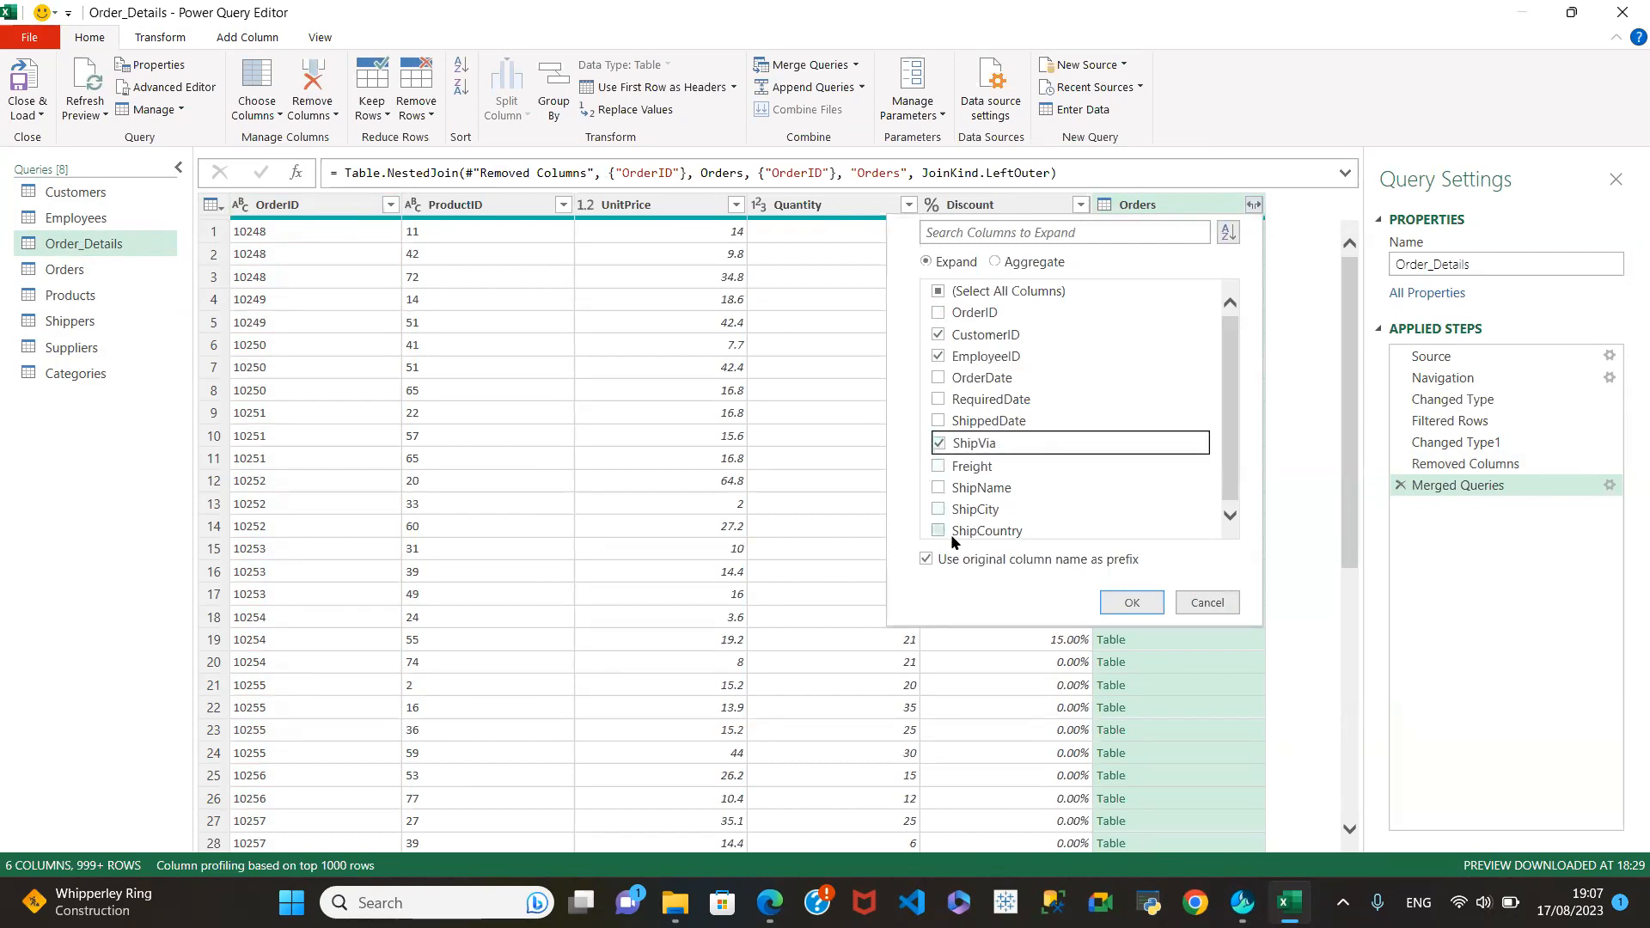
{"action": "scroll", "coordinate": [967, 513], "scroll_direction": "down", "scroll_amount": 1}
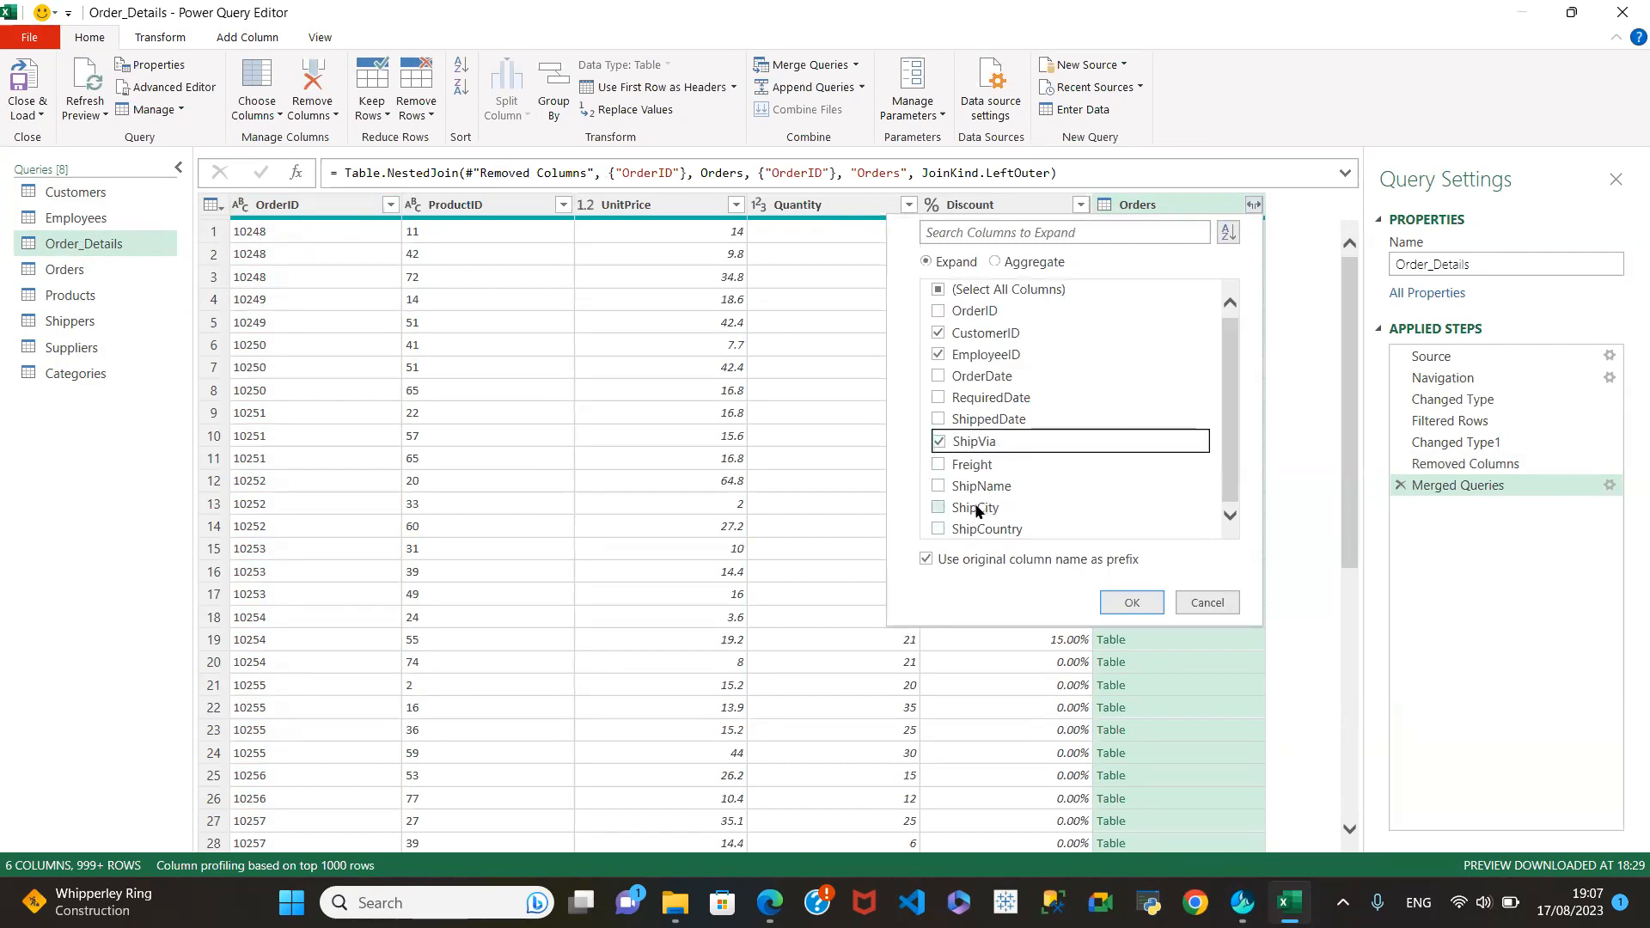
{"action": "left_click", "coordinate": [925, 561]}
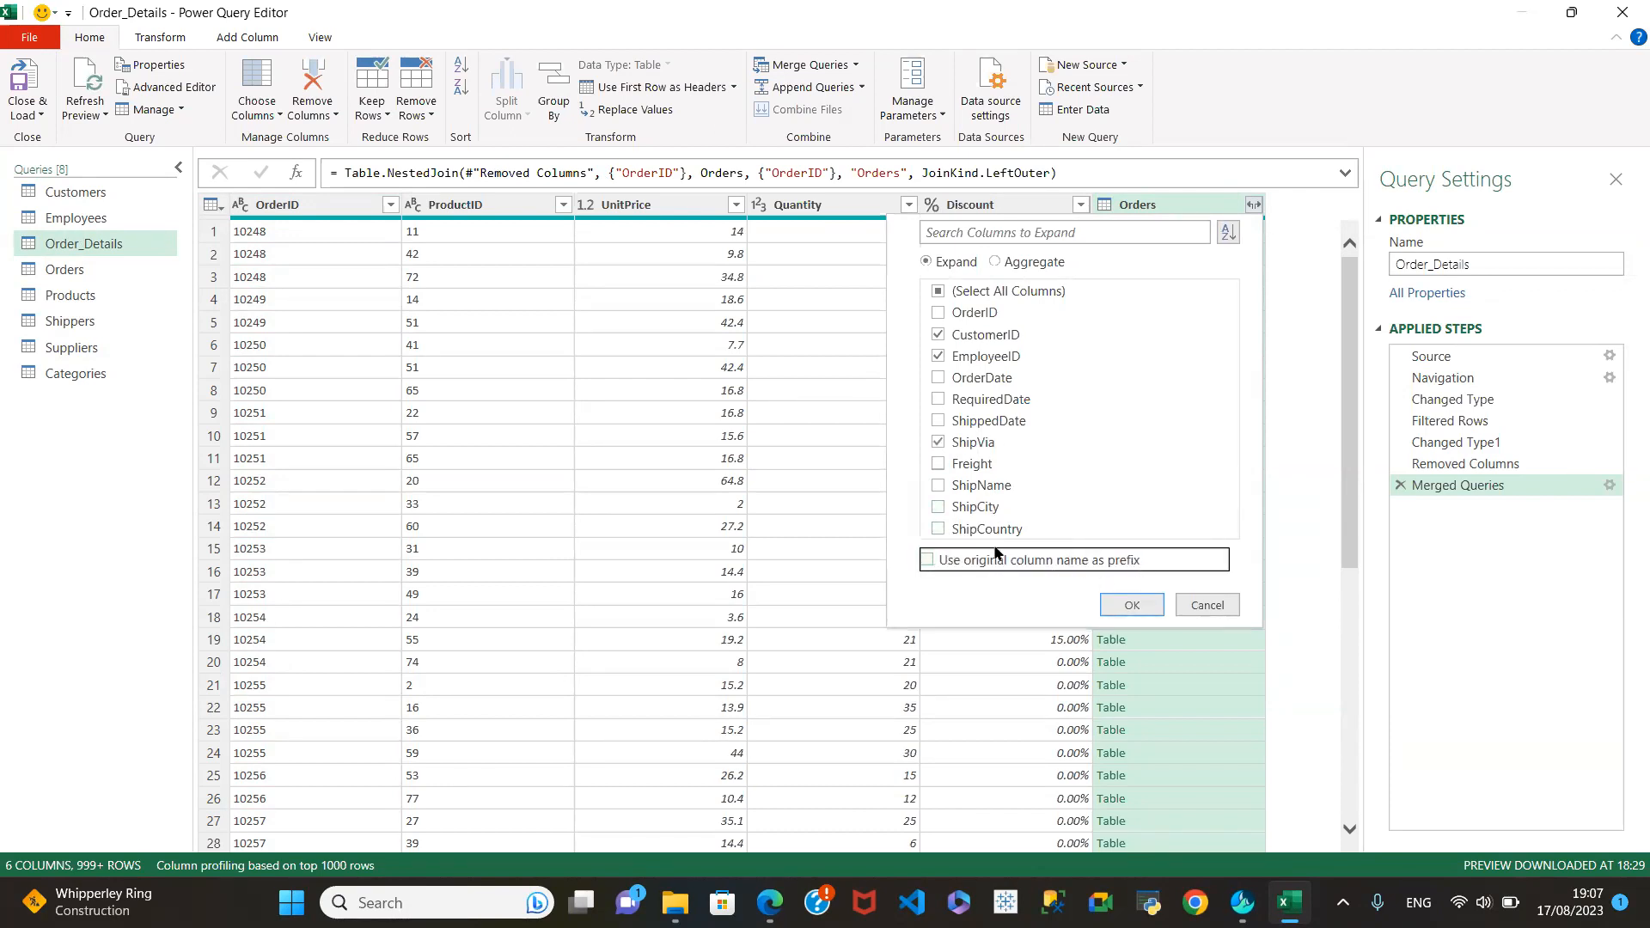
{"action": "left_click", "coordinate": [1132, 606]}
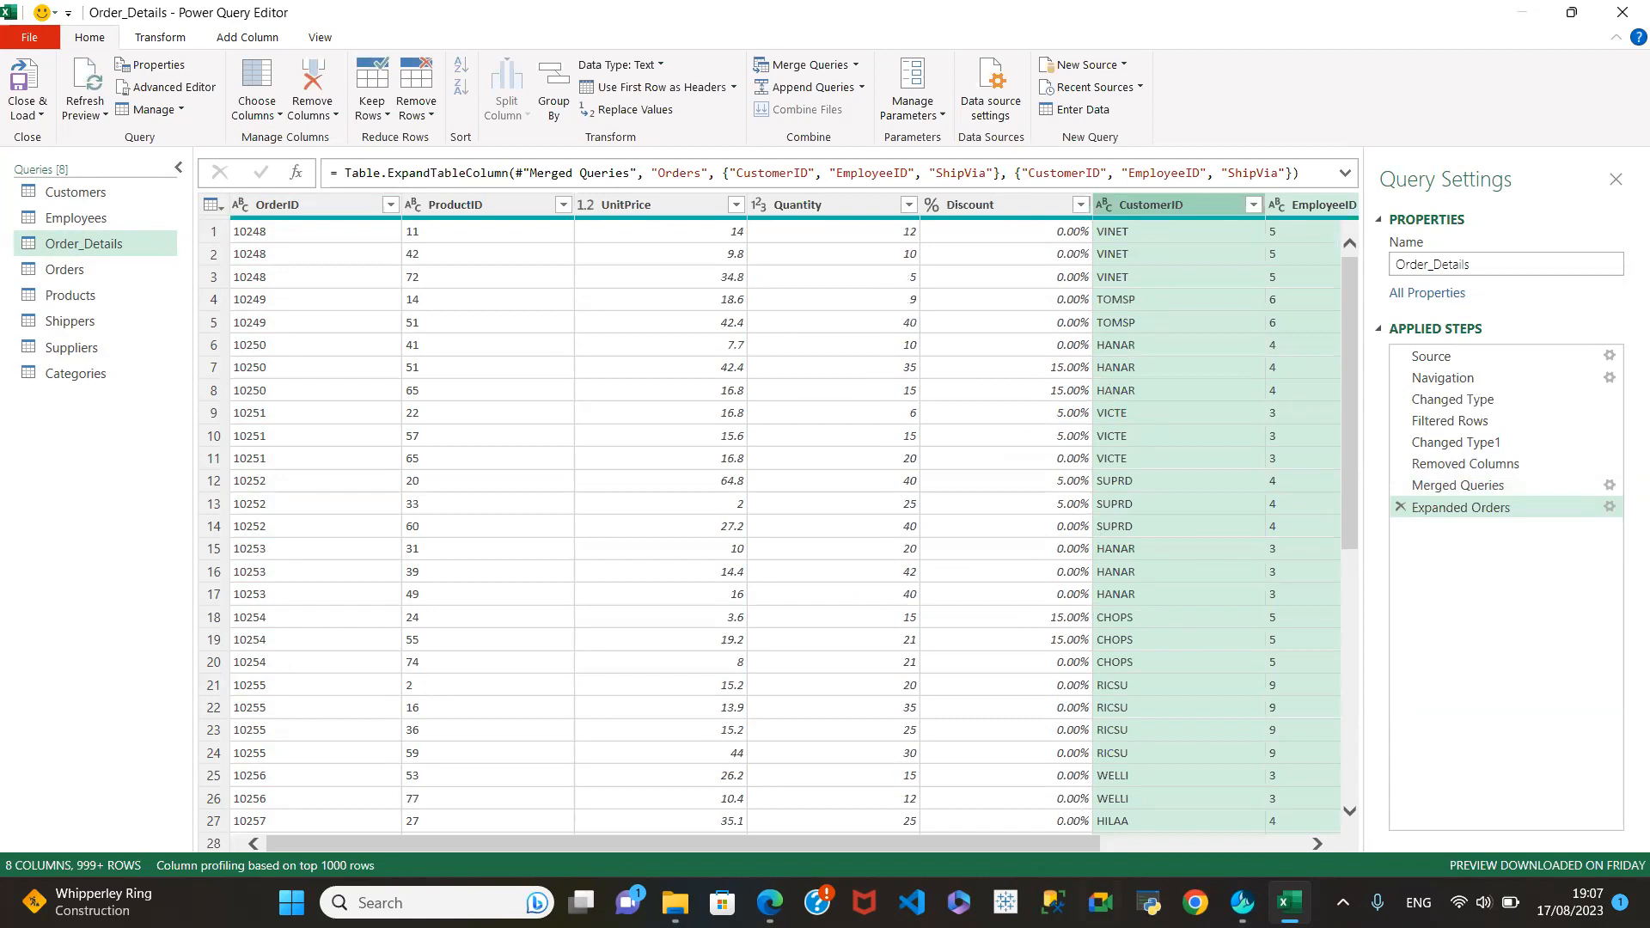
{"action": "left_click_drag", "start_coordinate": [991, 849], "coordinate": [1195, 849]}
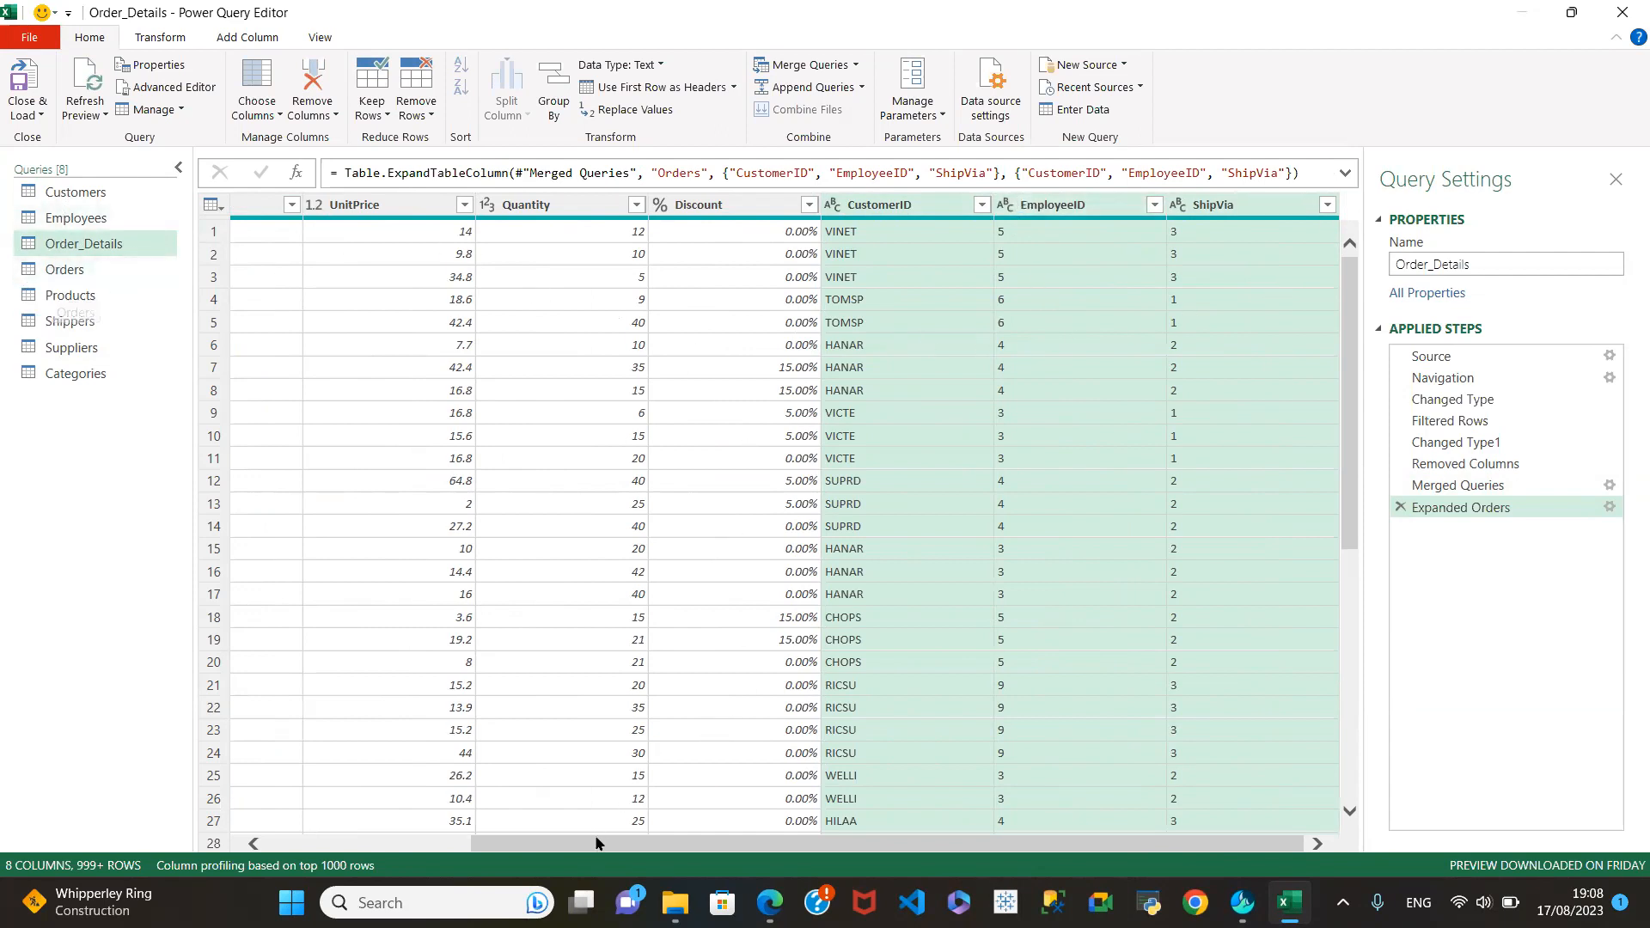
{"action": "left_click_drag", "start_coordinate": [595, 838], "coordinate": [330, 846]}
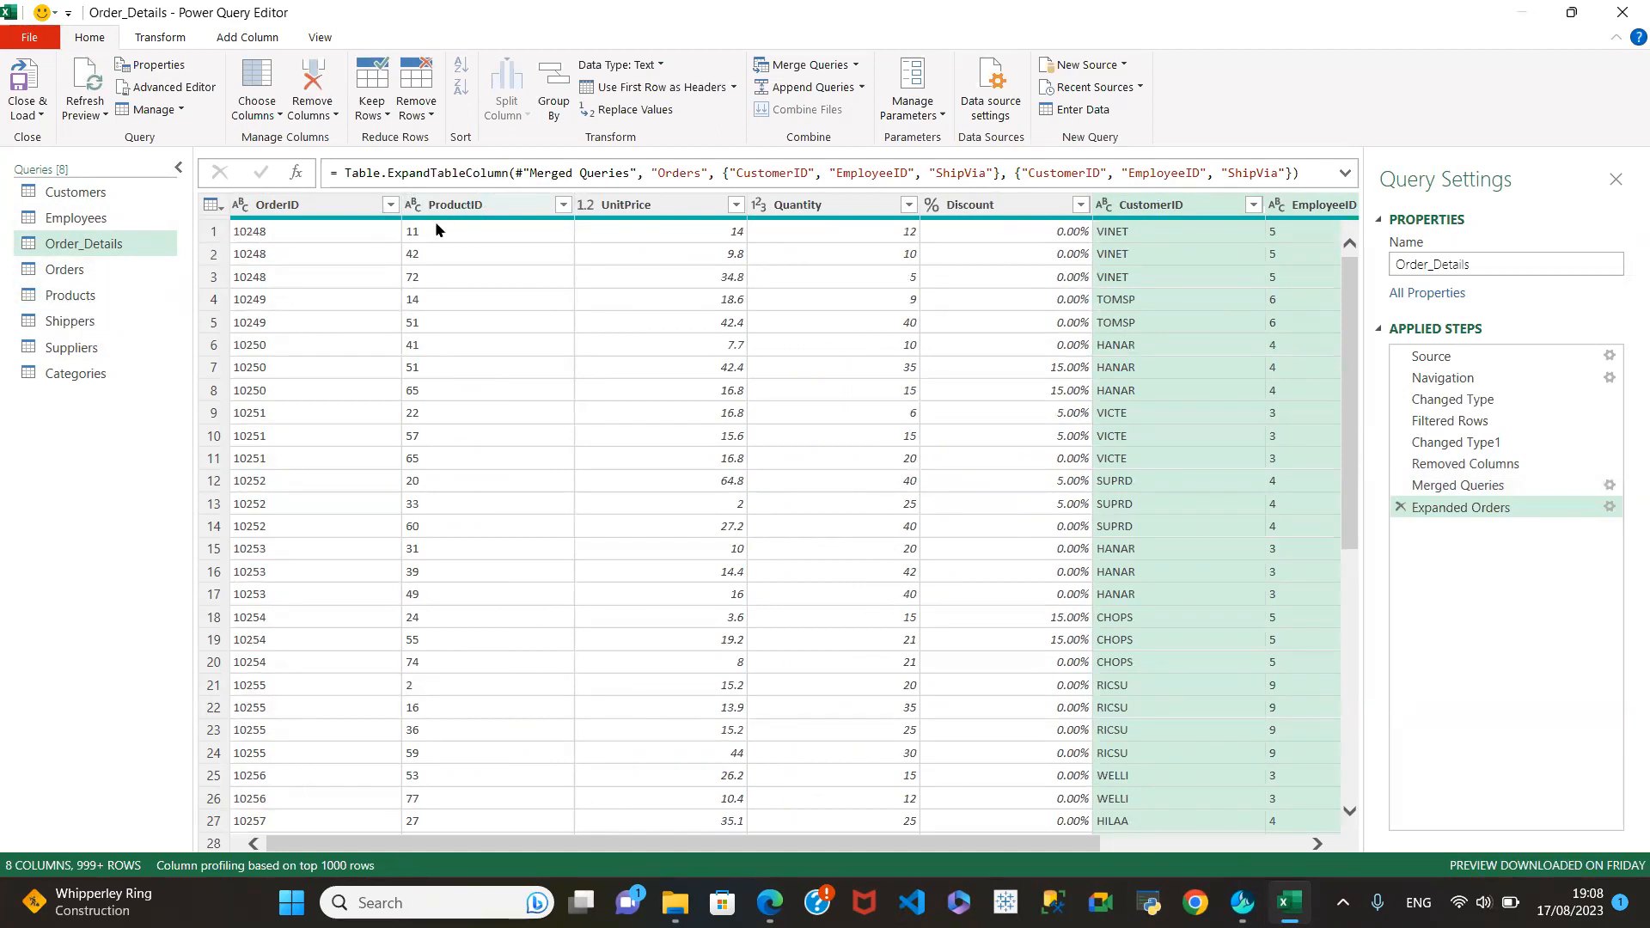
Check the Products query's columns and merge Products into Order_Details, matching on ProductID with a Left Outer join.
{"action": "left_click", "coordinate": [79, 295]}
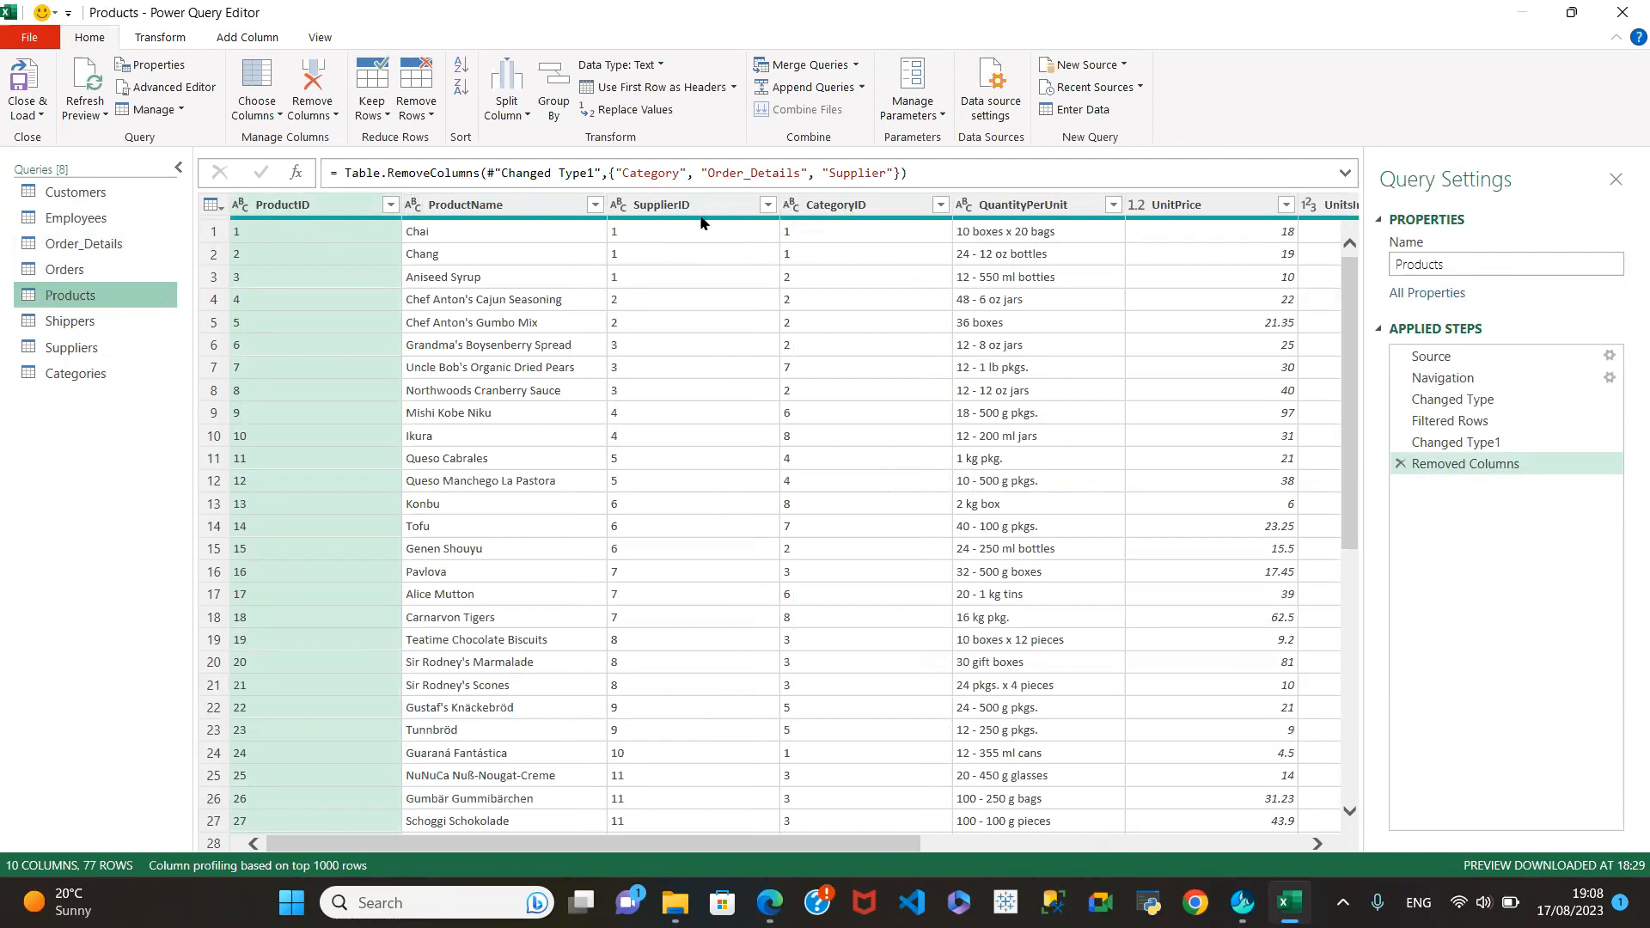
{"action": "left_click_drag", "start_coordinate": [822, 841], "coordinate": [688, 847]}
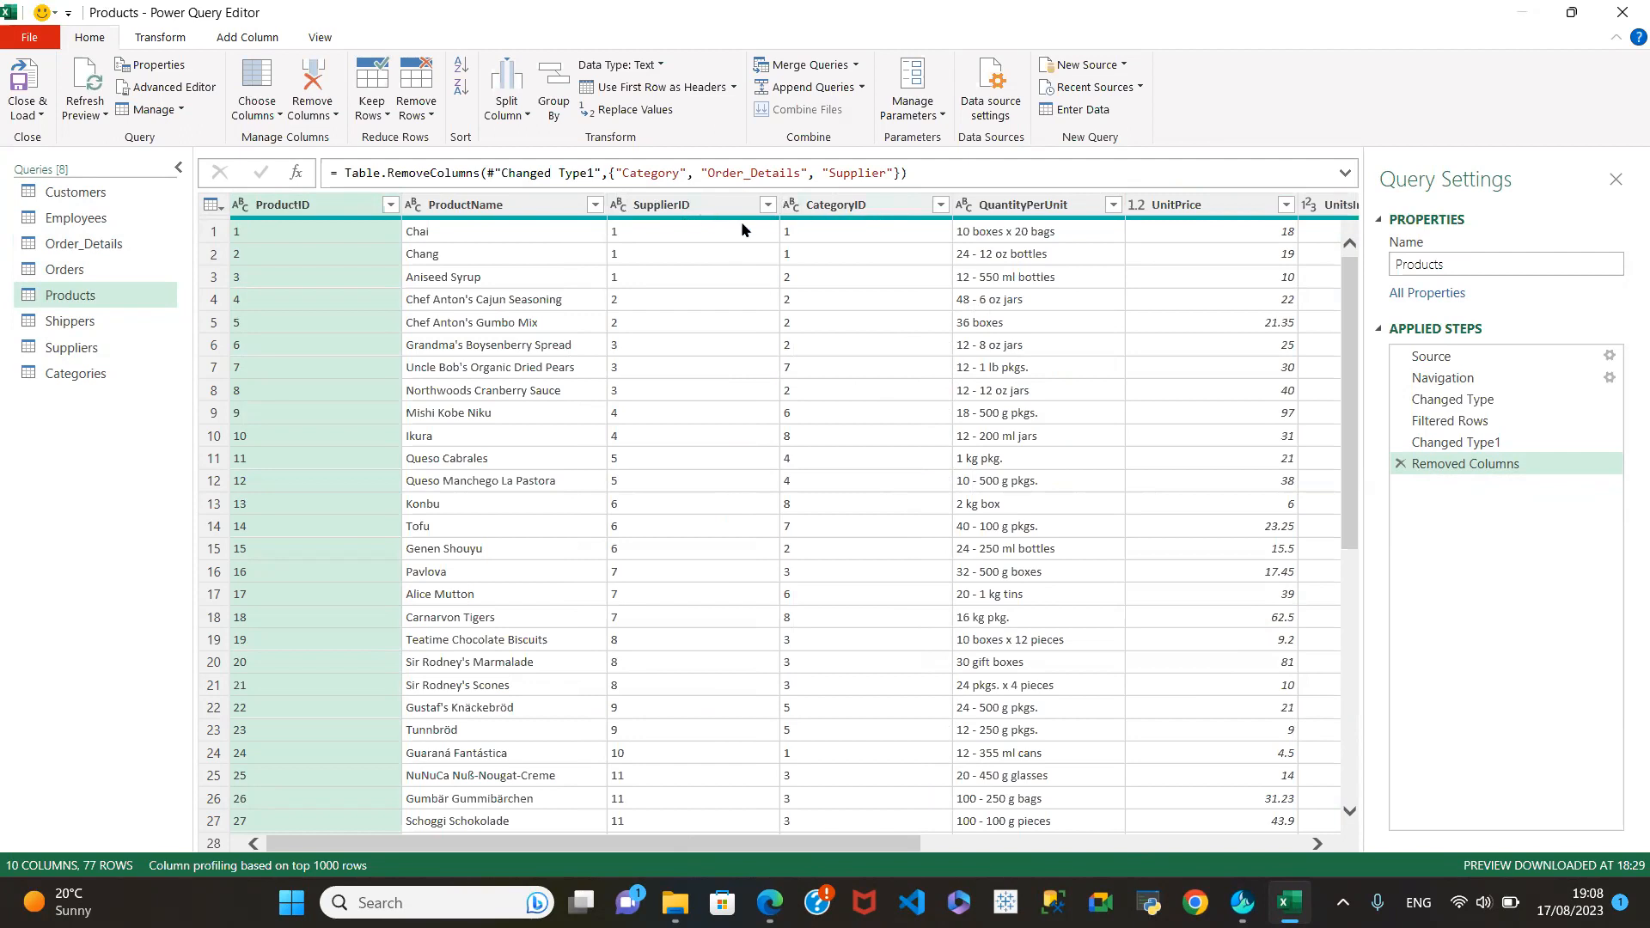
{"action": "left_click", "coordinate": [89, 244]}
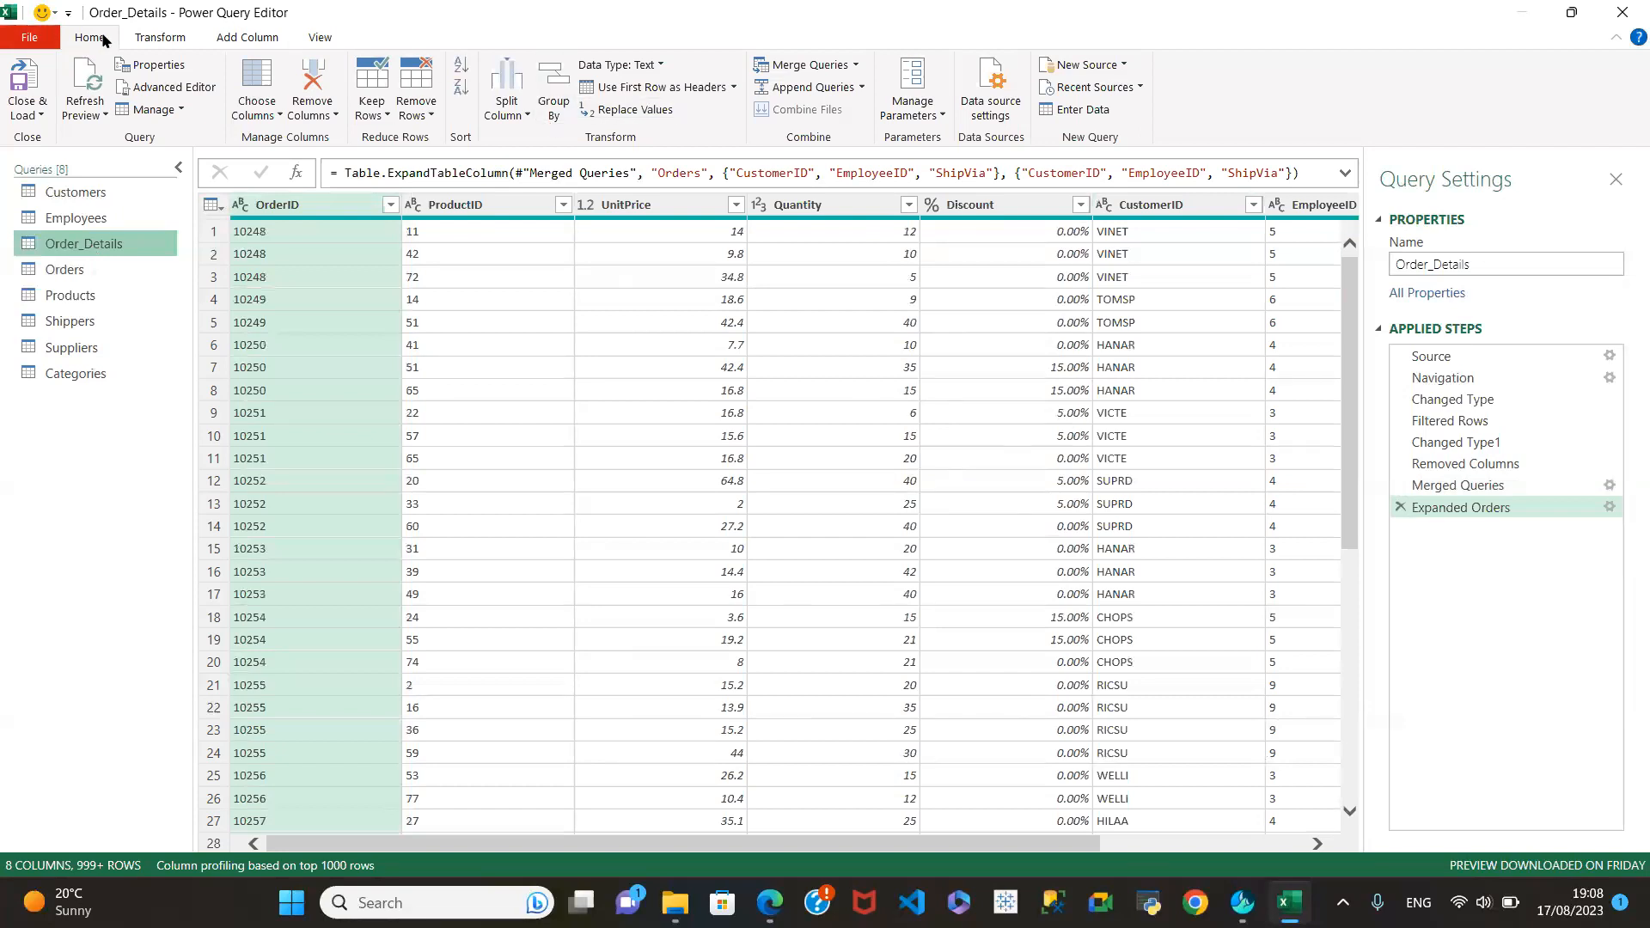
{"action": "left_click", "coordinate": [861, 59]}
{"action": "left_click", "coordinate": [842, 92]}
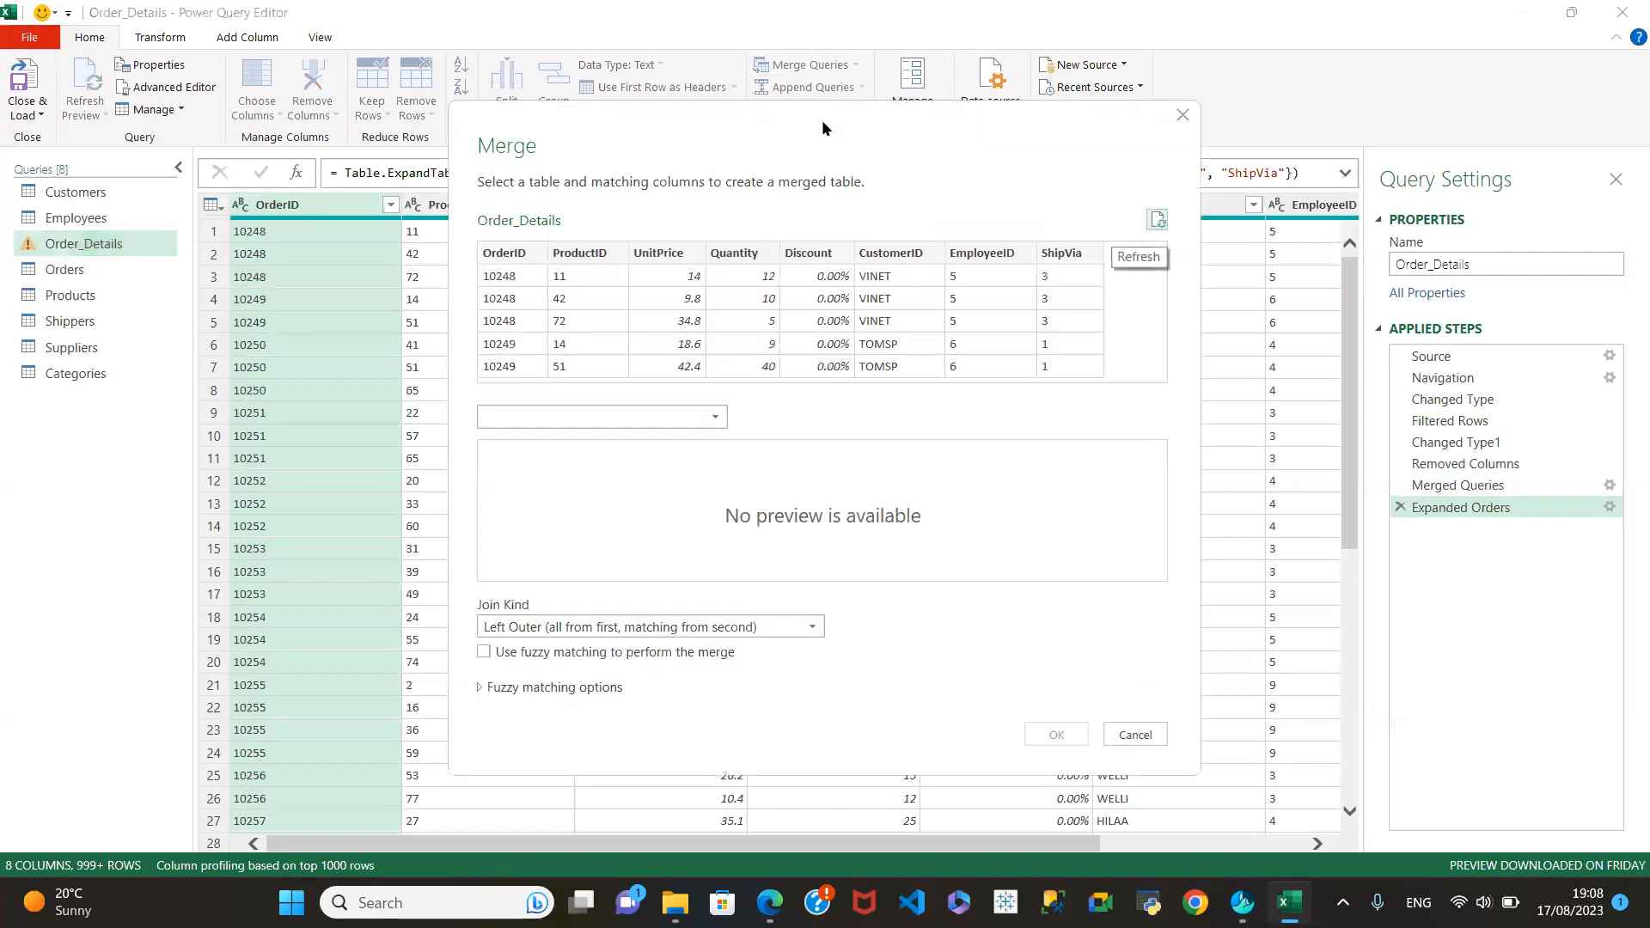
{"action": "left_click", "coordinate": [719, 418]}
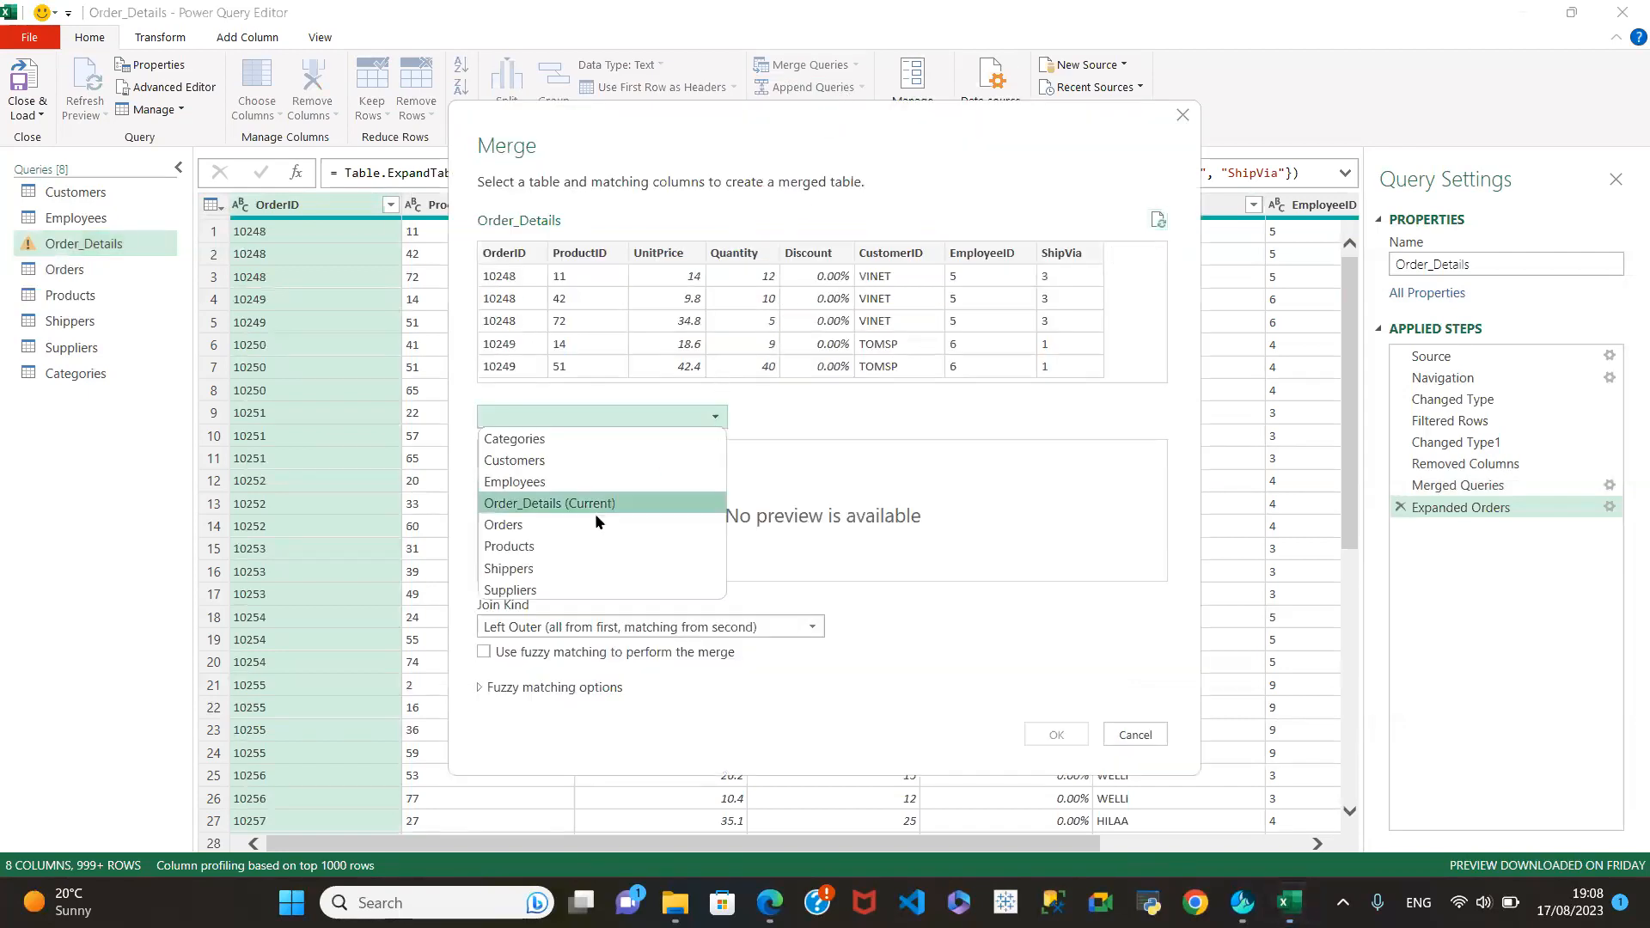
{"action": "left_click", "coordinate": [521, 546]}
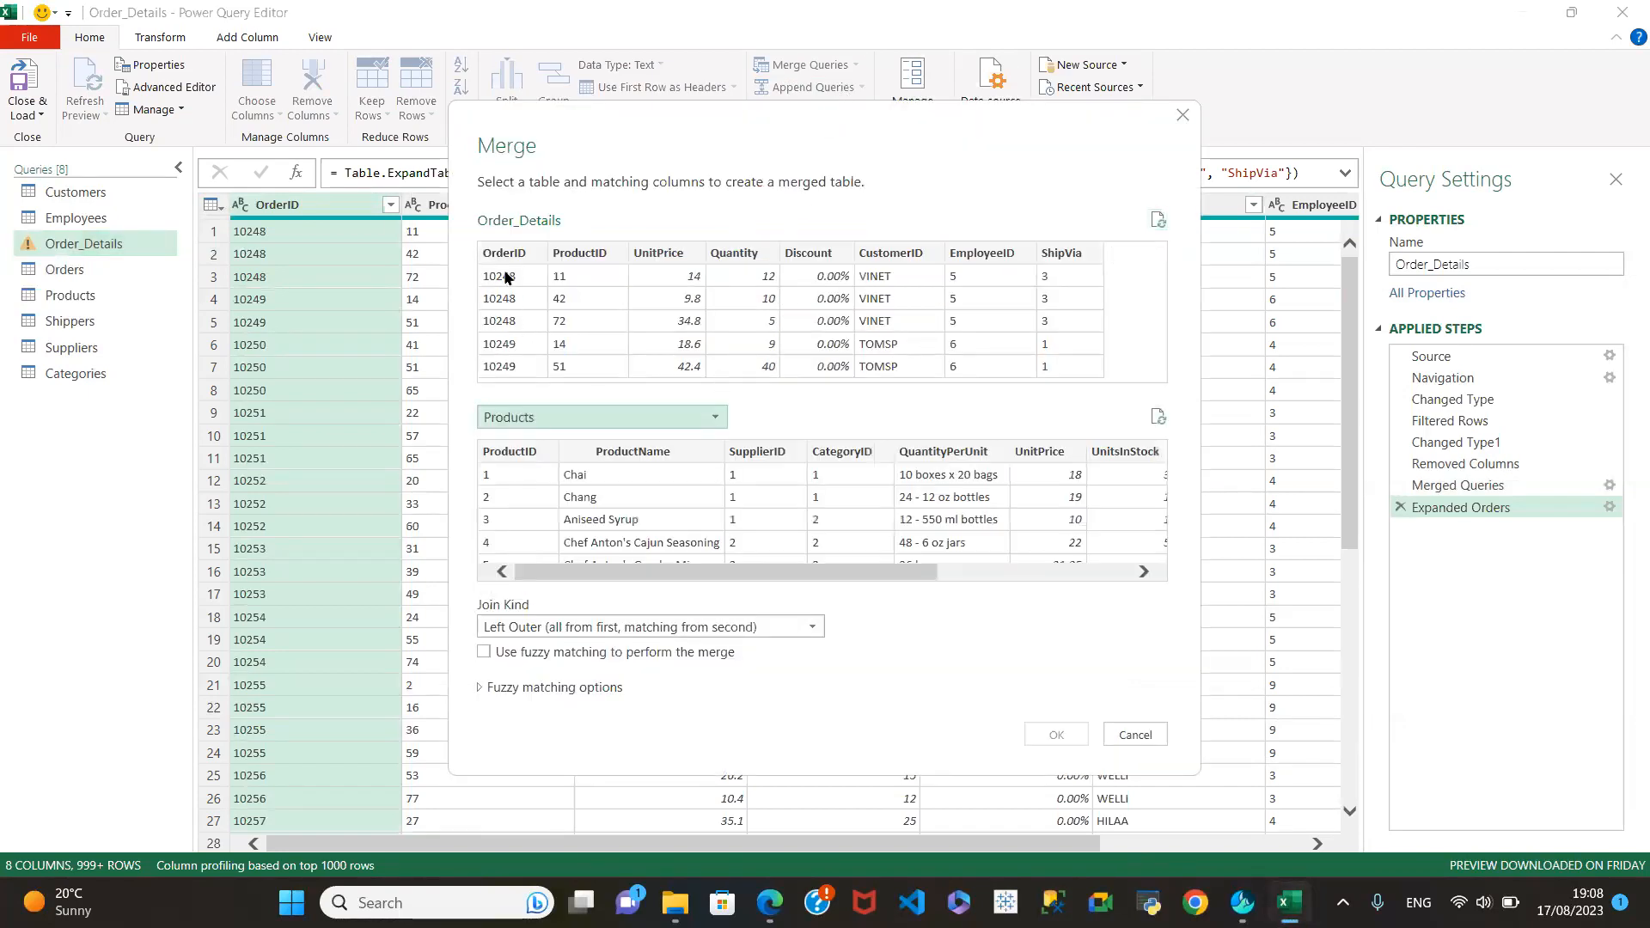
{"action": "left_click", "coordinate": [595, 253]}
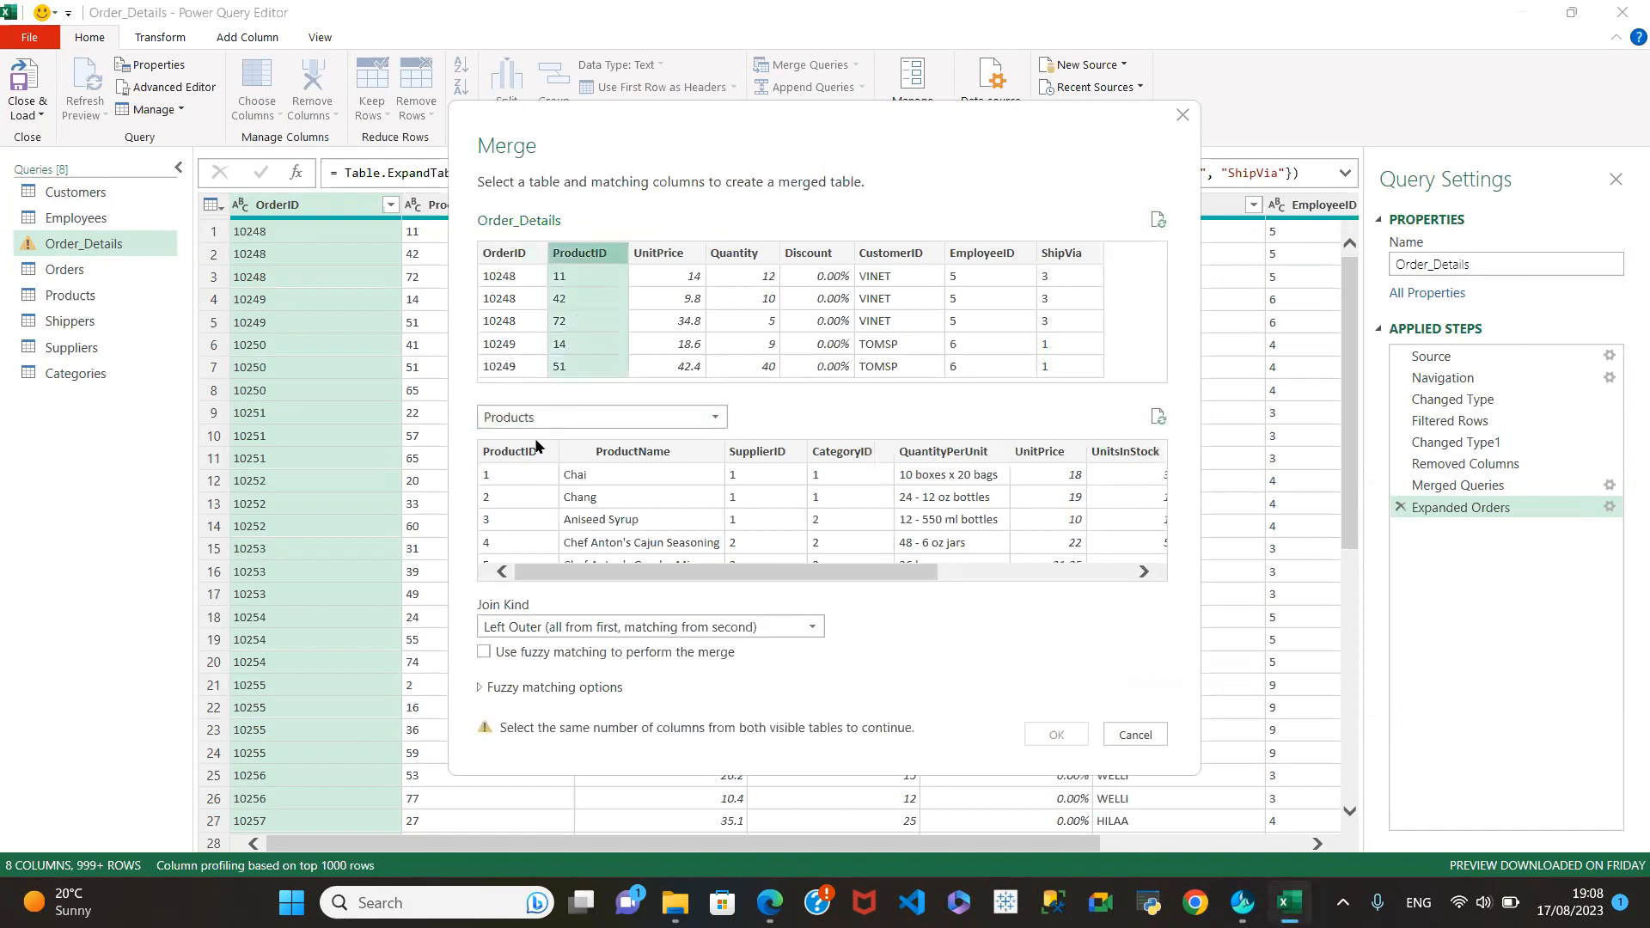
{"action": "left_click", "coordinate": [505, 453]}
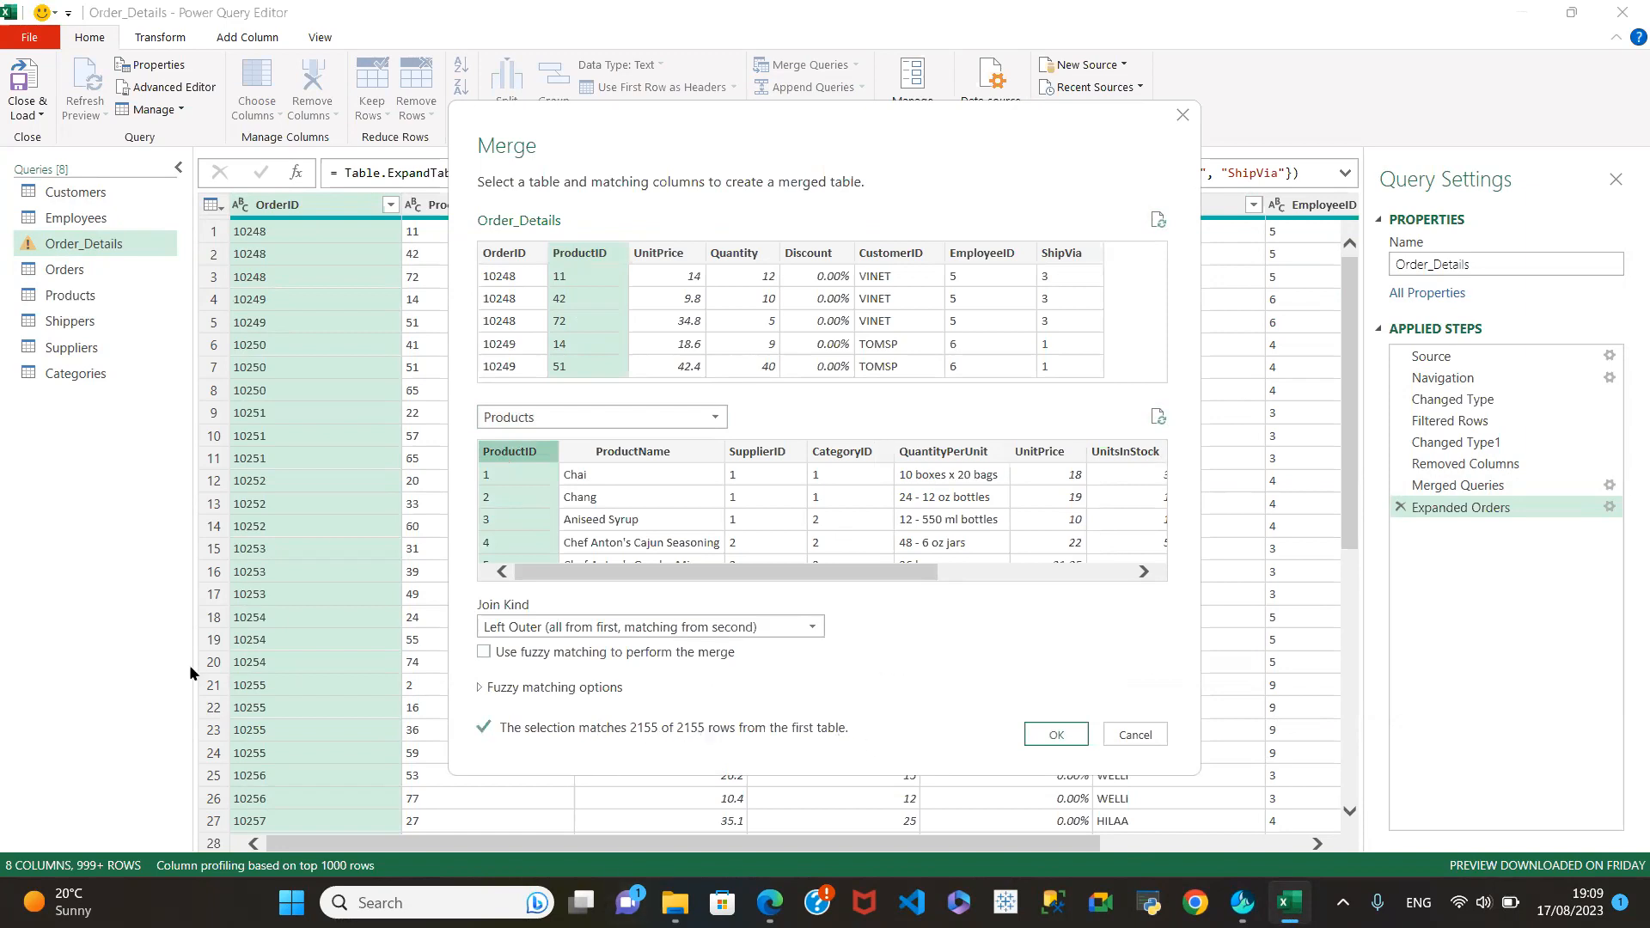
{"action": "left_click", "coordinate": [1042, 734]}
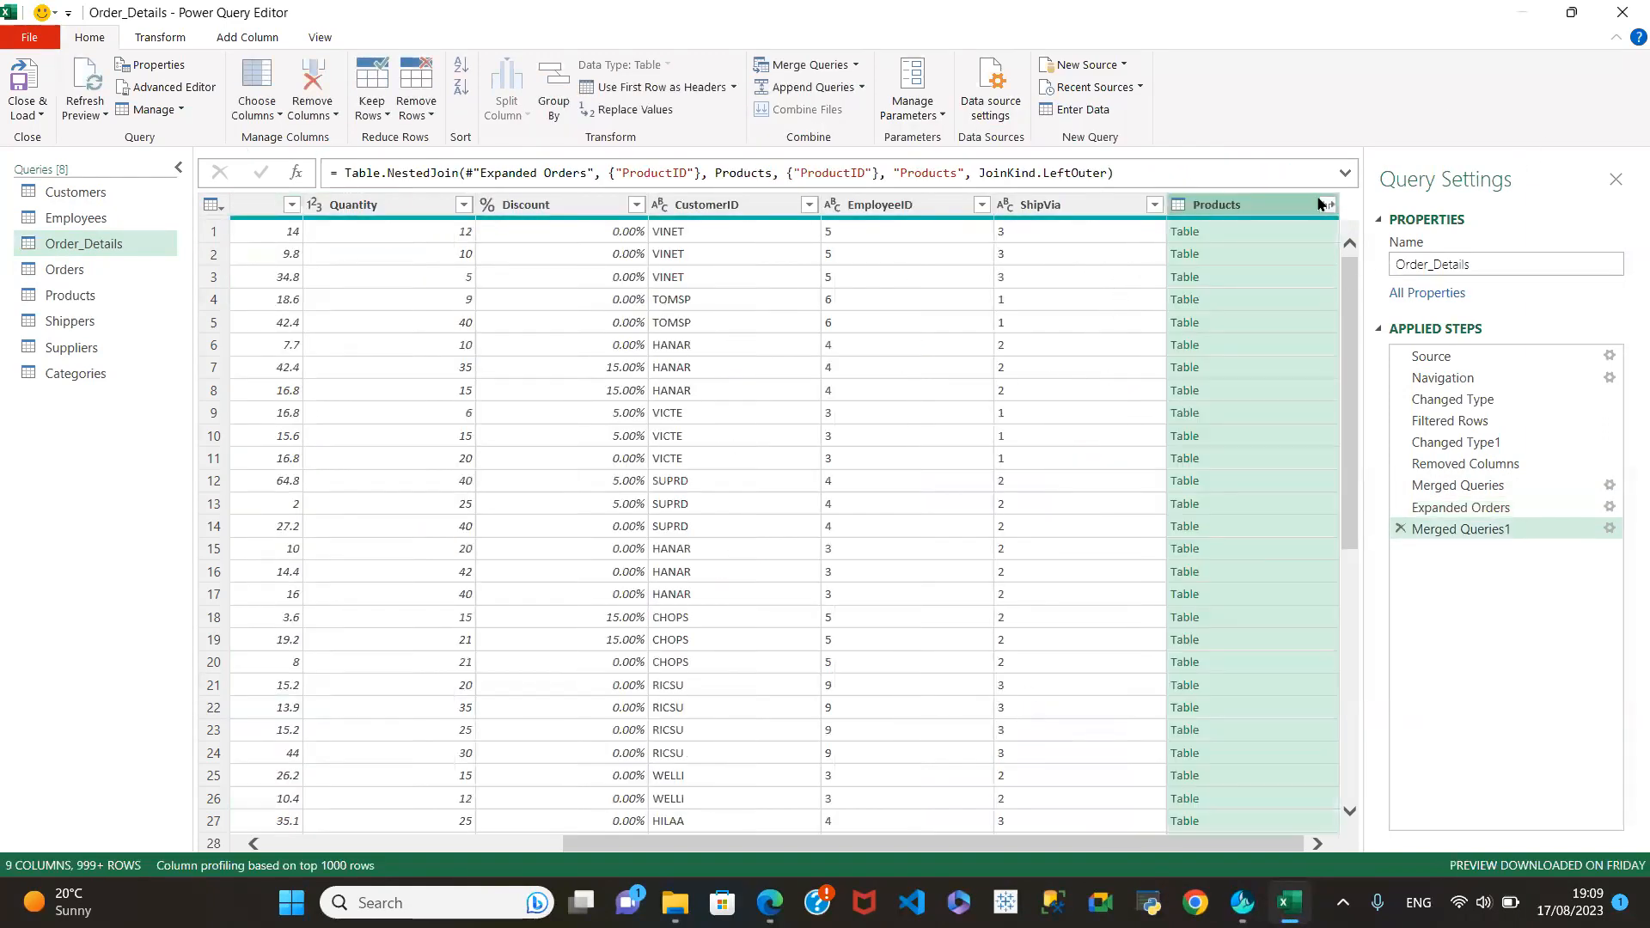
Expand the merged Products column to only SupplierID and CategoryID, without the original column name as prefix.
{"action": "left_click", "coordinate": [1328, 206]}
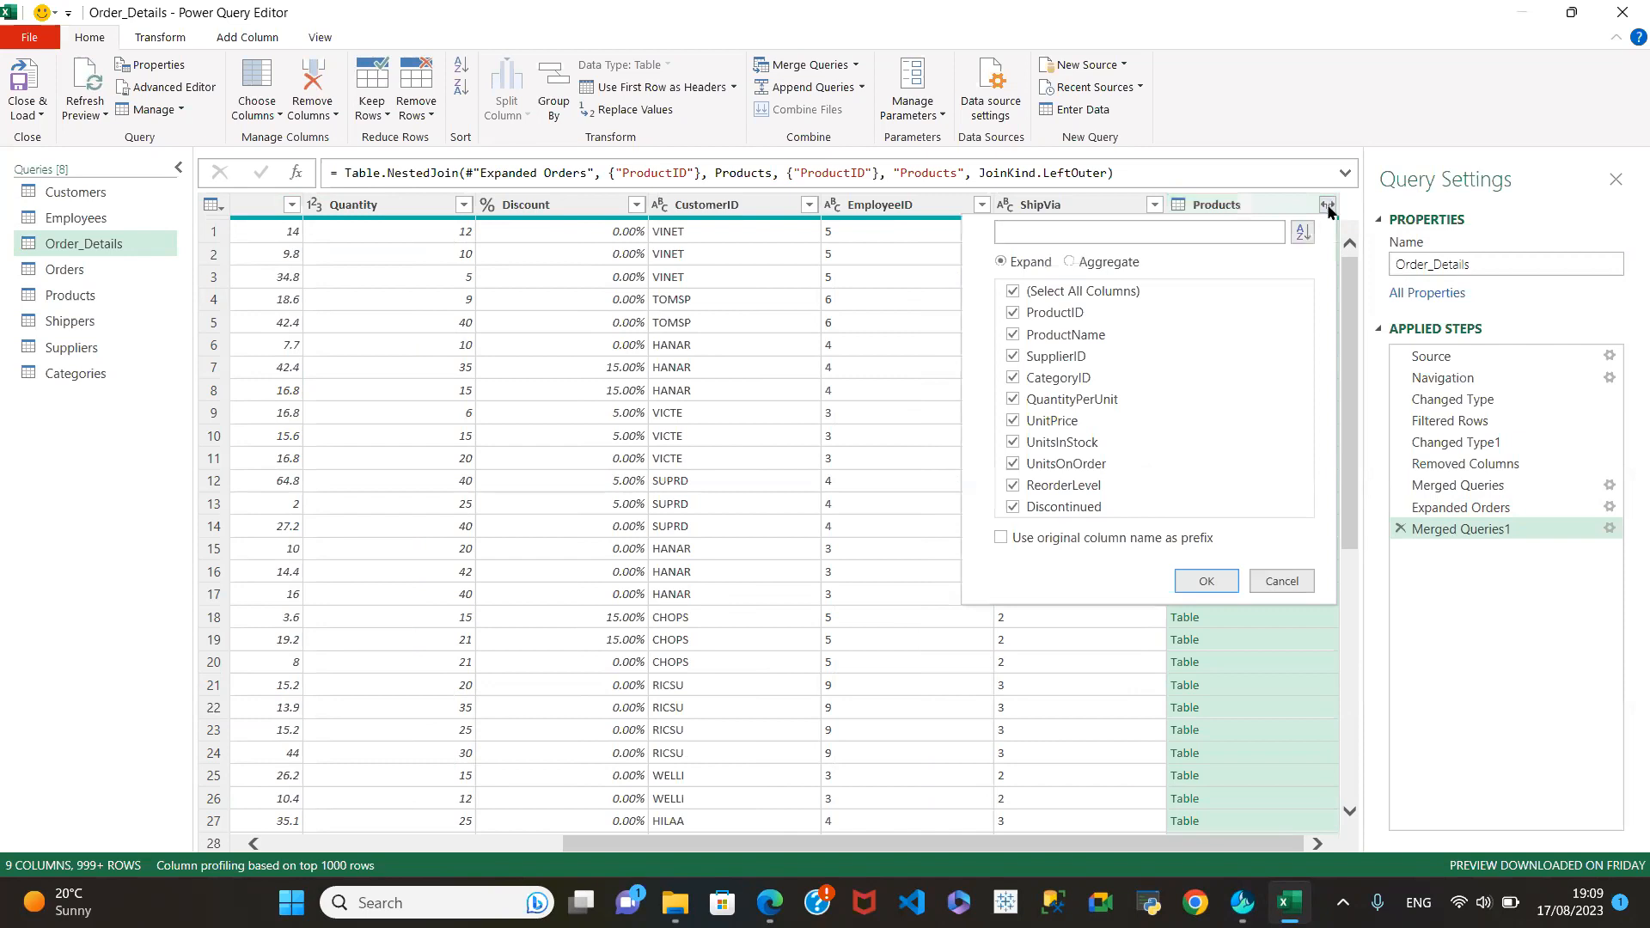
{"action": "left_click", "coordinate": [1011, 292]}
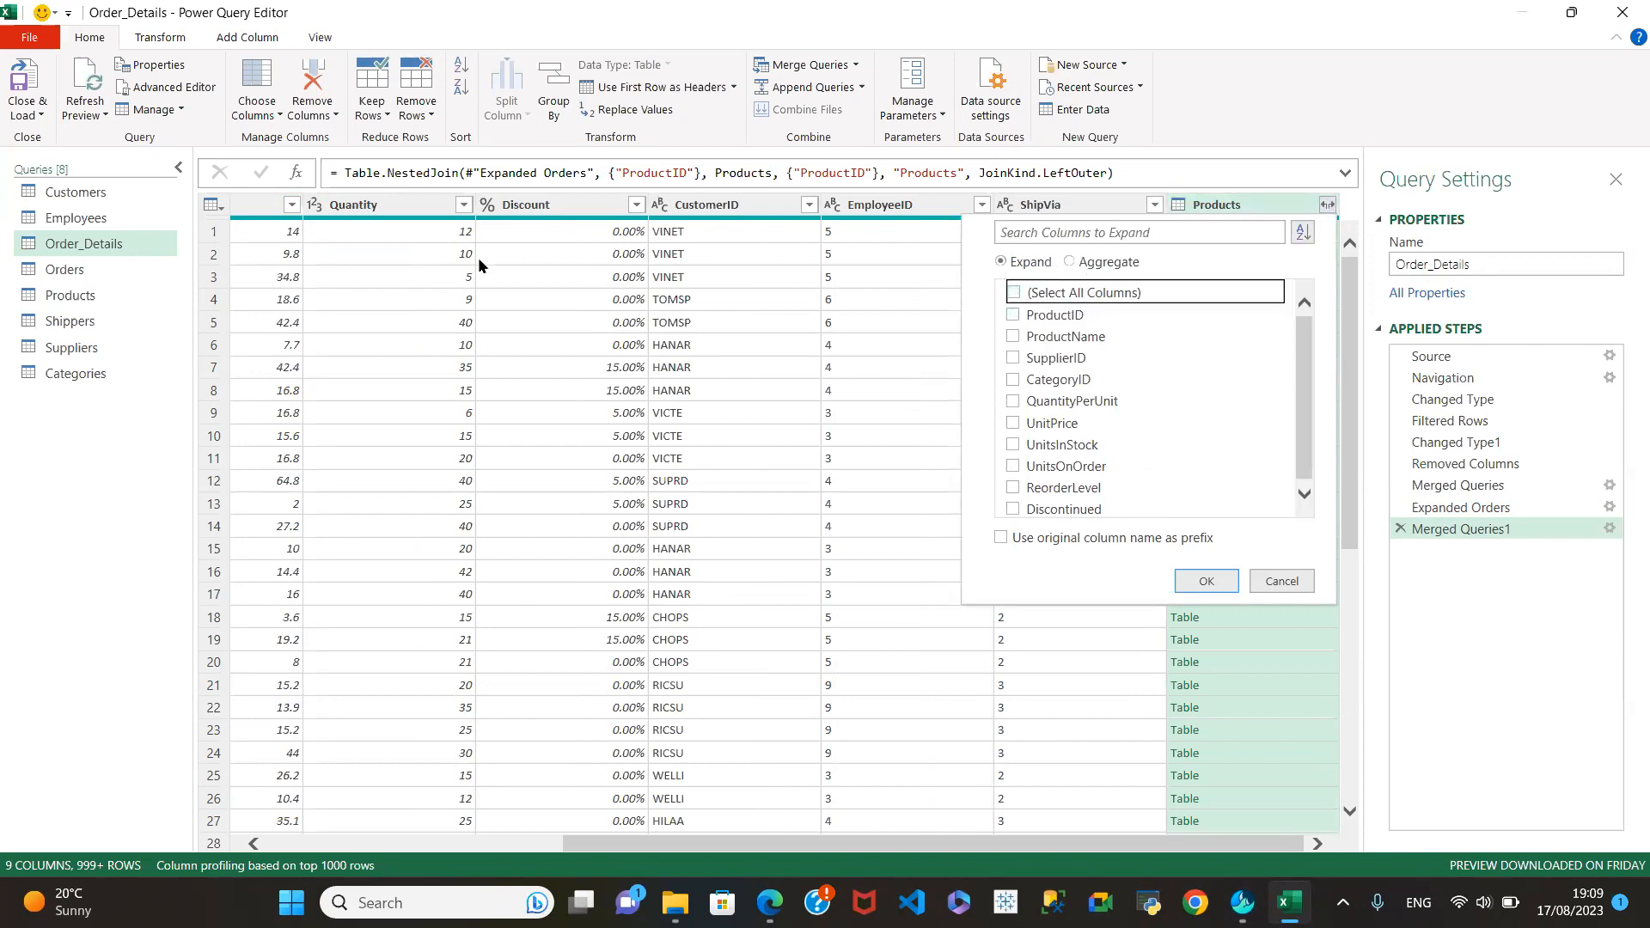
{"action": "left_click", "coordinate": [1012, 357]}
{"action": "left_click", "coordinate": [1012, 380]}
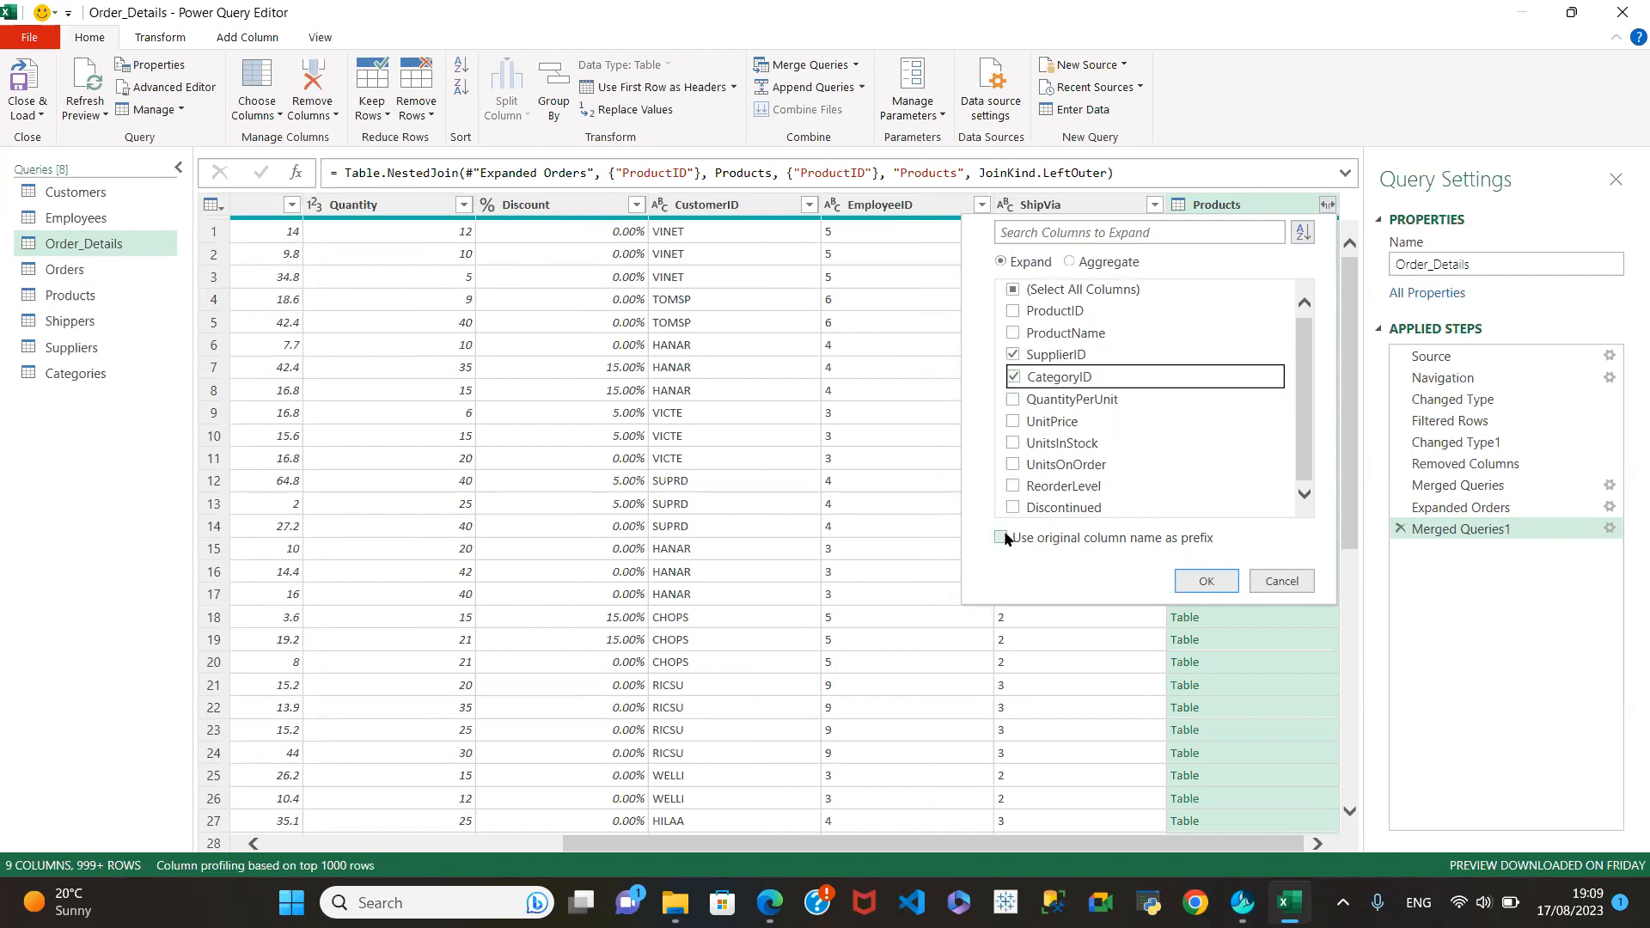
{"action": "left_click", "coordinate": [1216, 581]}
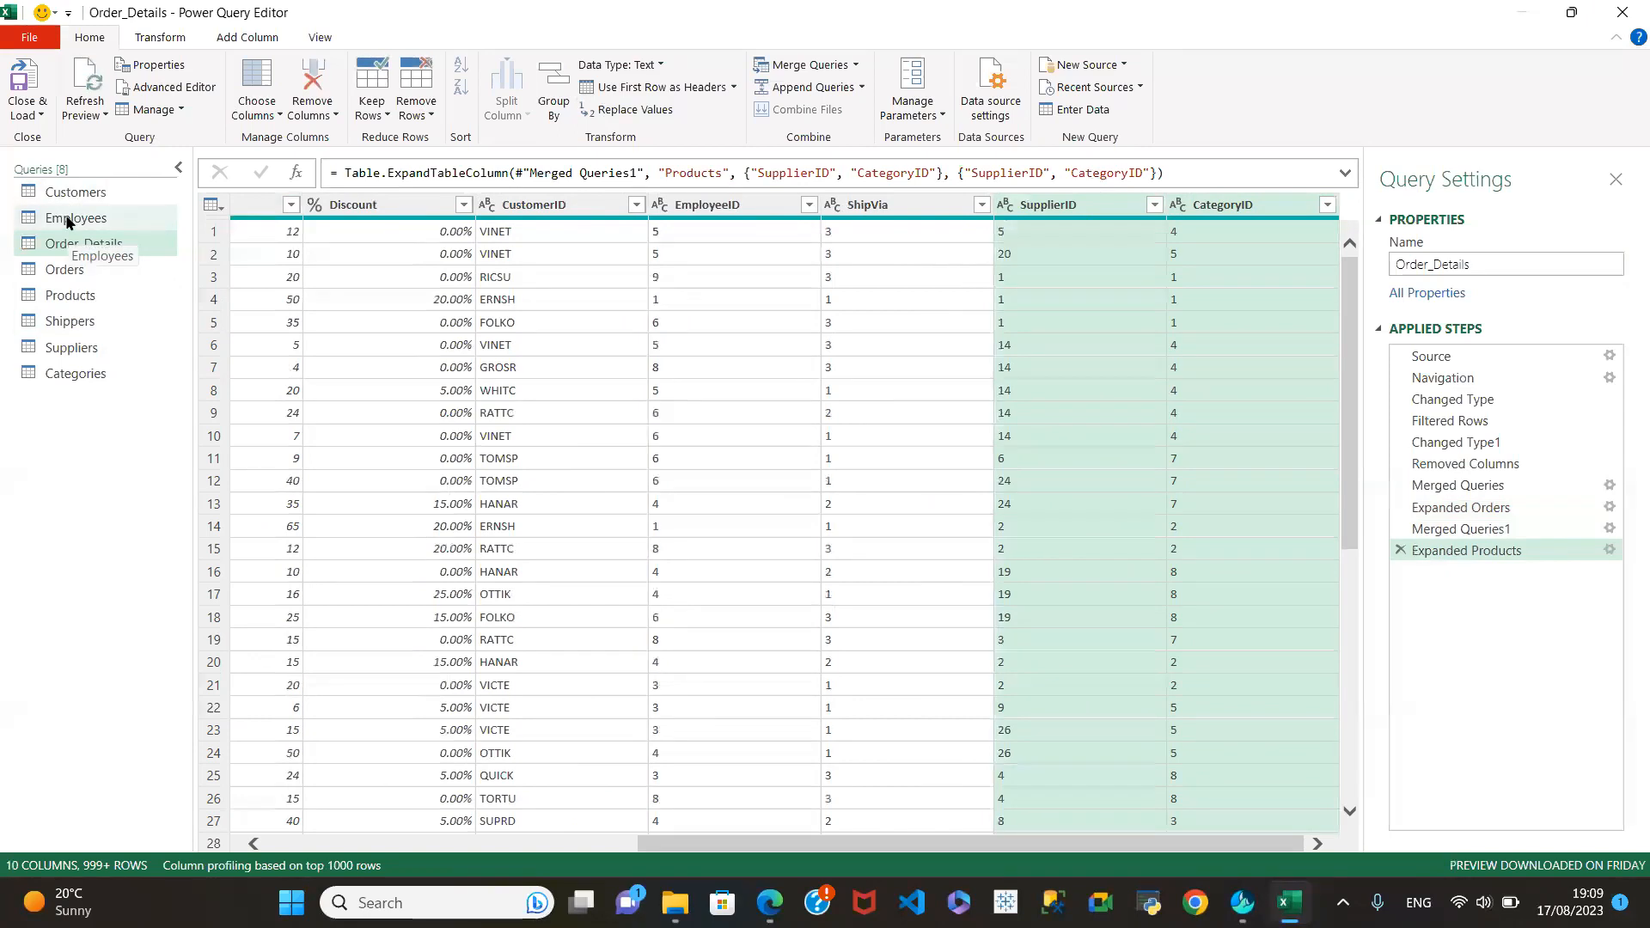
Review all Order_Details columns from OrderID through CategoryID to check which keys link to the other queries.
{"action": "left_click_drag", "start_coordinate": [686, 844], "coordinate": [629, 849]}
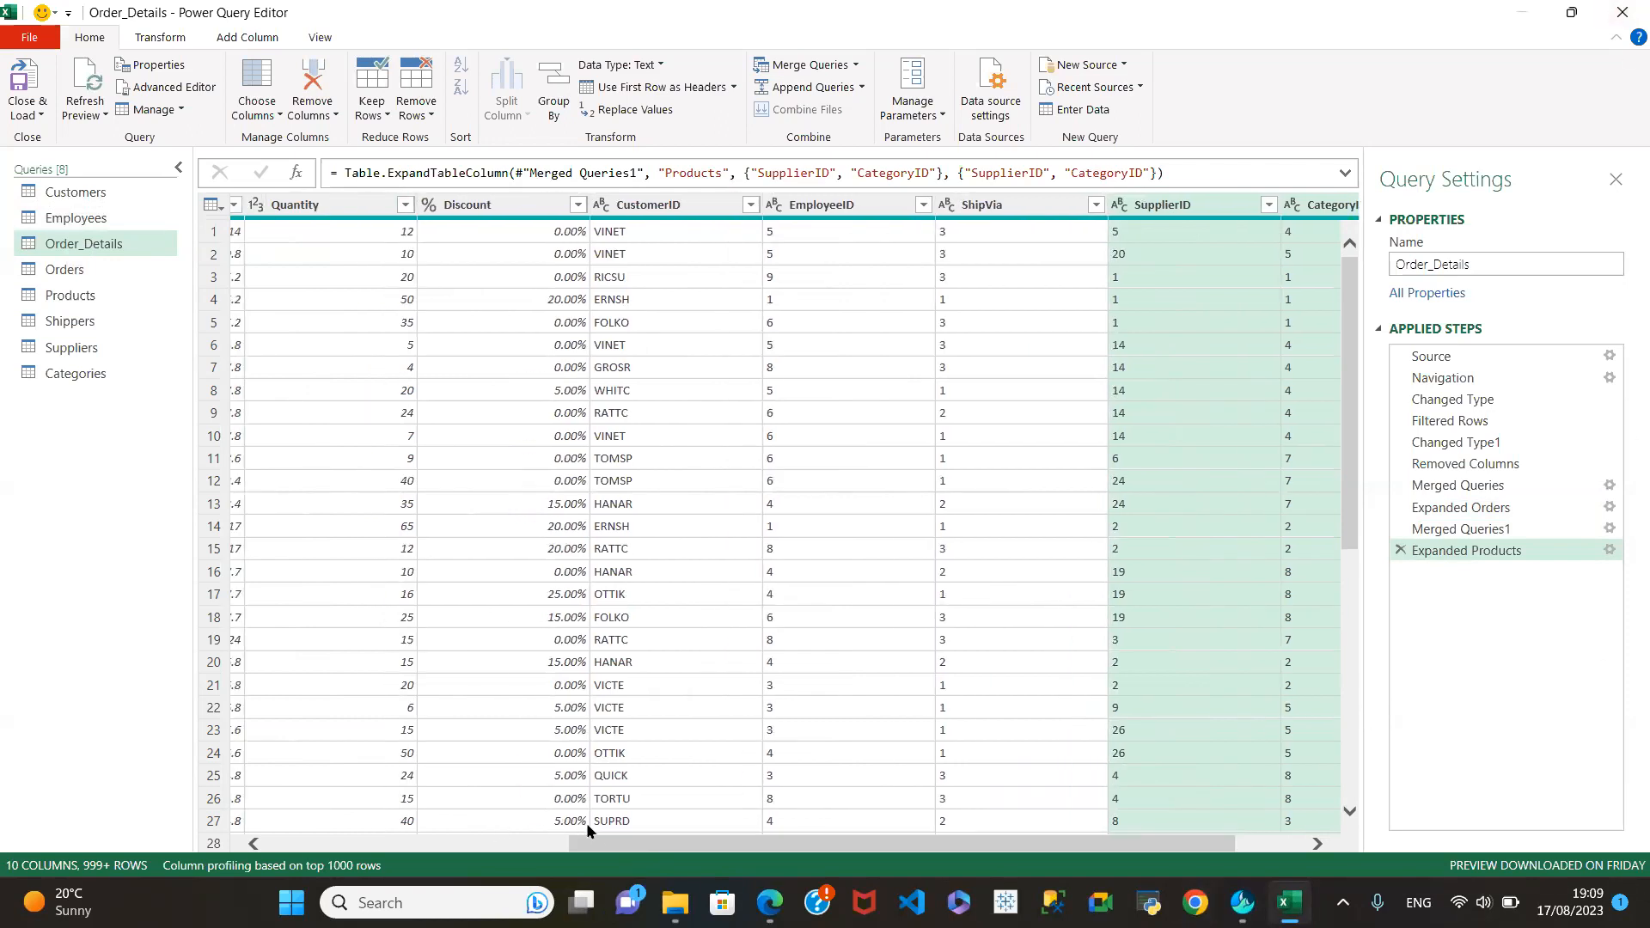
{"action": "left_click_drag", "start_coordinate": [584, 849], "coordinate": [206, 826]}
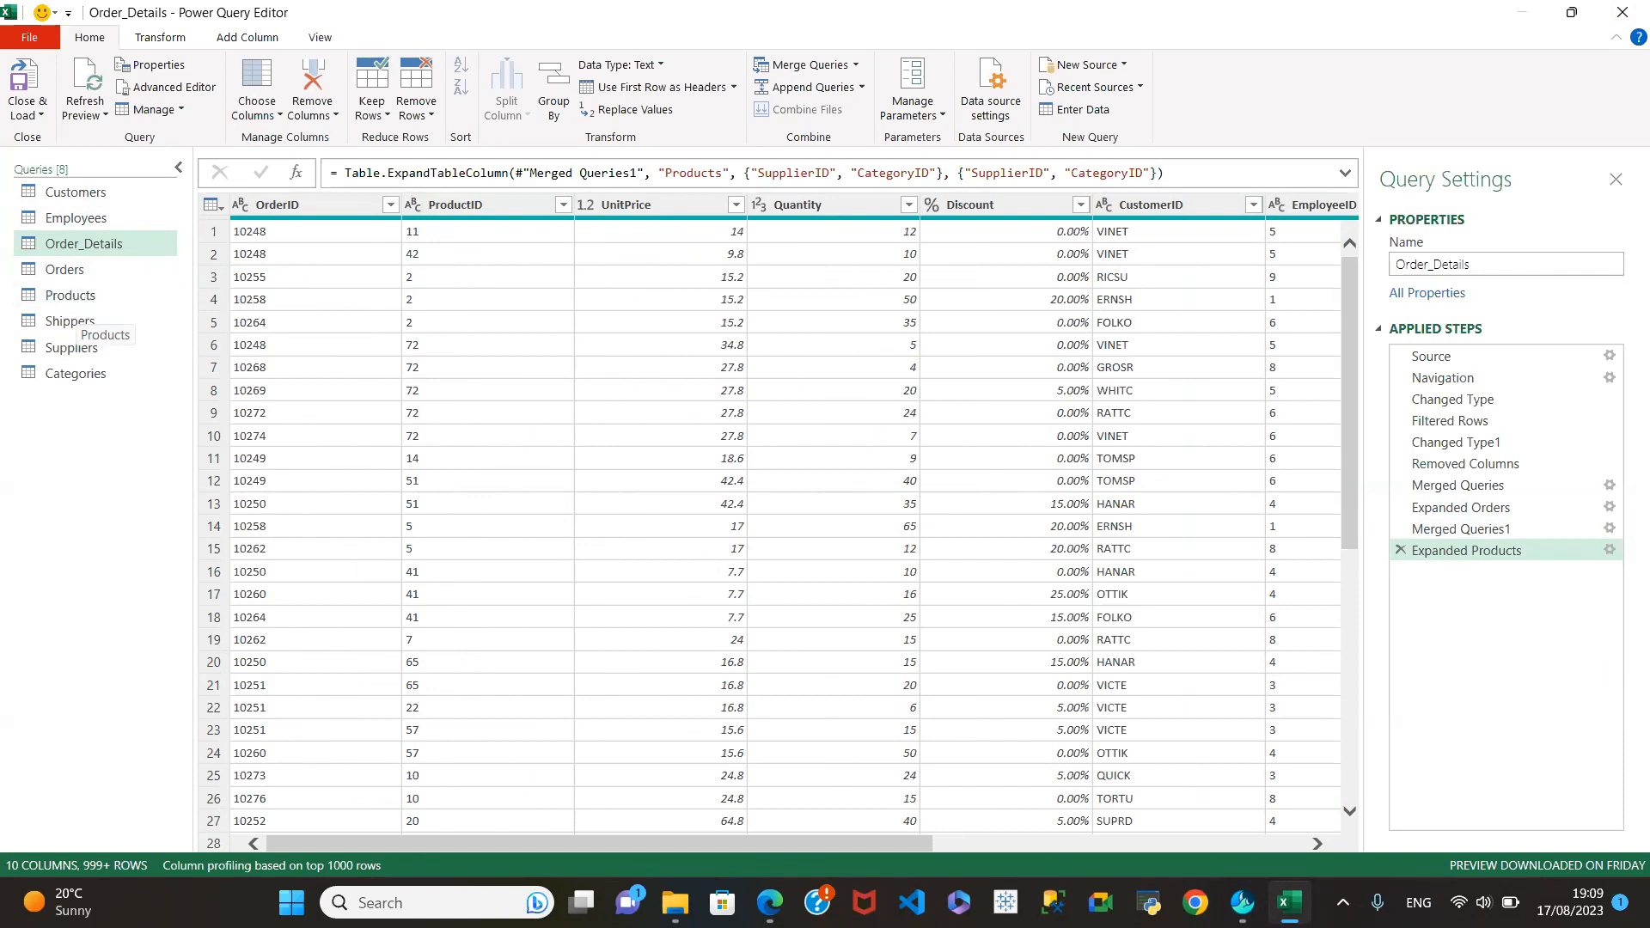
{"action": "left_click_drag", "start_coordinate": [597, 848], "coordinate": [931, 849]}
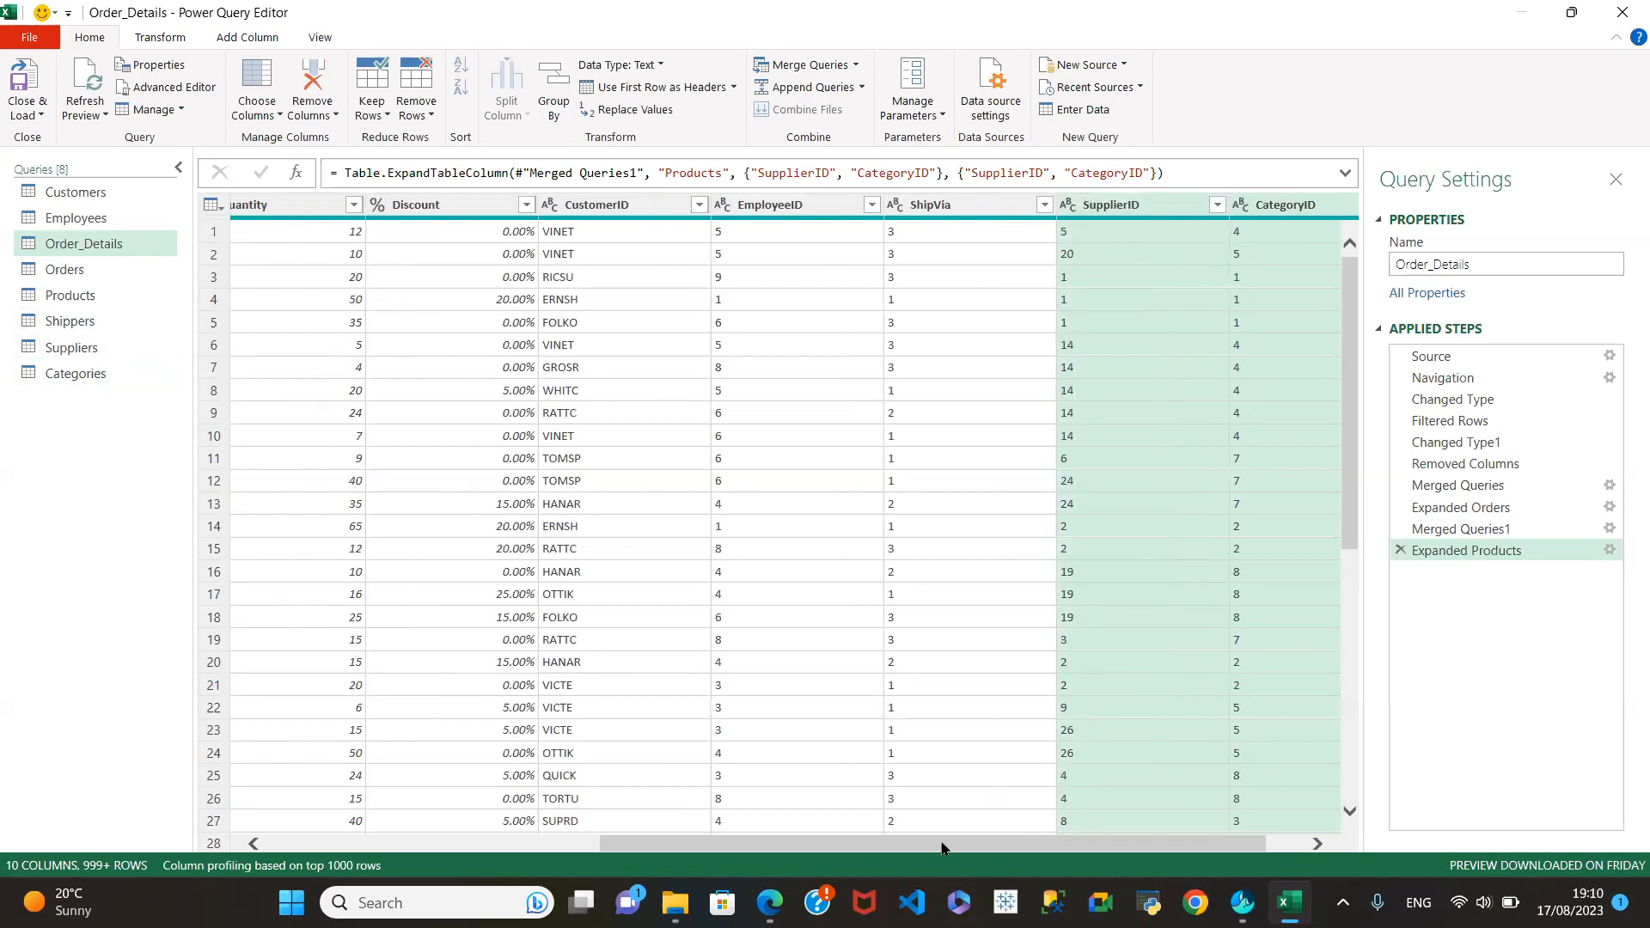
{"action": "left_click_drag", "start_coordinate": [942, 843], "coordinate": [1141, 831]}
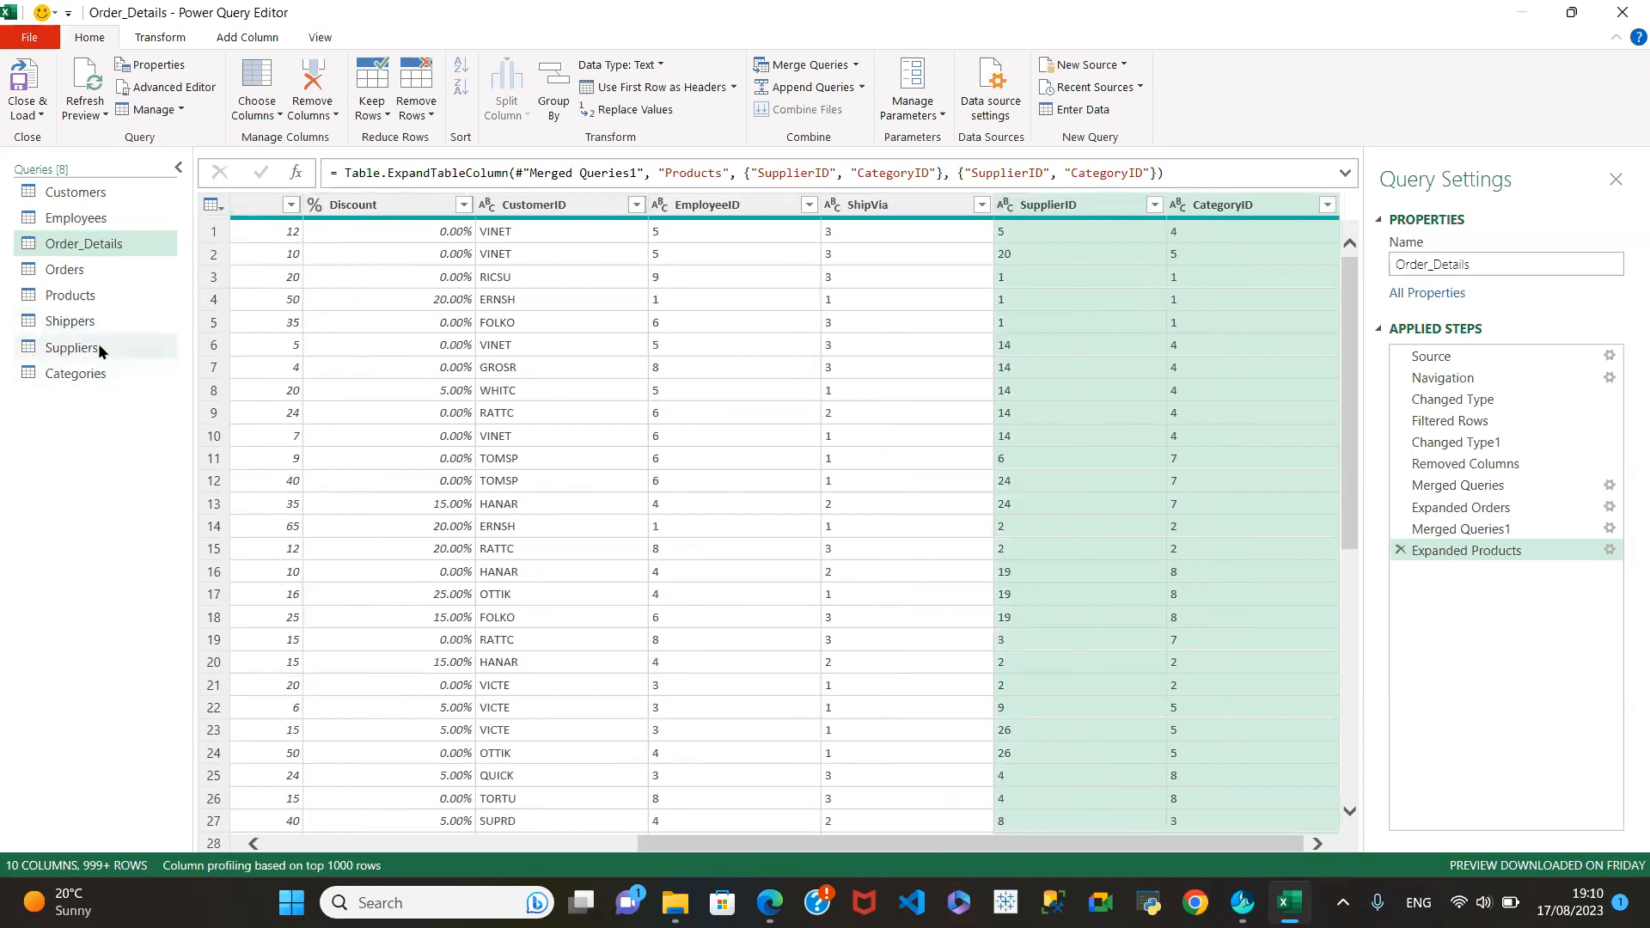
{"action": "left_click_drag", "start_coordinate": [689, 846], "coordinate": [257, 864]}
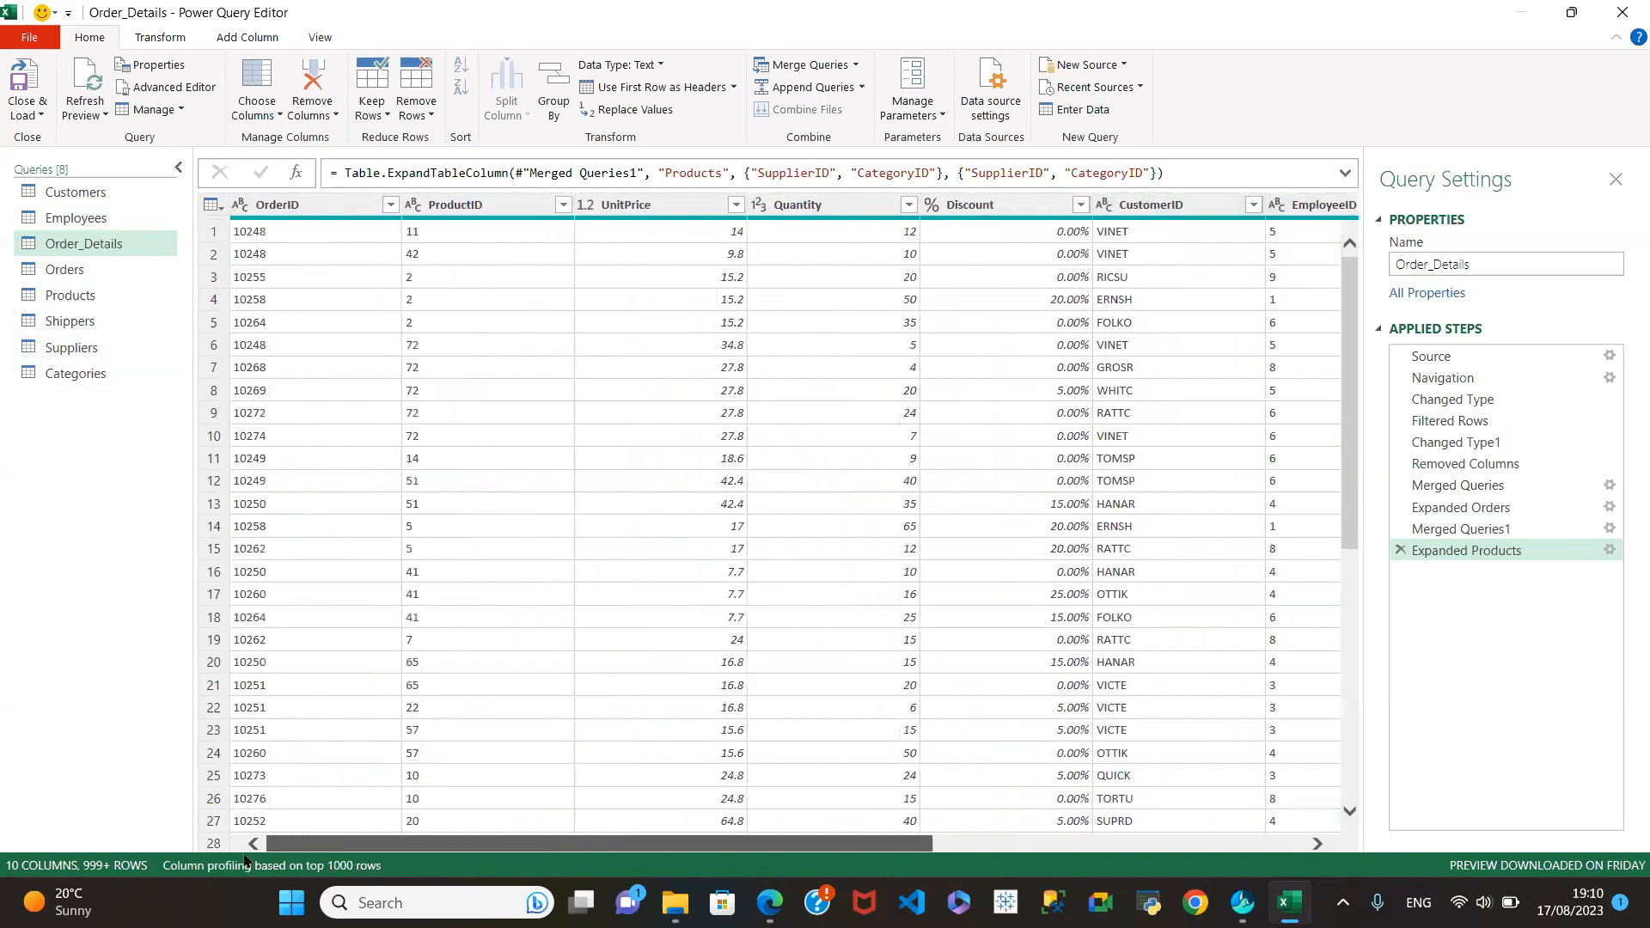
{"action": "left_click_drag", "start_coordinate": [399, 851], "coordinate": [1150, 744]}
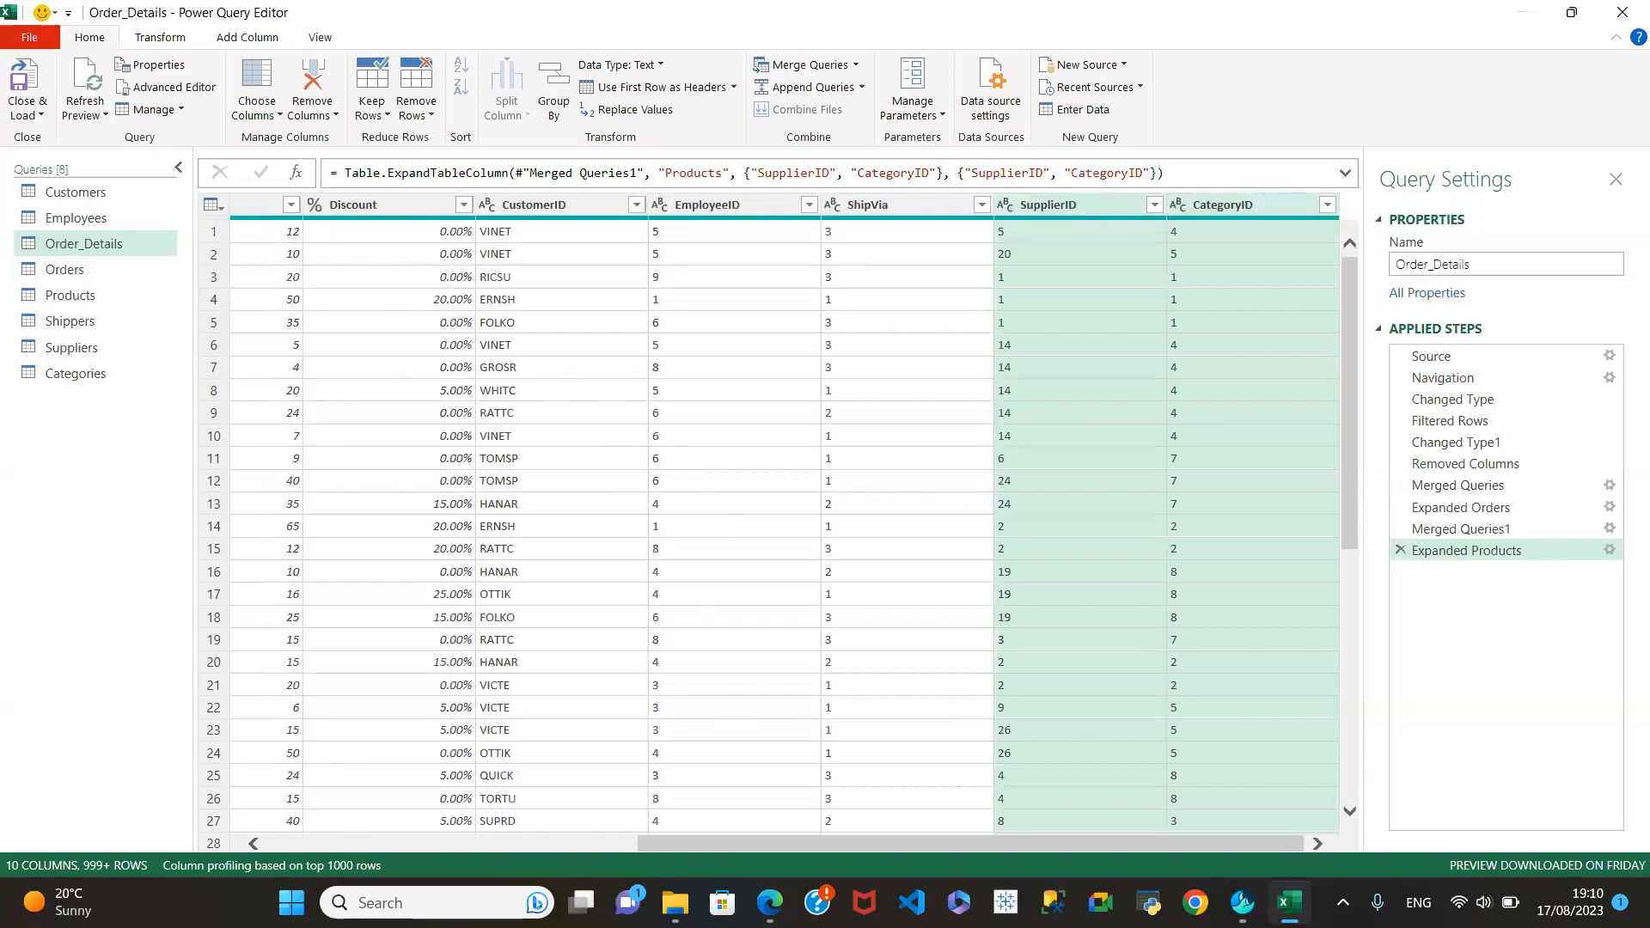
Switch to the browser window with the Iteration Insights star schema article and examine its fact_sales diagram.
{"action": "mouse_move", "coordinate": [1243, 903]}
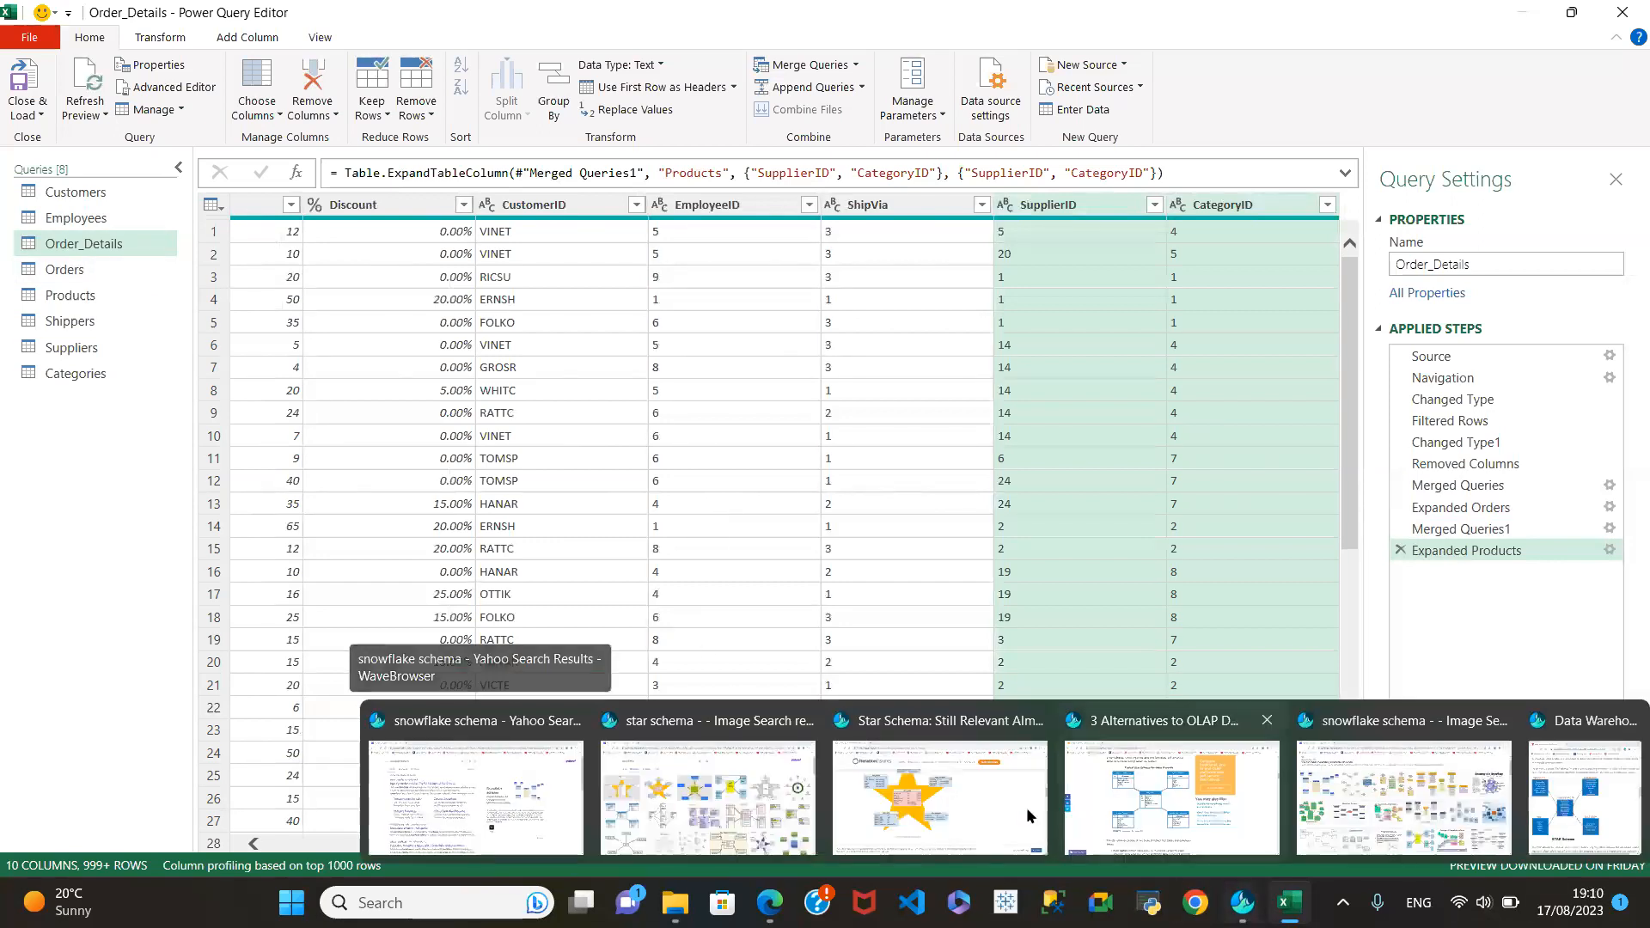
{"action": "left_click", "coordinate": [956, 808]}
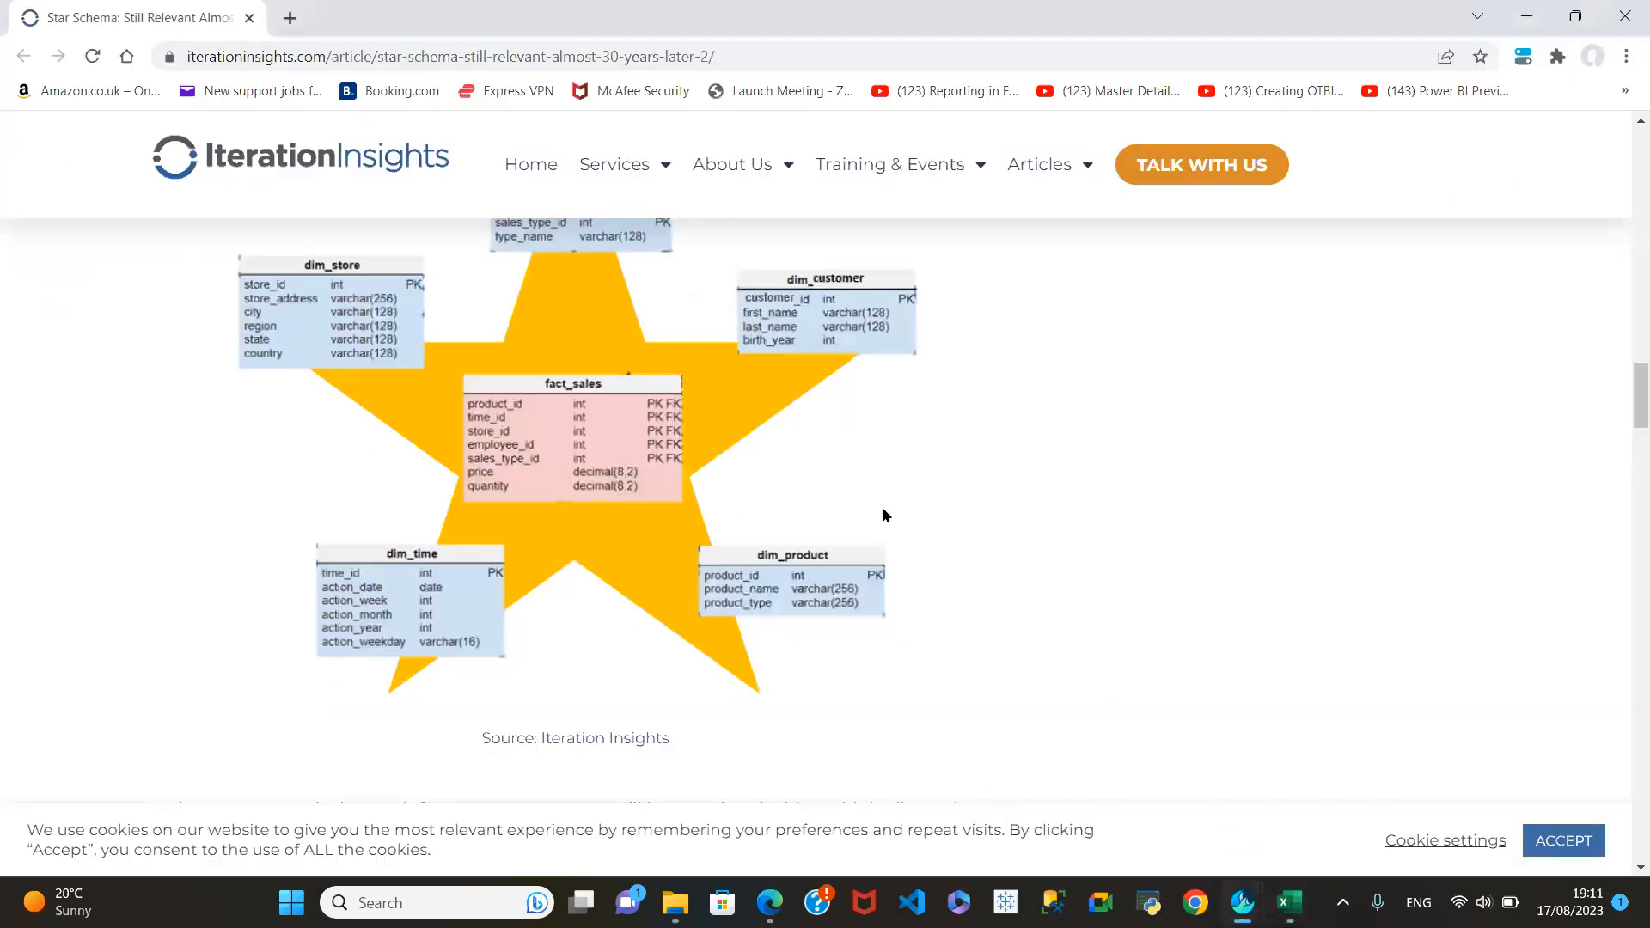
{"action": "scroll", "coordinate": [983, 515], "scroll_direction": "up", "scroll_amount": 5}
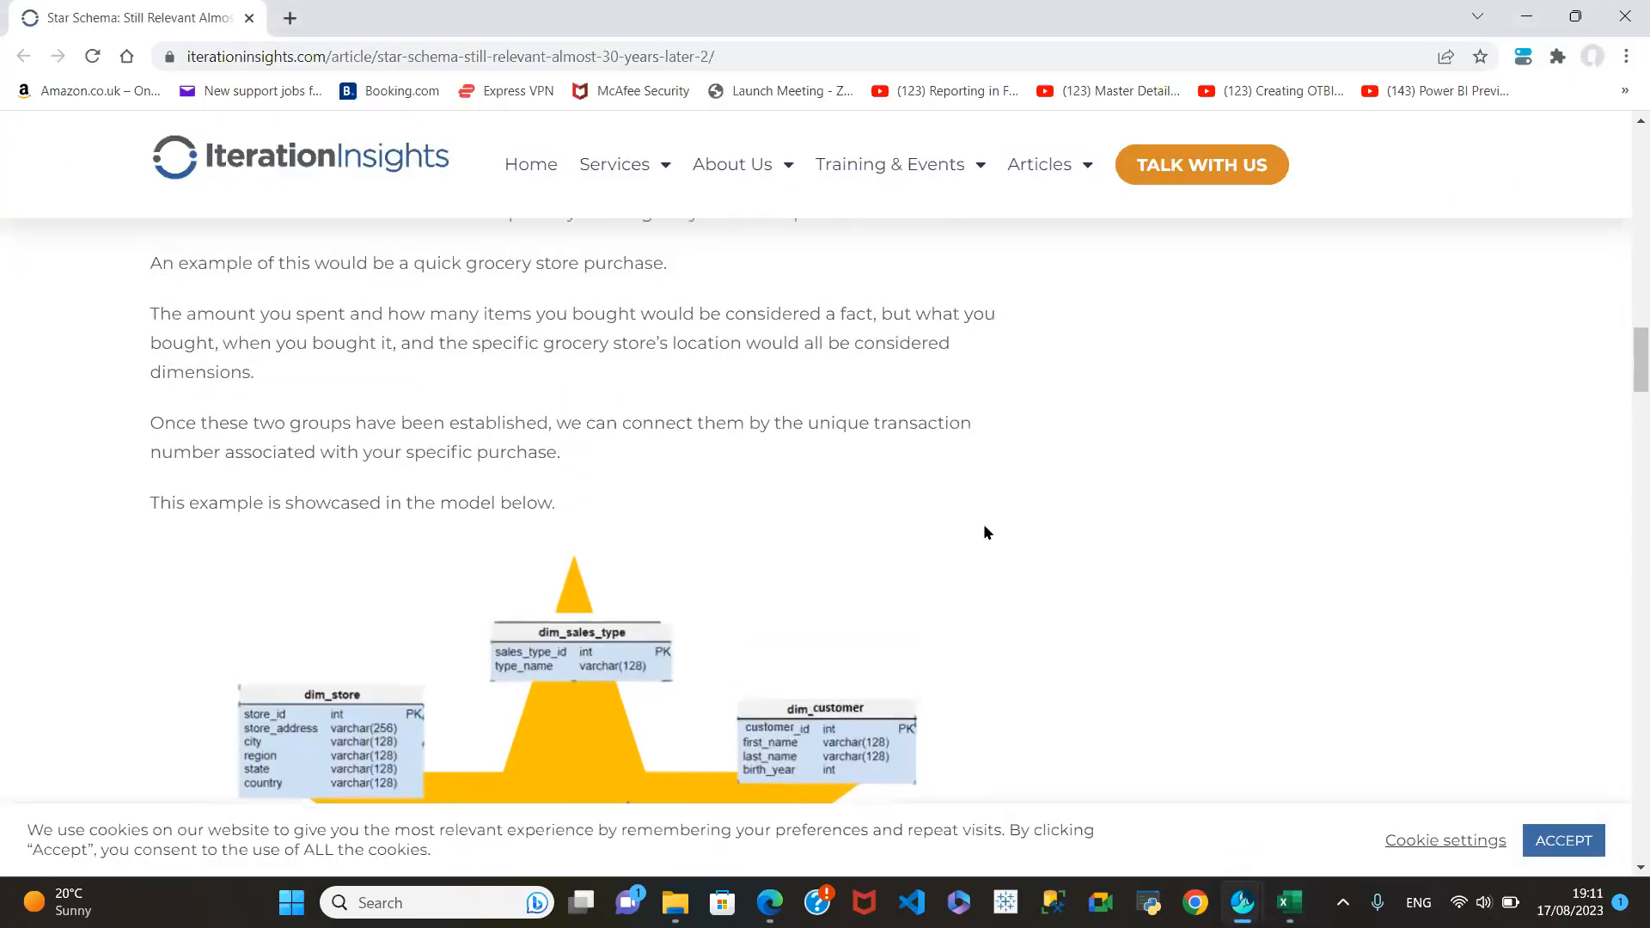
{"action": "scroll", "coordinate": [985, 531], "scroll_direction": "down", "scroll_amount": 4}
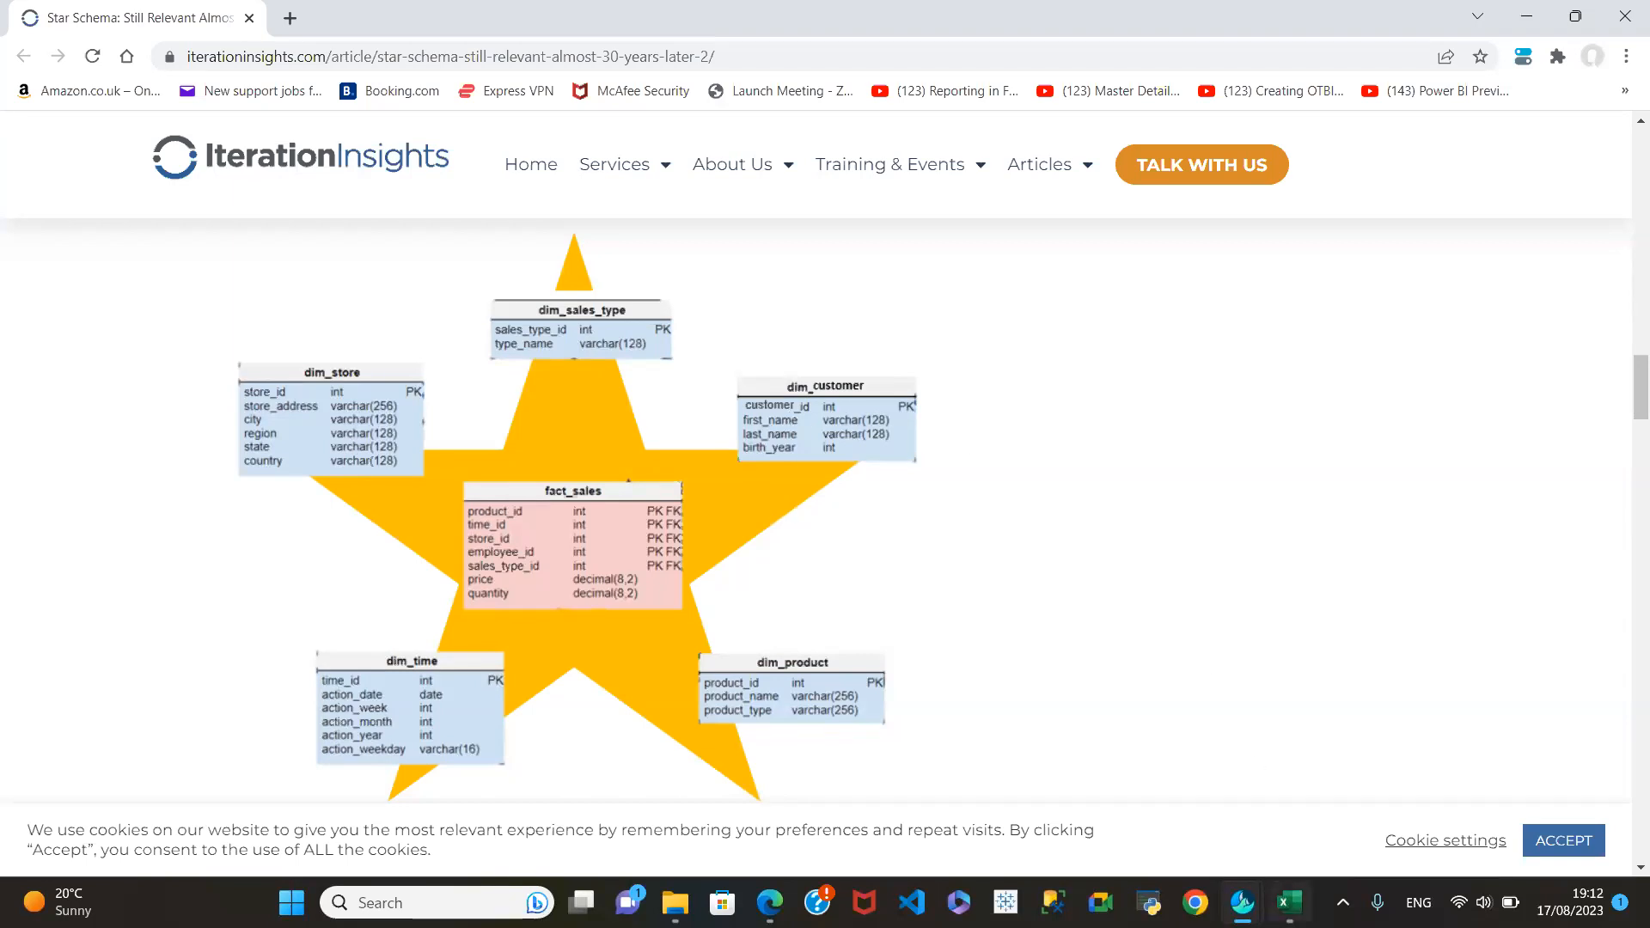
Switch to the maximized javatpoint snowflake schema page and compare its star schema and snowflake schema diagrams.
{"action": "mouse_move", "coordinate": [1242, 902]}
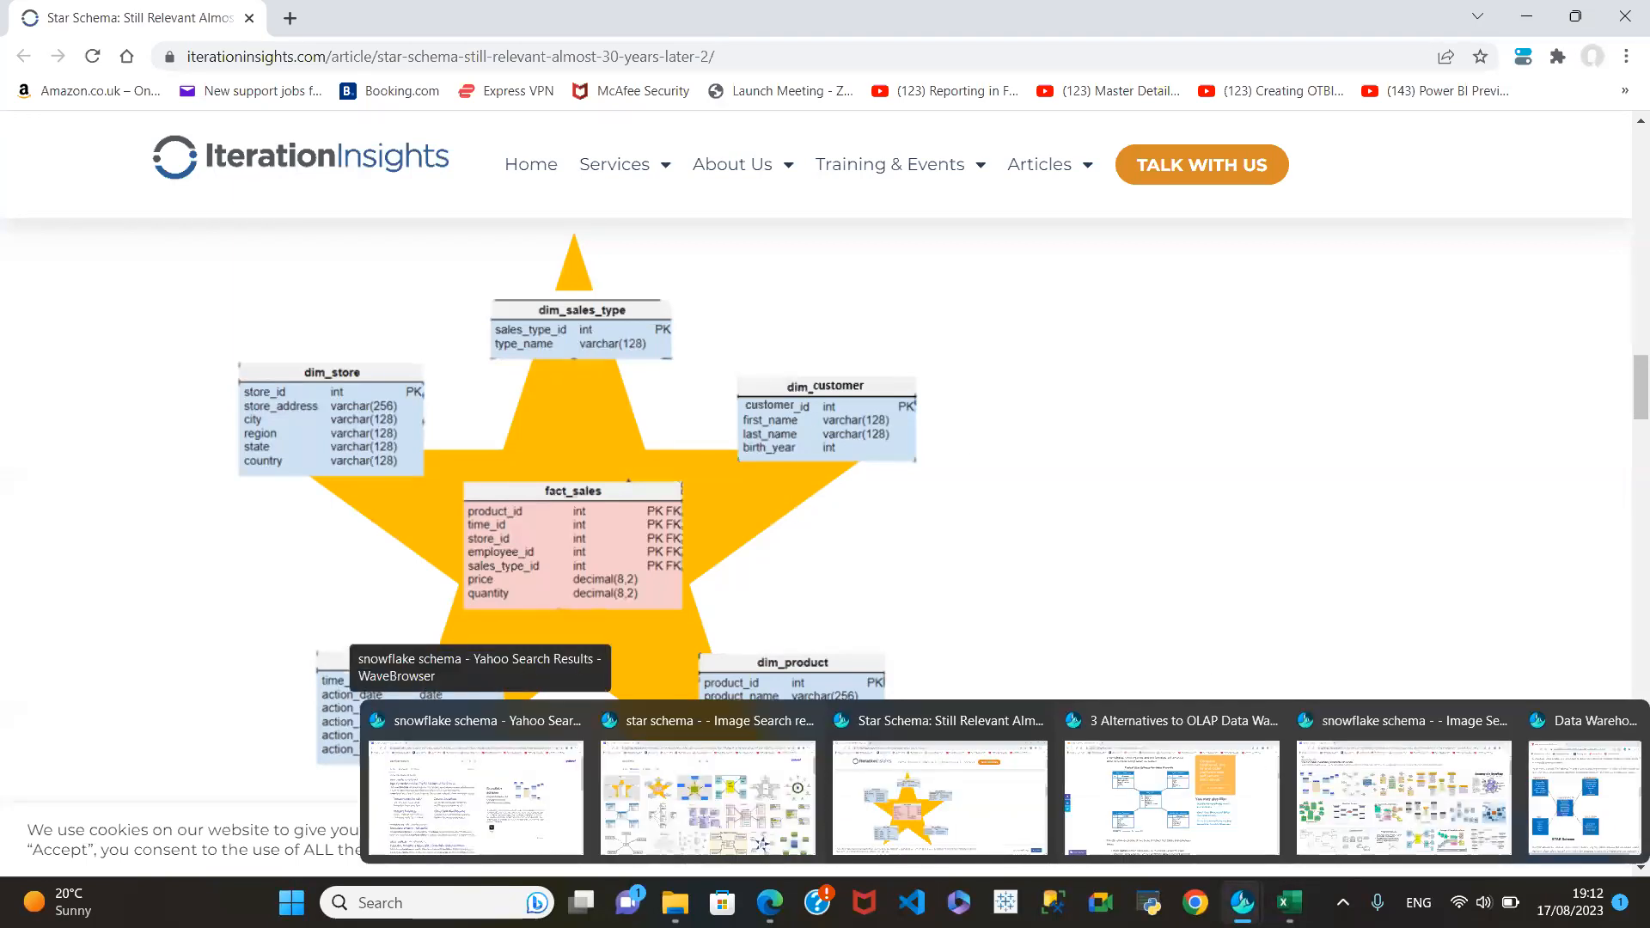
{"action": "left_click", "coordinate": [1580, 801]}
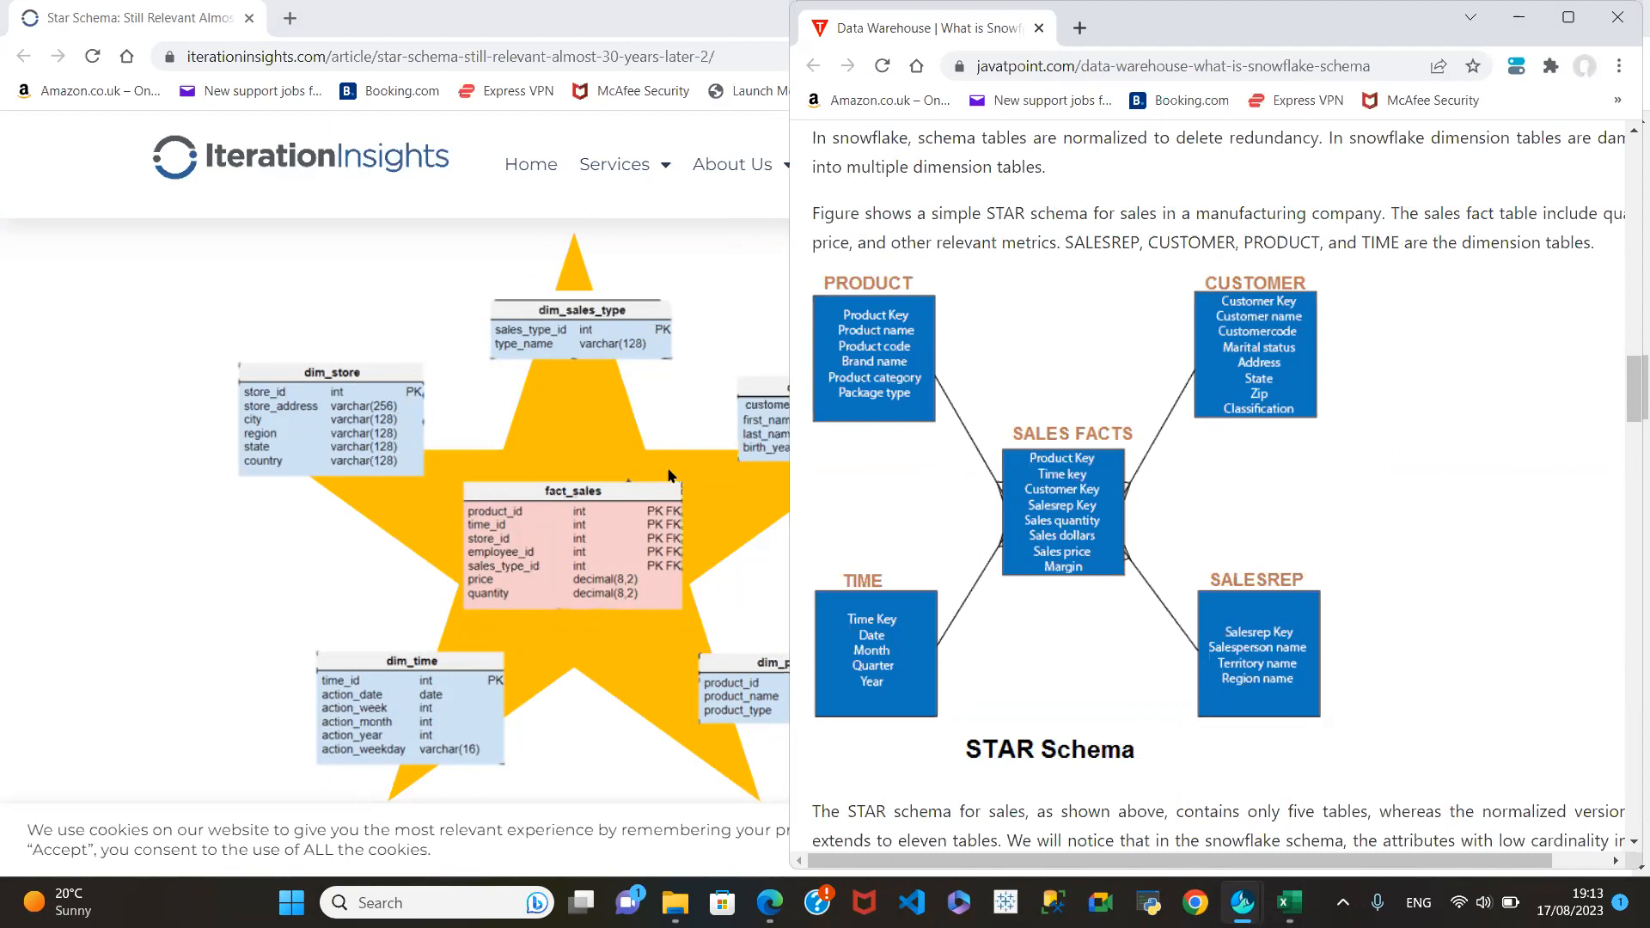
{"action": "left_click", "coordinate": [1567, 19]}
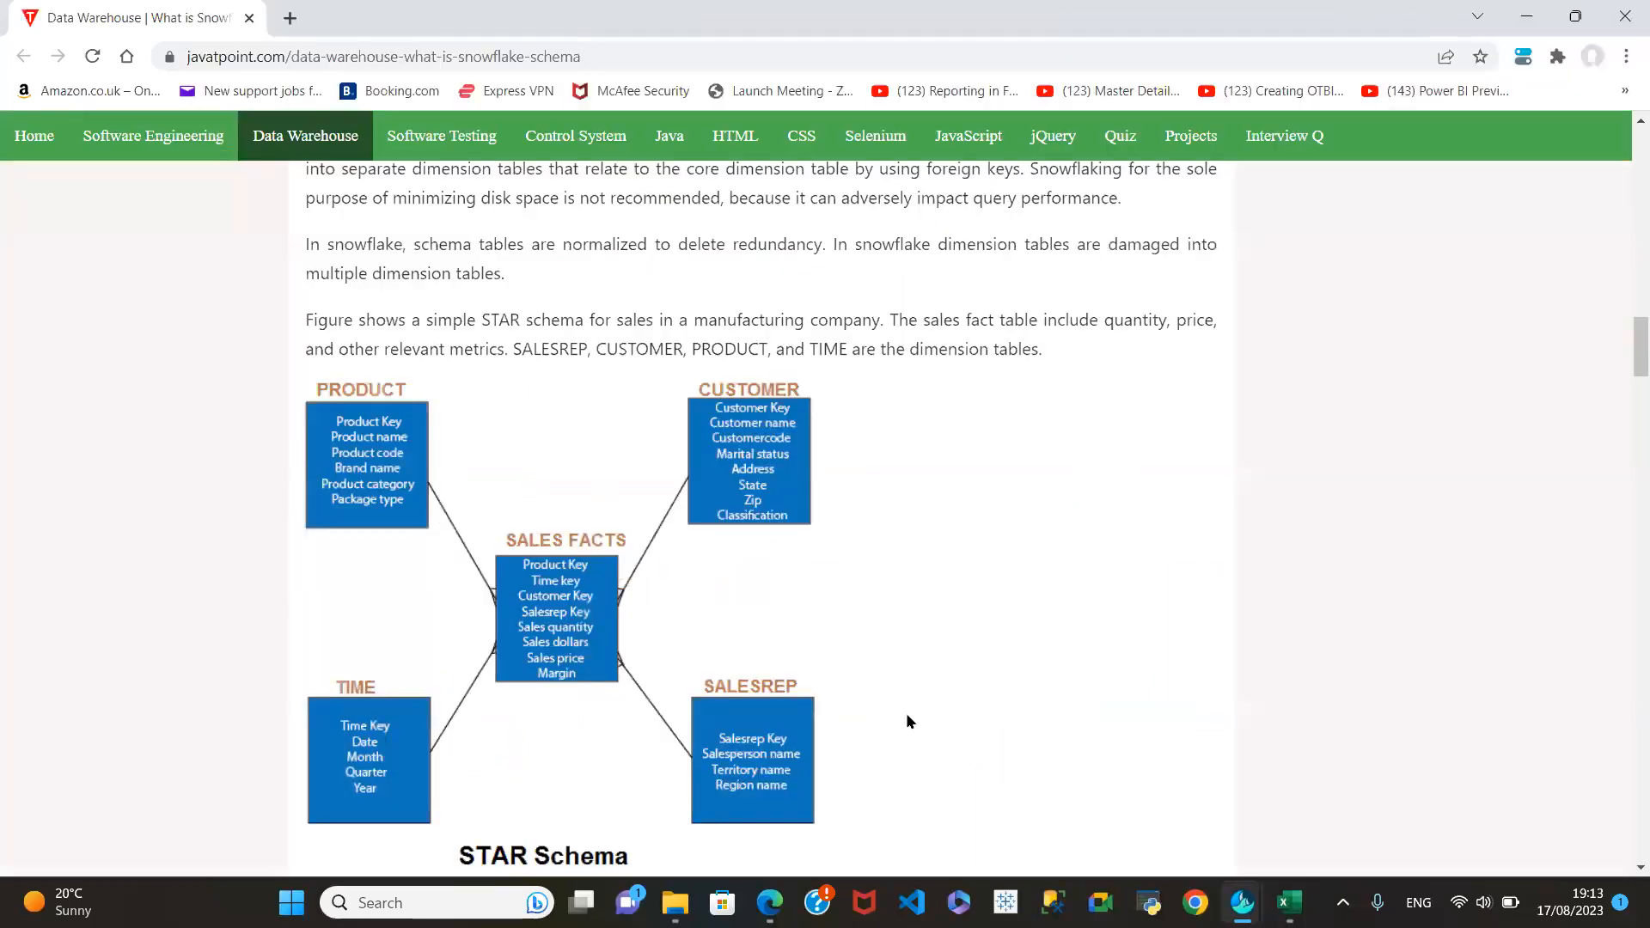
{"action": "scroll", "coordinate": [907, 716], "scroll_direction": "down", "scroll_amount": 1}
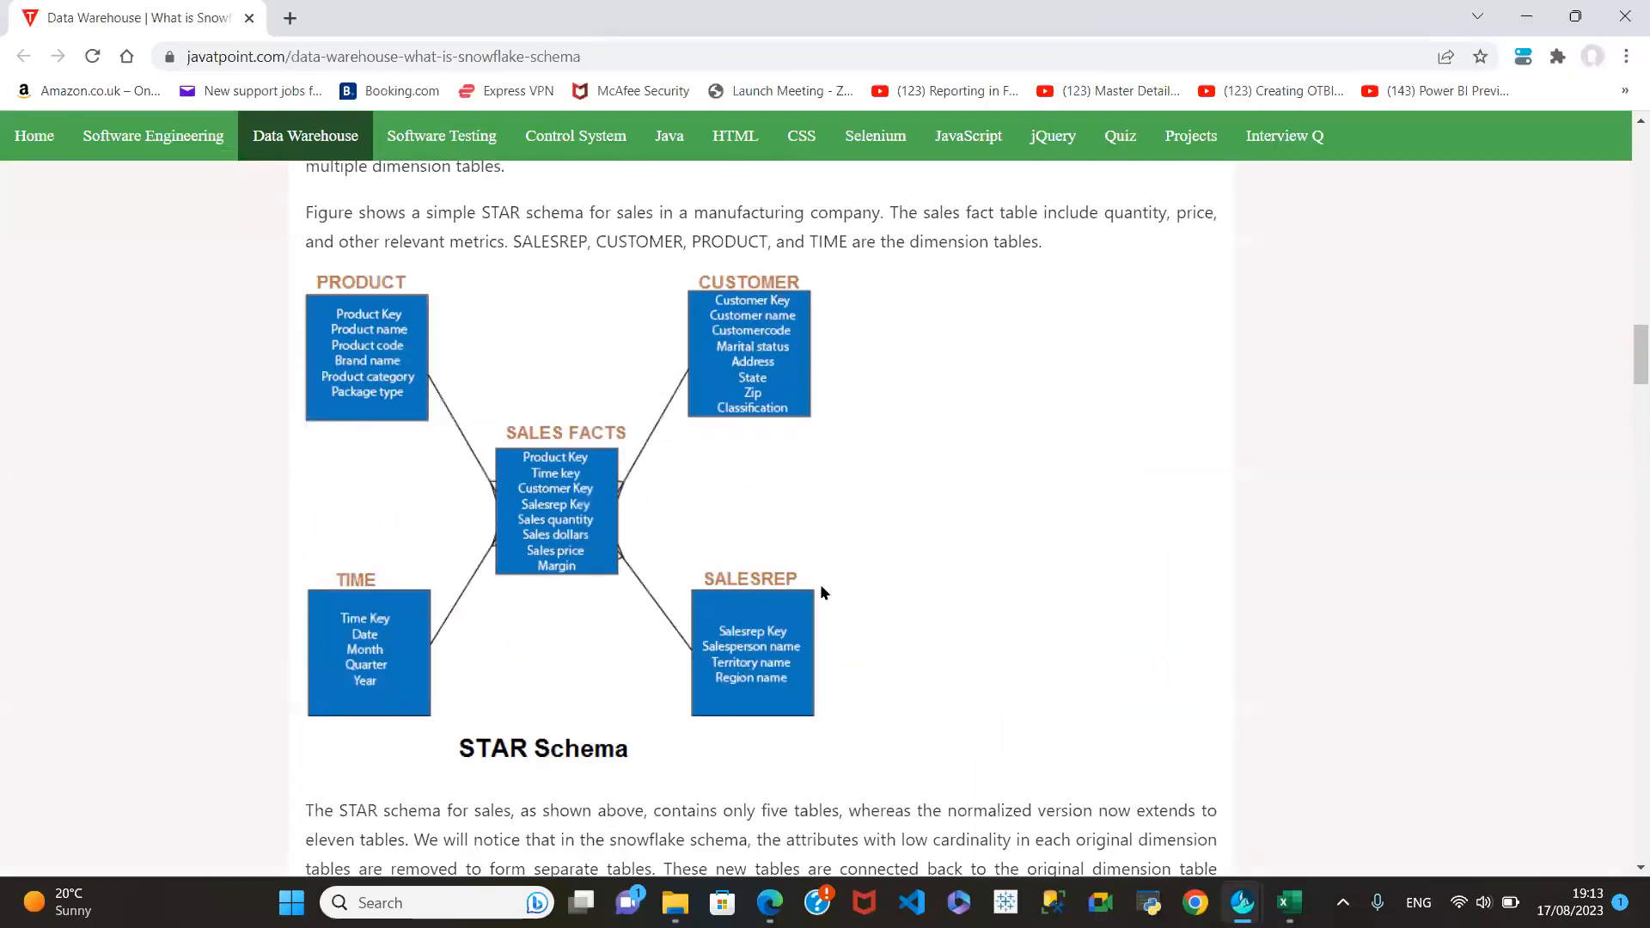
{"action": "scroll", "coordinate": [820, 597], "scroll_direction": "up", "scroll_amount": 3}
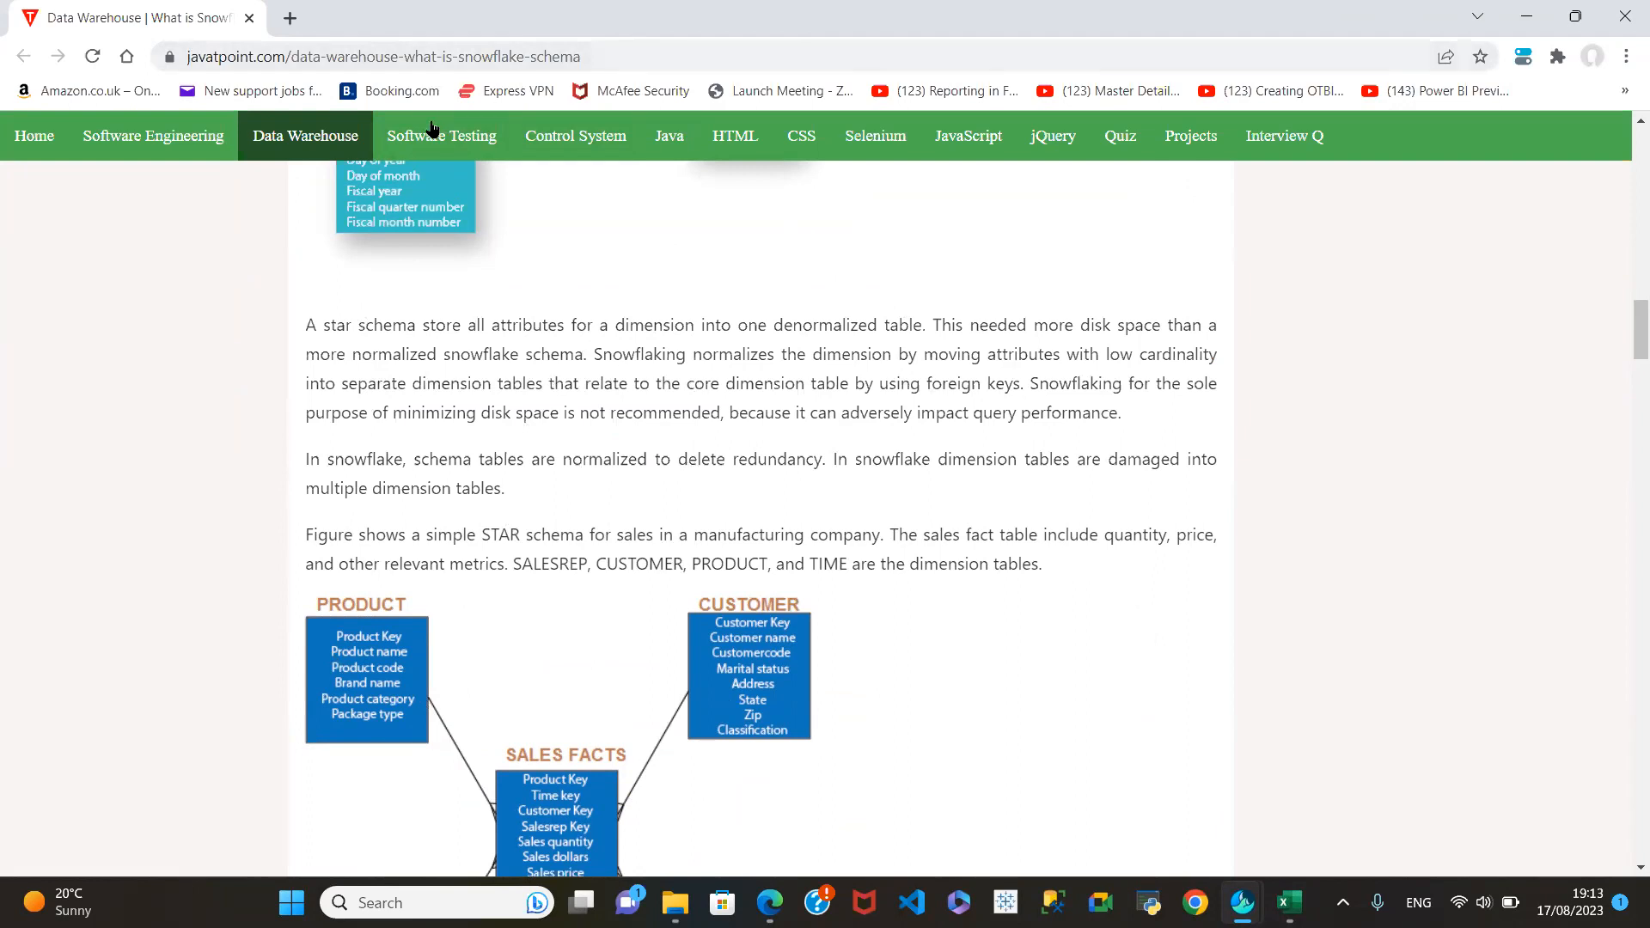
{"action": "scroll", "coordinate": [782, 721], "scroll_direction": "down", "scroll_amount": 1}
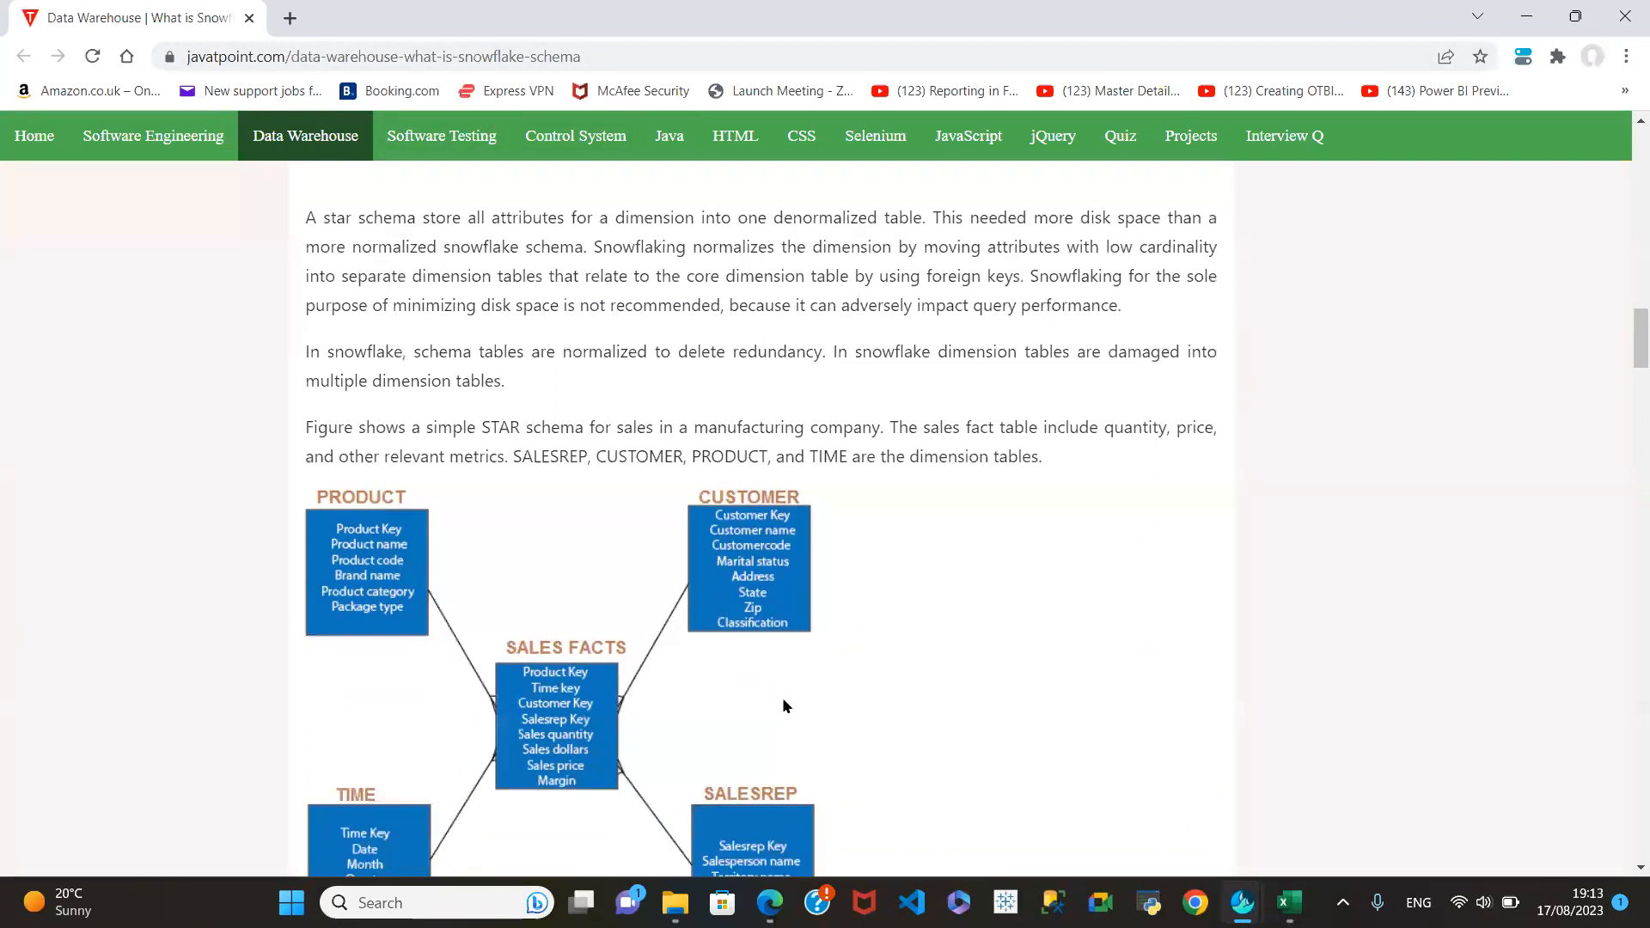
{"action": "scroll", "coordinate": [779, 662], "scroll_direction": "down", "scroll_amount": 2}
{"action": "scroll", "coordinate": [778, 656], "scroll_direction": "down", "scroll_amount": 1}
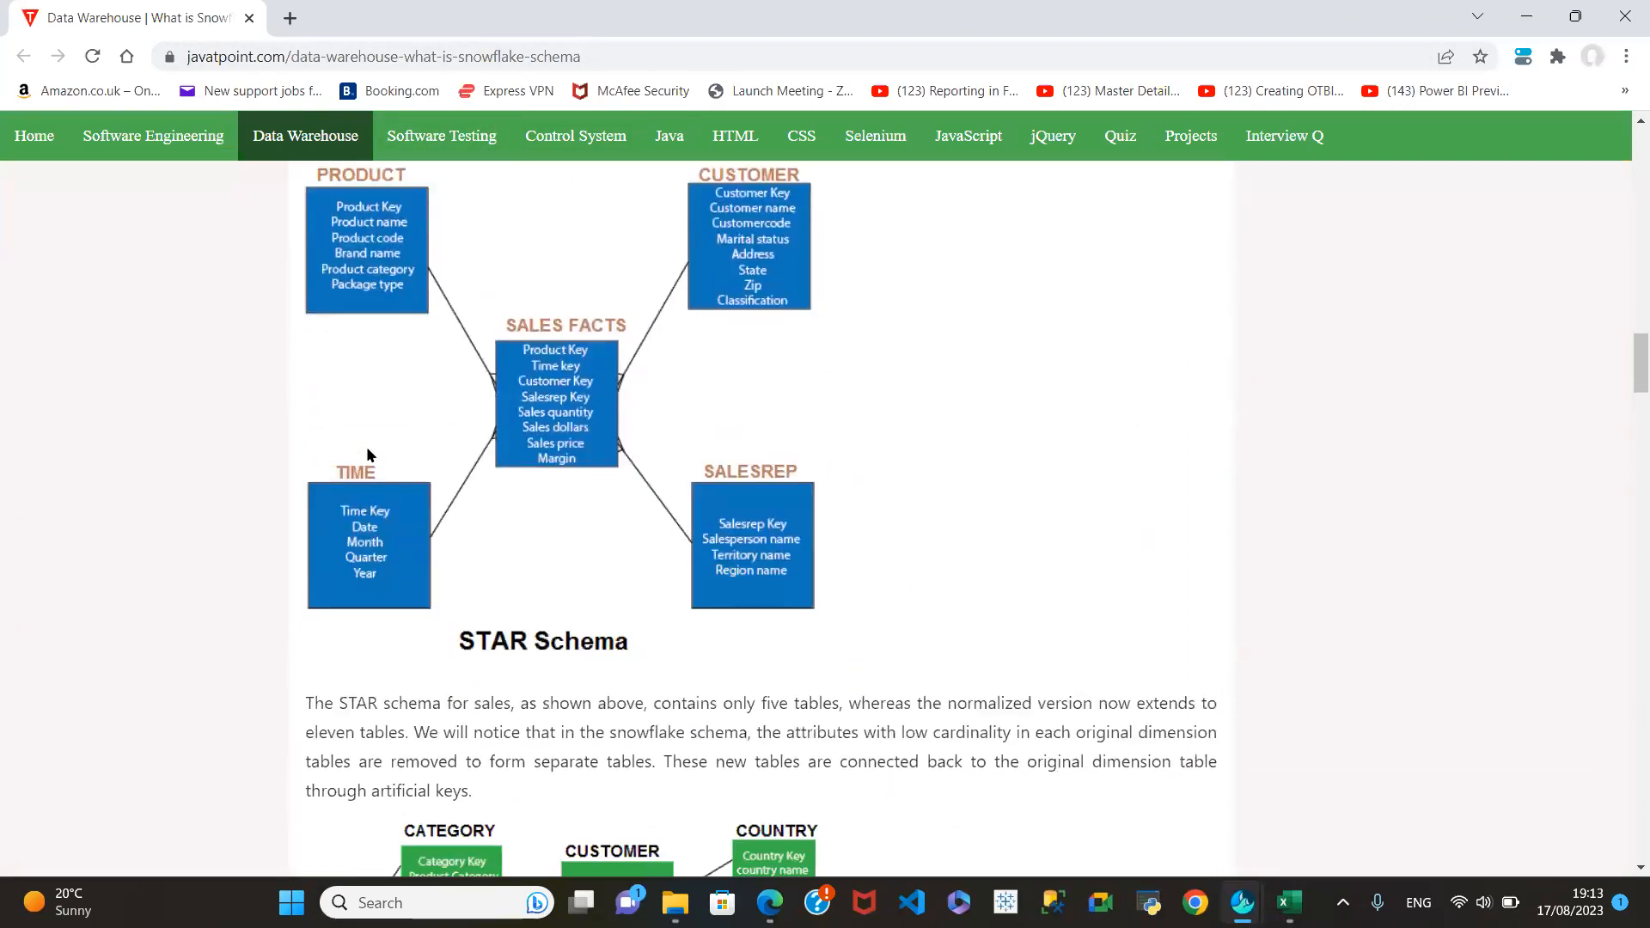
{"action": "scroll", "coordinate": [596, 468], "scroll_direction": "down", "scroll_amount": 5}
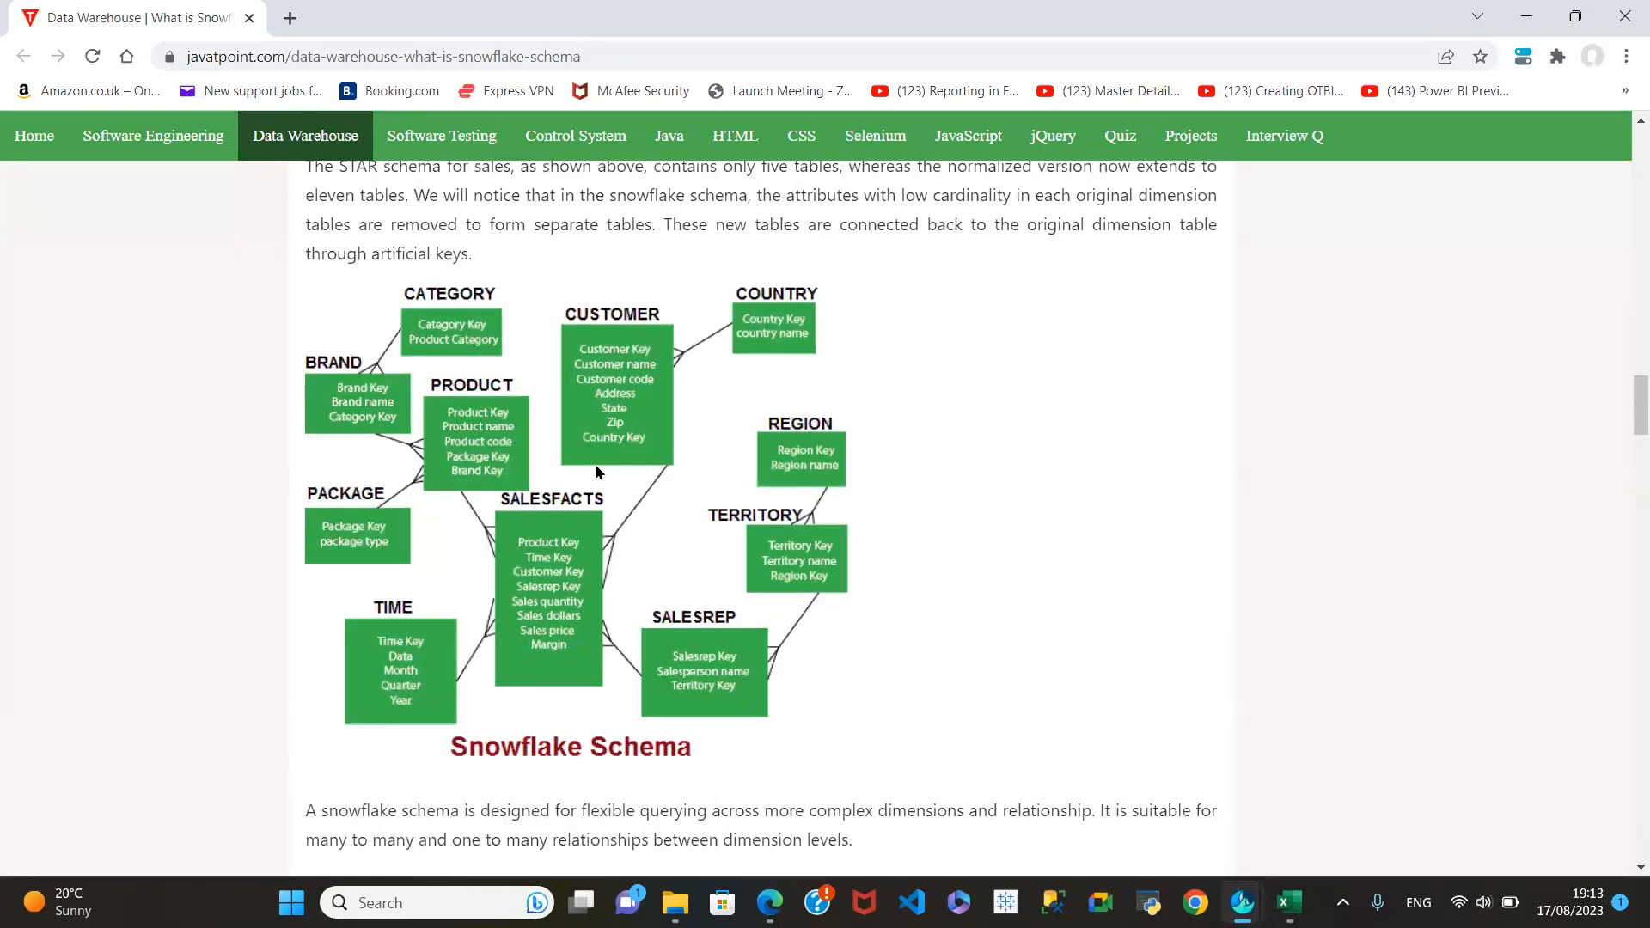
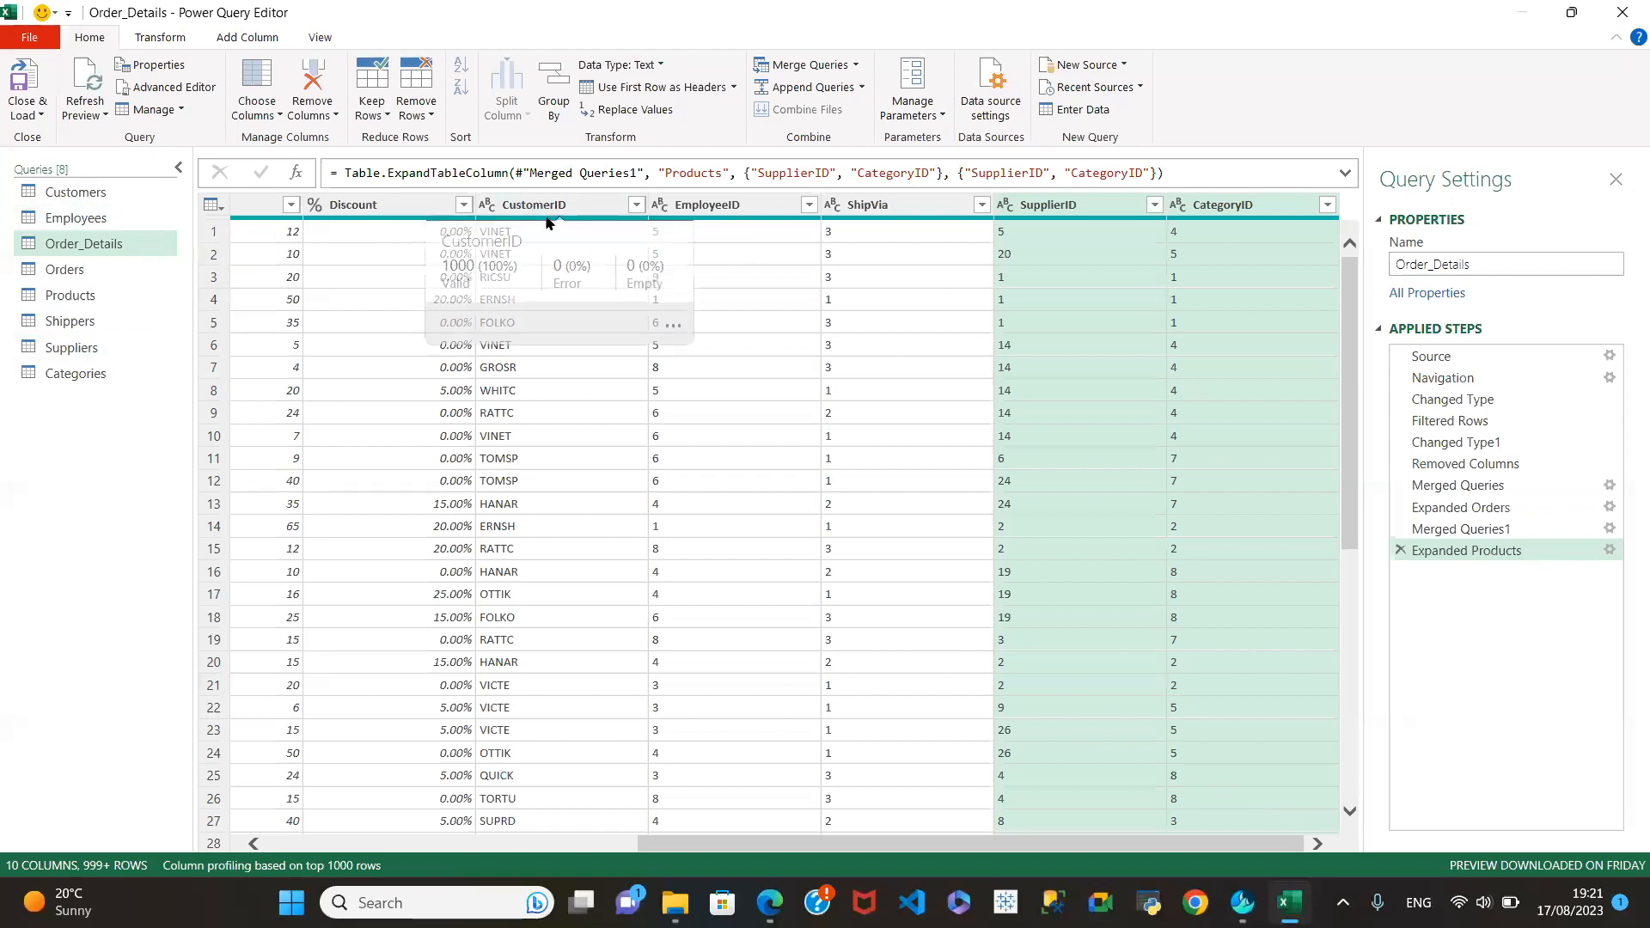
In Power Query Editor, compare the CustomerID and other key columns of Order_Details with the Customers and Products queries.
{"action": "left_click", "coordinate": [555, 207]}
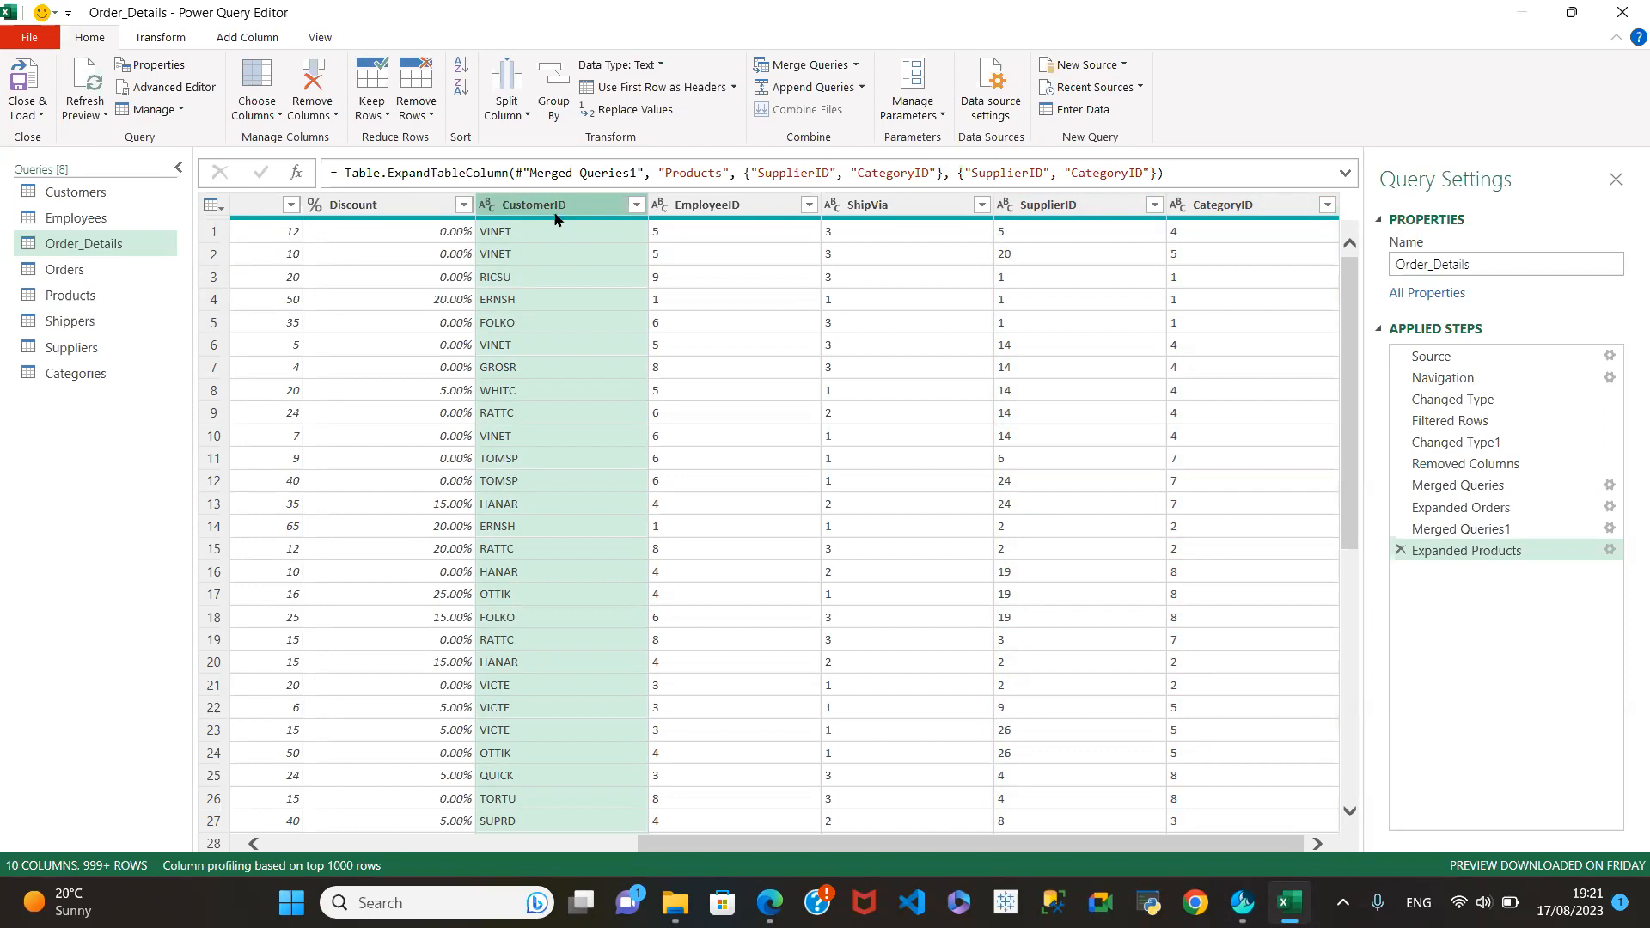
{"action": "left_click", "coordinate": [75, 191]}
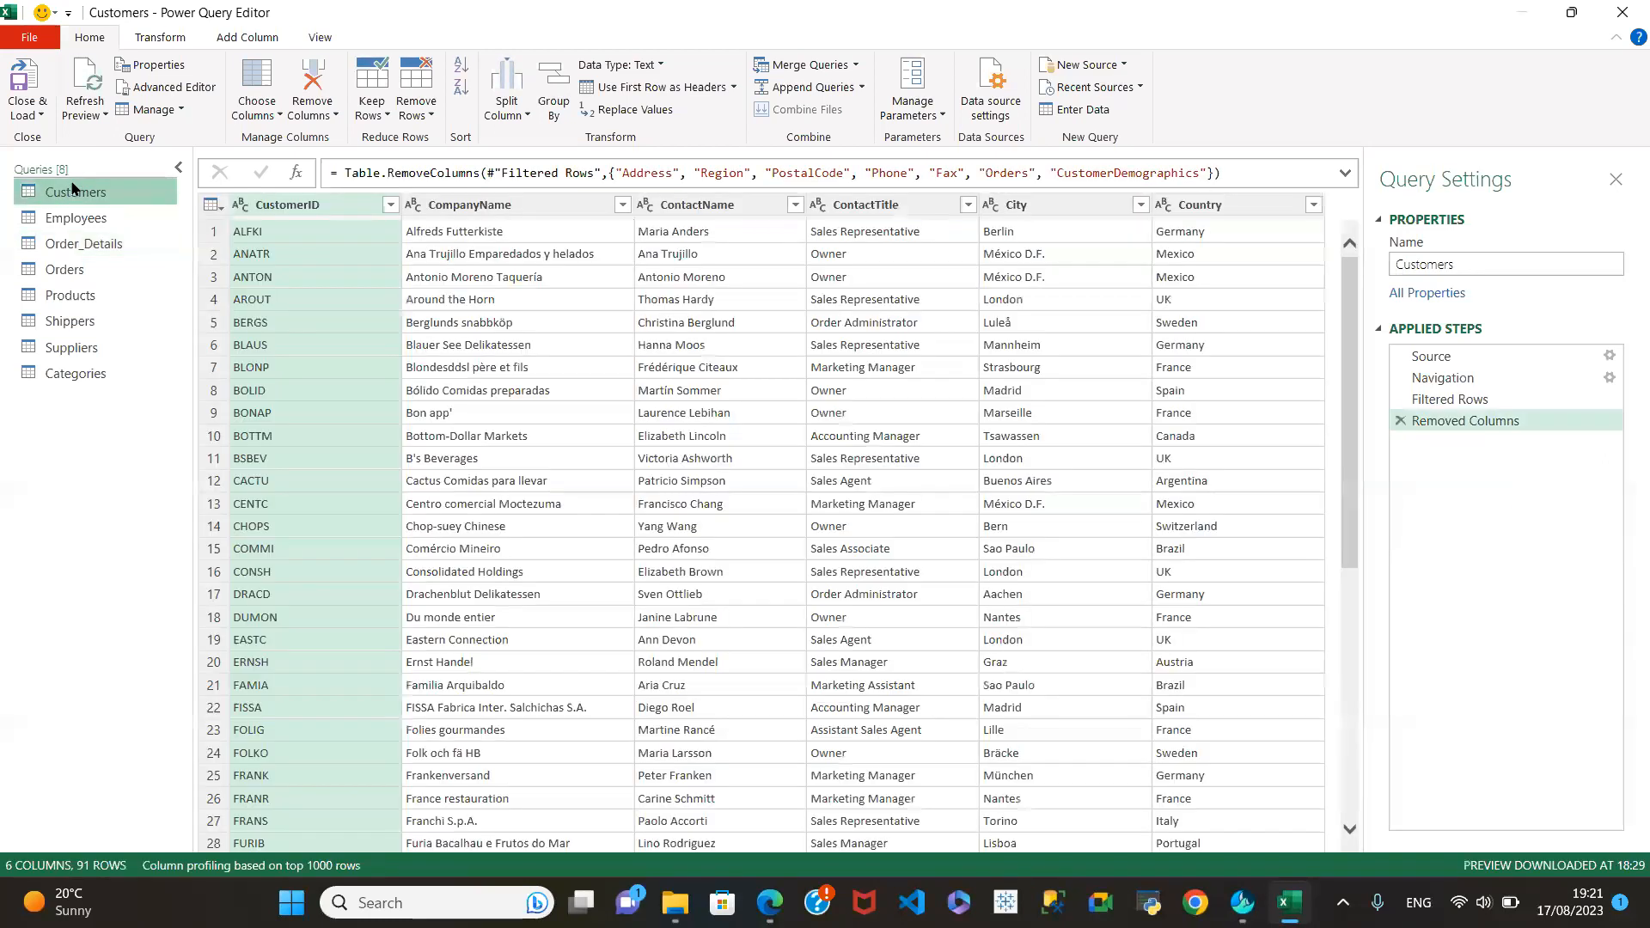
{"action": "left_click", "coordinate": [77, 245]}
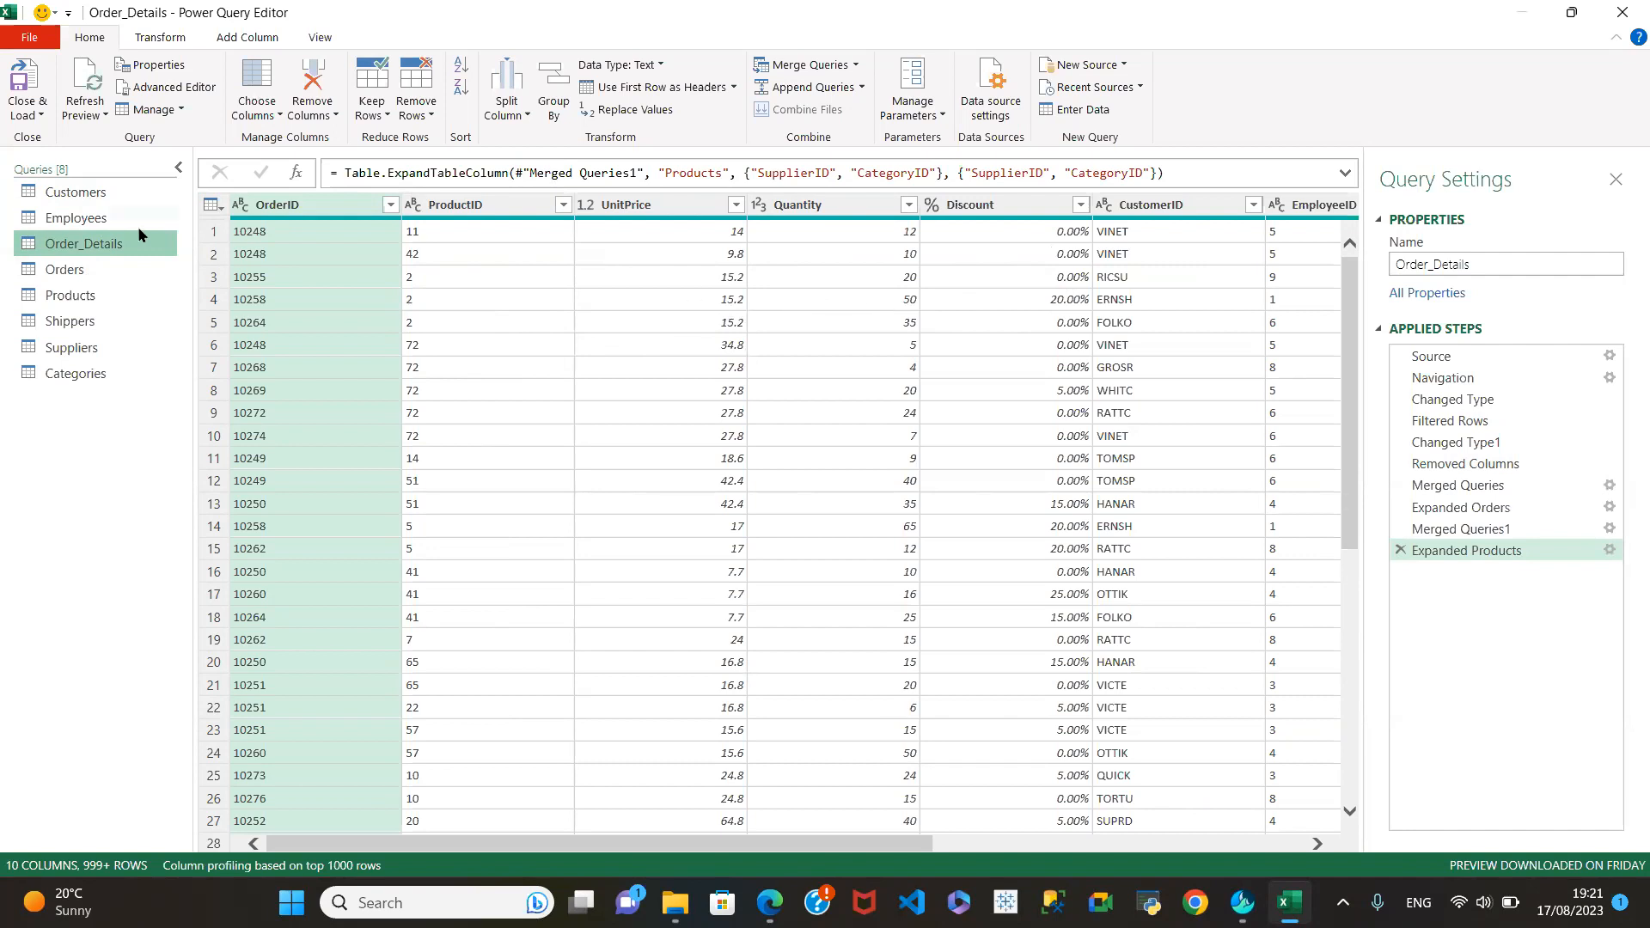
{"action": "left_click", "coordinate": [71, 194]}
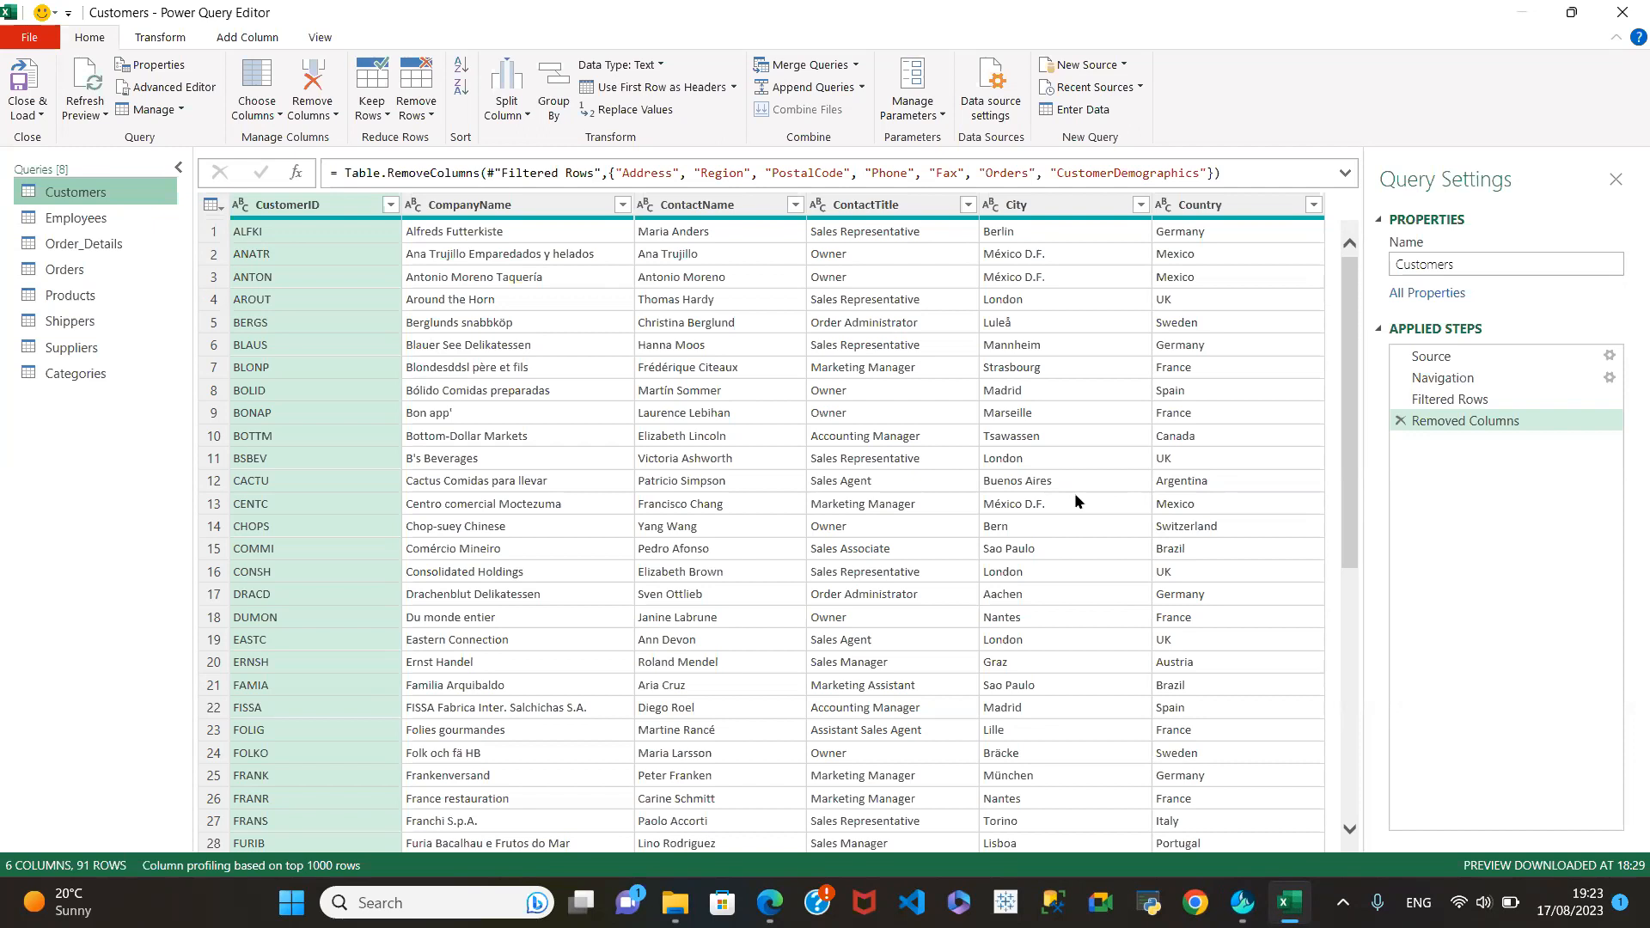
{"action": "left_click", "coordinate": [65, 296]}
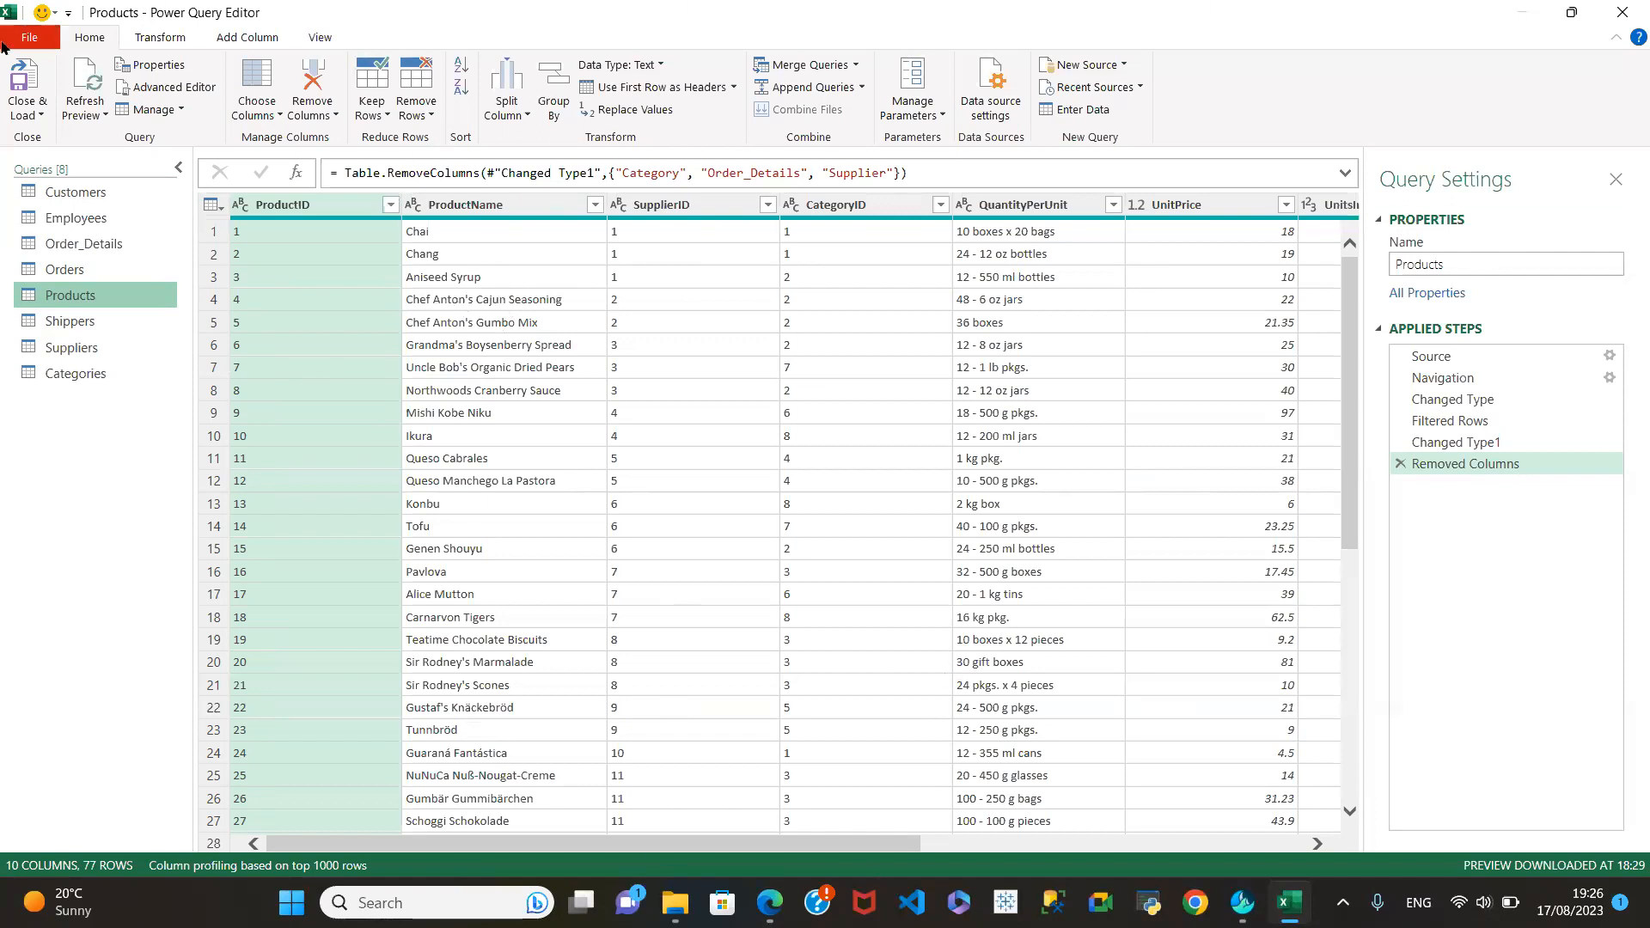
{"action": "left_click", "coordinate": [70, 244]}
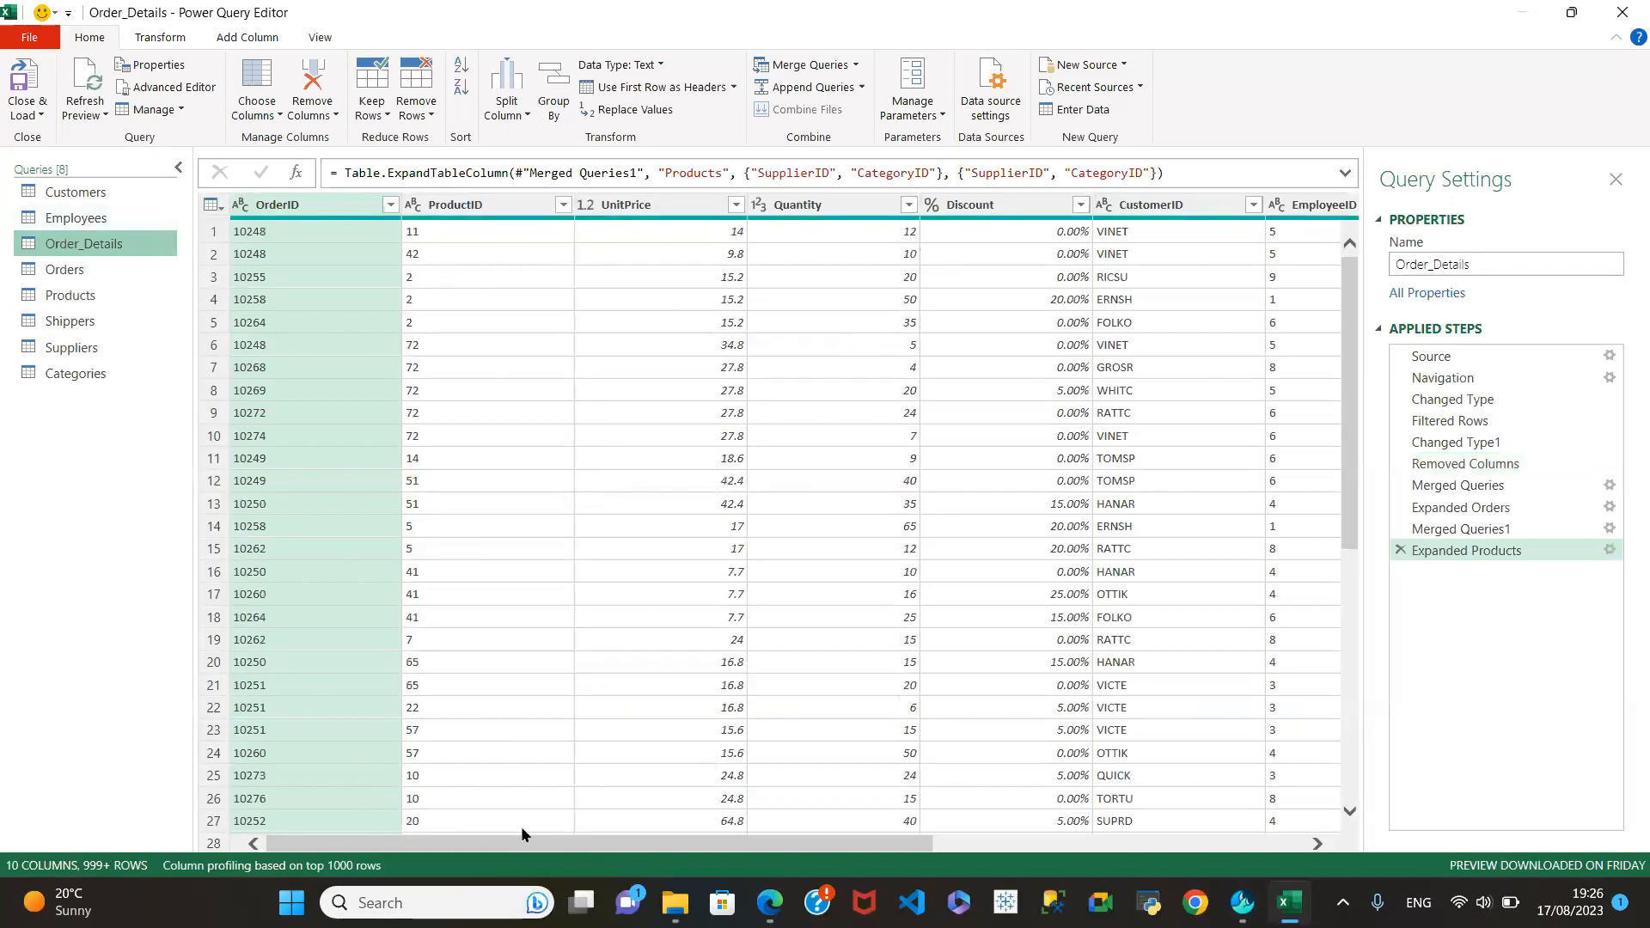
Examine the UnitPrice, Quantity and Discount columns of Order_Details as inputs for a calculated column.
{"action": "left_click_drag", "start_coordinate": [485, 846], "coordinate": [606, 863]}
{"action": "left_click", "coordinate": [404, 207]}
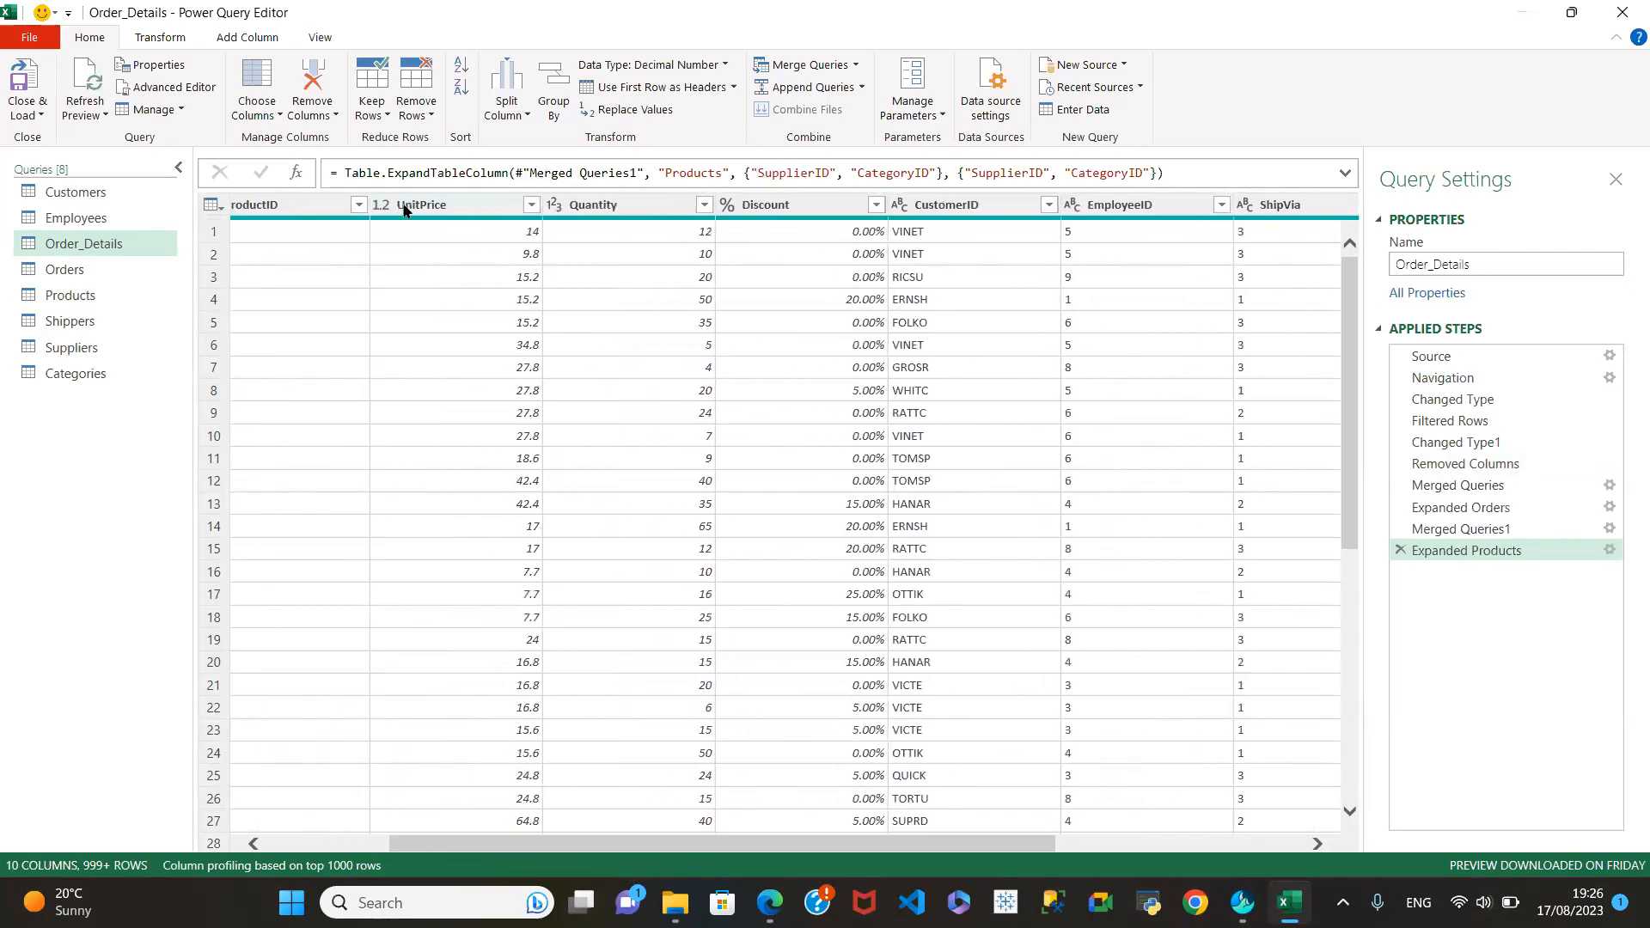
{"action": "left_click", "coordinate": [625, 215]}
{"action": "left_click", "coordinate": [756, 212]}
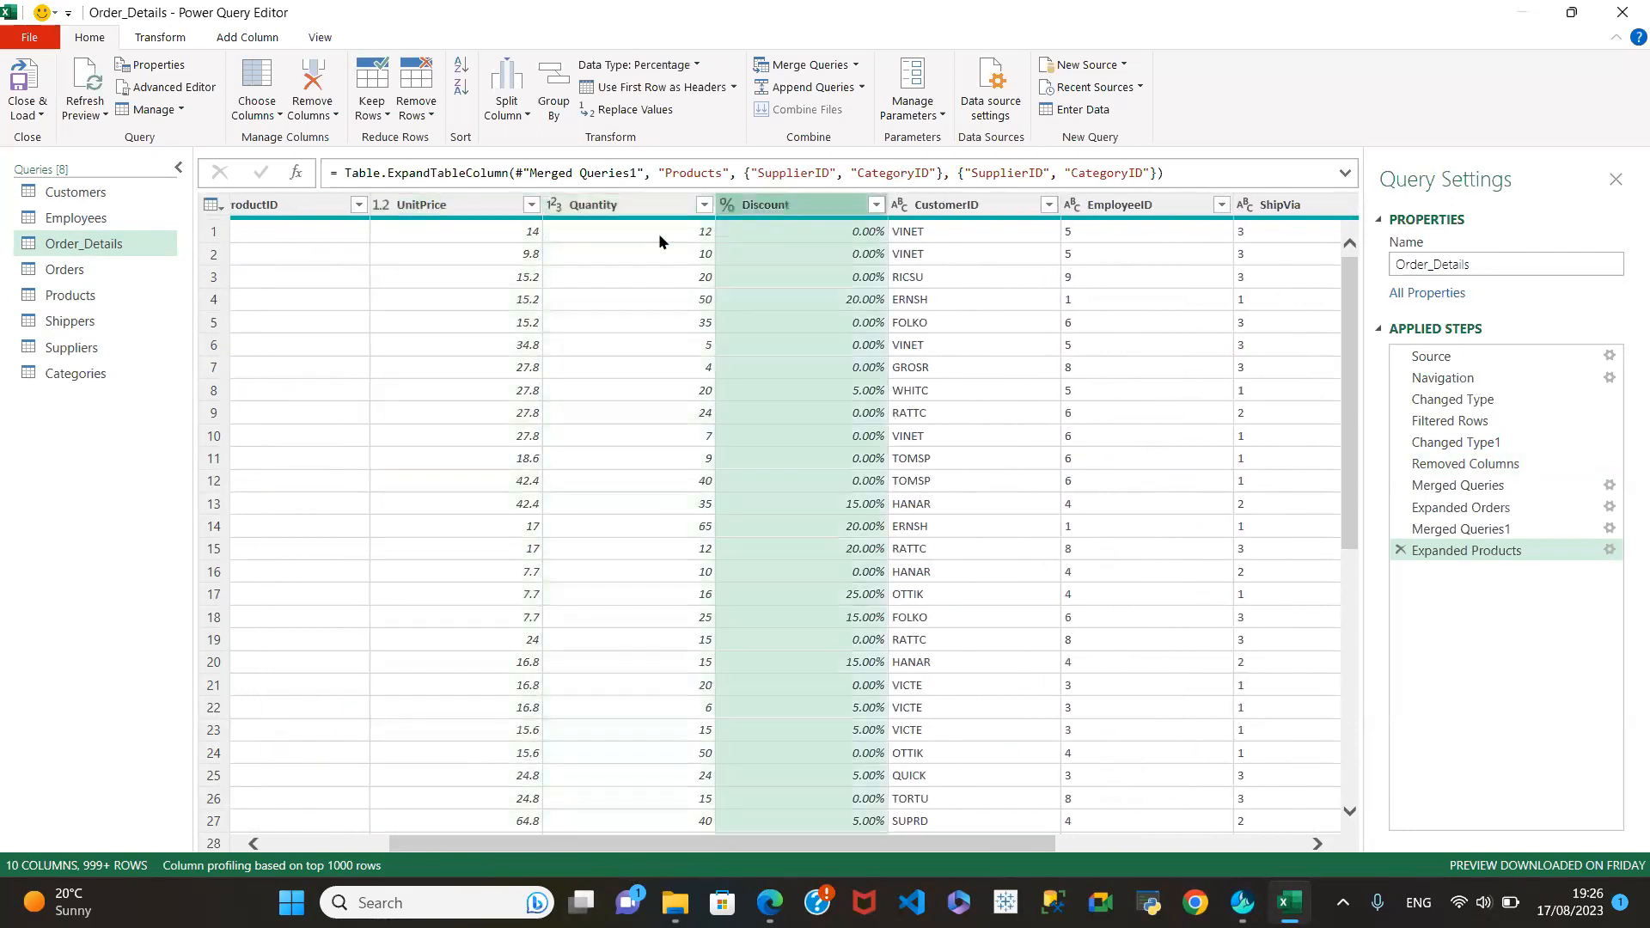
{"action": "left_click", "coordinate": [468, 220]}
{"action": "left_click", "coordinate": [593, 220]}
{"action": "left_click", "coordinate": [760, 211]}
{"action": "left_click", "coordinate": [488, 203]}
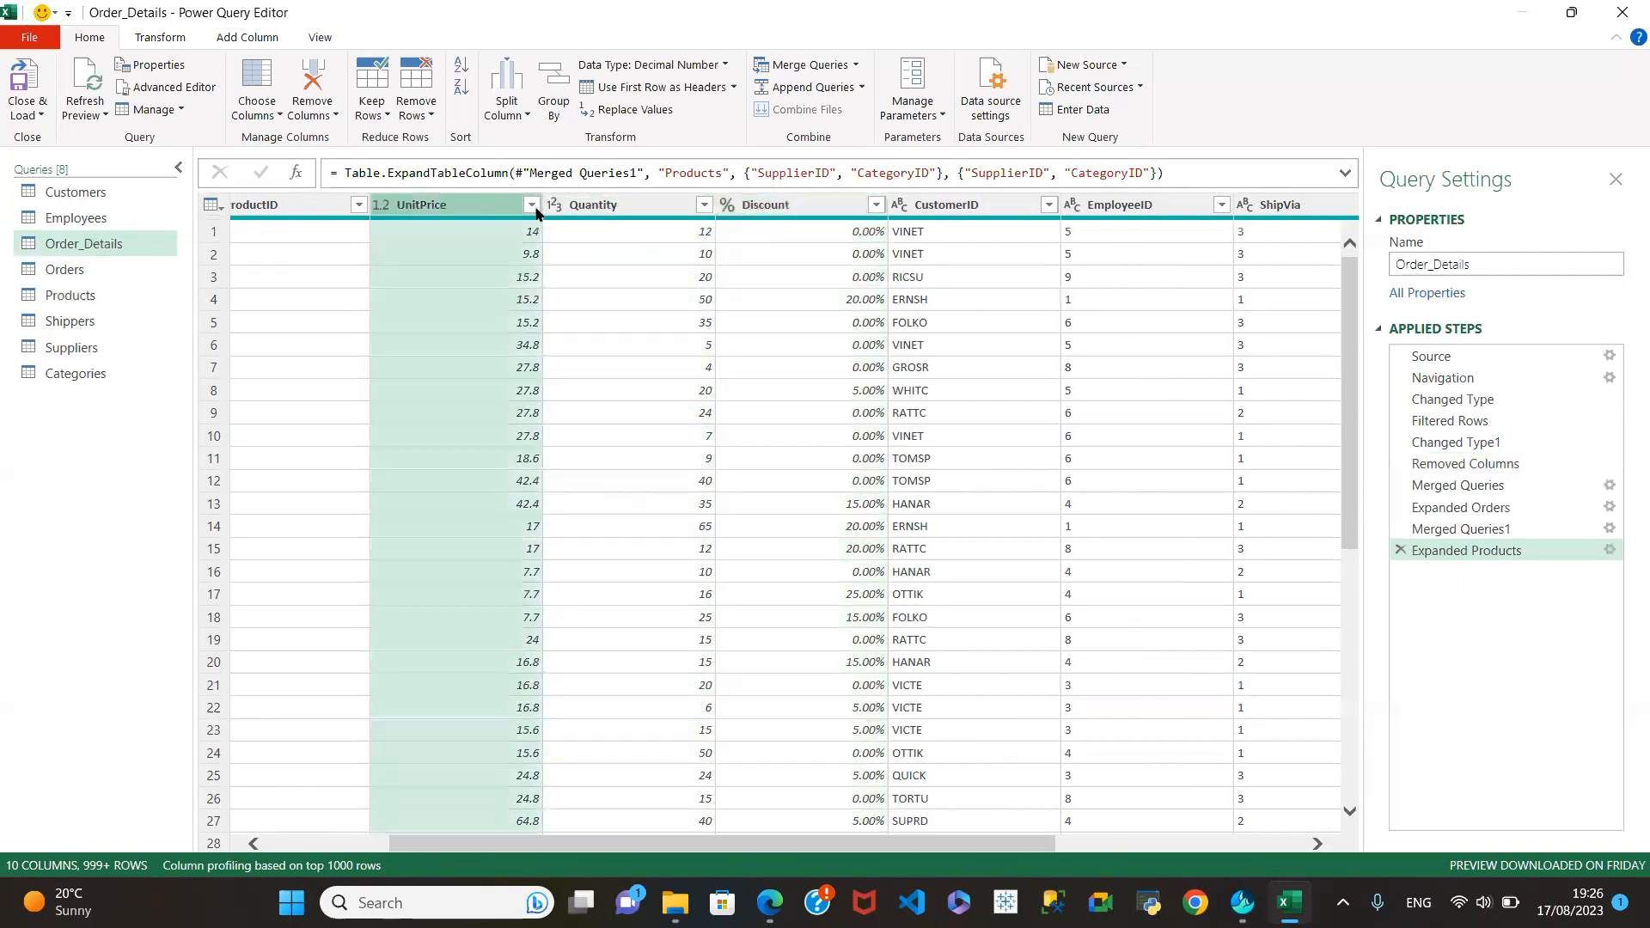
{"action": "left_click", "coordinate": [593, 204]}
{"action": "left_click", "coordinate": [754, 206]}
{"action": "left_click", "coordinate": [447, 211]}
Start a custom column in Order_Details and name it Total Sales.
{"action": "left_click", "coordinate": [244, 39]}
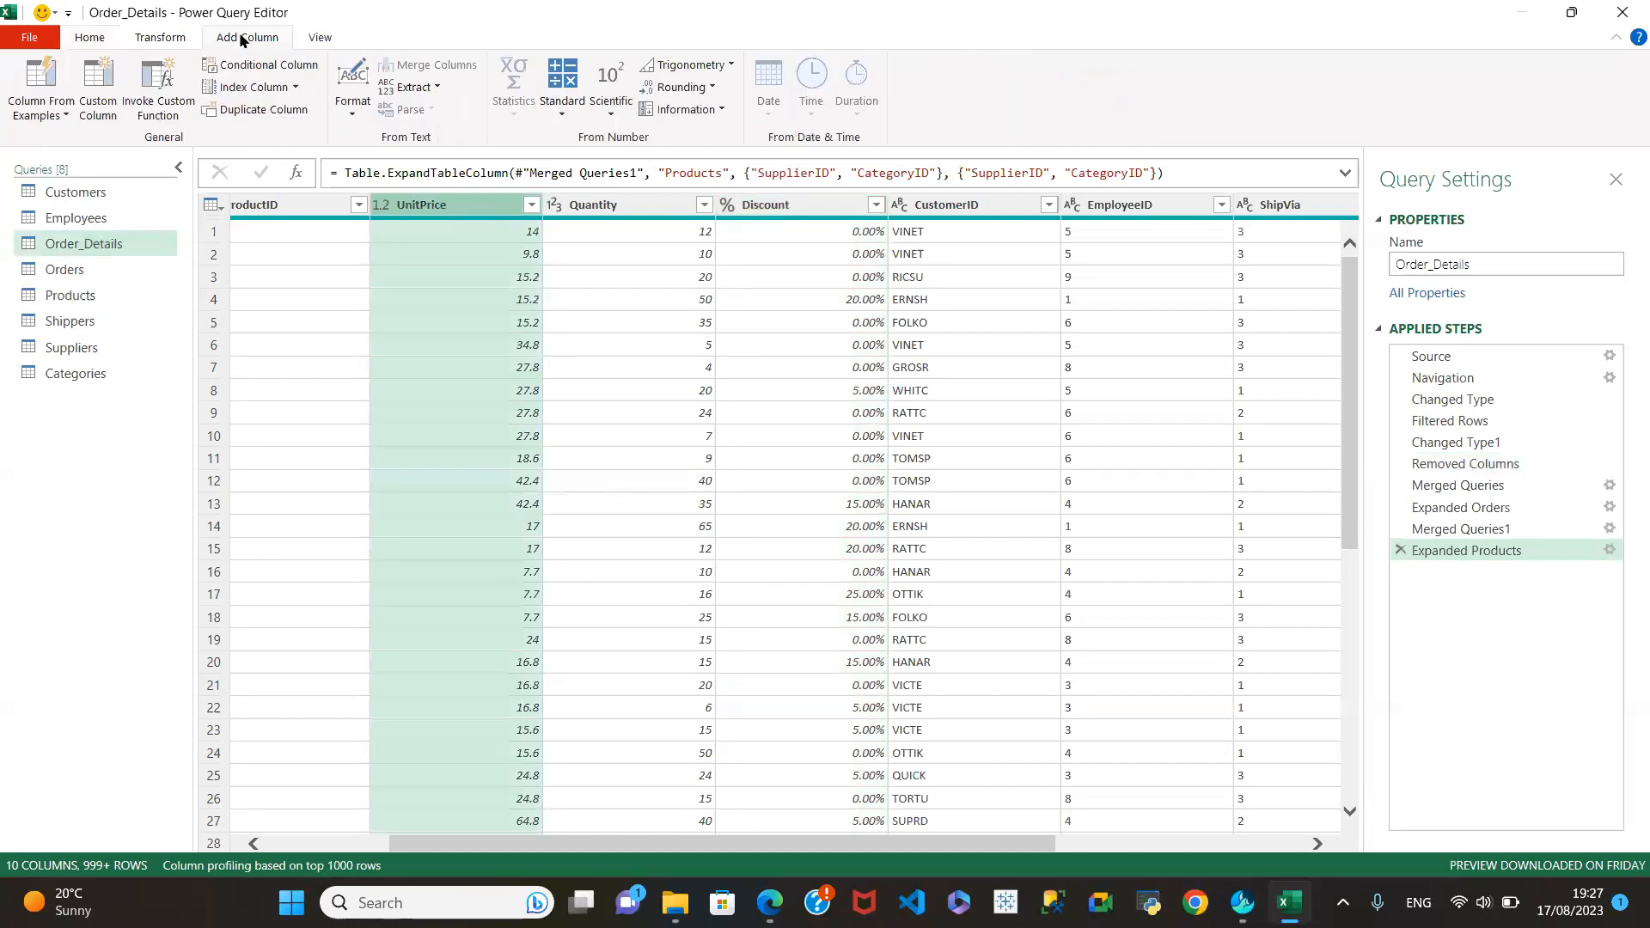
{"action": "left_click", "coordinate": [99, 95]}
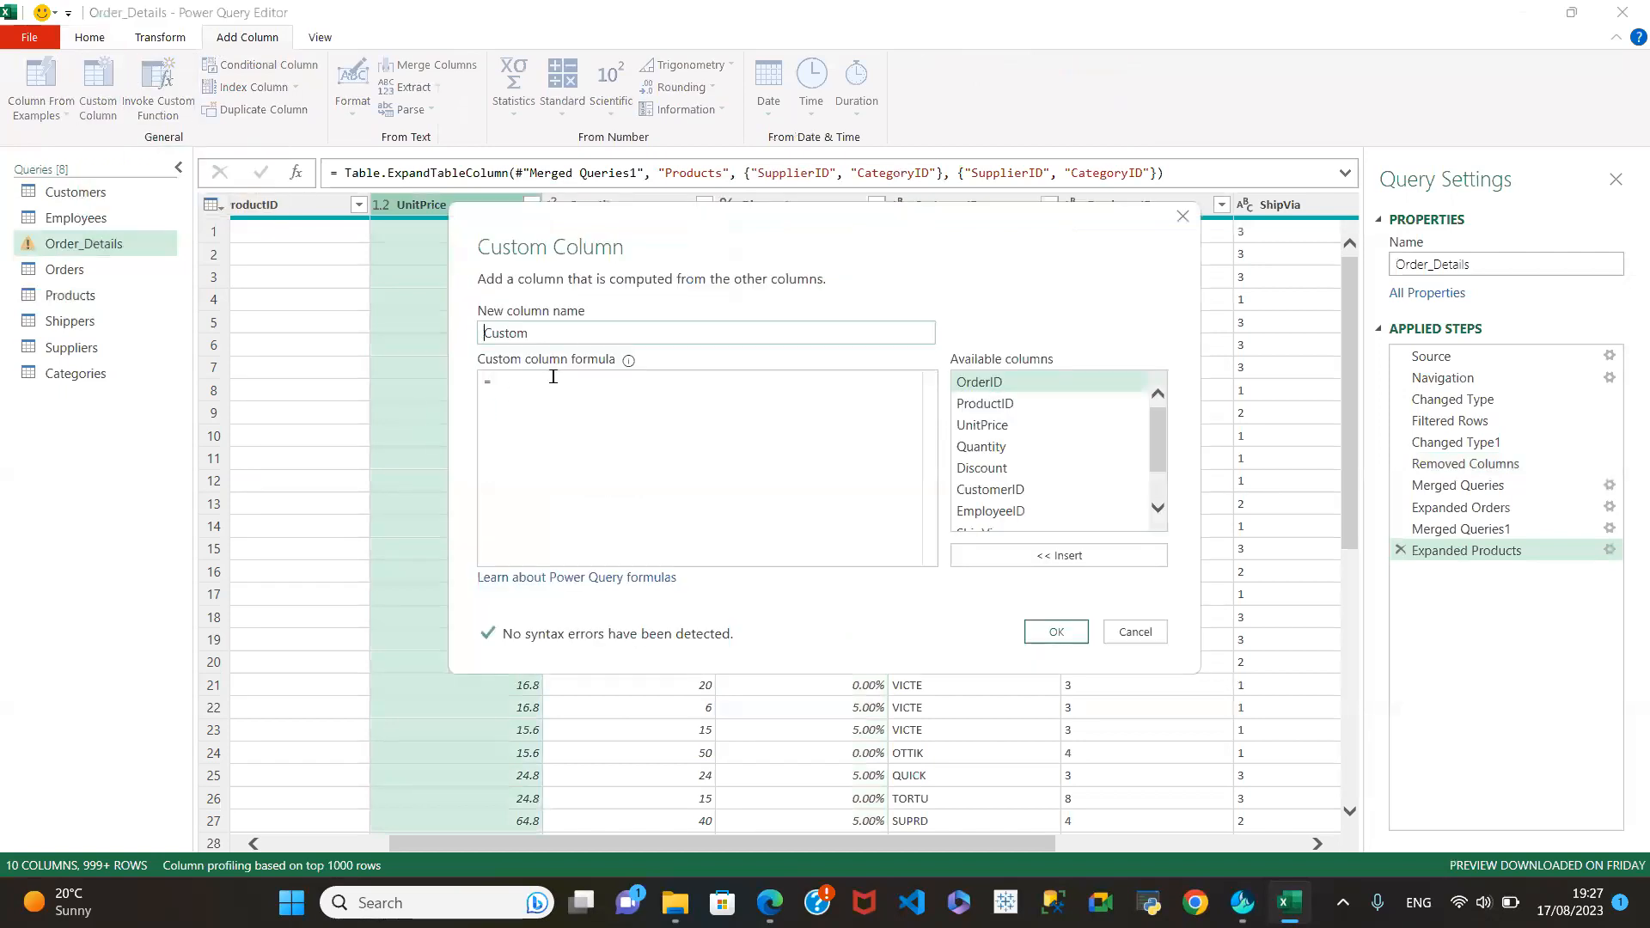
{"action": "left_click_drag", "start_coordinate": [538, 332], "coordinate": [422, 345]}
{"action": "type", "text": "To"}
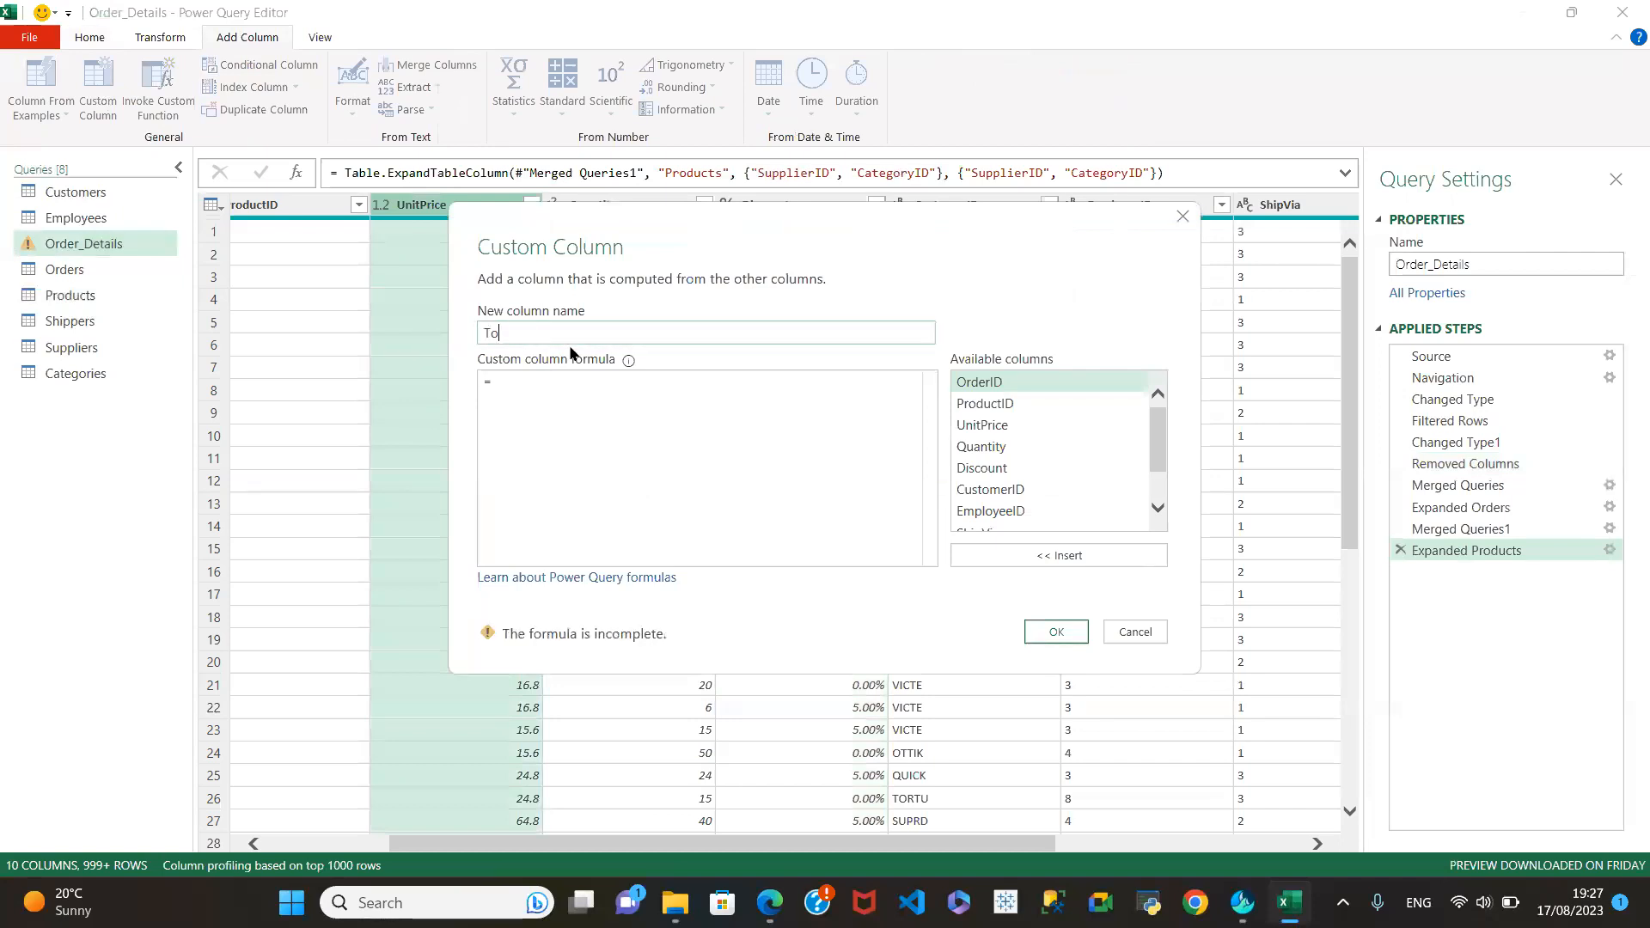
{"action": "type", "text": "tal Sales"}
Begin the Total Sales formula with the discount factor (1-[Discount]).
{"action": "left_click", "coordinate": [535, 389]}
{"action": "type", "text": "(1-"}
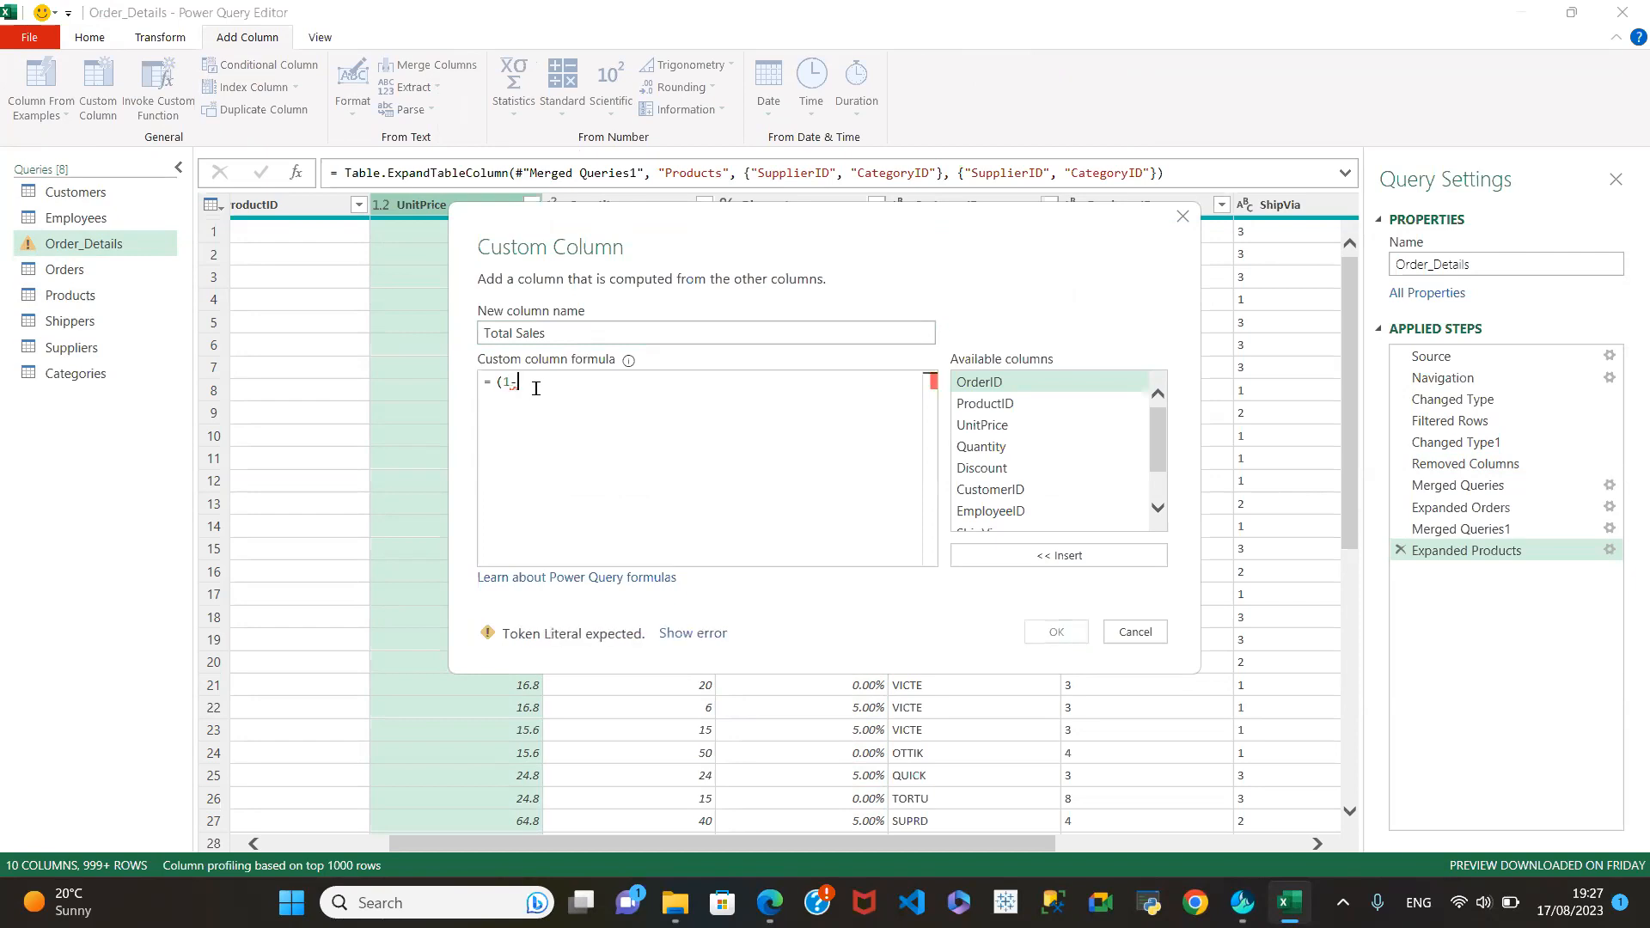
{"action": "scroll", "coordinate": [1085, 456], "scroll_direction": "down", "scroll_amount": 1}
{"action": "scroll", "coordinate": [1086, 456], "scroll_direction": "down", "scroll_amount": 1}
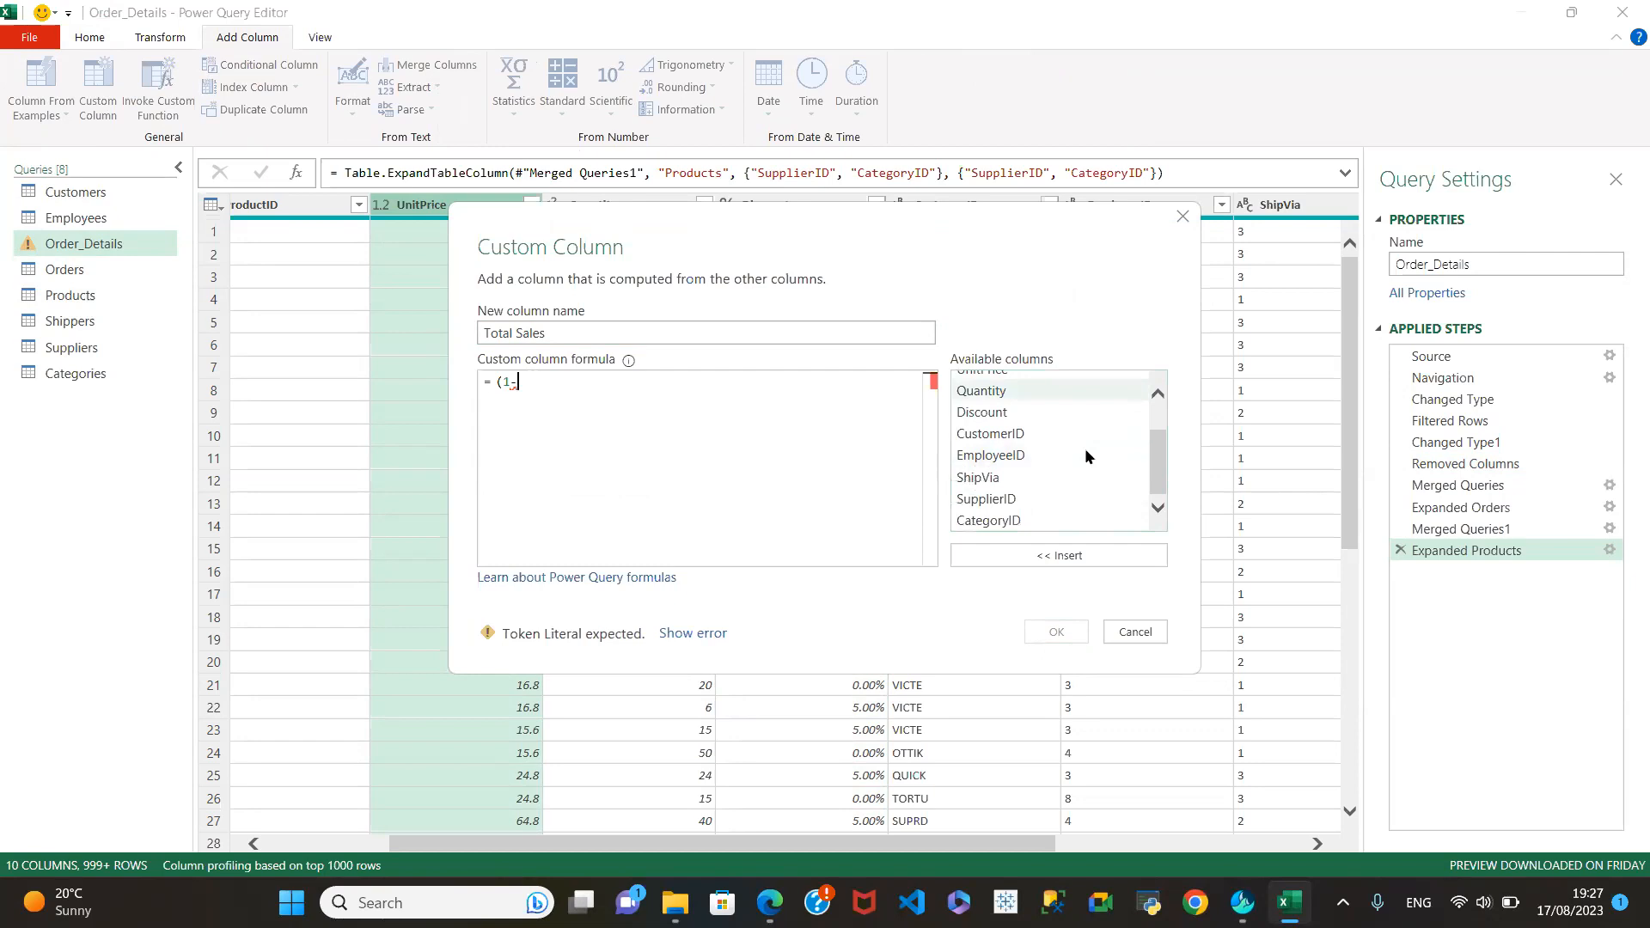
{"action": "double_click", "coordinate": [976, 415]}
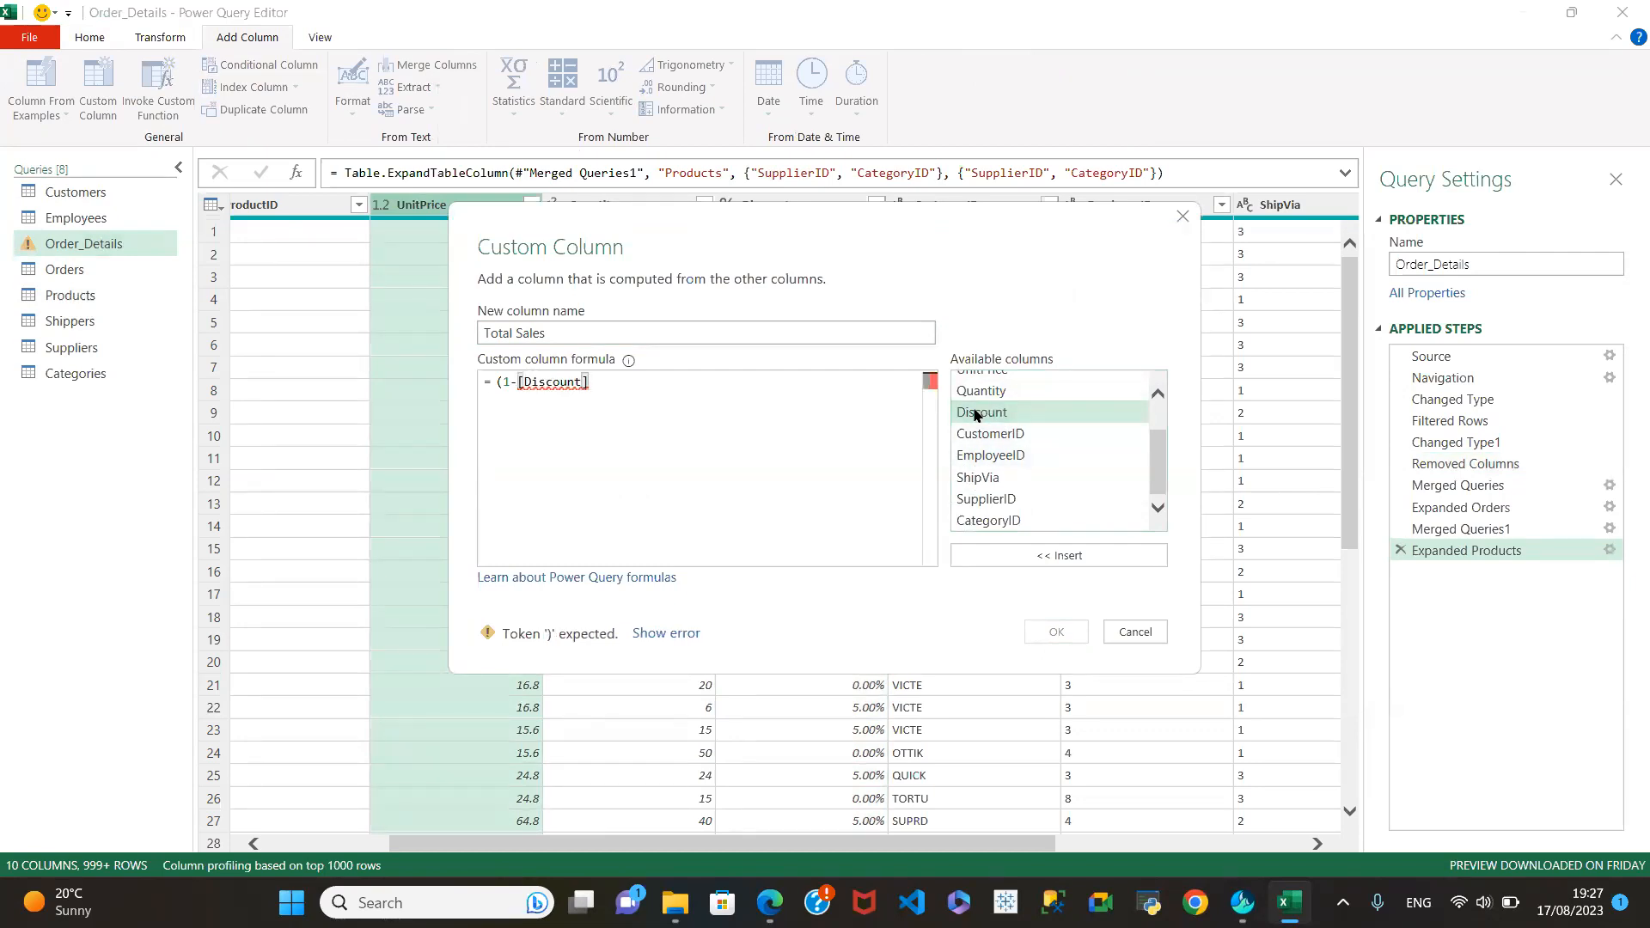
{"action": "type", "text": ")"}
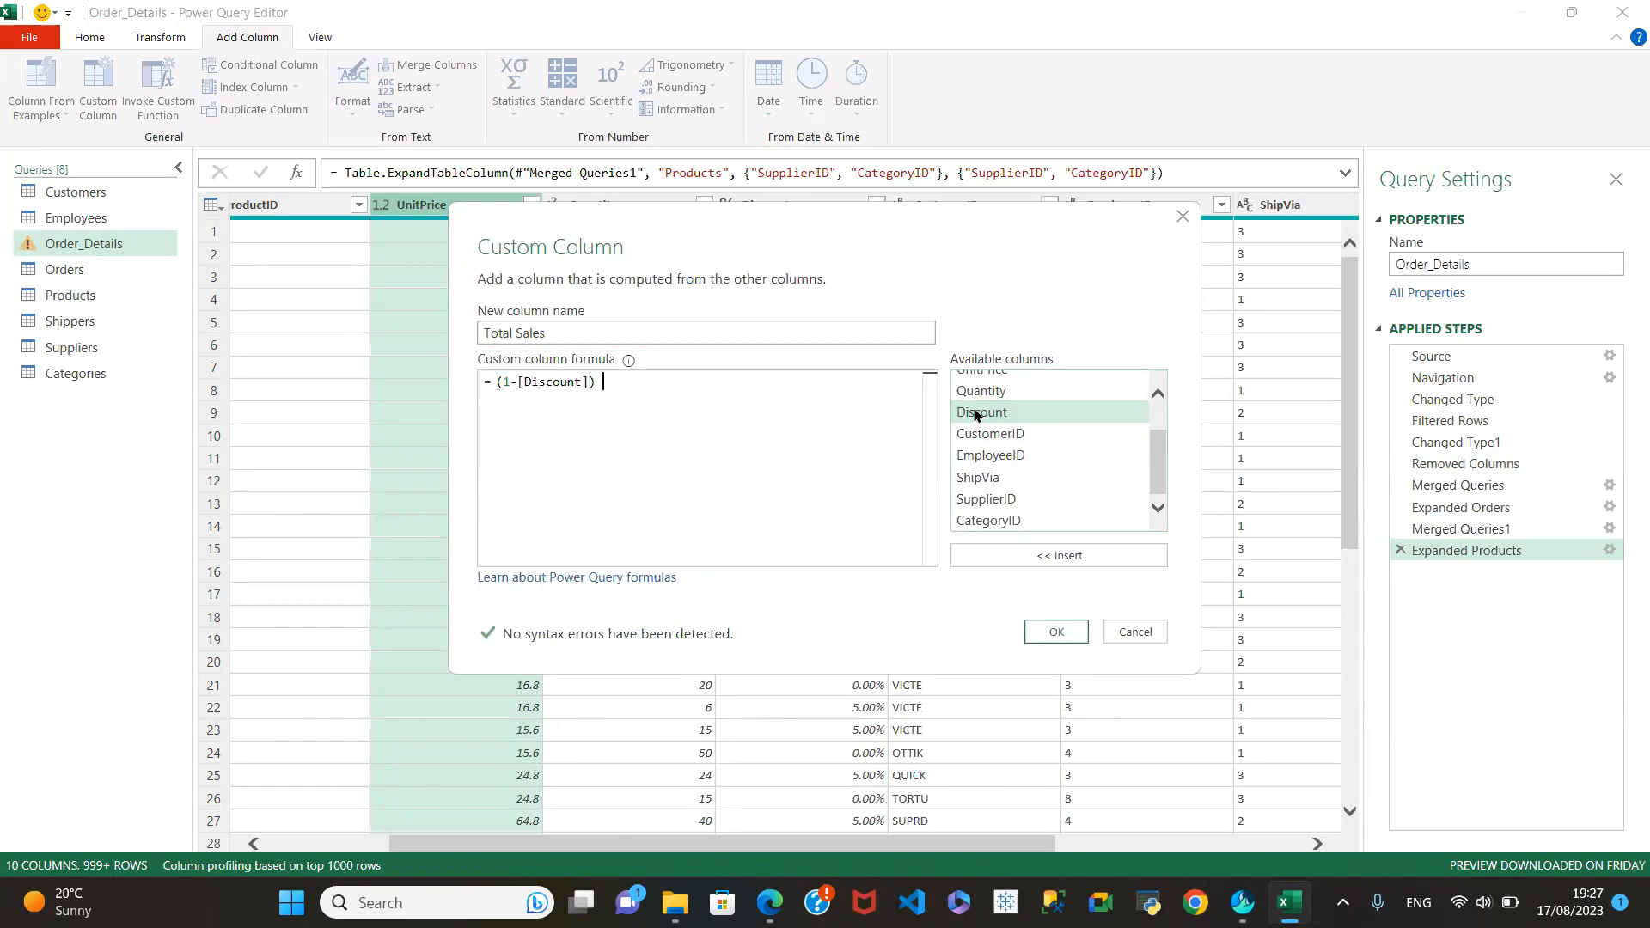
Multiply the discount factor by ([UnitPrice]*[Quantity]) in the formula and create the Total Sales column.
{"action": "type", "text": " *"}
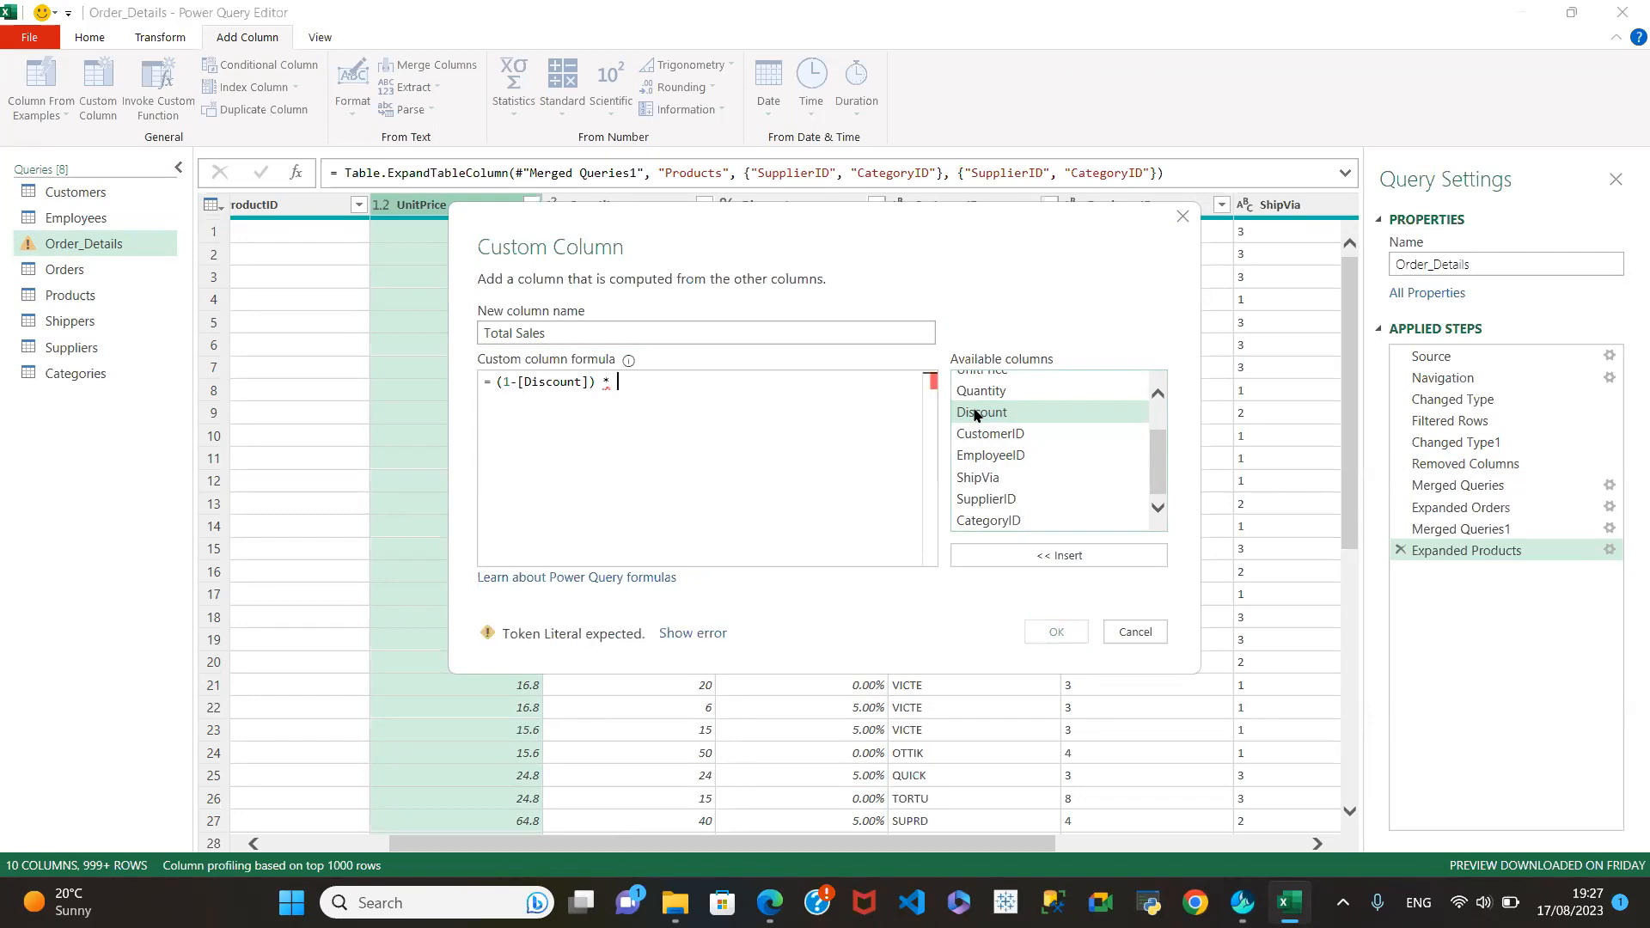
{"action": "type", "text": " ("}
{"action": "scroll", "coordinate": [997, 397], "scroll_direction": "up", "scroll_amount": 1}
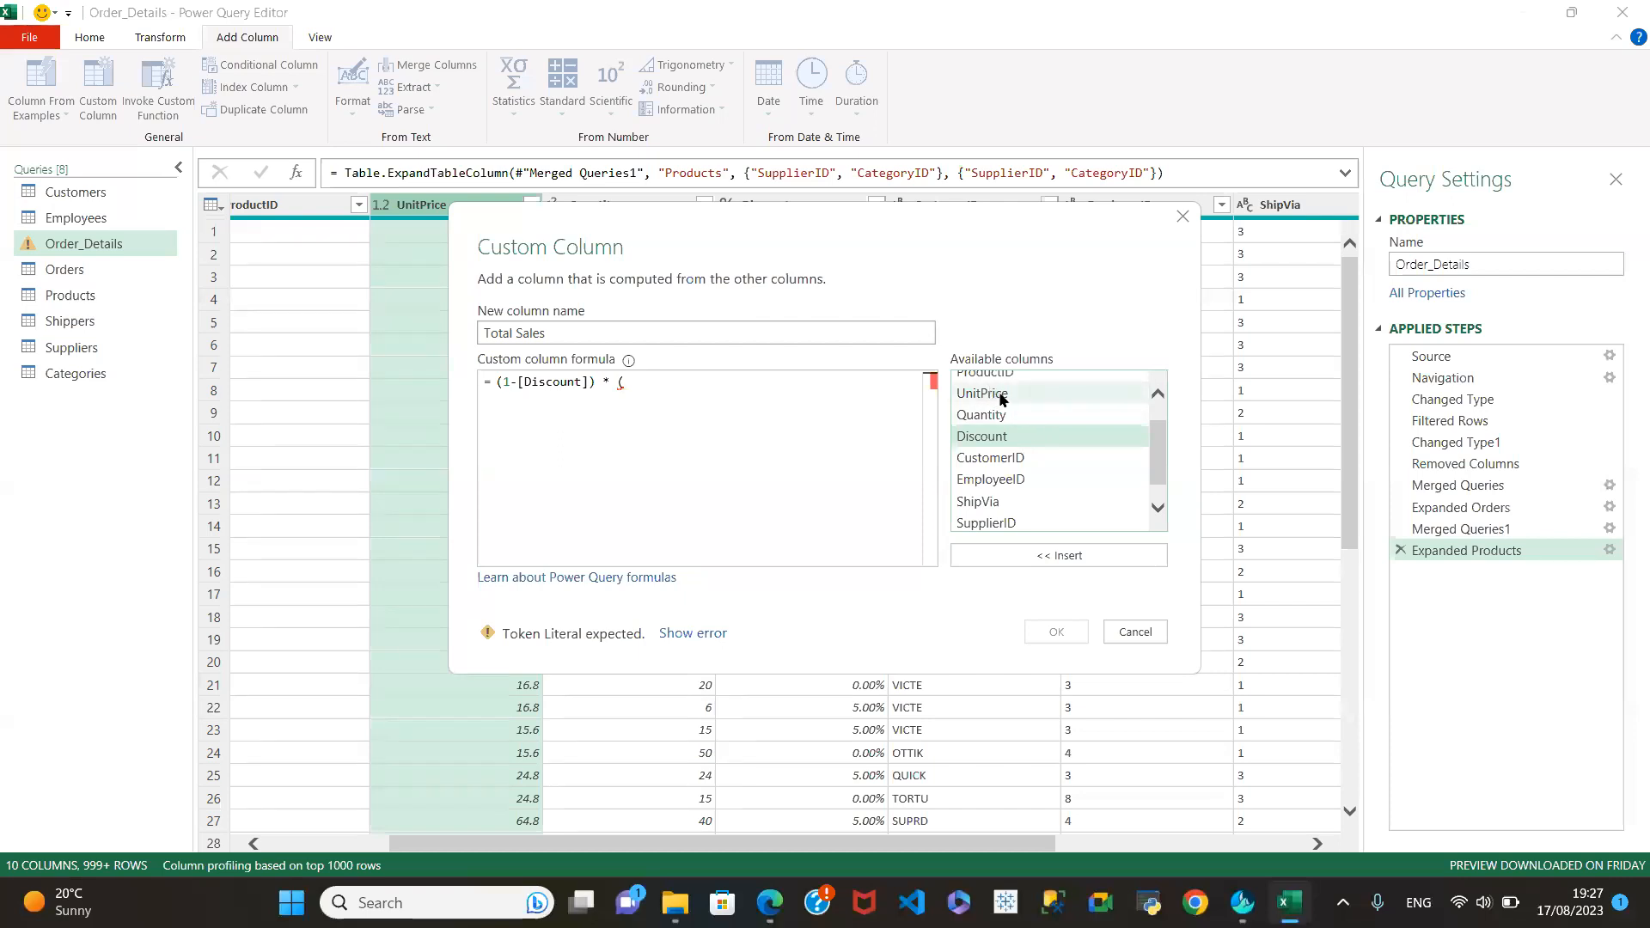
{"action": "left_click", "coordinate": [999, 396]}
{"action": "double_click", "coordinate": [999, 396]}
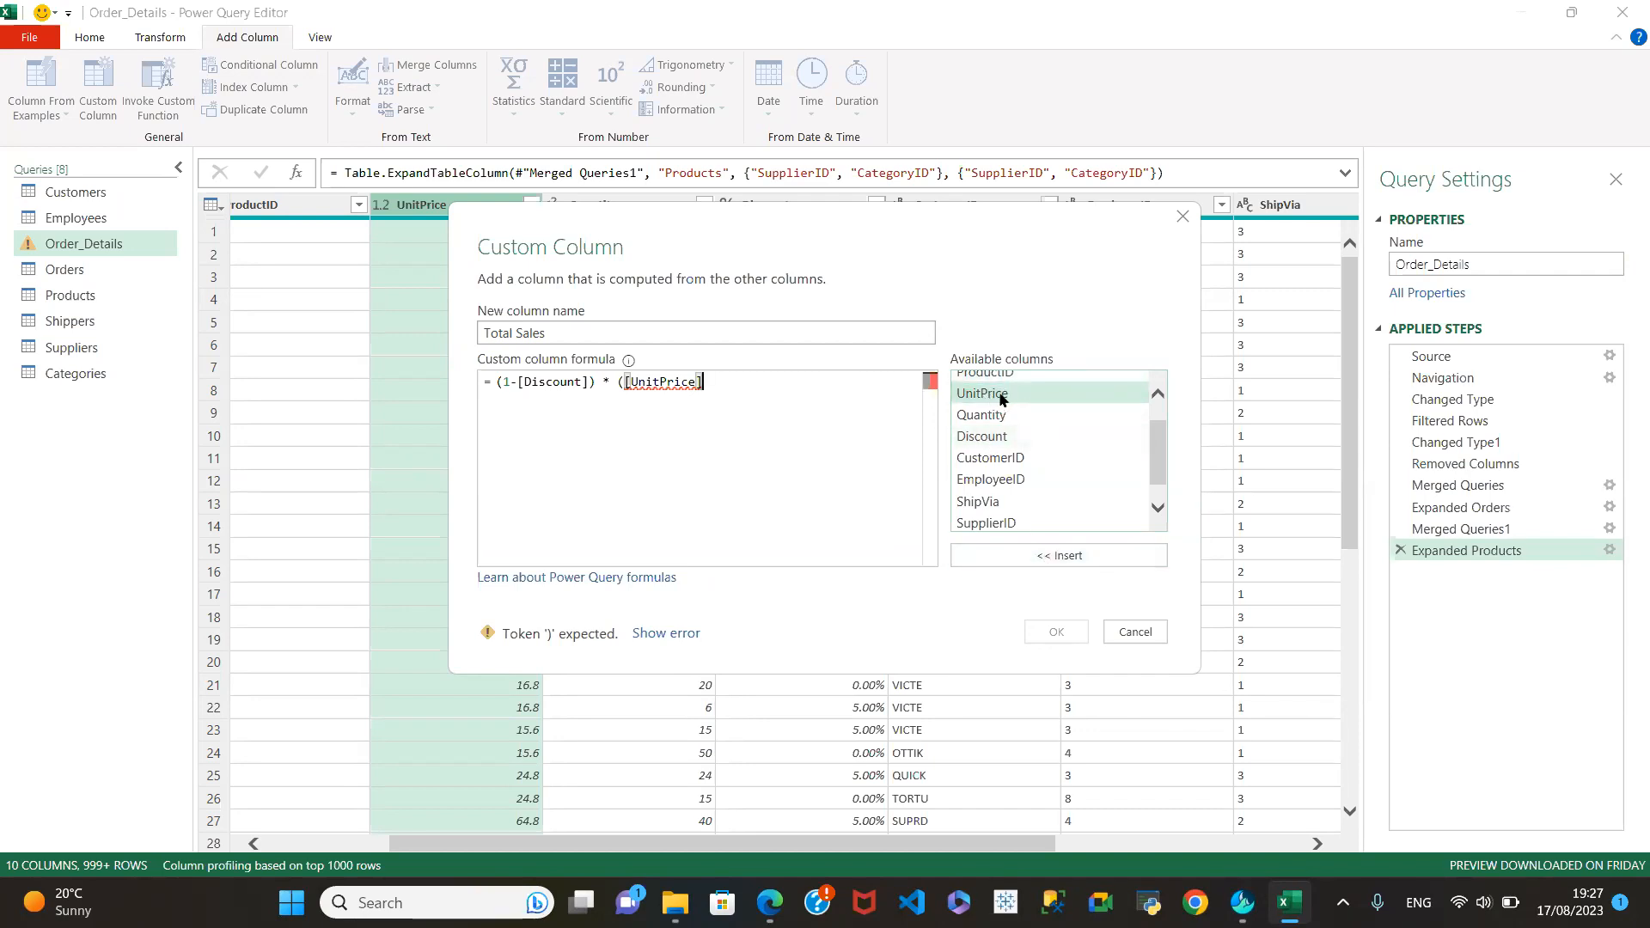
{"action": "type", "text": "*"}
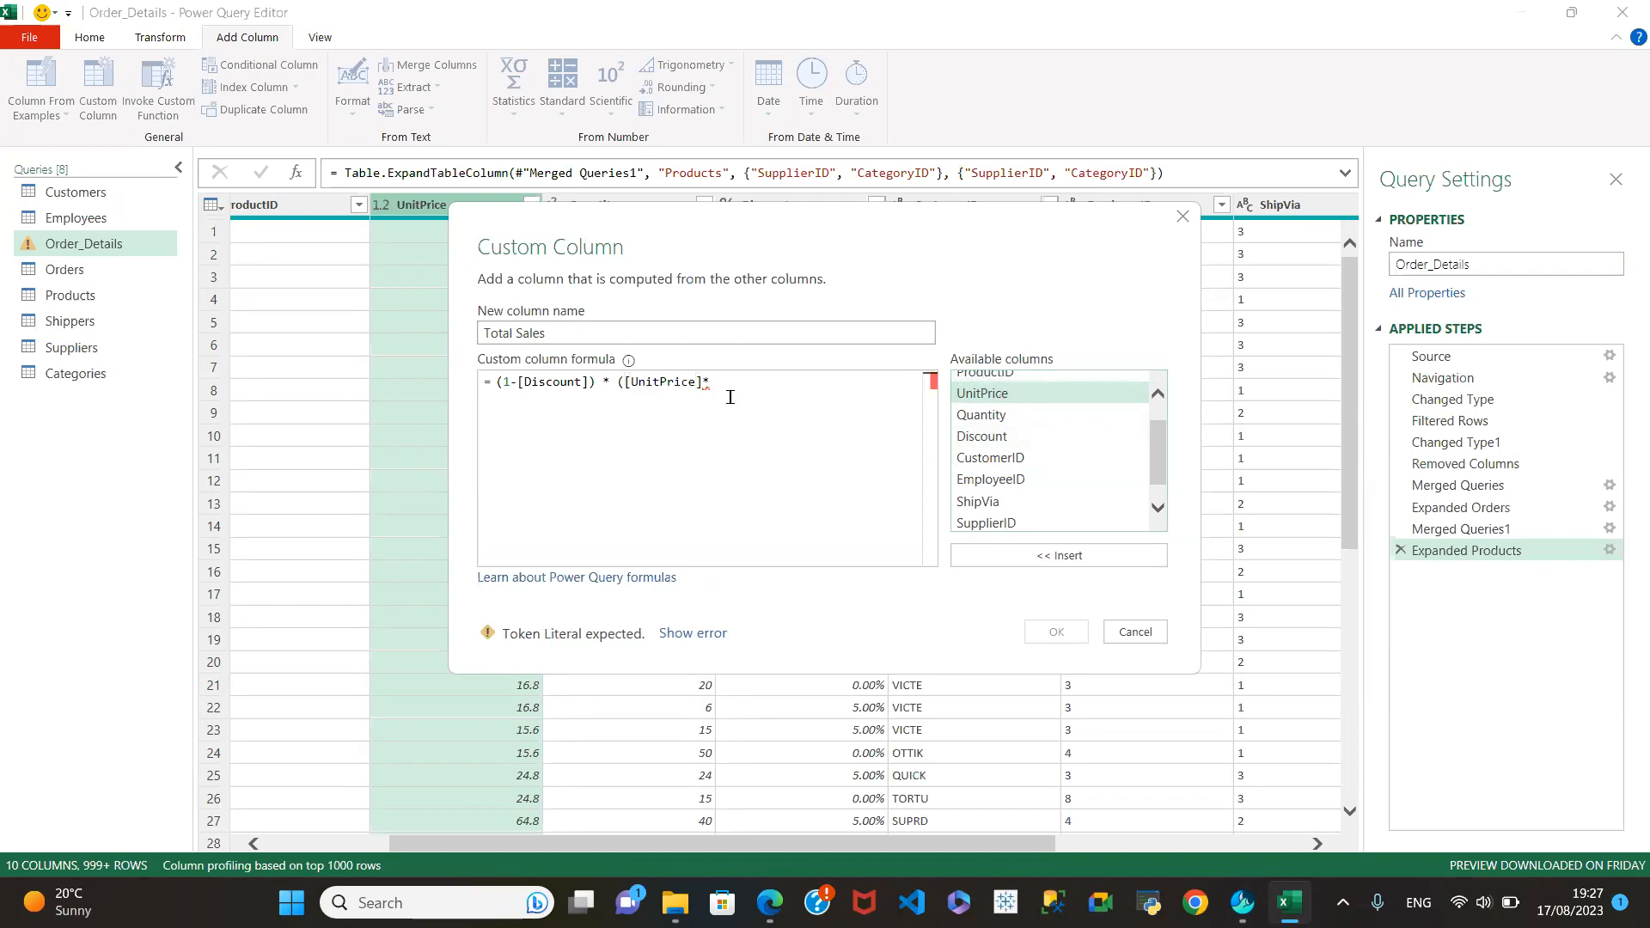
{"action": "left_click", "coordinate": [988, 415]}
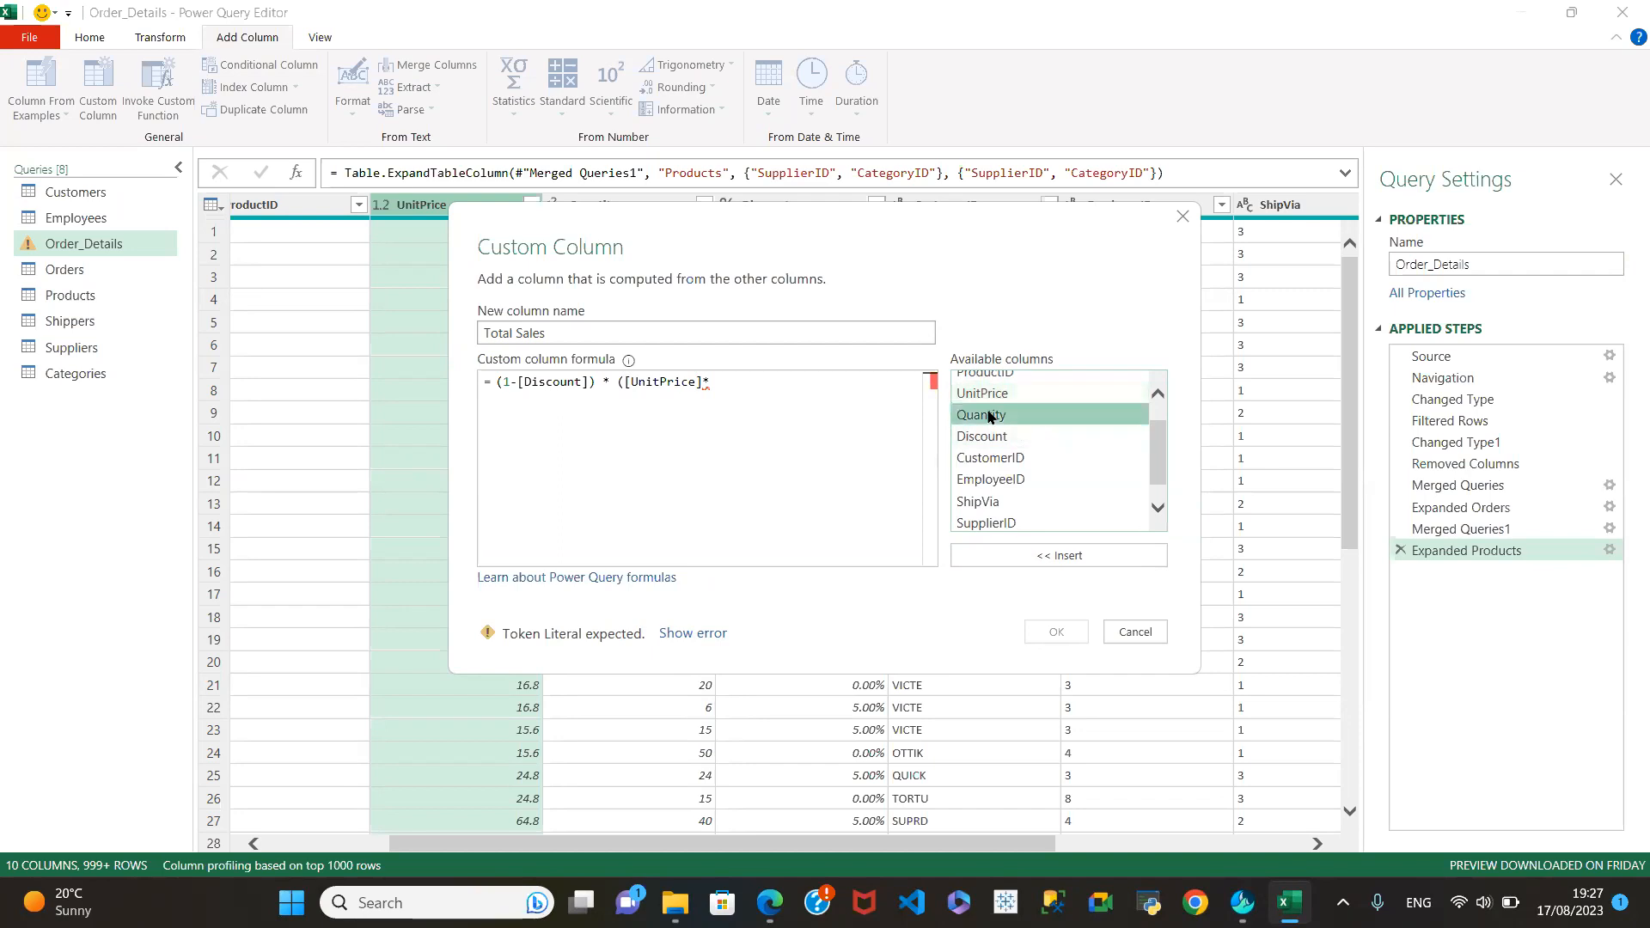
{"action": "left_click", "coordinate": [1043, 556]}
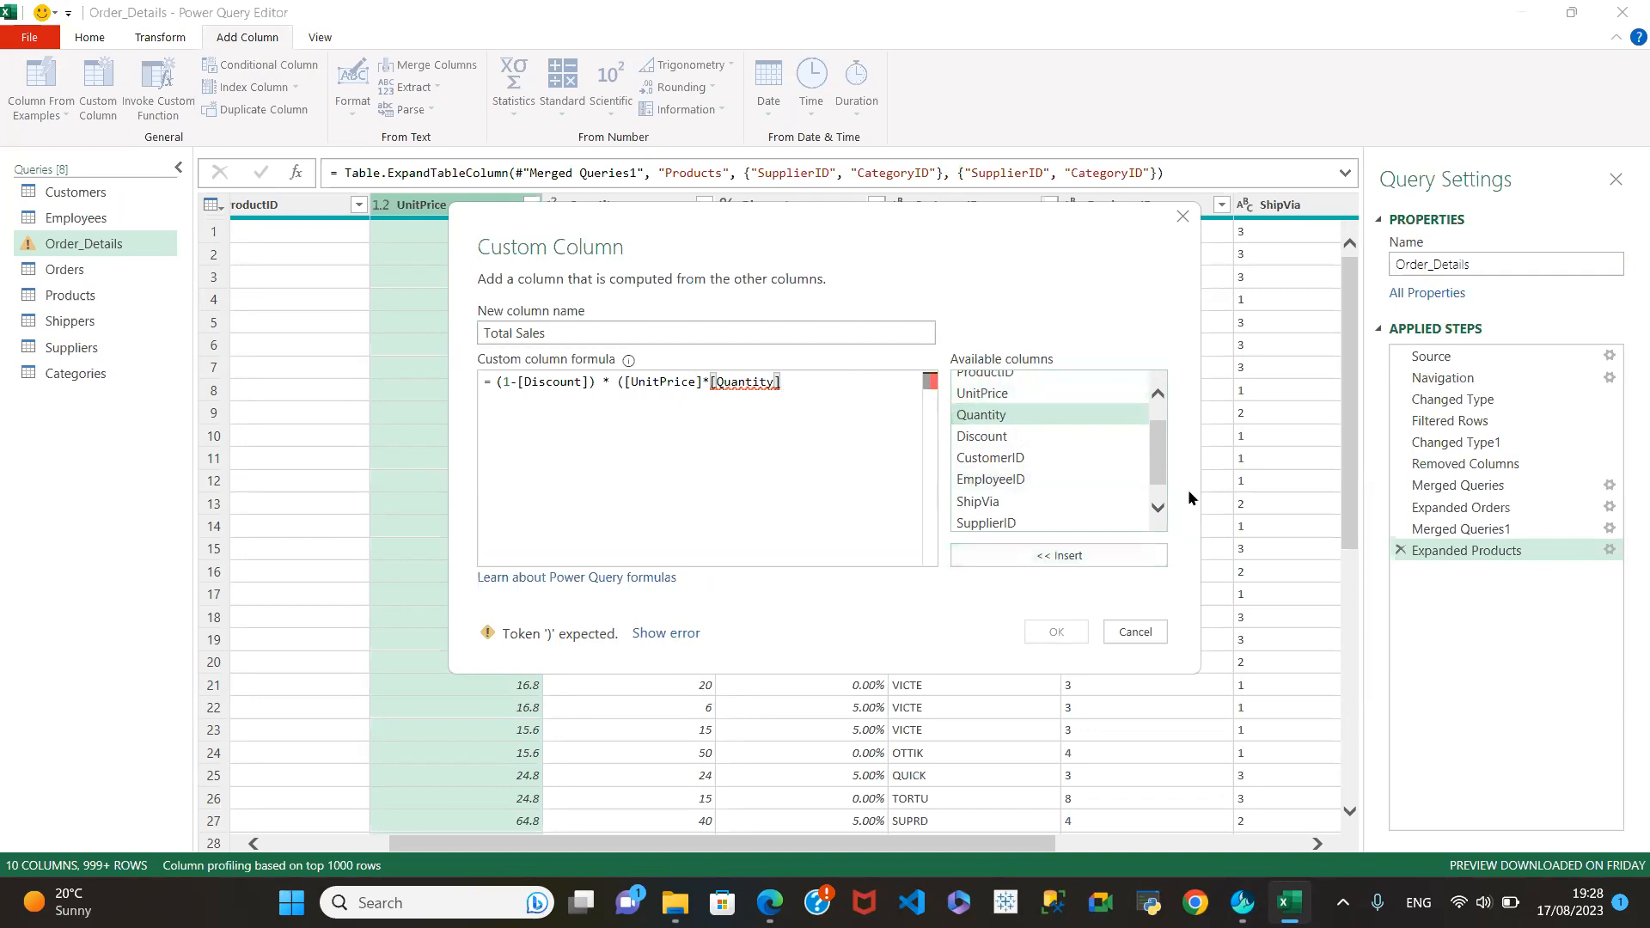
{"action": "type", "text": ")"}
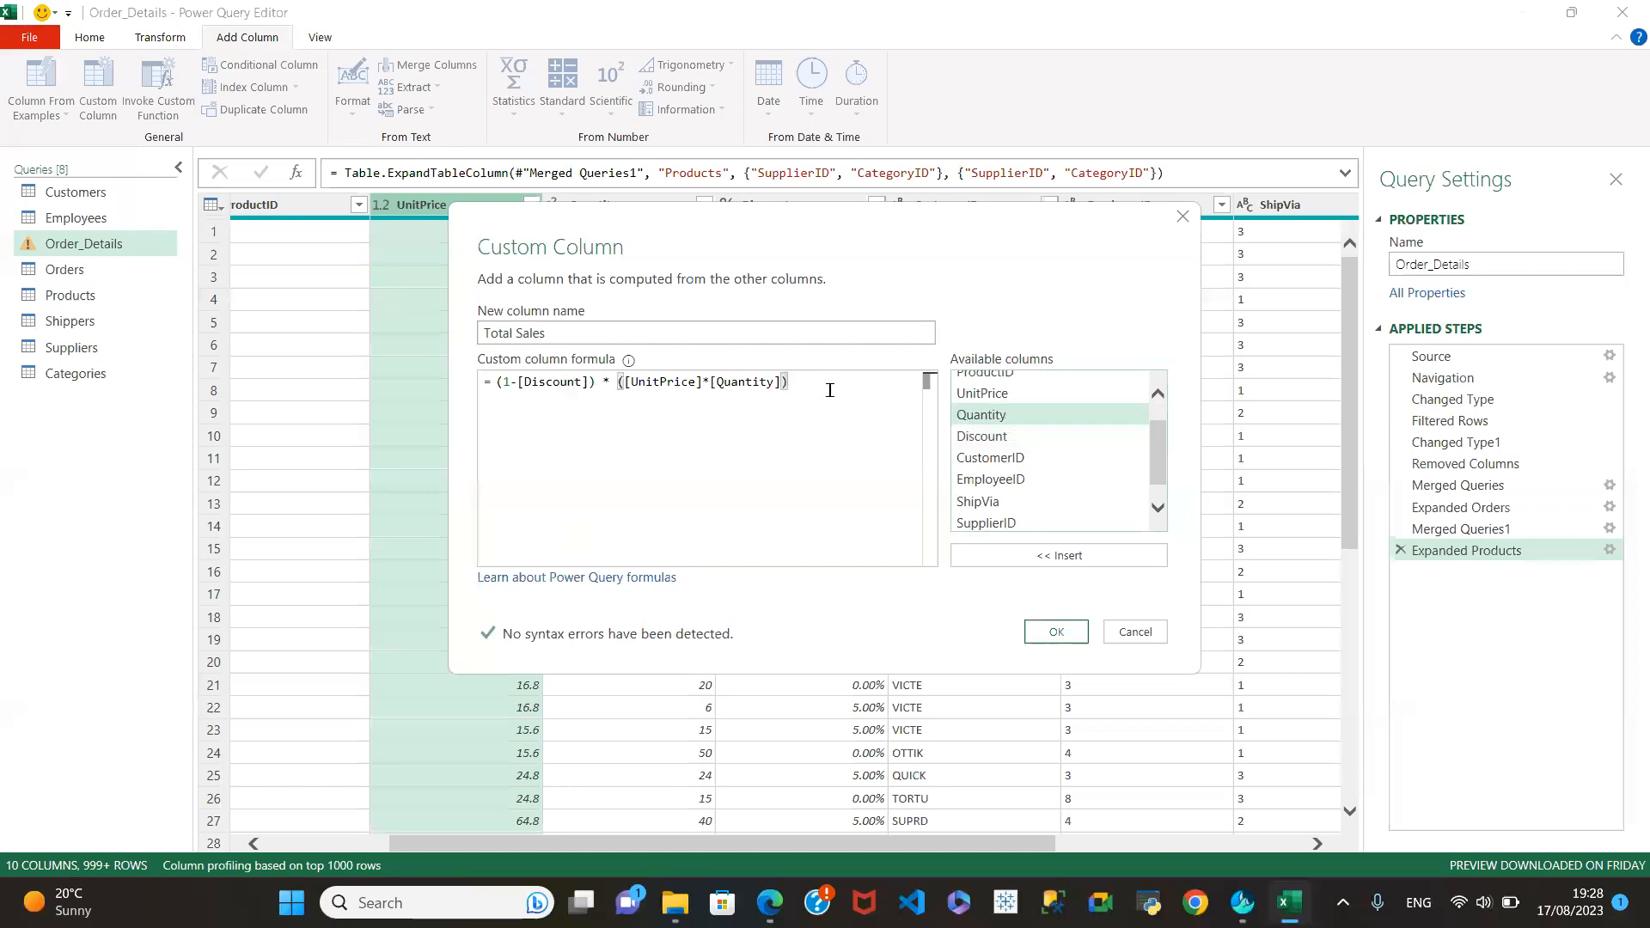
{"action": "left_click", "coordinate": [1055, 634]}
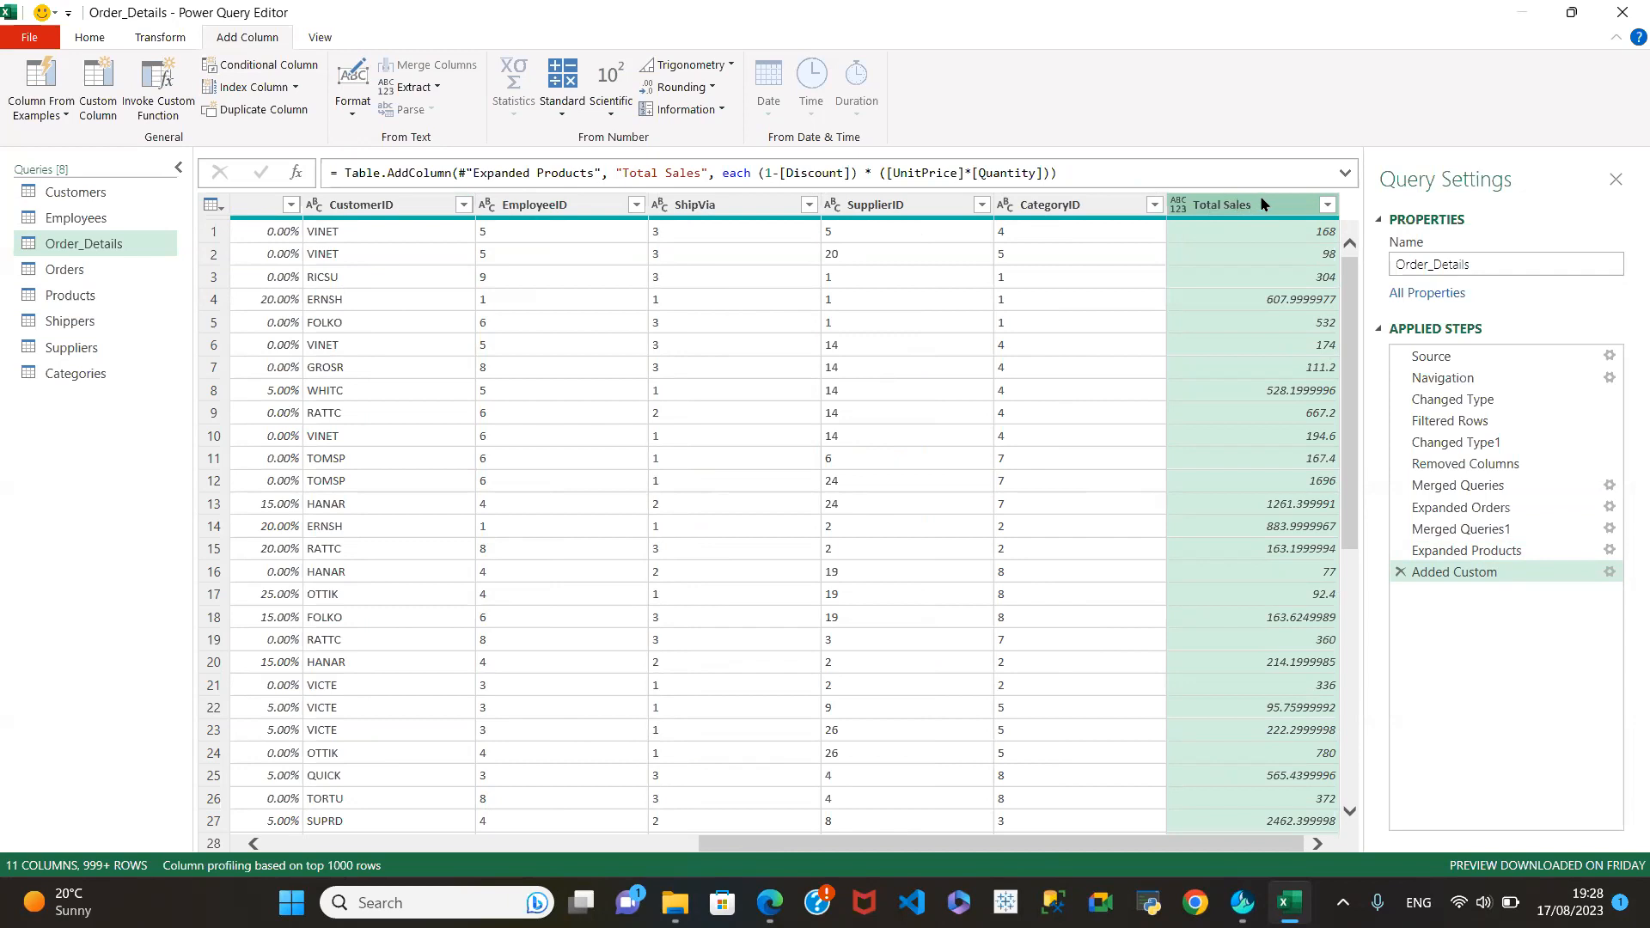
Move the Total Sales column to between Discount and CustomerID.
{"action": "mouse_move", "coordinate": [1261, 203]}
{"action": "left_mouse_down"}
{"action": "mouse_move", "coordinate": [679, 210]}
{"action": "mouse_move", "coordinate": [346, 239]}
{"action": "left_mouse_up"}
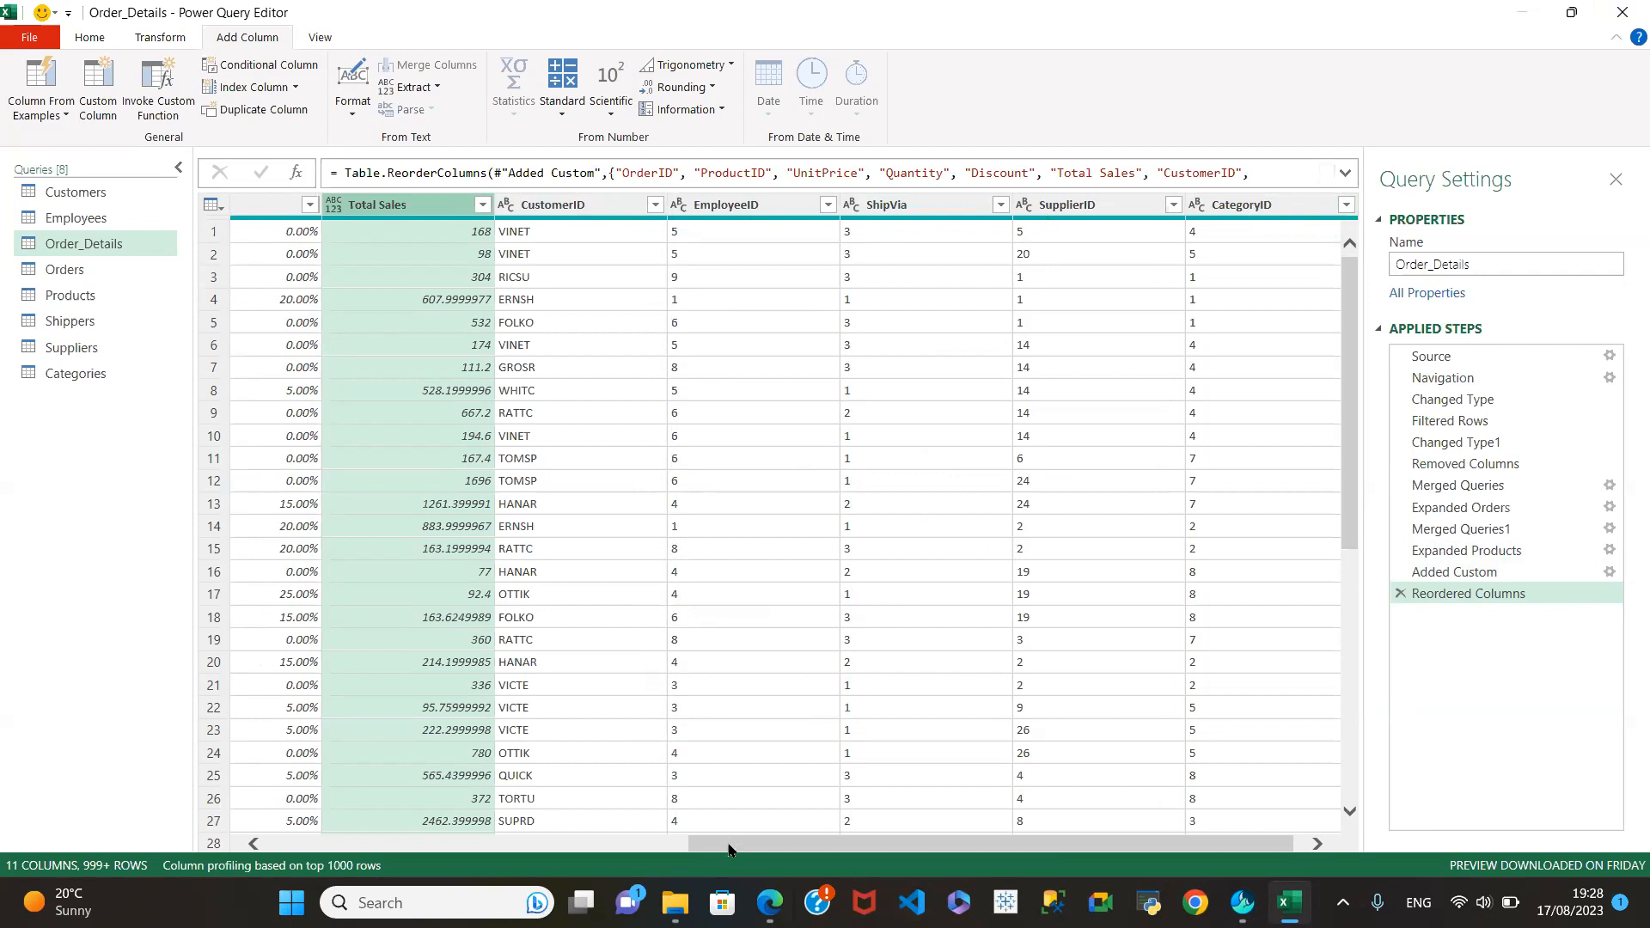
{"action": "left_click_drag", "start_coordinate": [744, 855], "coordinate": [456, 853]}
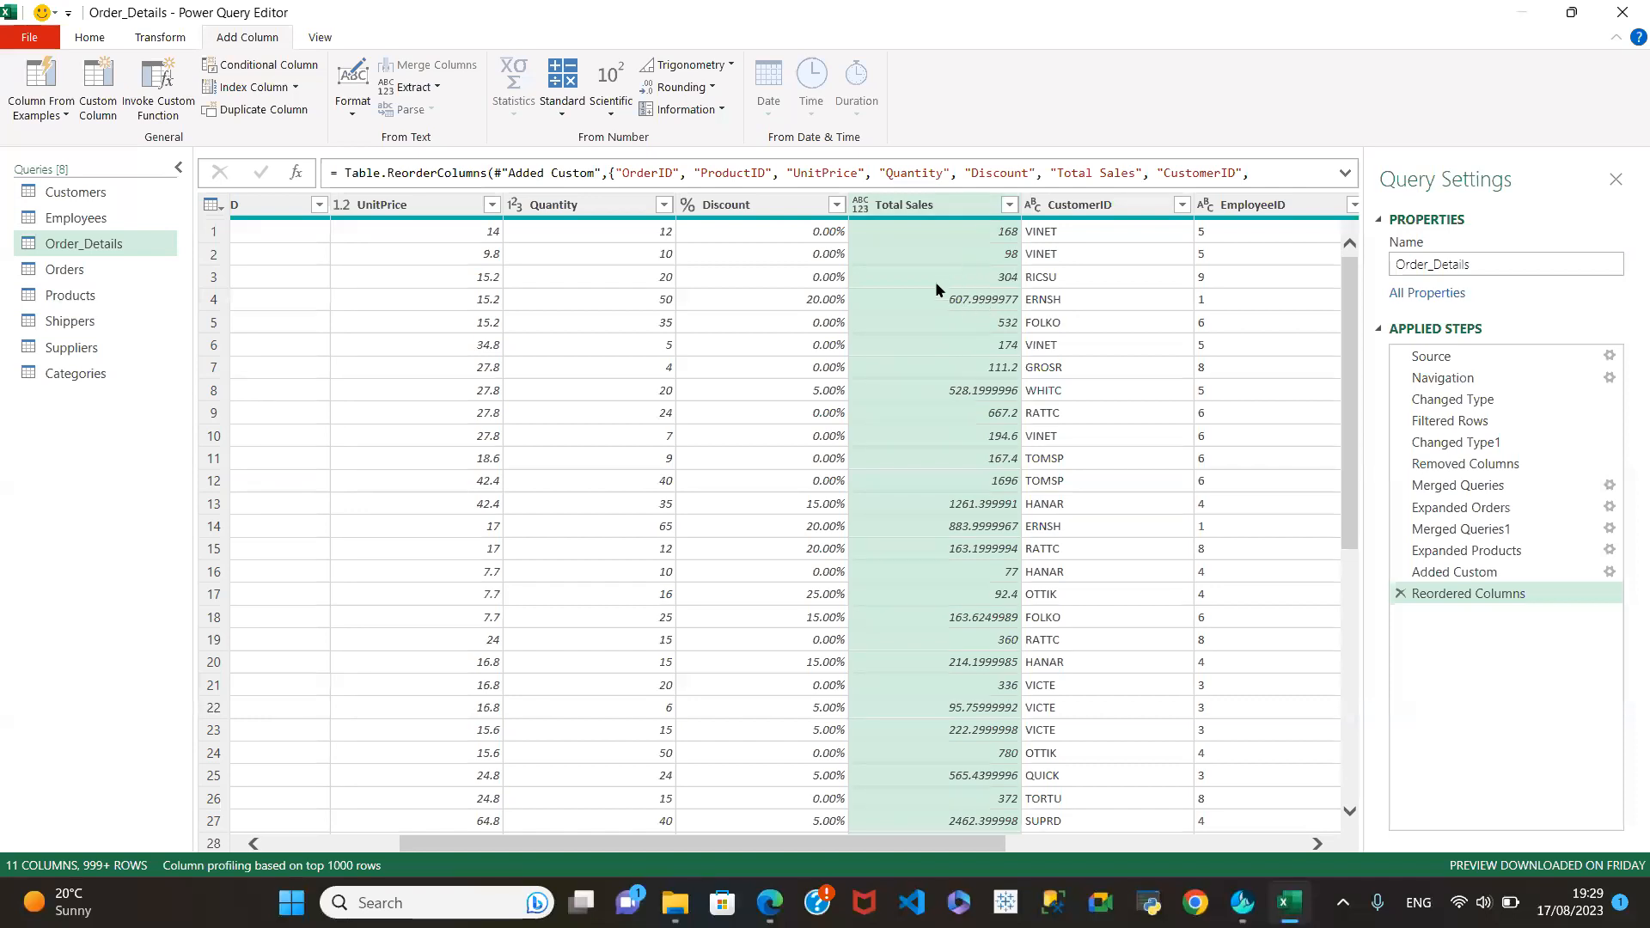
Convert Total Sales to Decimal Number and replace that conversion with the Currency data type.
{"action": "left_click", "coordinate": [861, 205]}
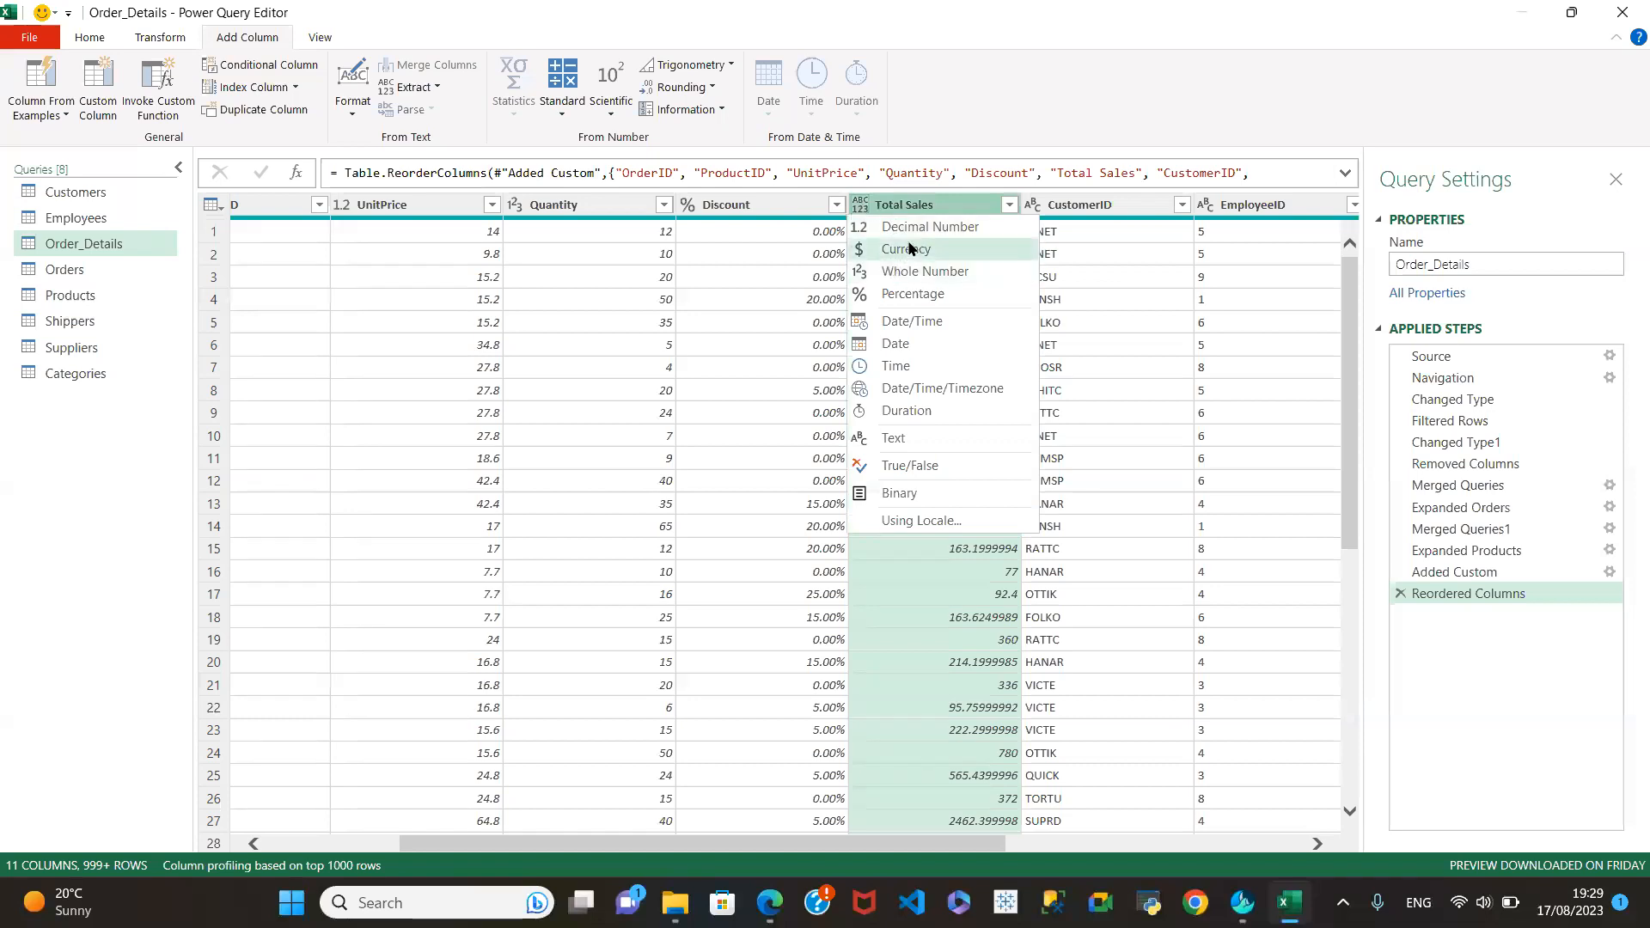
{"action": "left_click", "coordinate": [894, 226]}
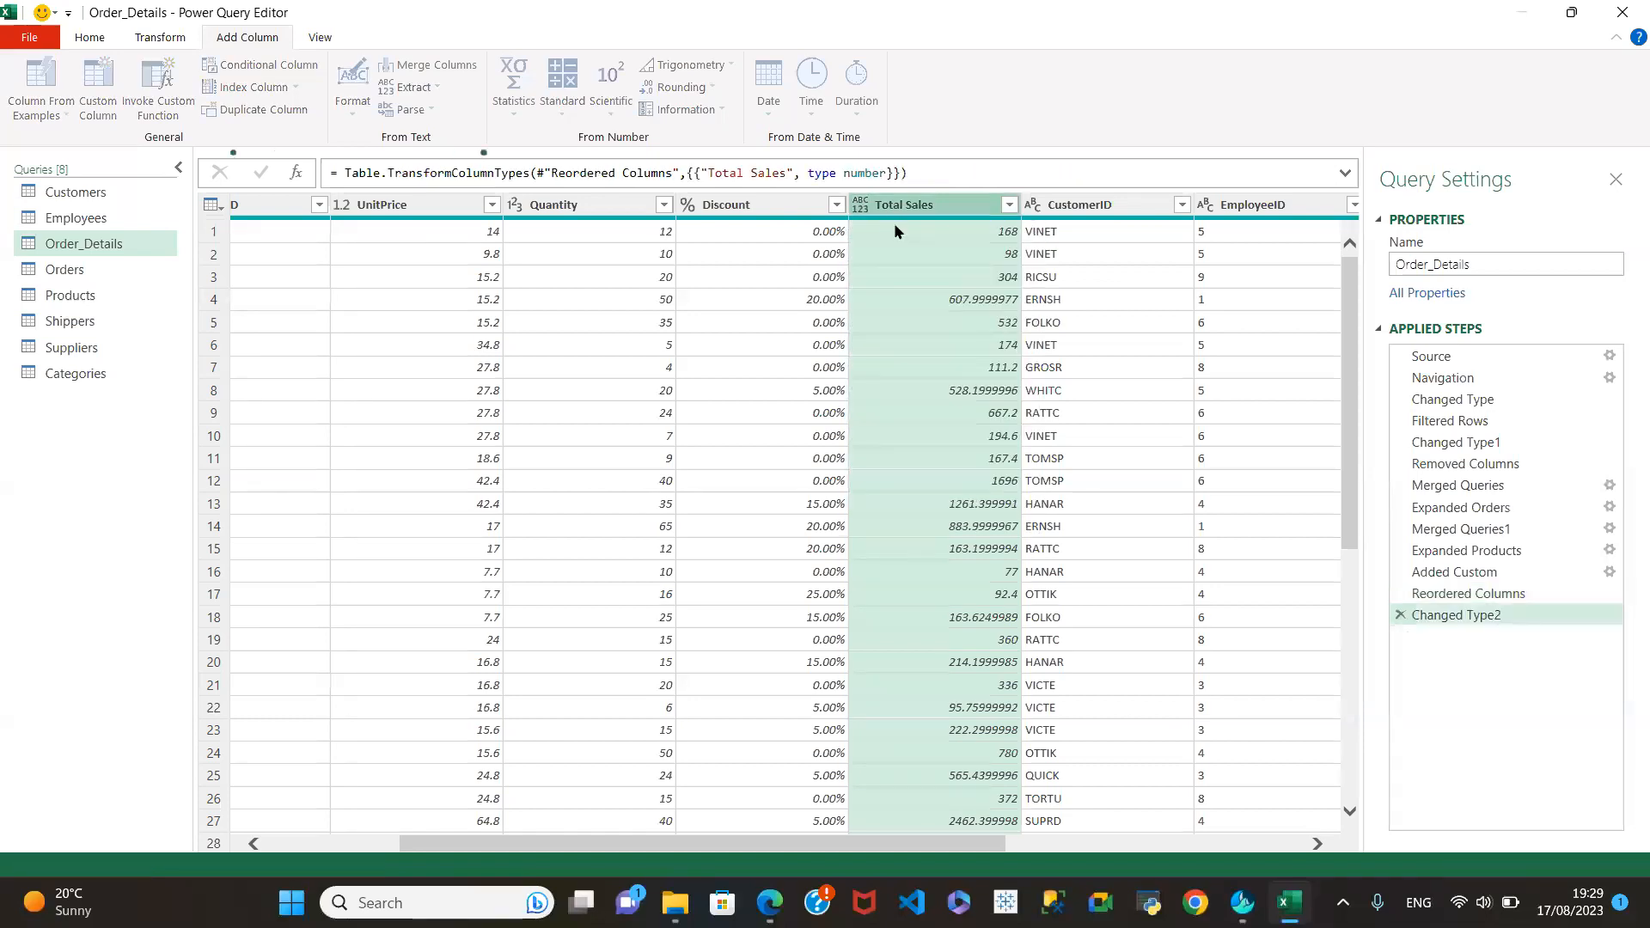
{"action": "left_click", "coordinate": [861, 209]}
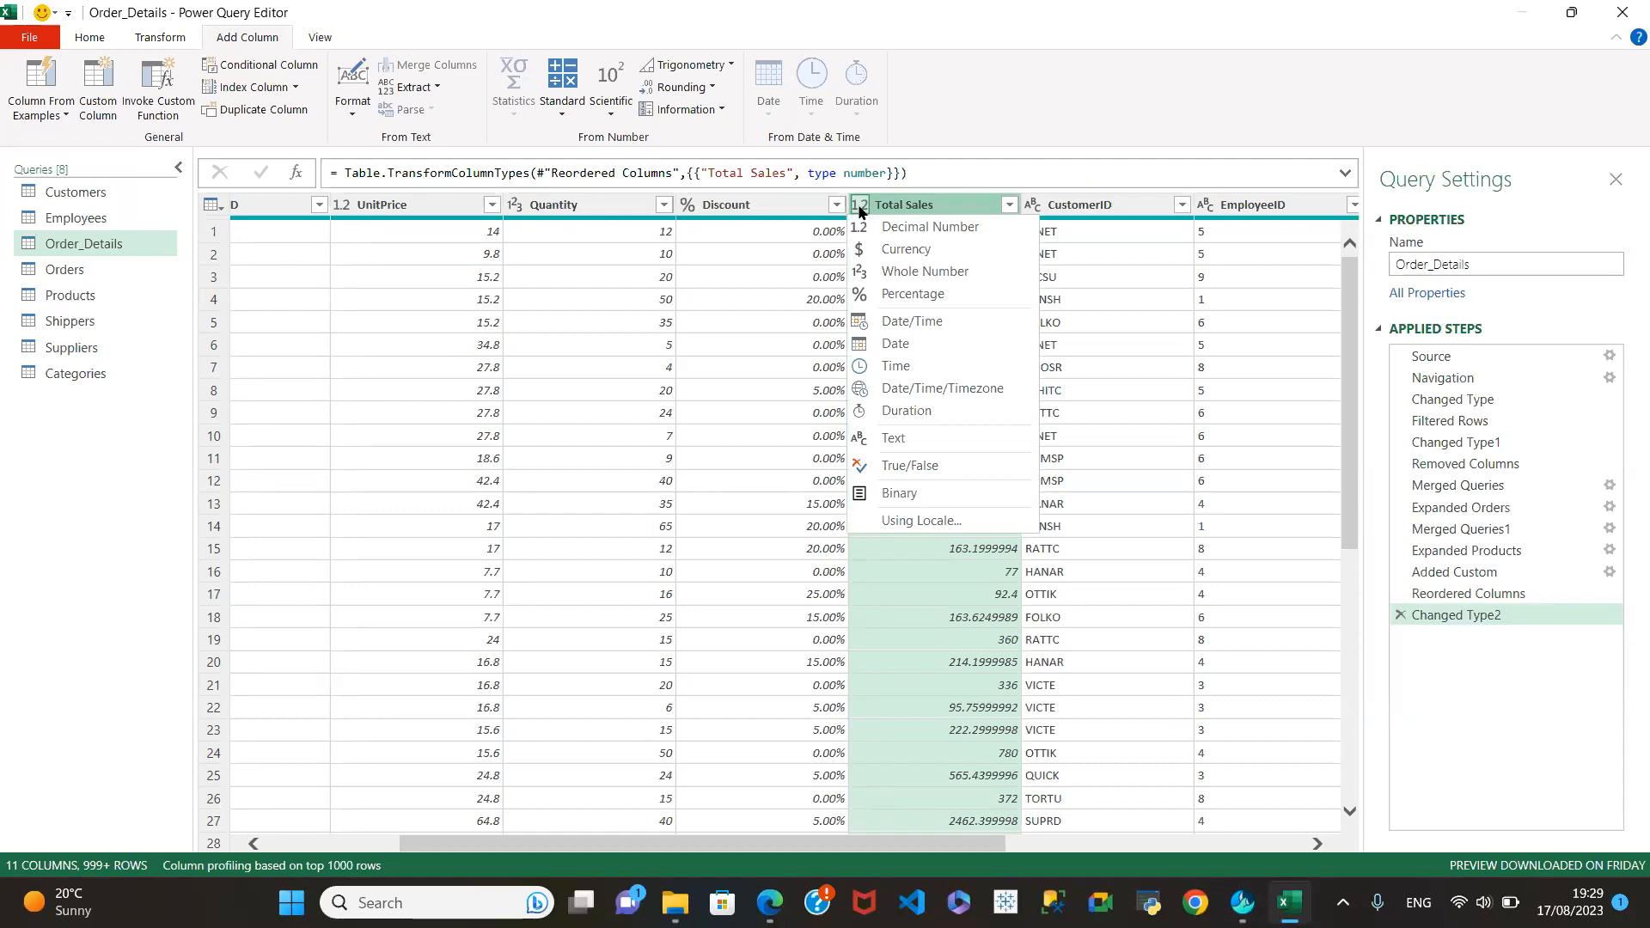
{"action": "left_click", "coordinate": [907, 250]}
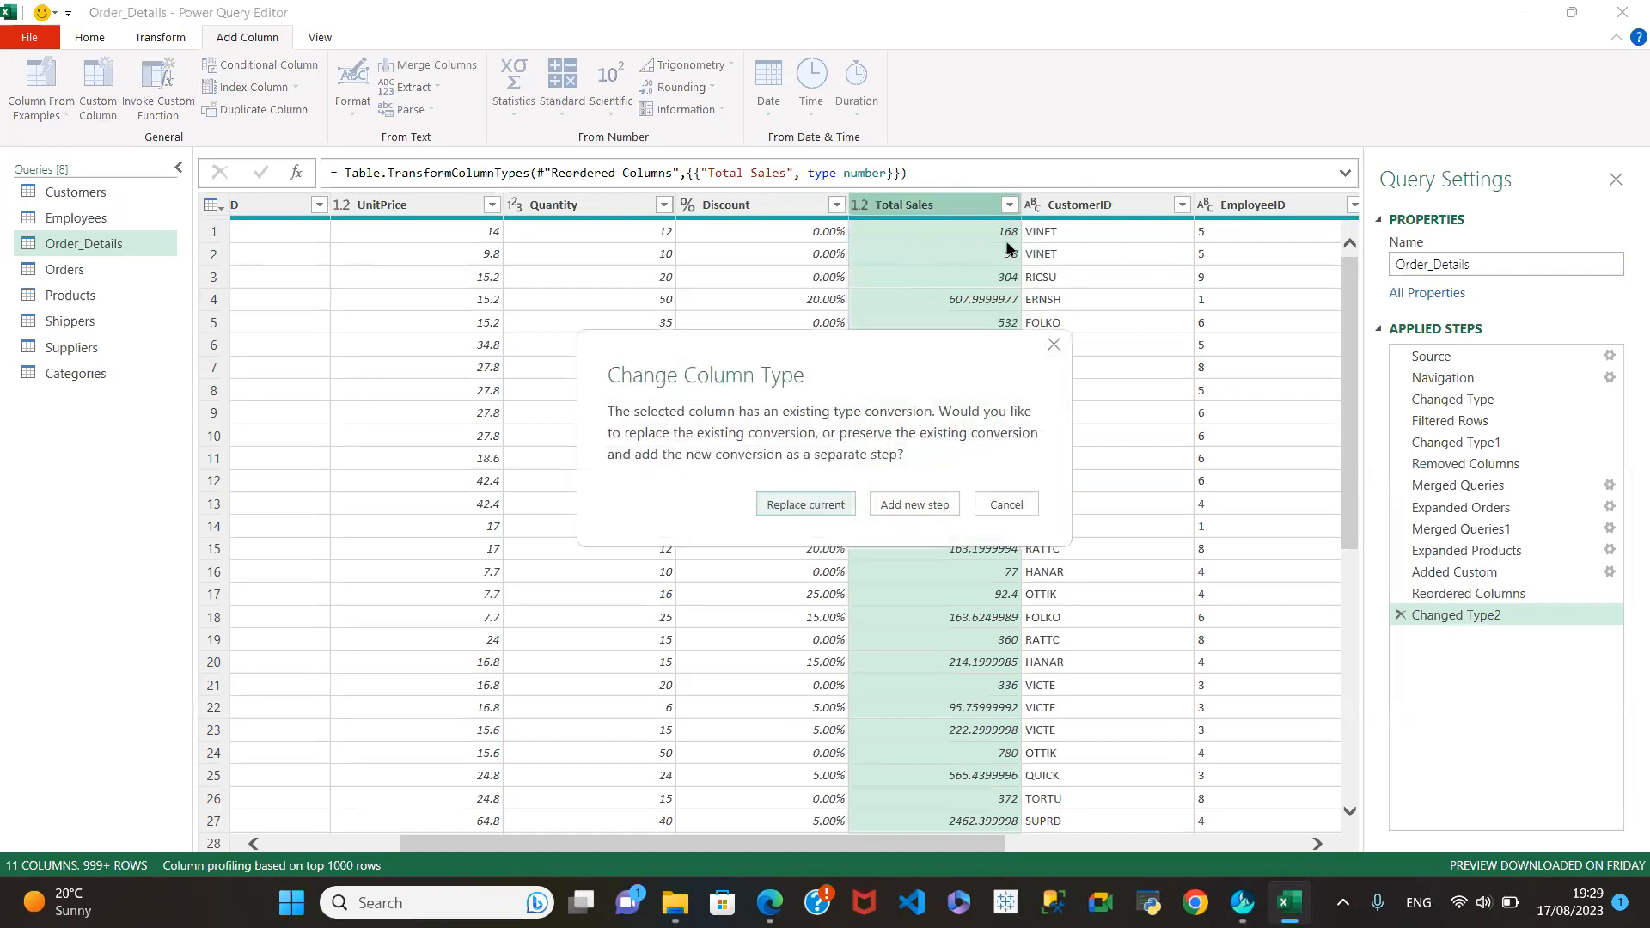
{"action": "left_click", "coordinate": [819, 509]}
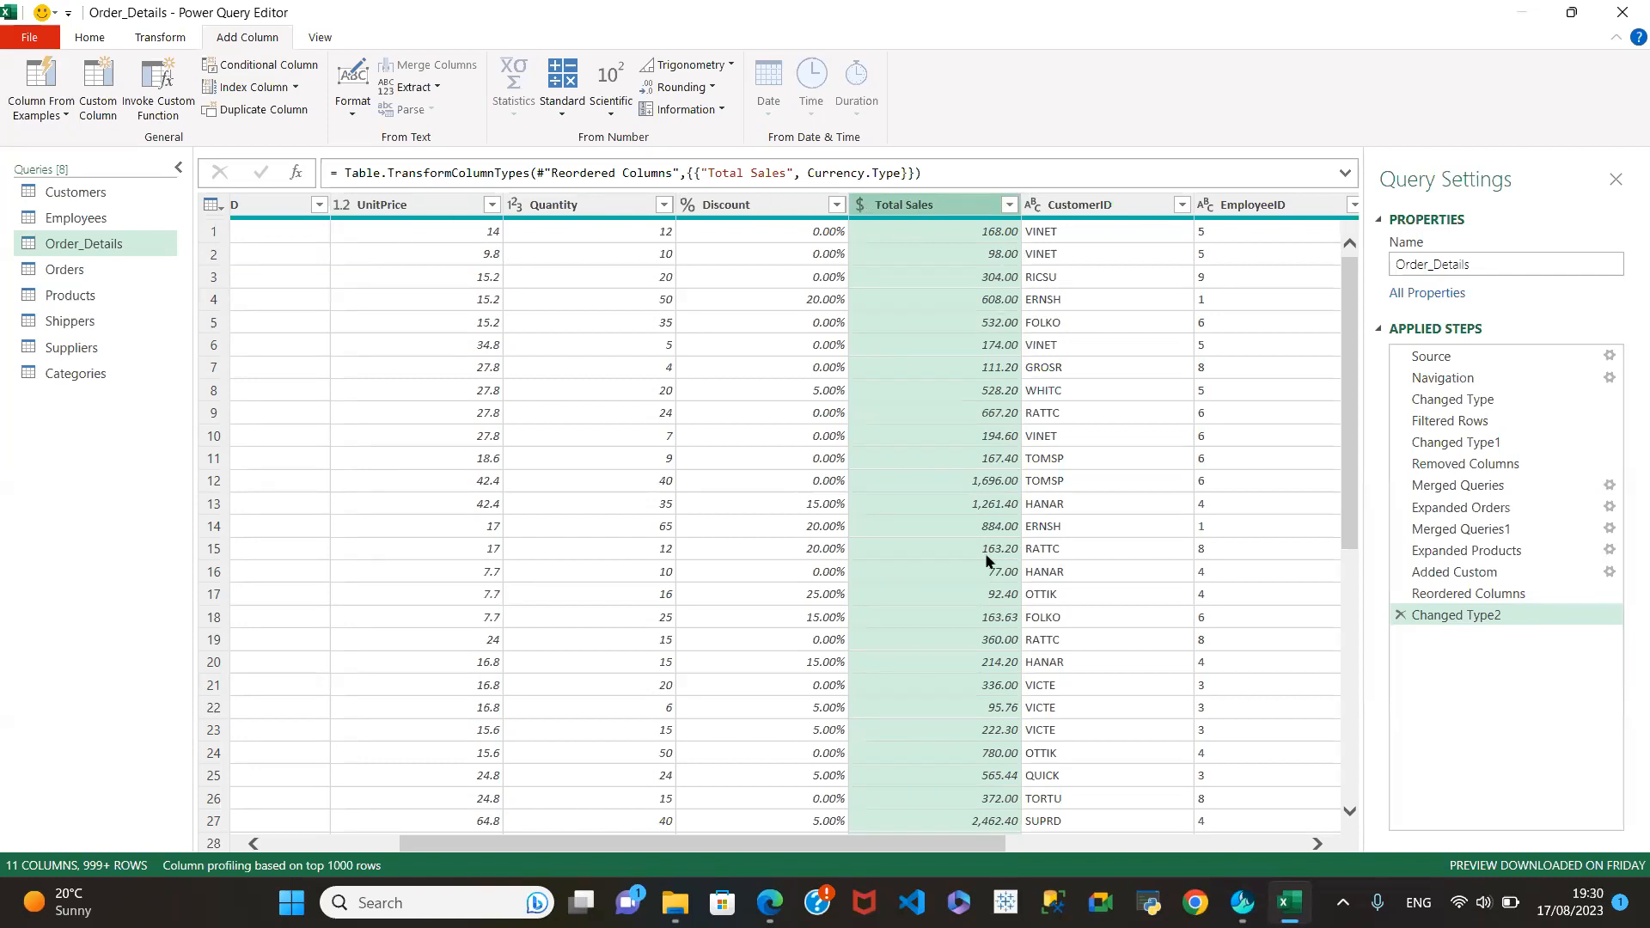
Review all Order_Details columns and look through the Categories, Suppliers, Shippers and Orders queries.
{"action": "left_click_drag", "start_coordinate": [601, 847], "coordinate": [1071, 885]}
{"action": "left_click_drag", "start_coordinate": [954, 843], "coordinate": [400, 839]}
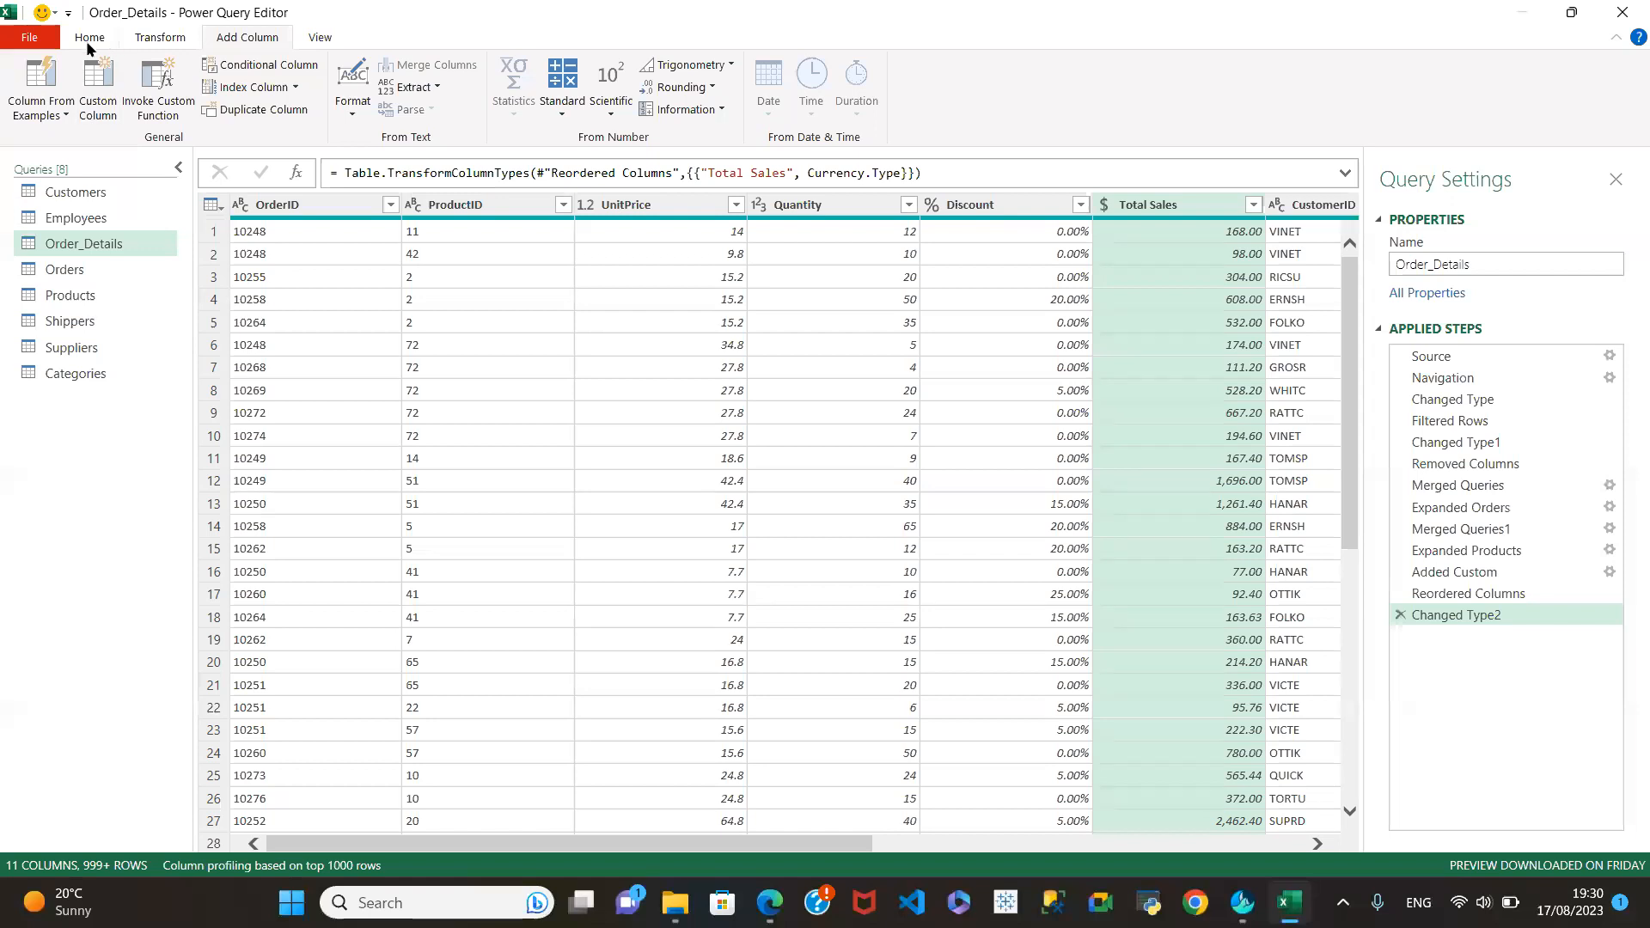
{"action": "left_click", "coordinate": [74, 369]}
{"action": "left_click", "coordinate": [71, 350]}
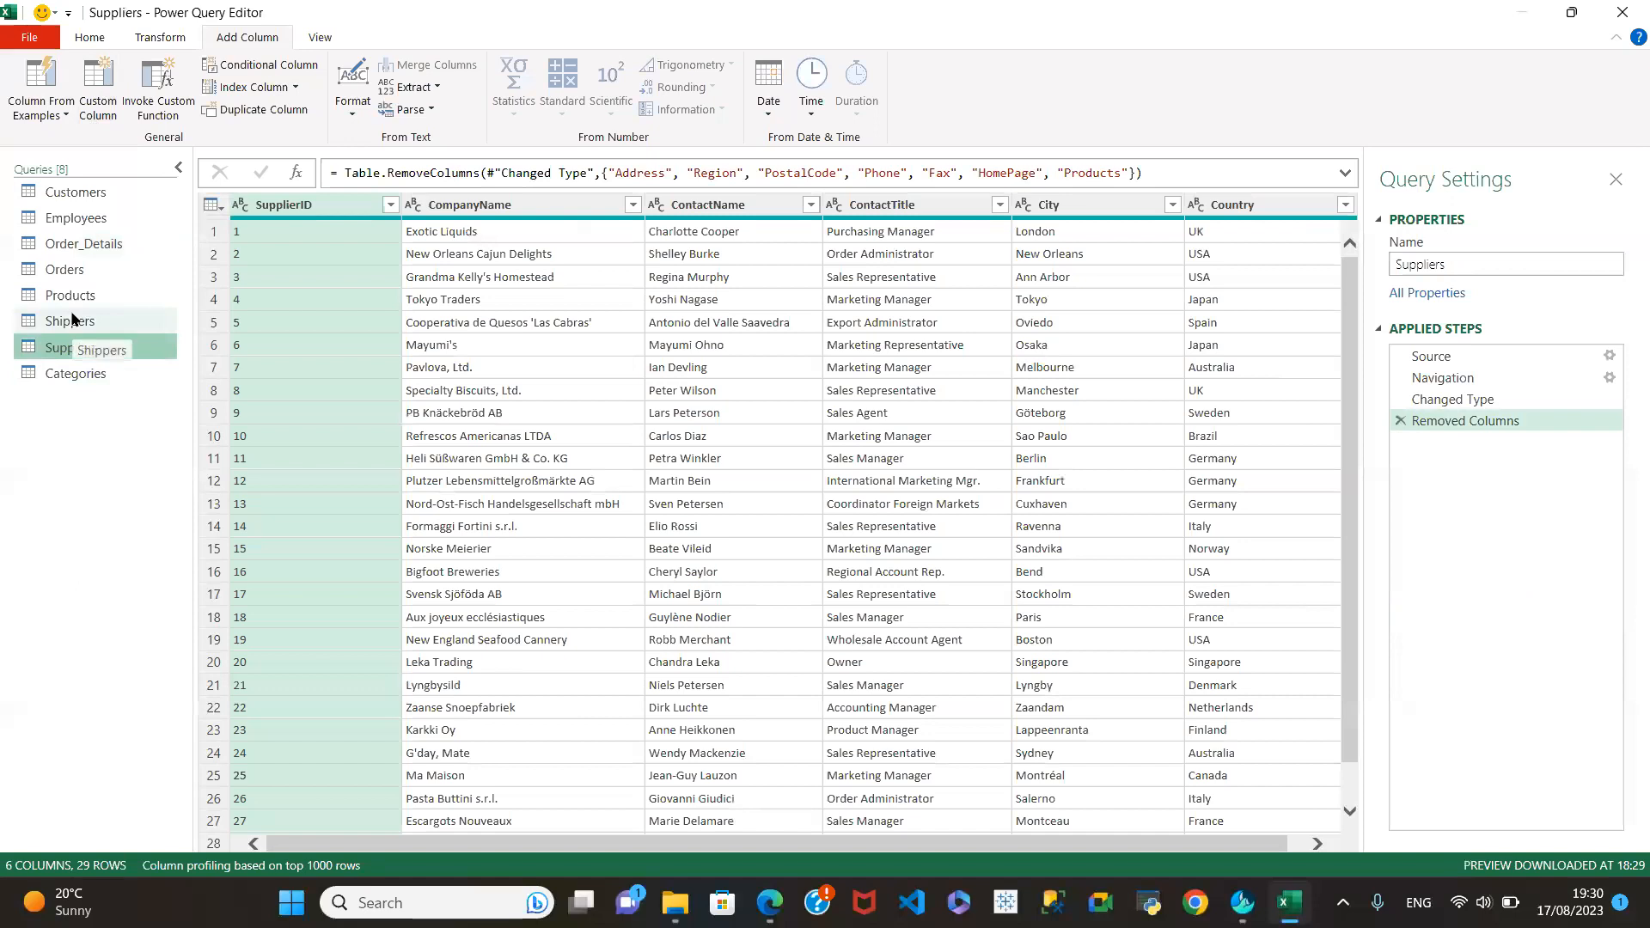
{"action": "left_click", "coordinate": [71, 320]}
{"action": "left_click", "coordinate": [76, 271]}
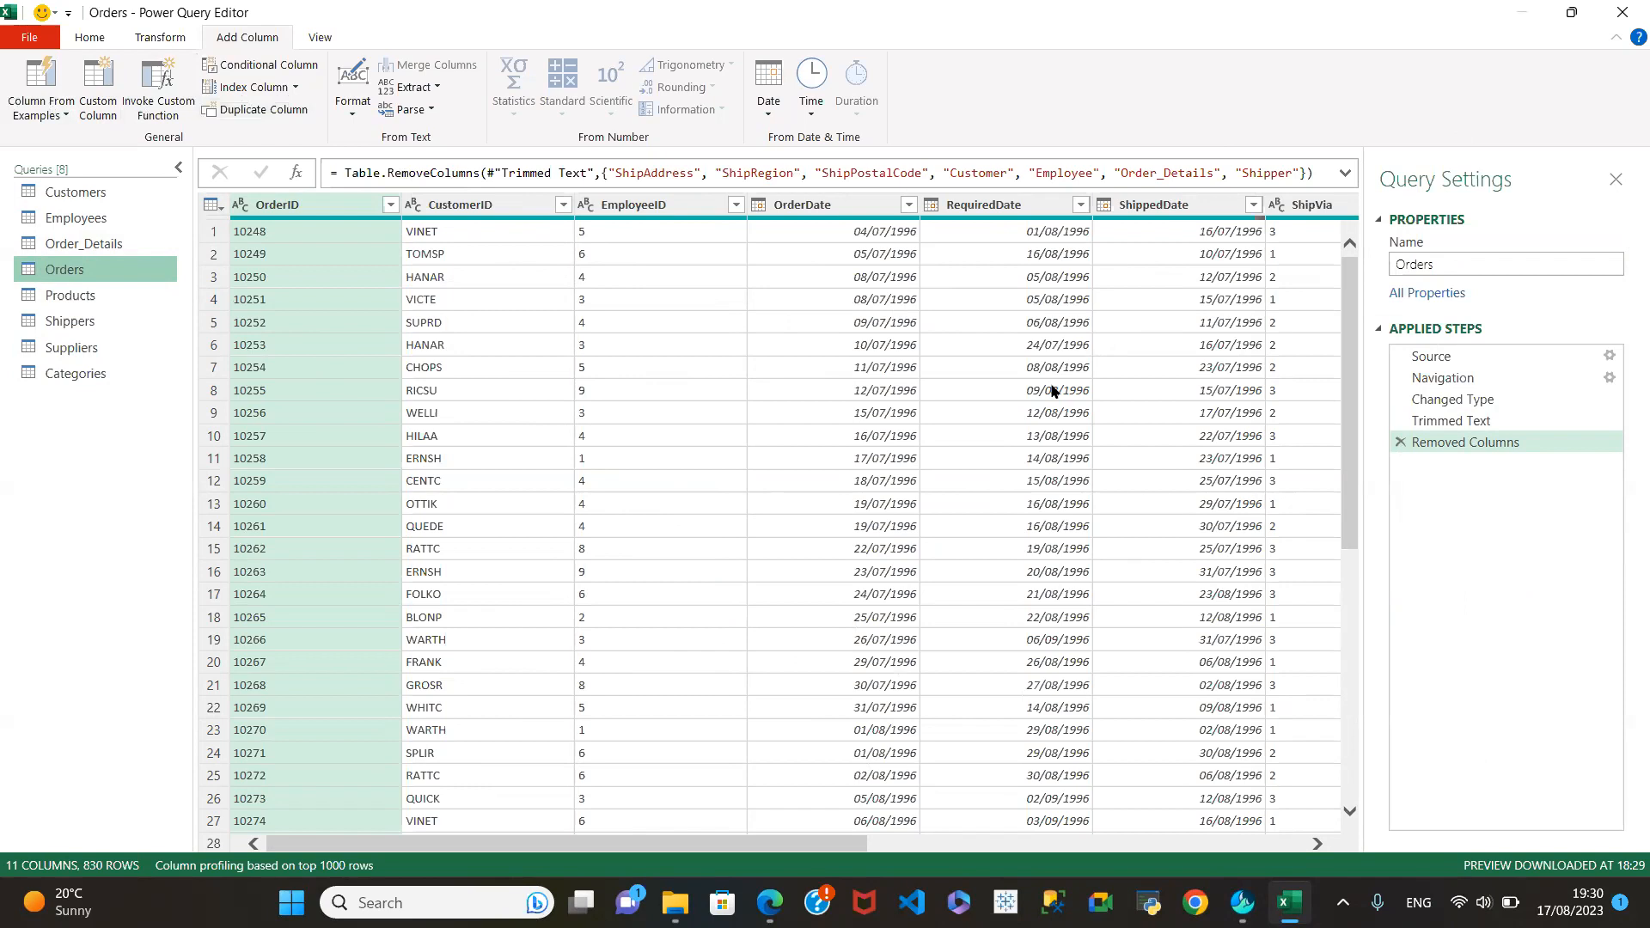
Close the Power Query Editor and load the edited queries into the workbook.
{"action": "left_click", "coordinate": [90, 39]}
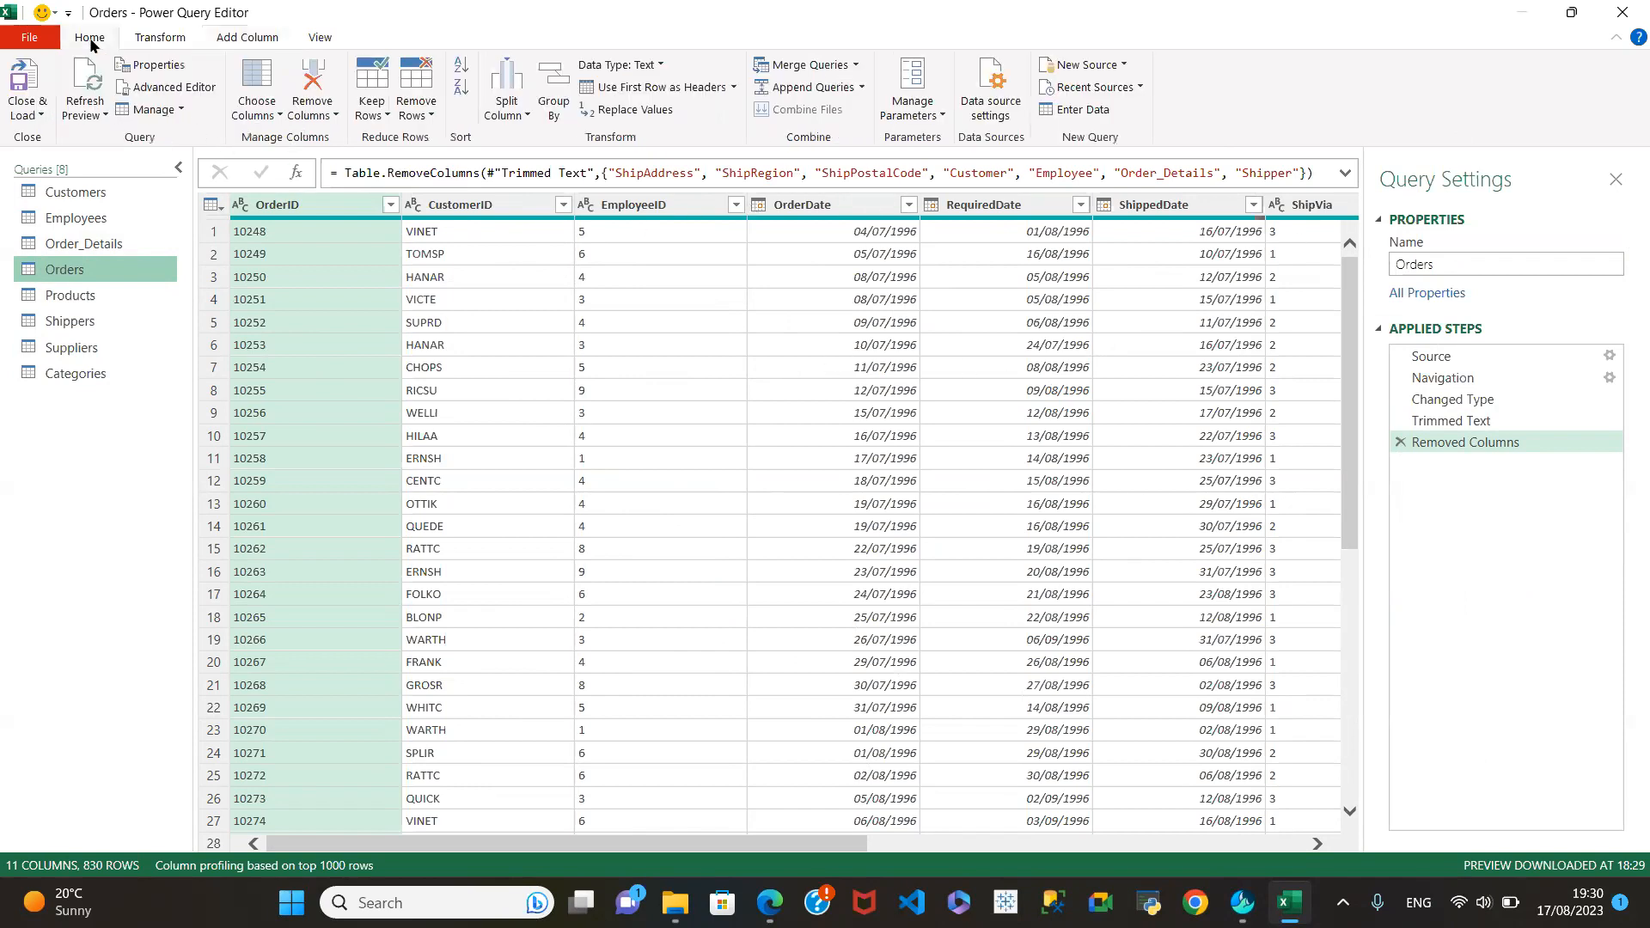
{"action": "left_click", "coordinate": [42, 114]}
{"action": "left_click", "coordinate": [74, 140]}
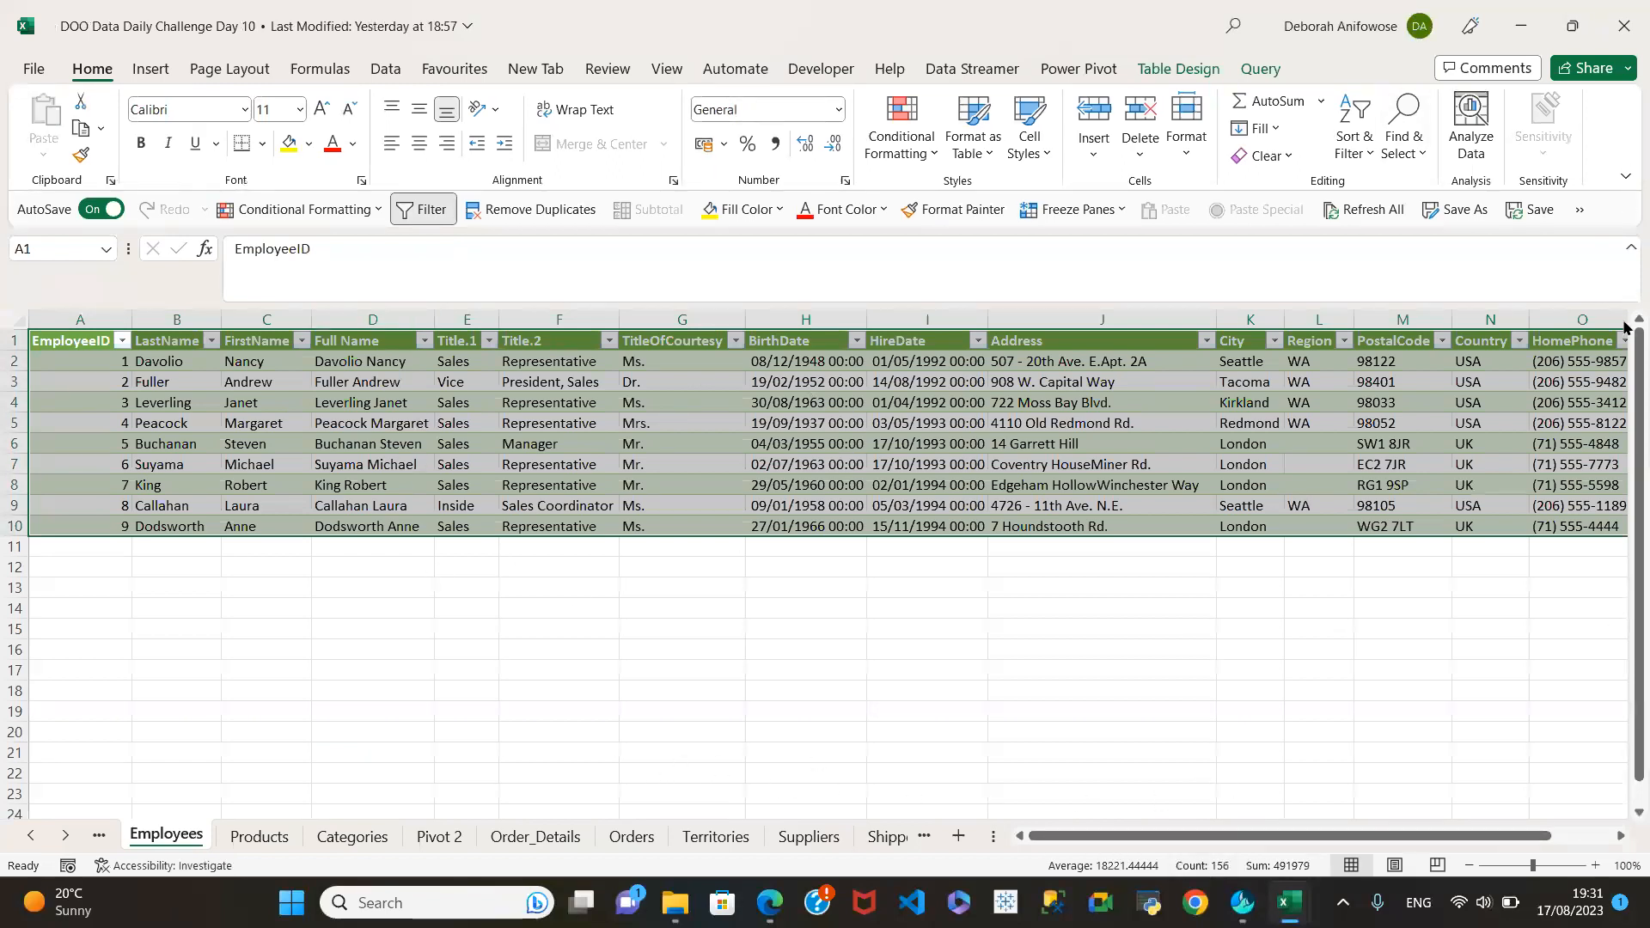
Show the workbook's queries and connections and open the load settings of the Categories query.
{"action": "left_click", "coordinate": [387, 73]}
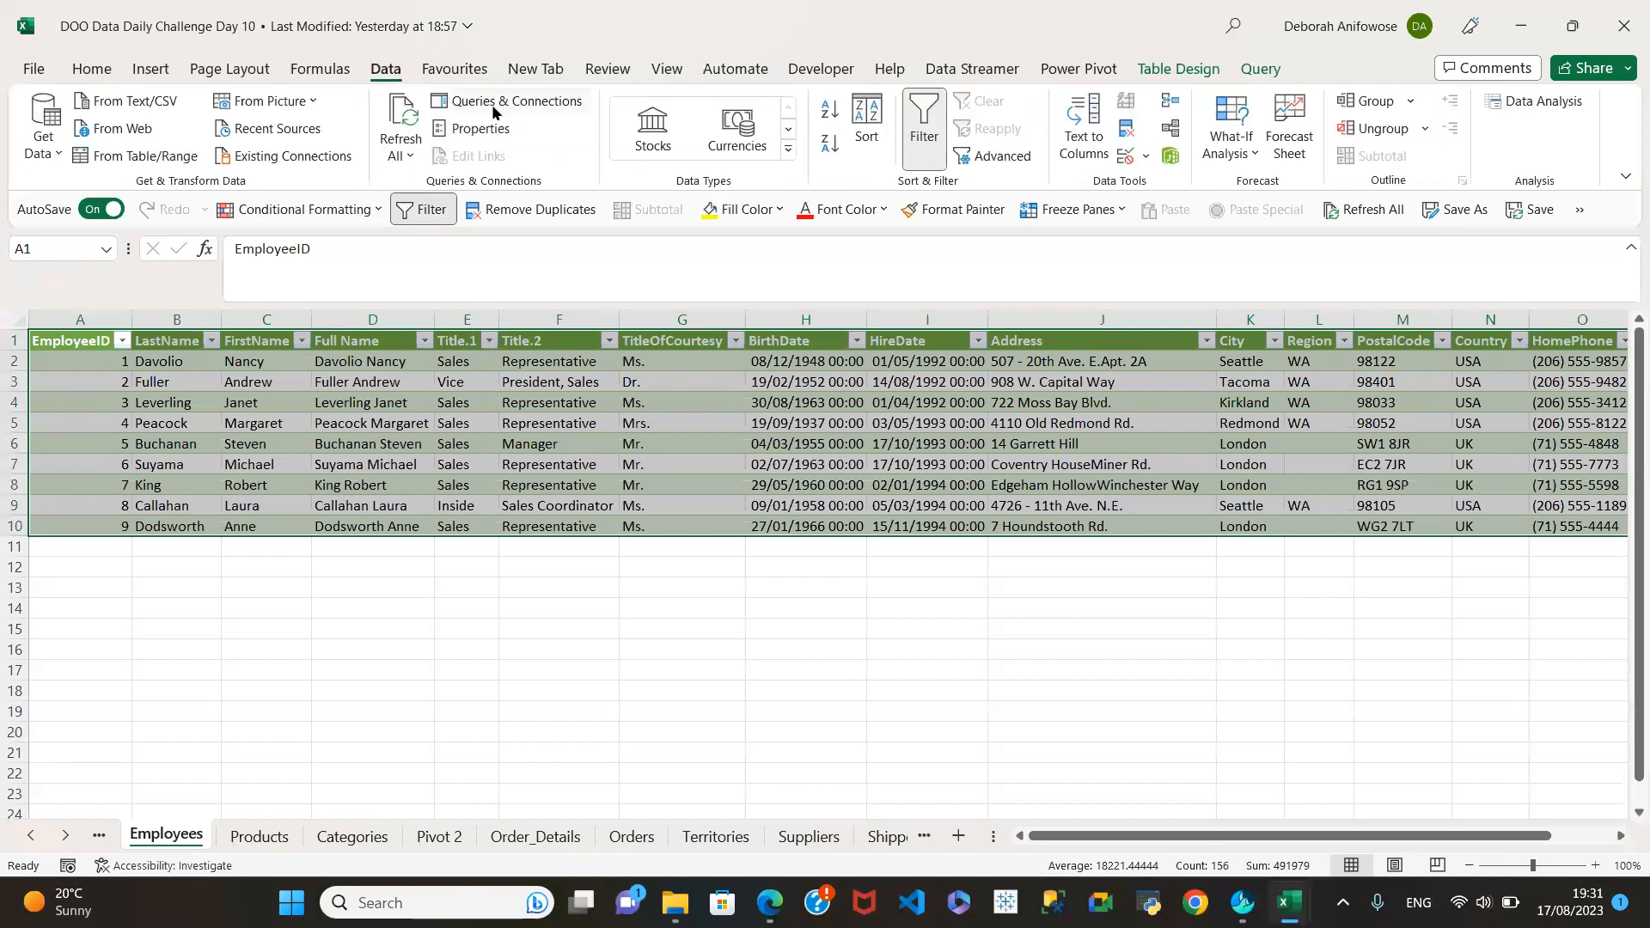
{"action": "left_click", "coordinate": [527, 105]}
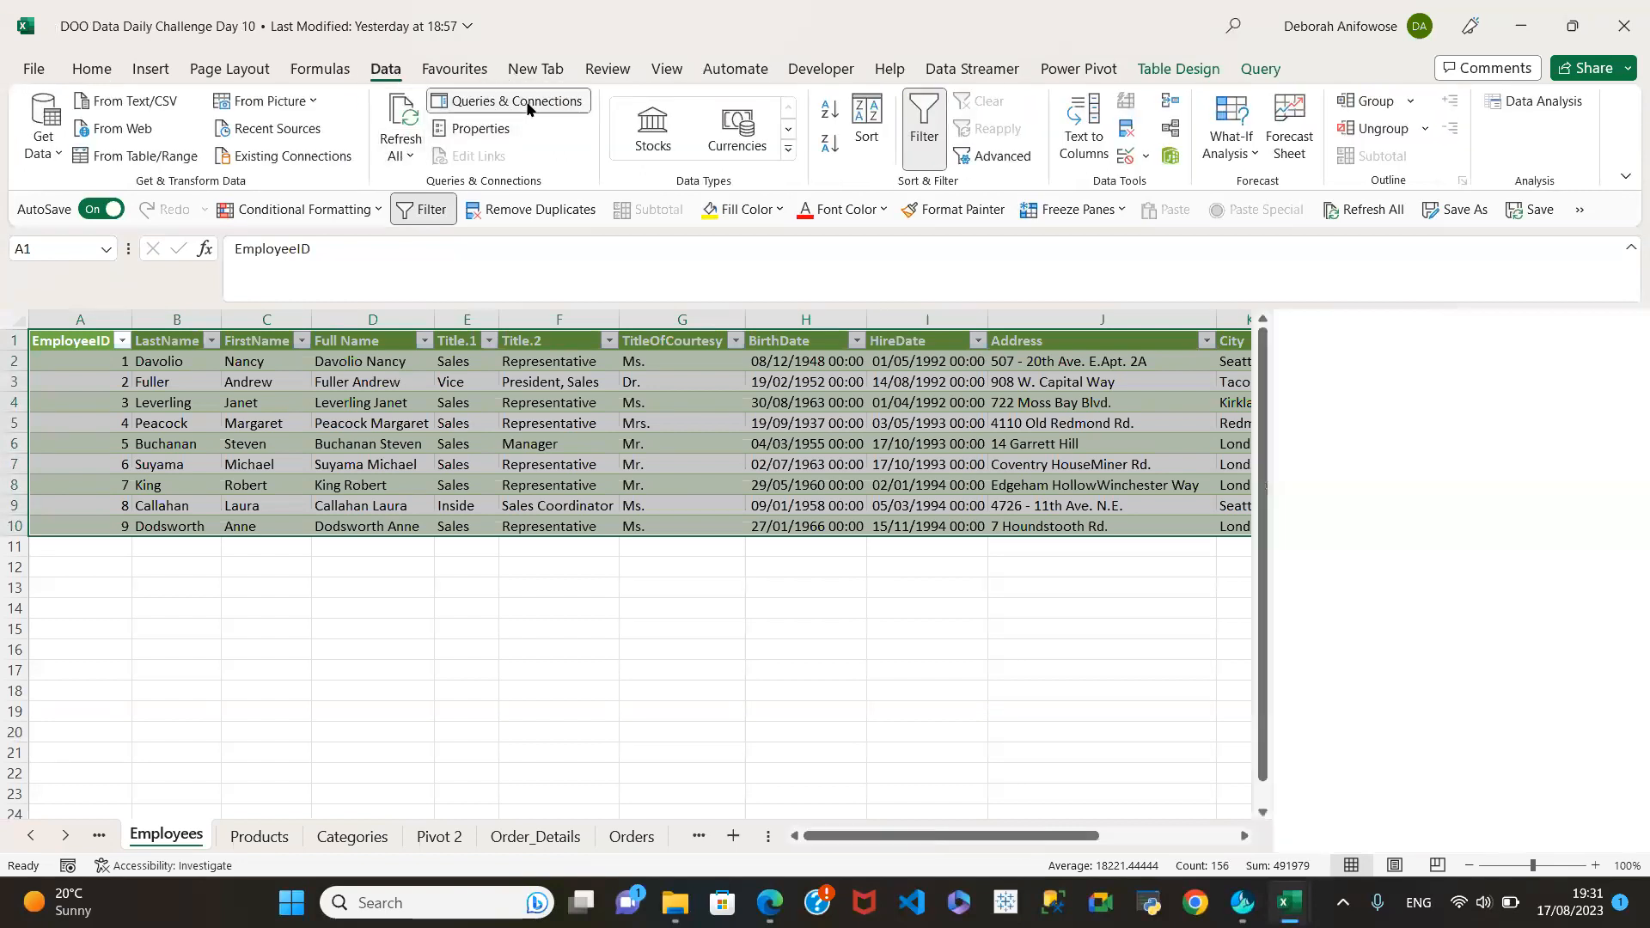
{"action": "left_click", "coordinate": [1374, 465]}
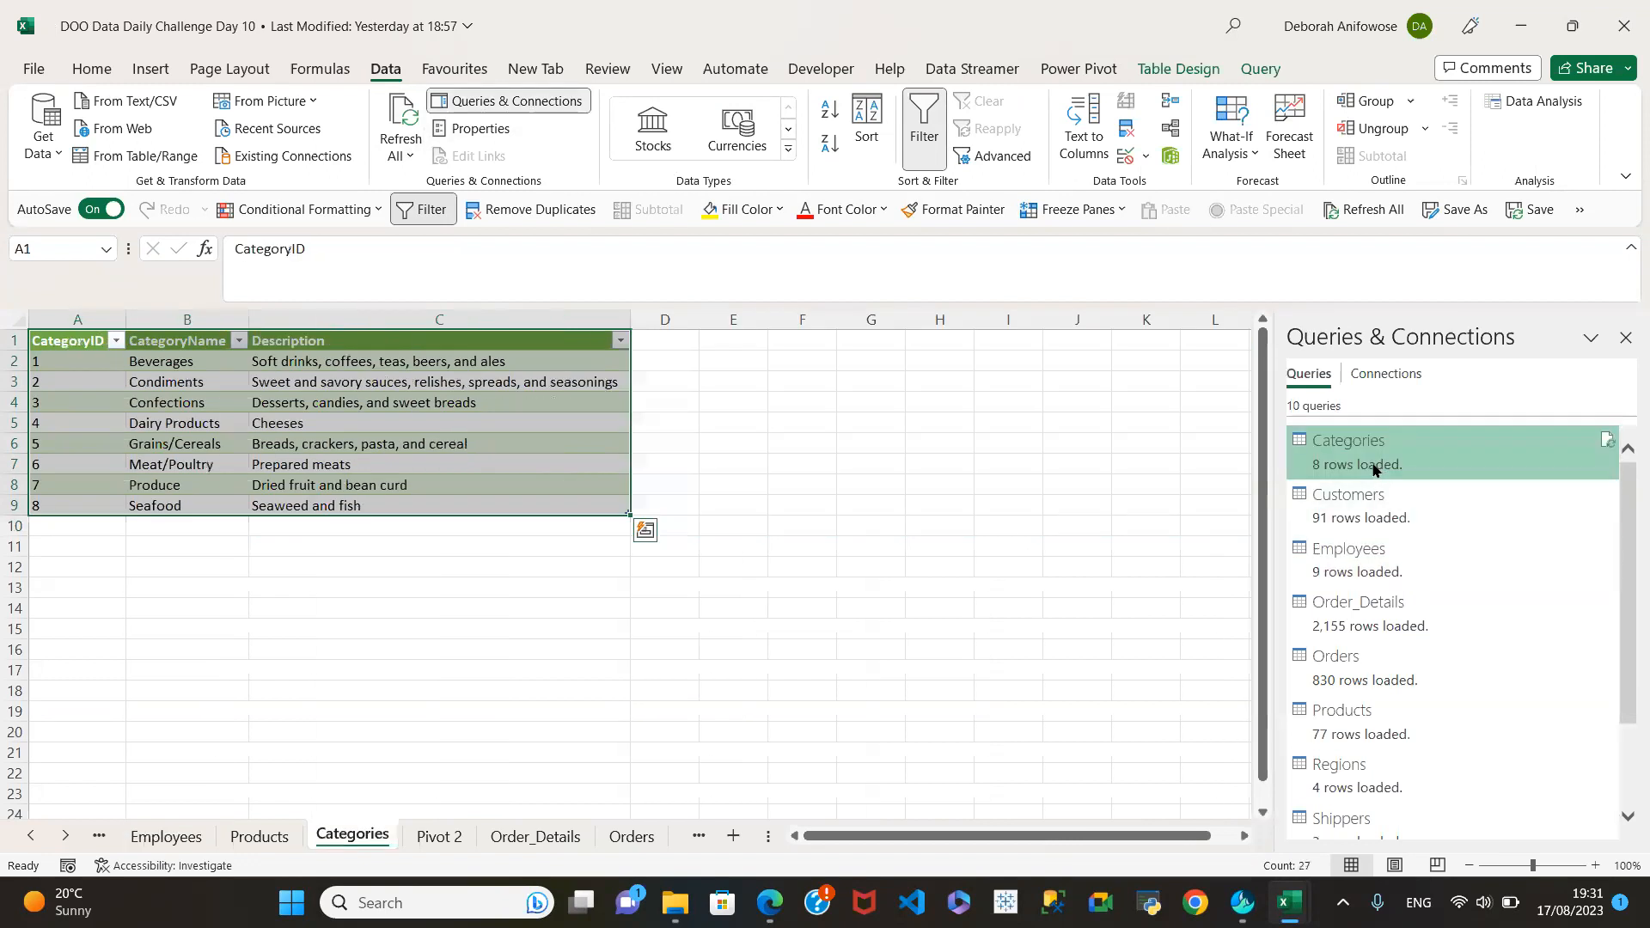
{"action": "right_click", "coordinate": [1373, 470]}
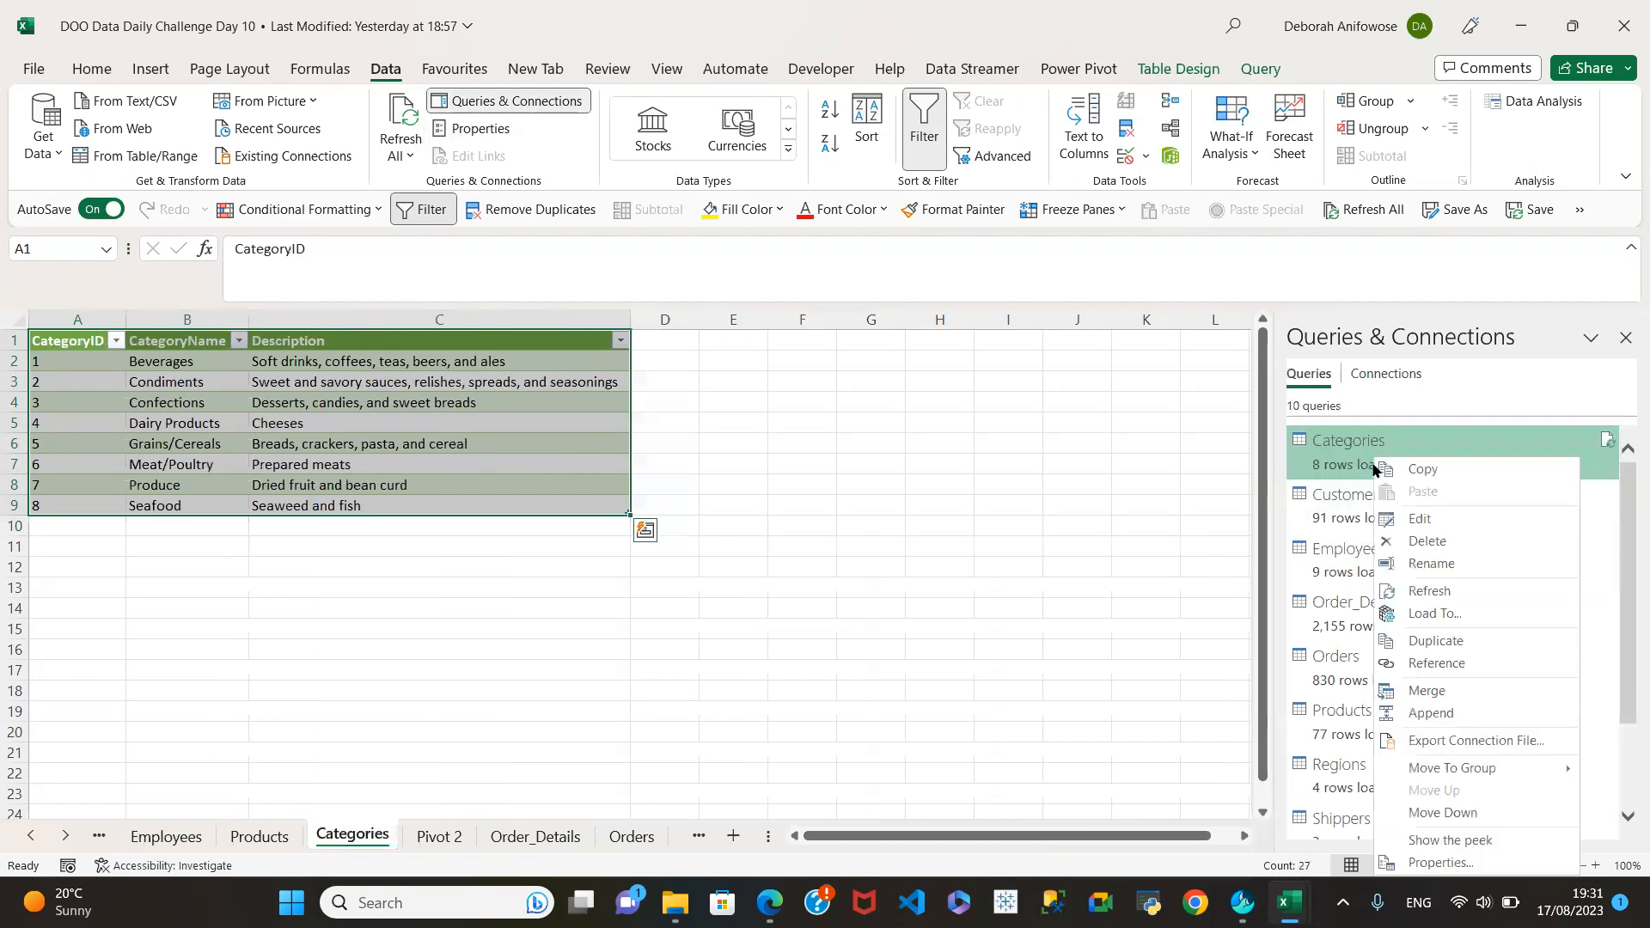
{"action": "left_click", "coordinate": [1422, 615]}
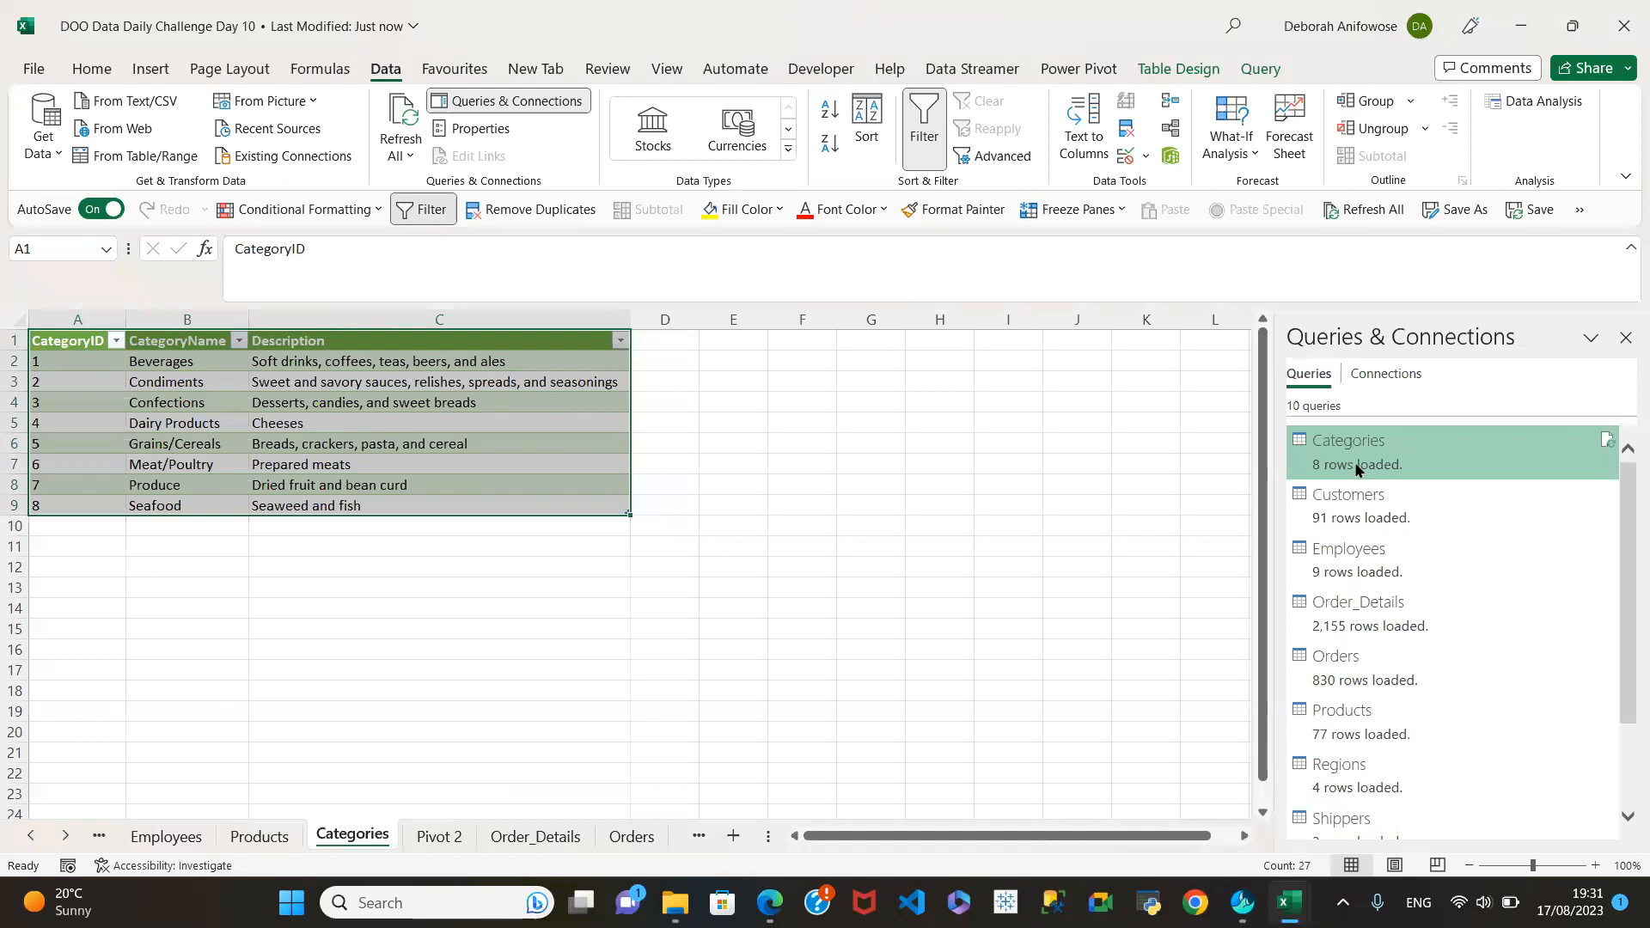
{"action": "mouse_move", "coordinate": [1362, 460]}
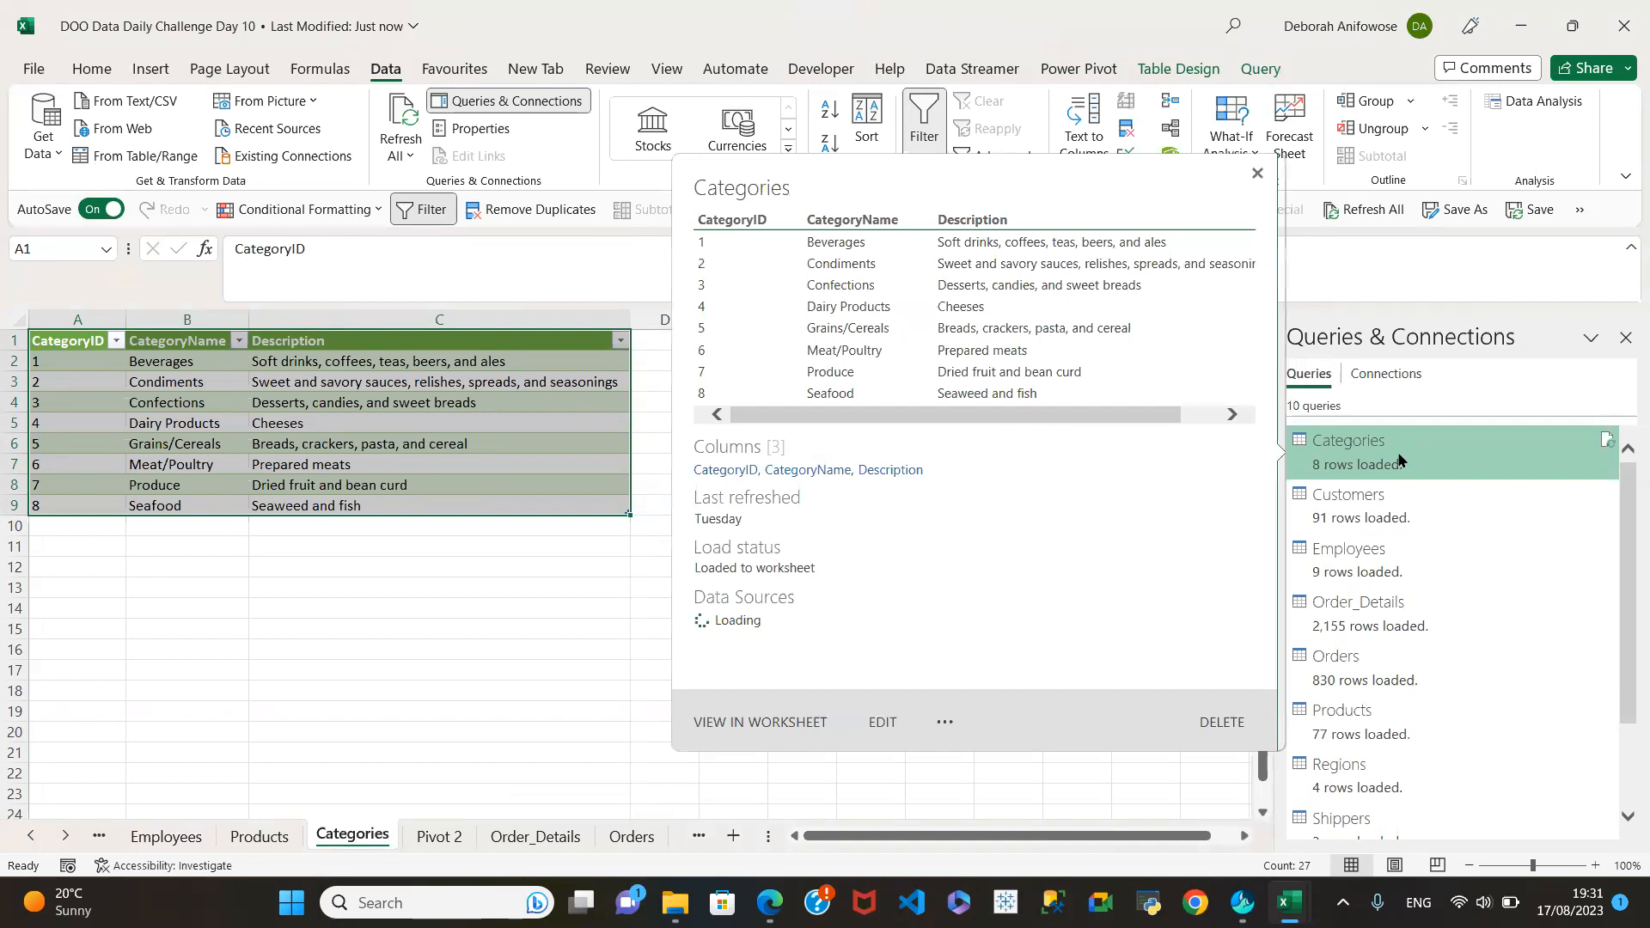
{"action": "right_click", "coordinate": [1398, 460]}
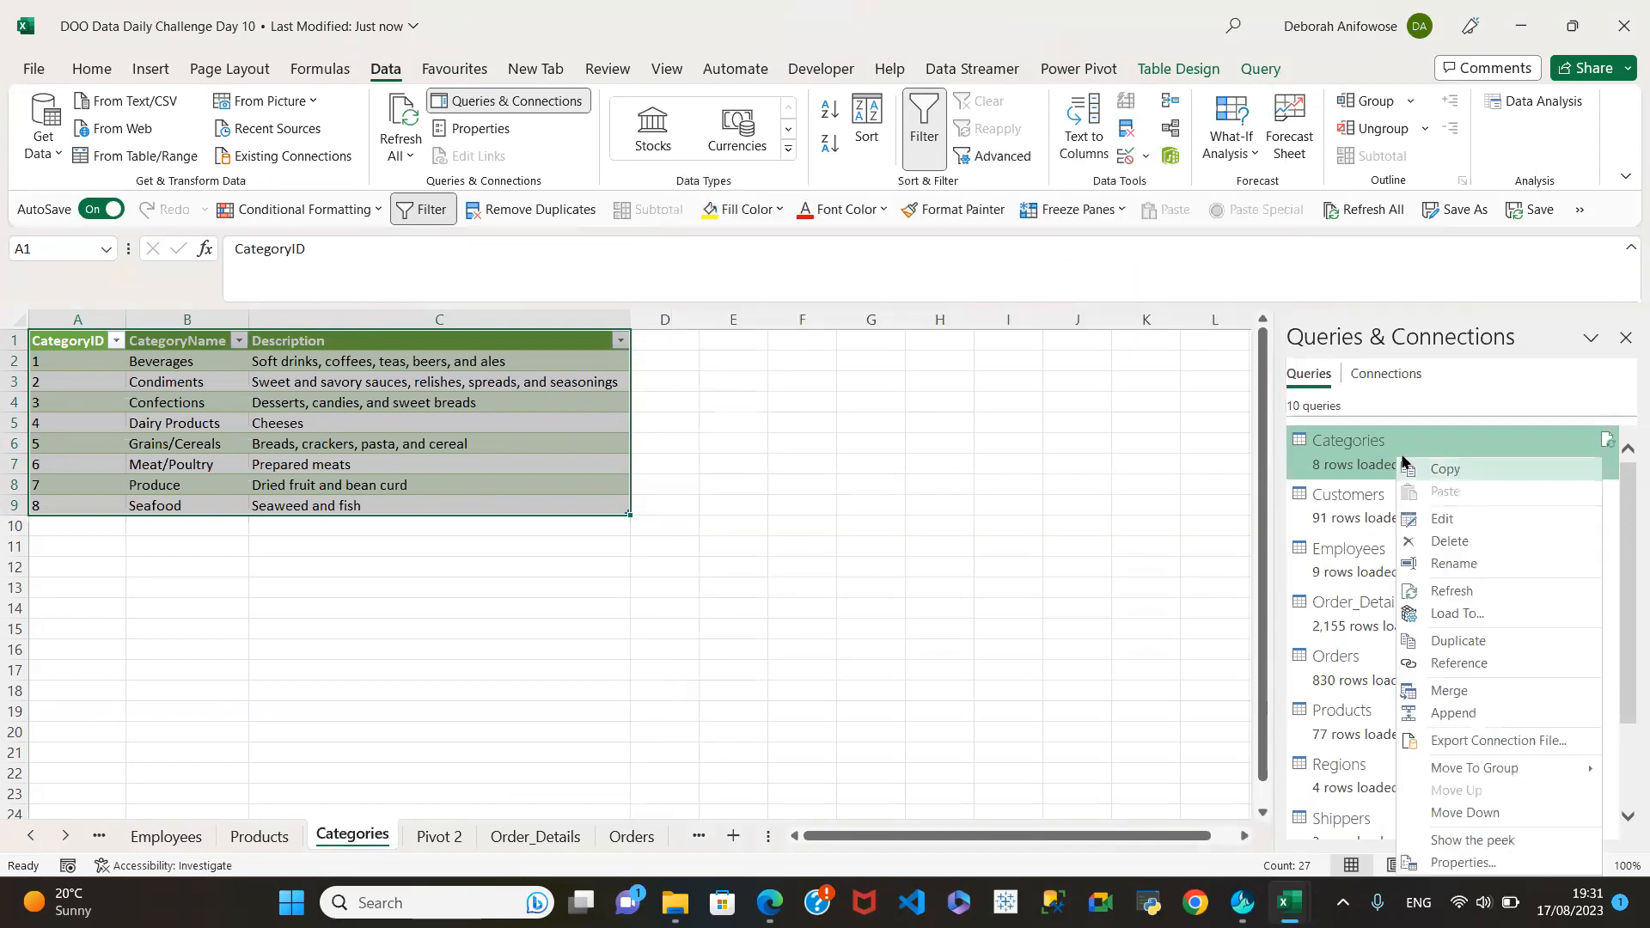
{"action": "left_click", "coordinate": [1340, 447]}
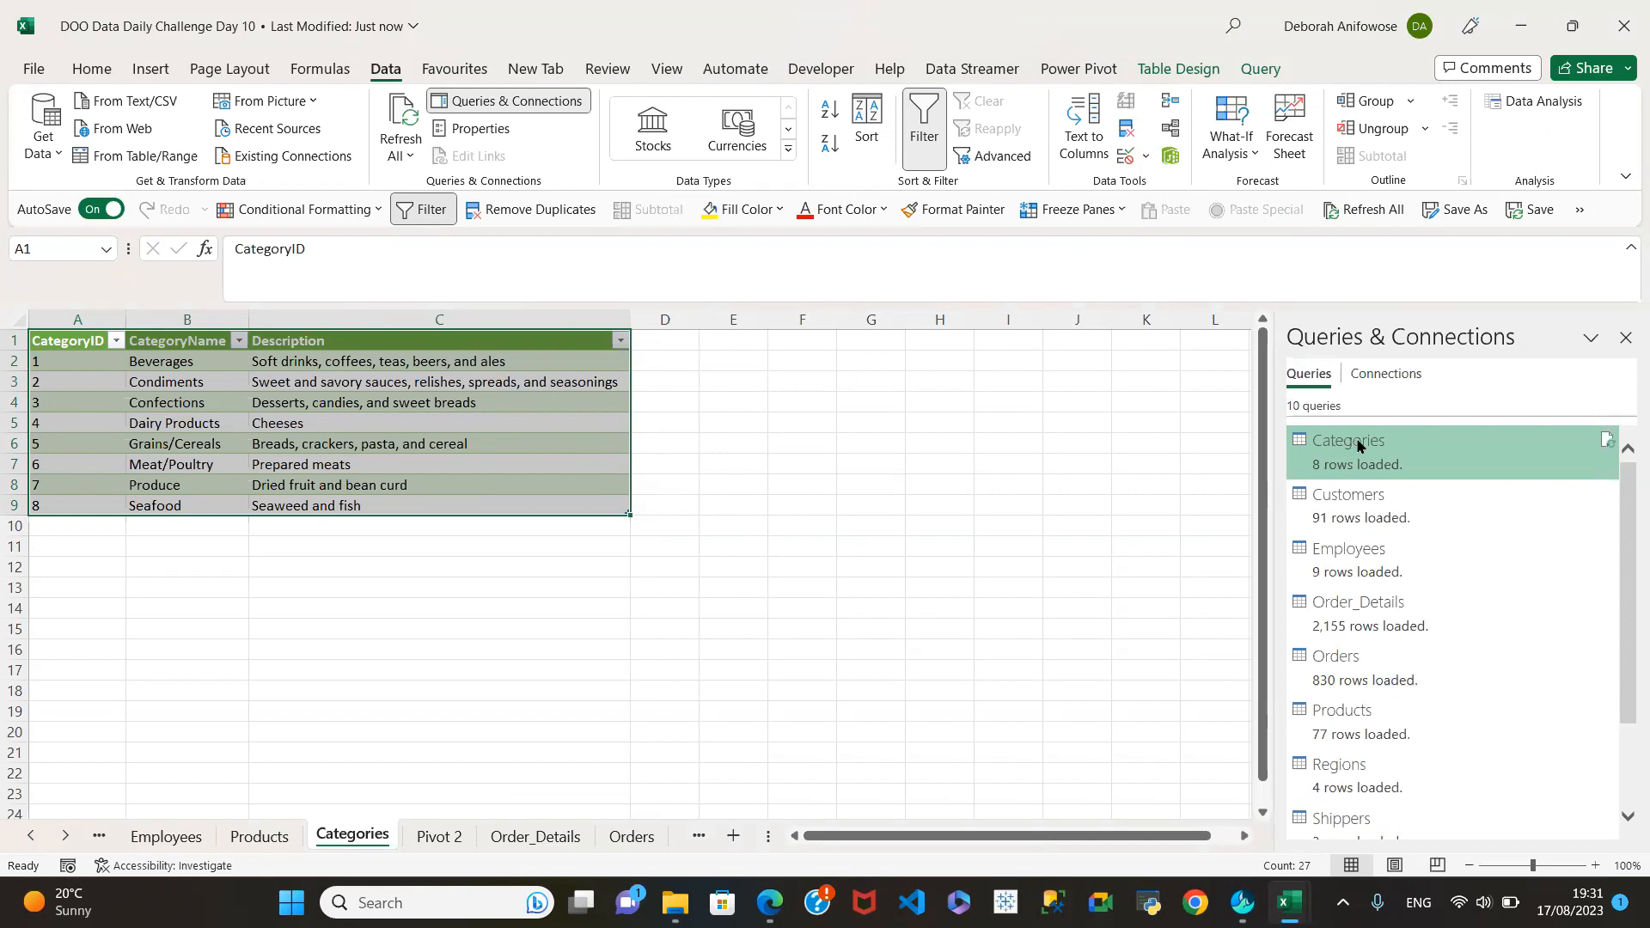
{"action": "right_click", "coordinate": [1359, 446]}
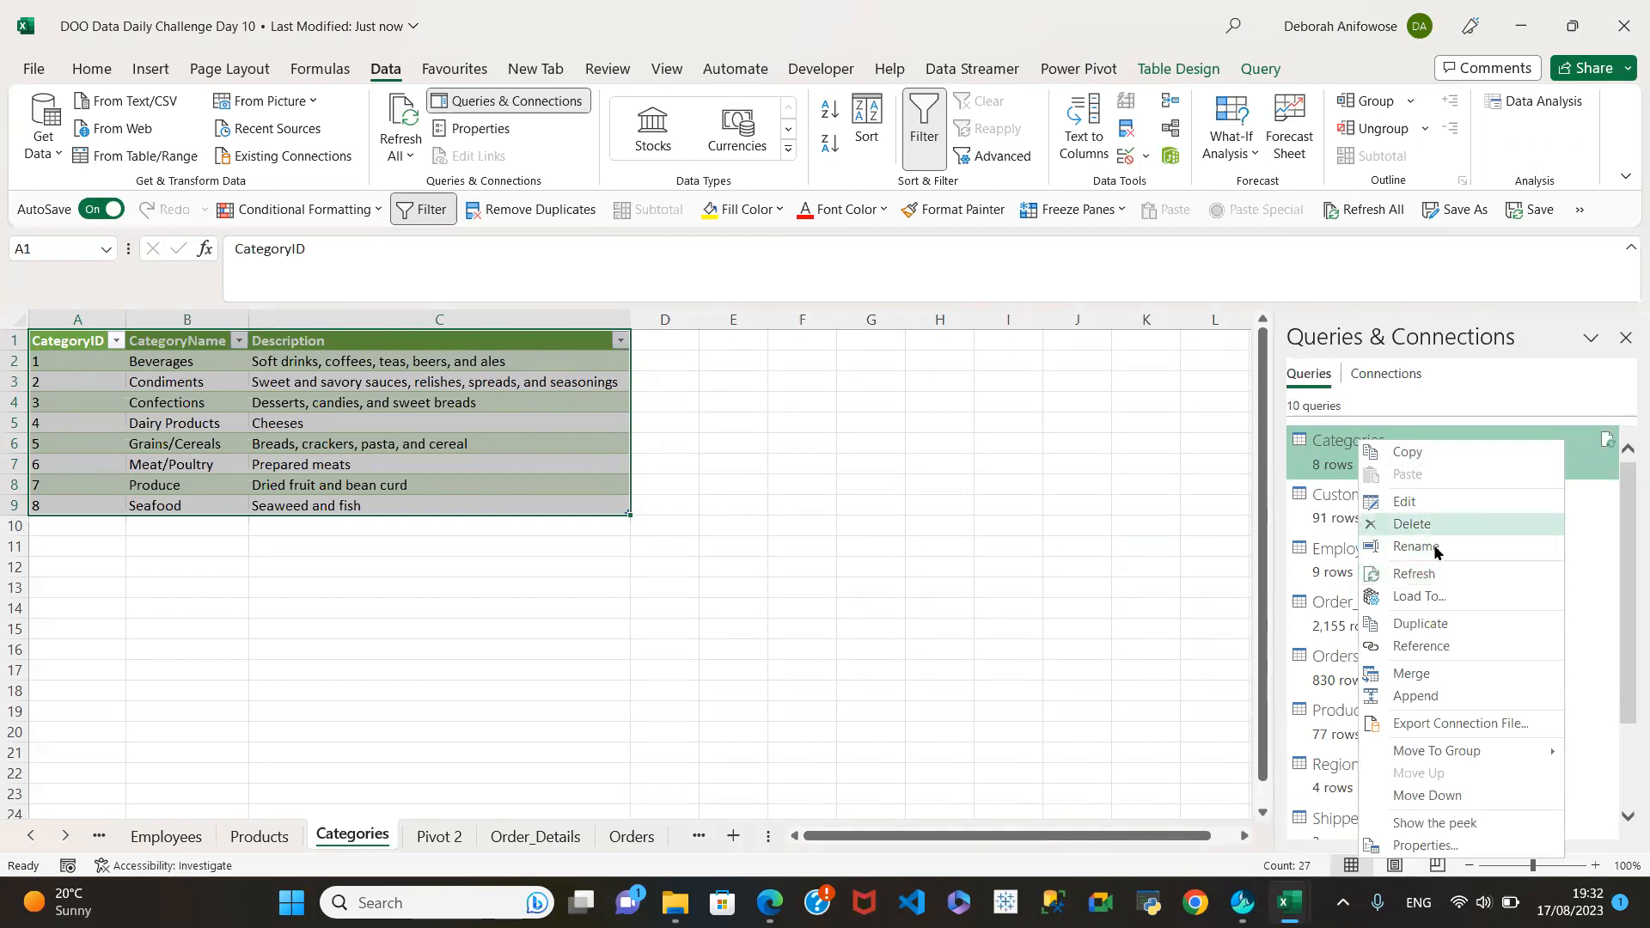
{"action": "left_click", "coordinate": [1420, 597]}
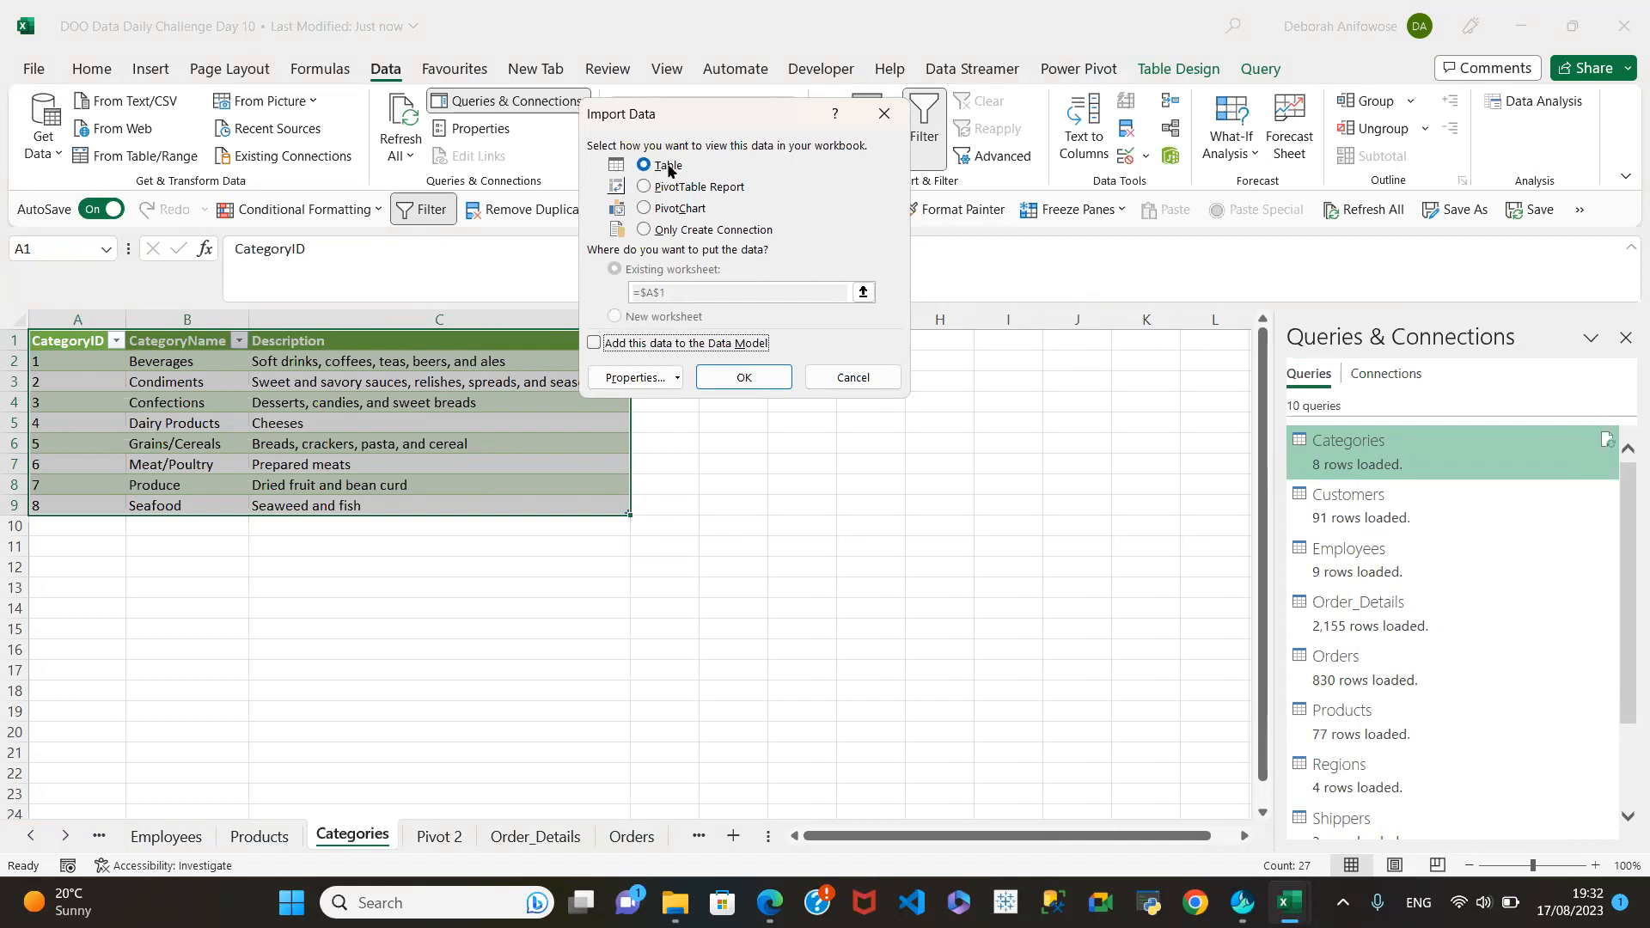
{"action": "left_click", "coordinate": [644, 230]}
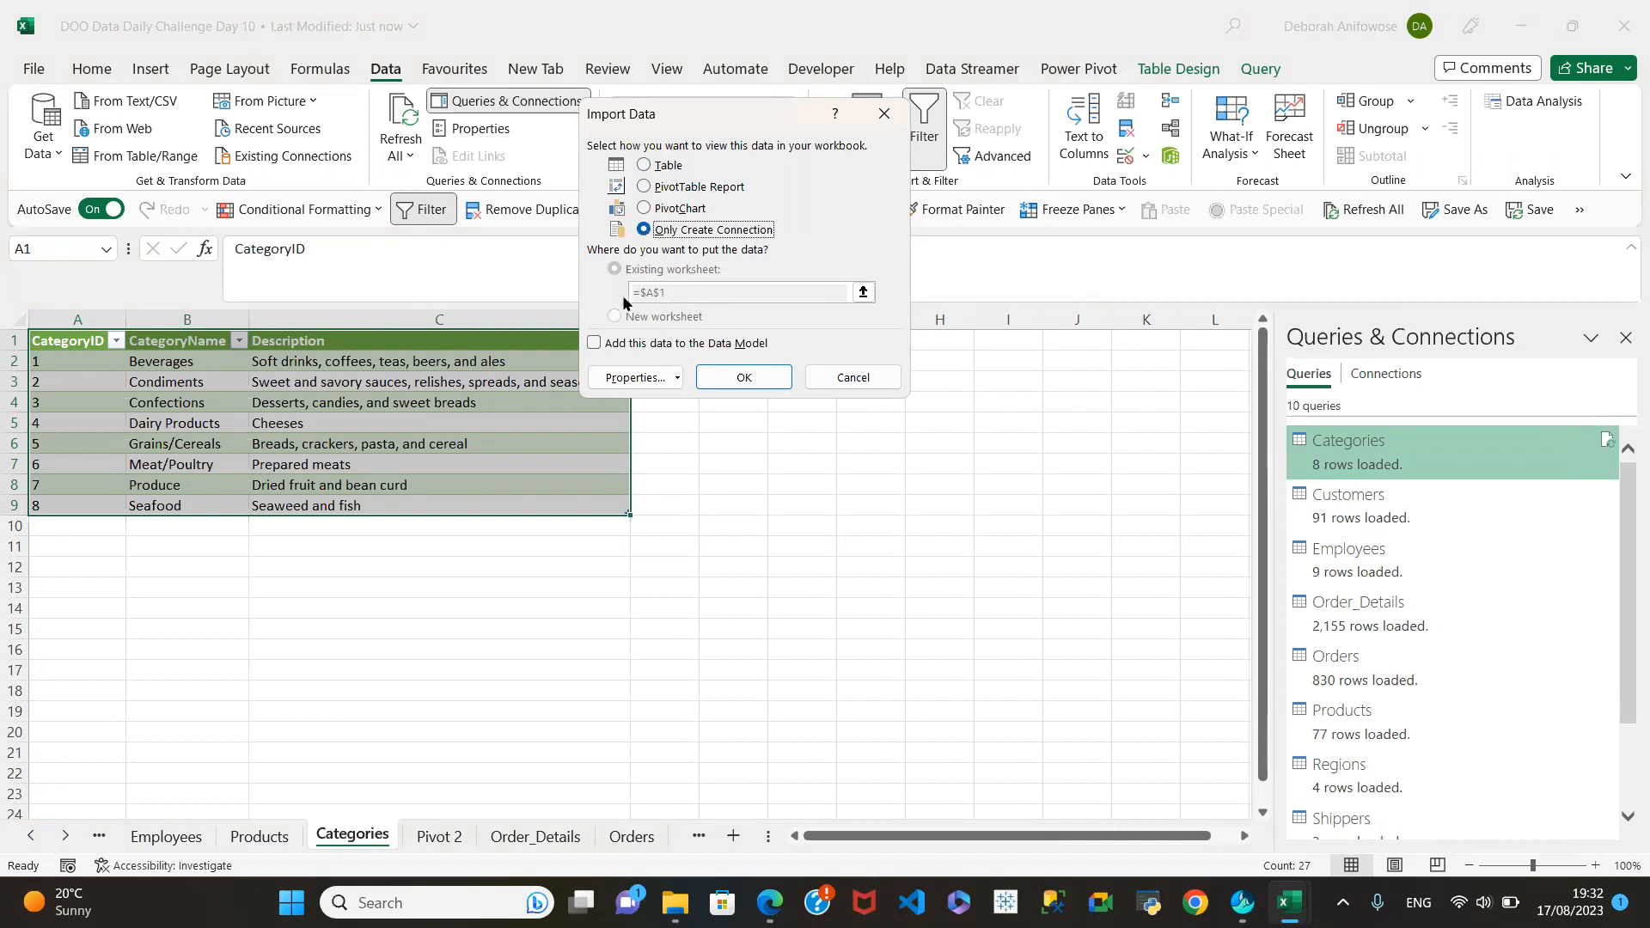
{"action": "left_click", "coordinate": [593, 344]}
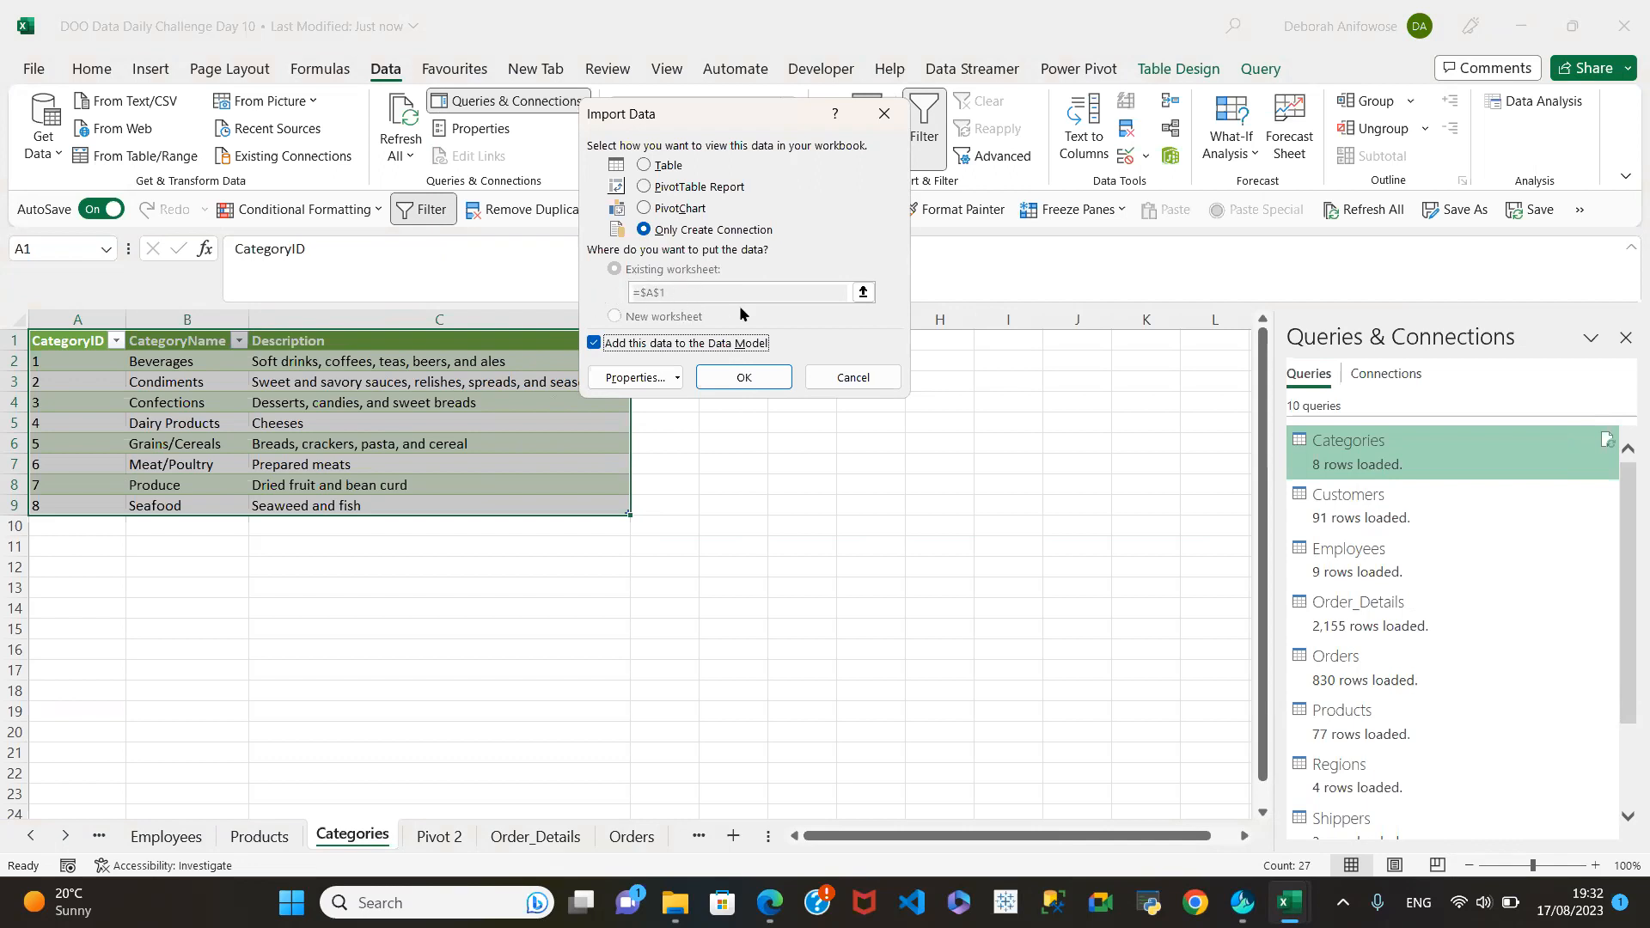
{"action": "left_click", "coordinate": [727, 378]}
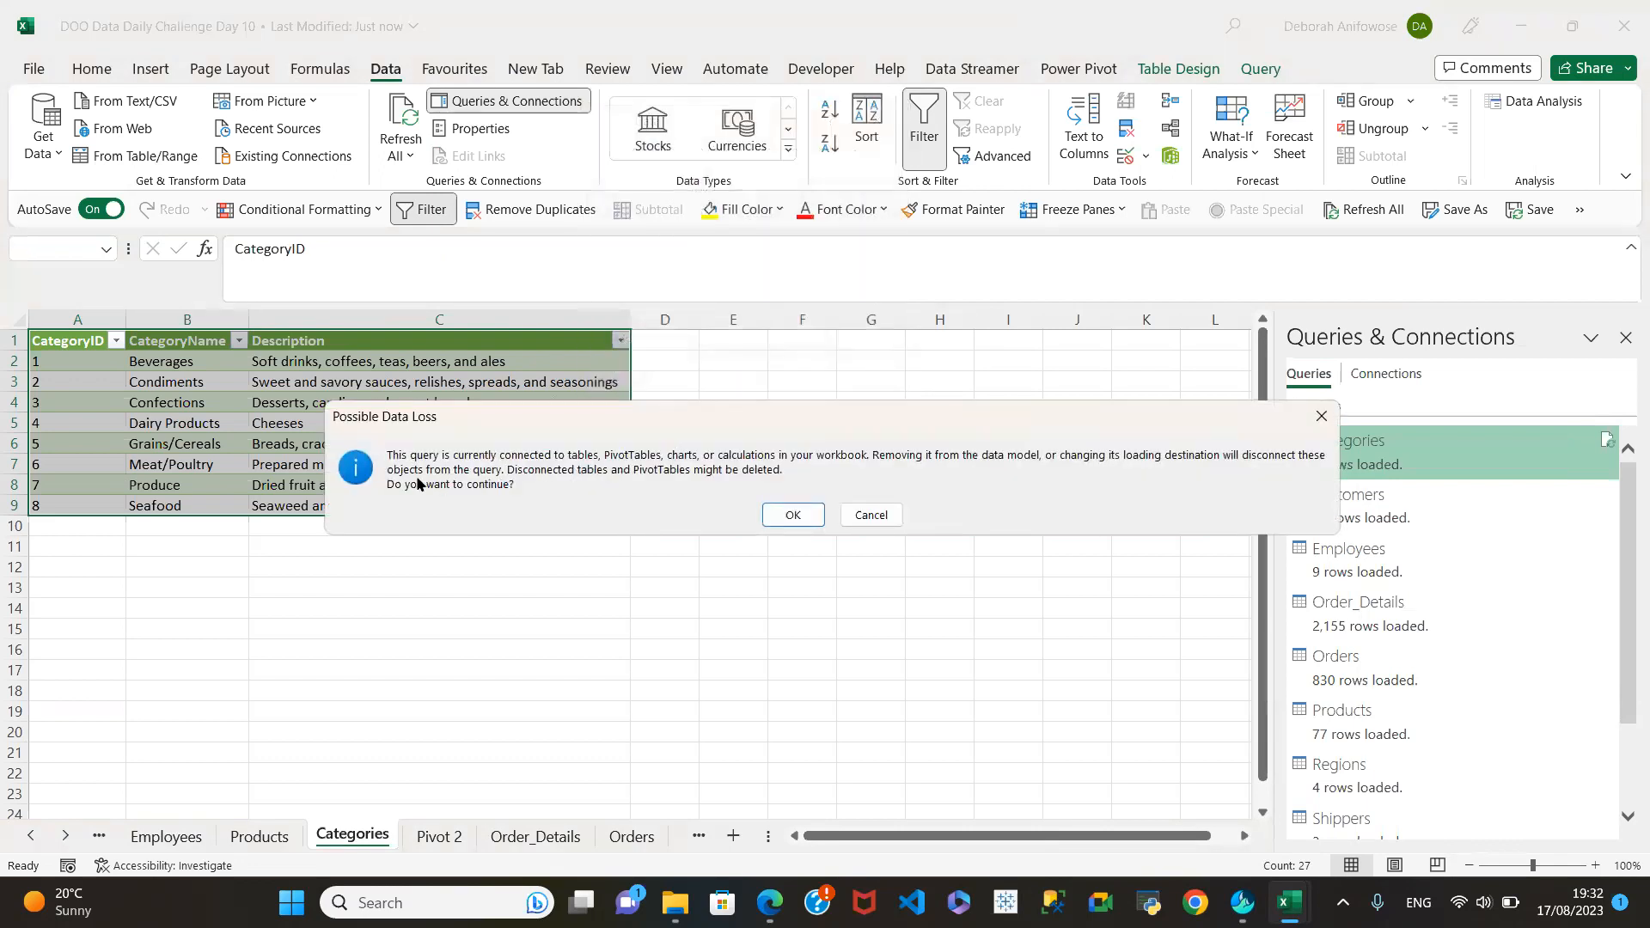
{"action": "left_click", "coordinate": [864, 517]}
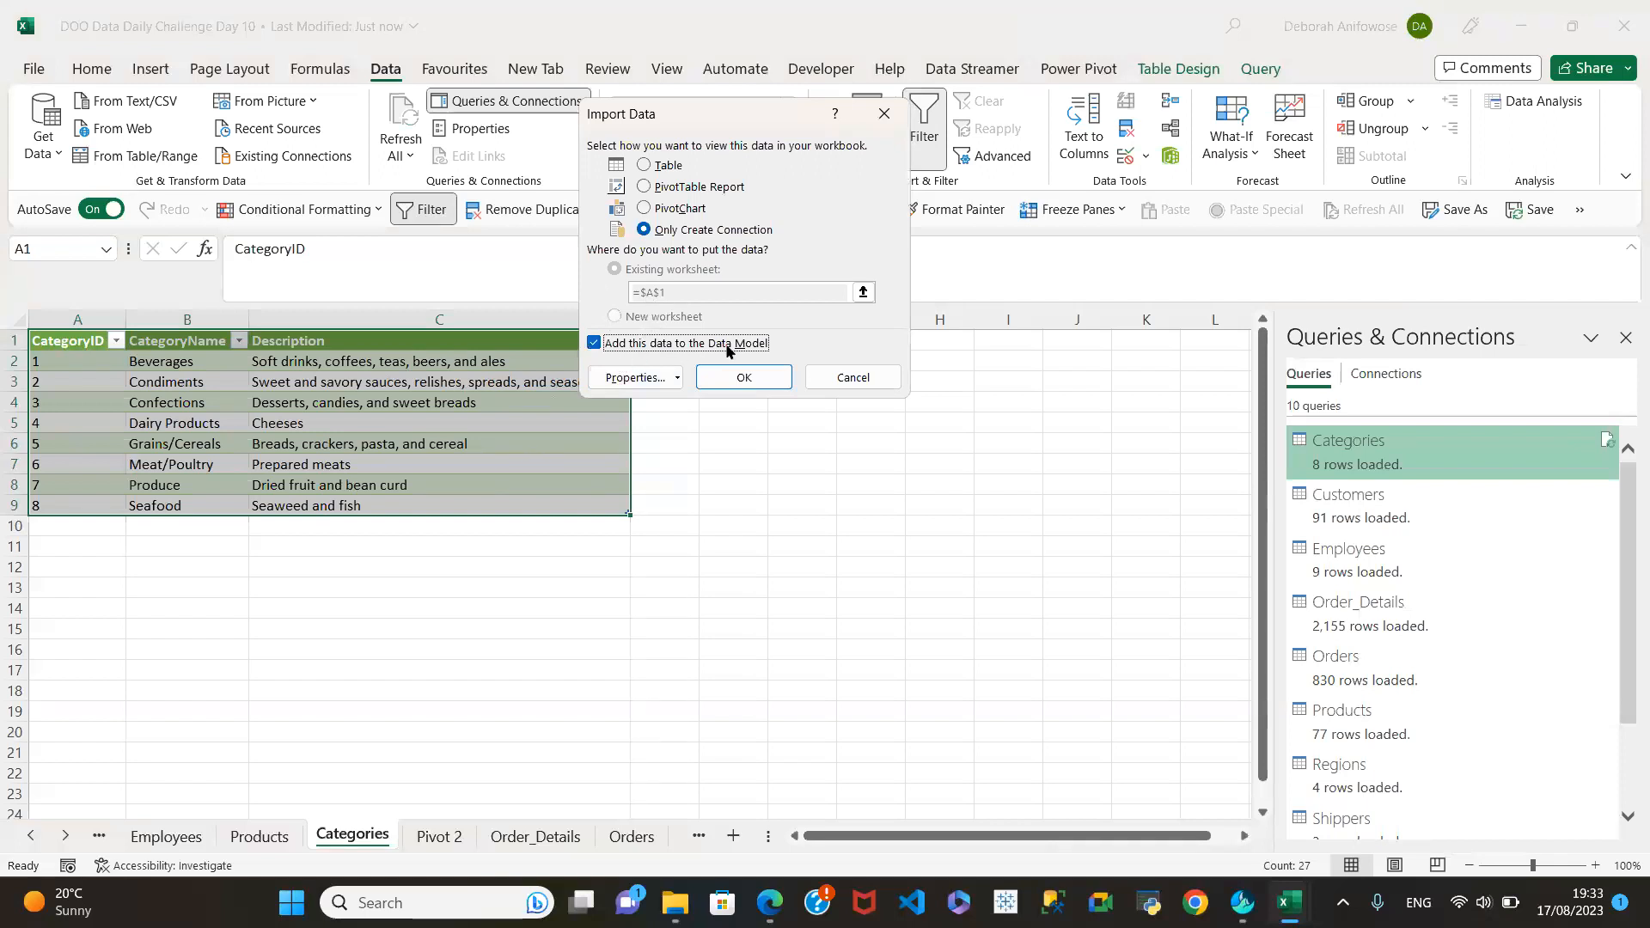
{"action": "left_click", "coordinate": [849, 375]}
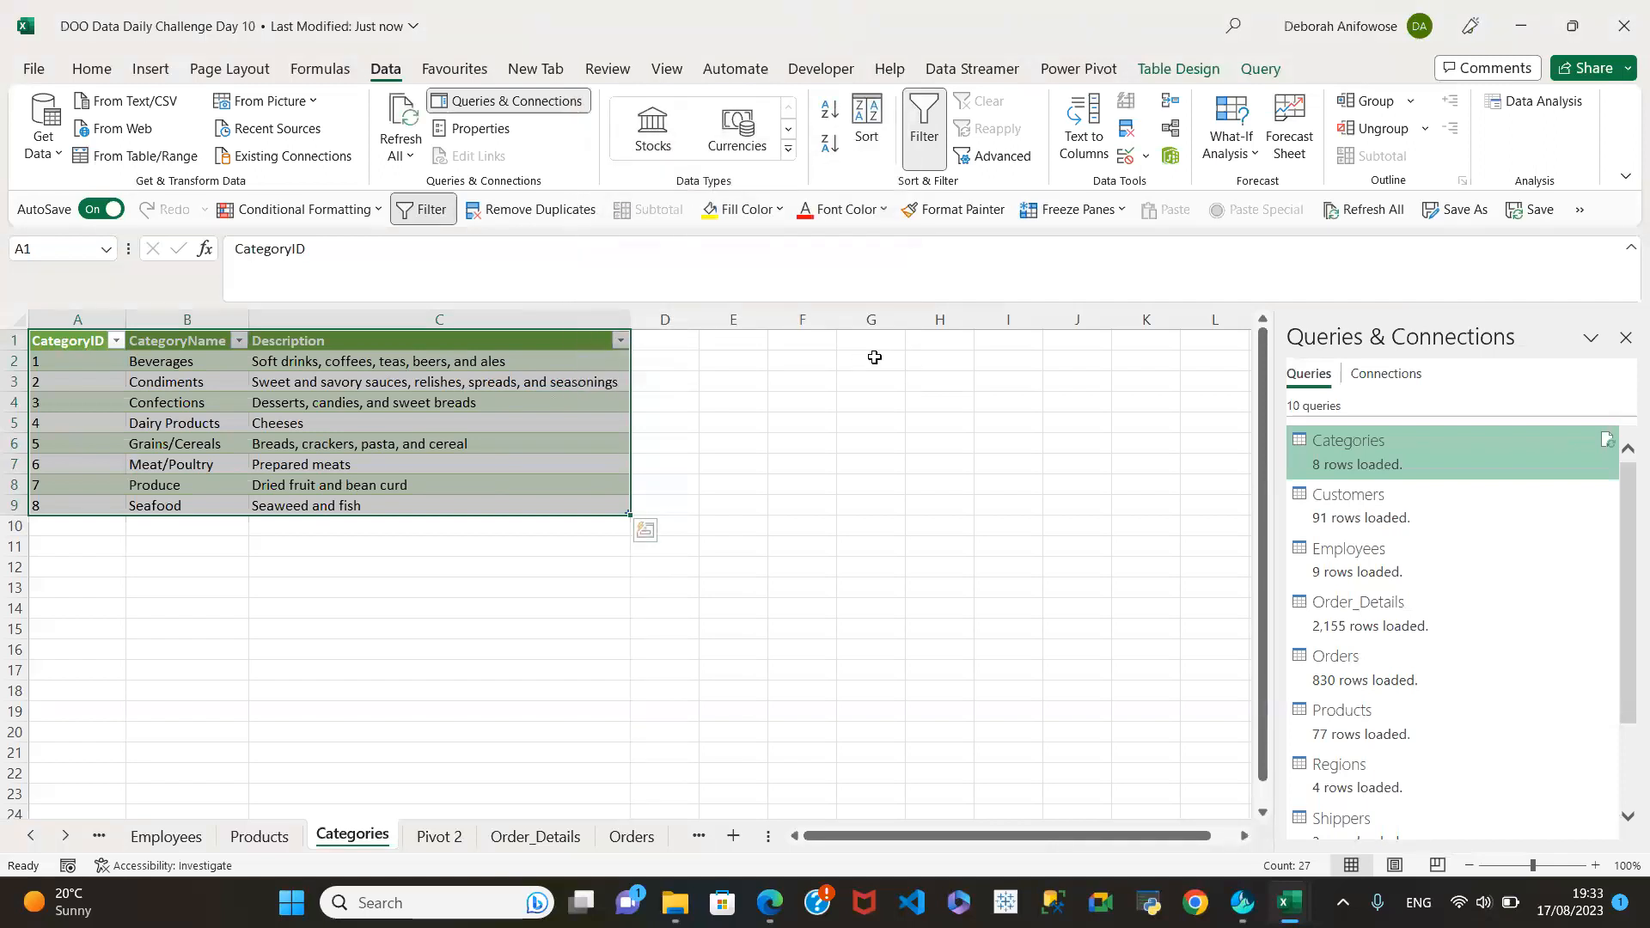
Refresh all queries and connections in the DOO Data Daily Challenge Day 10 workbook.
{"action": "left_click", "coordinate": [407, 155]}
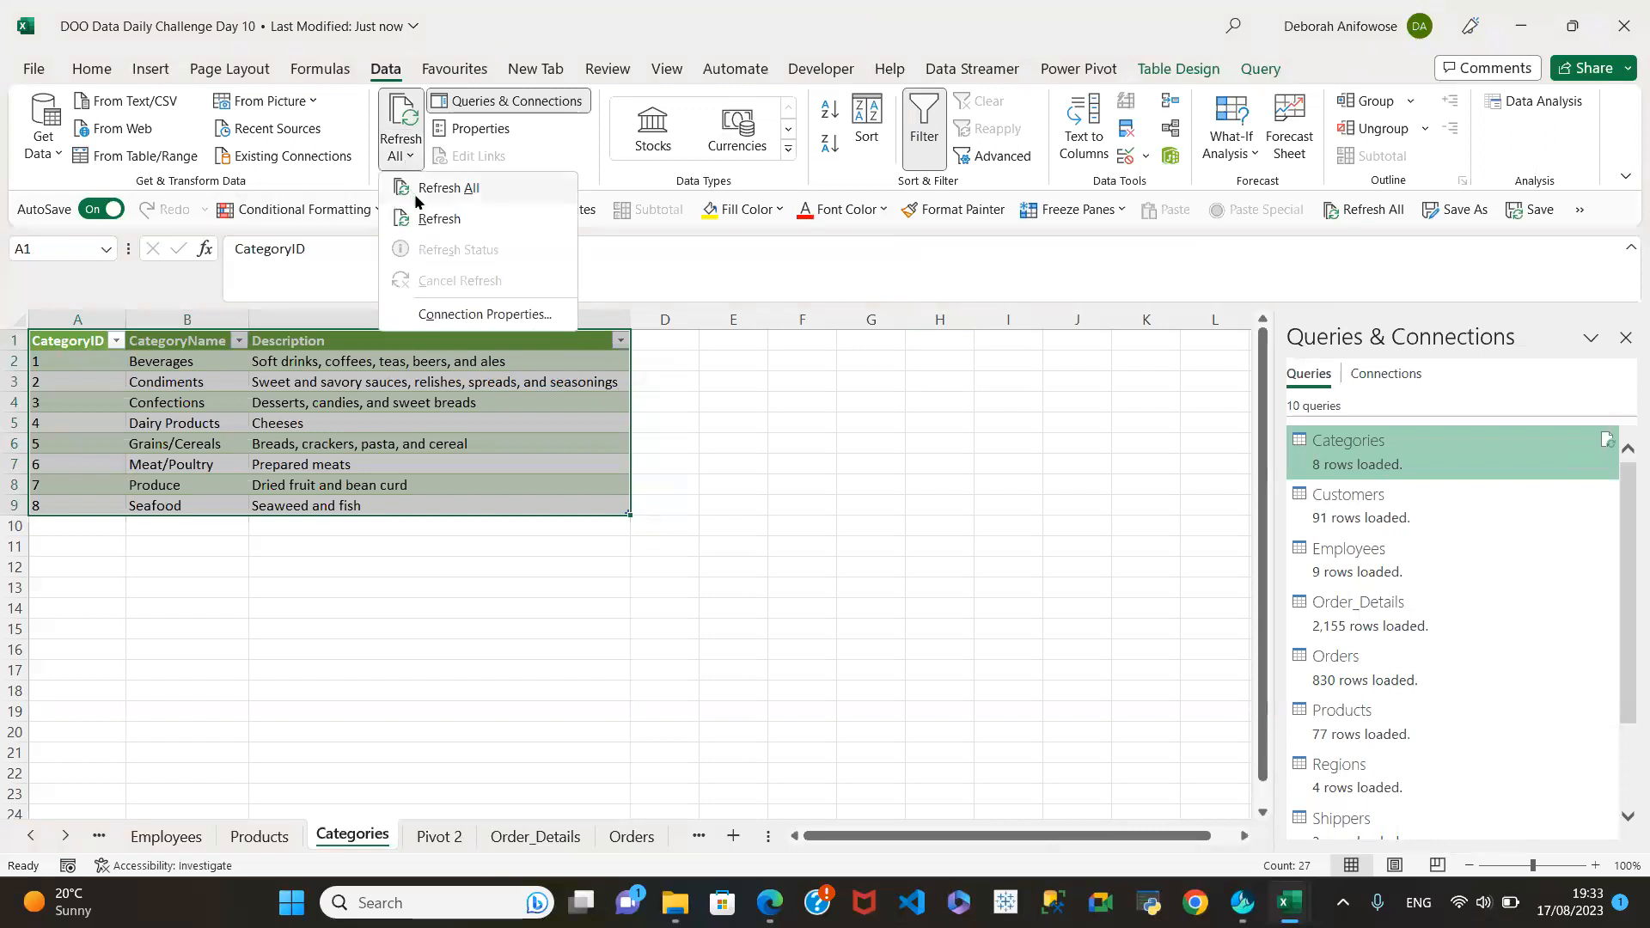
{"action": "left_click", "coordinate": [446, 188]}
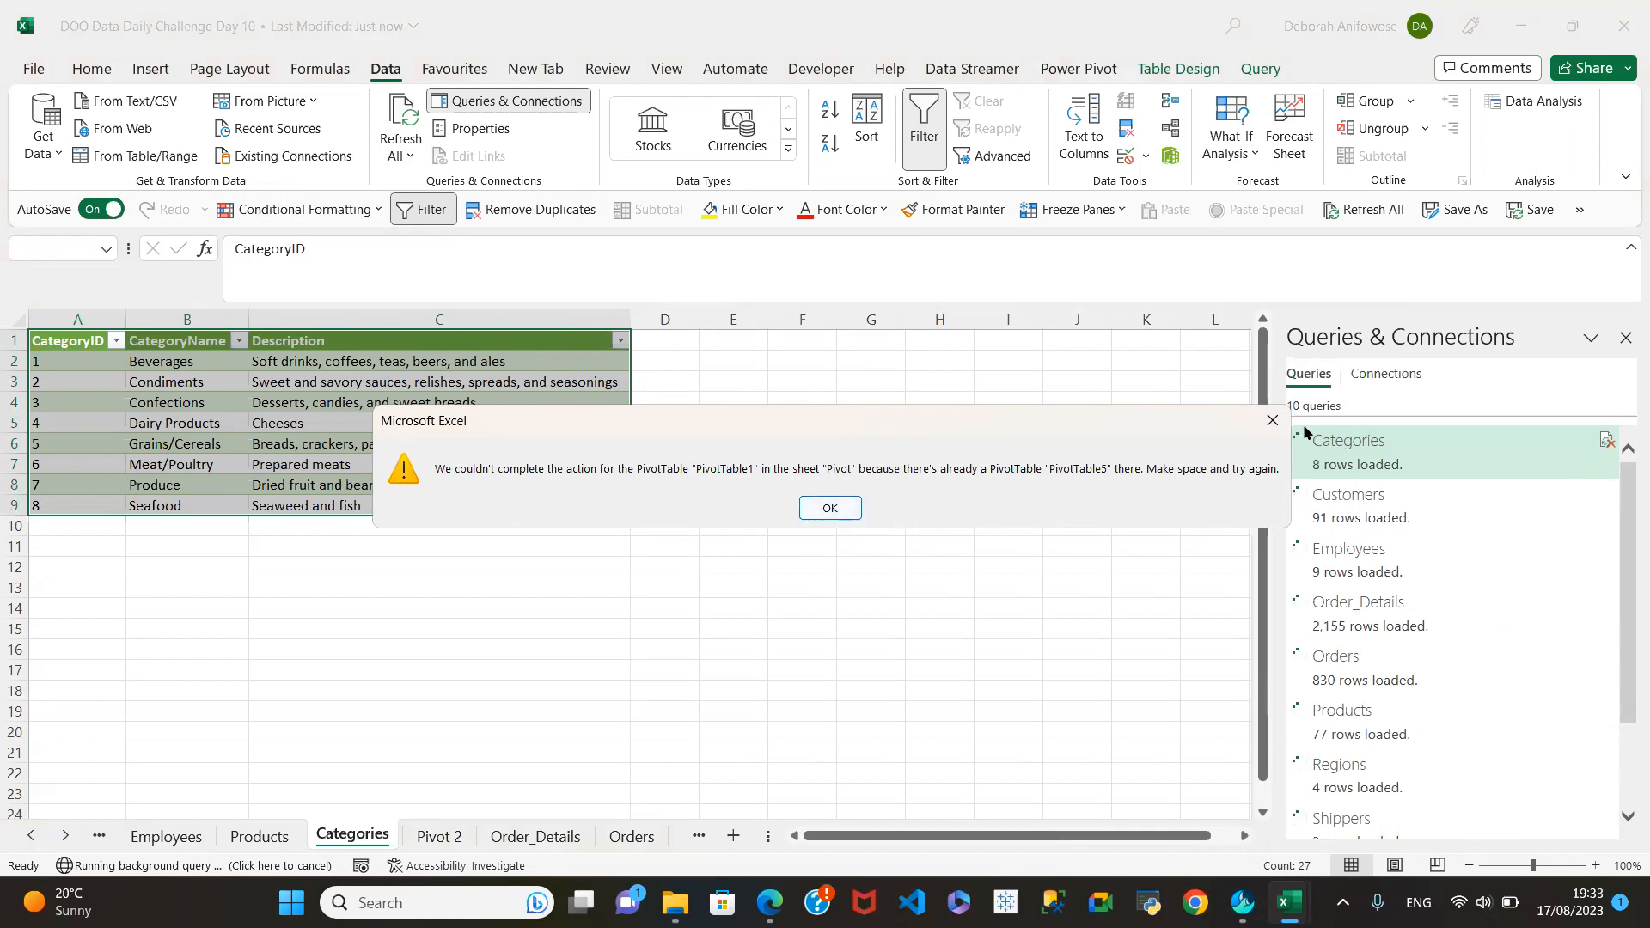
{"action": "left_click", "coordinate": [1275, 422]}
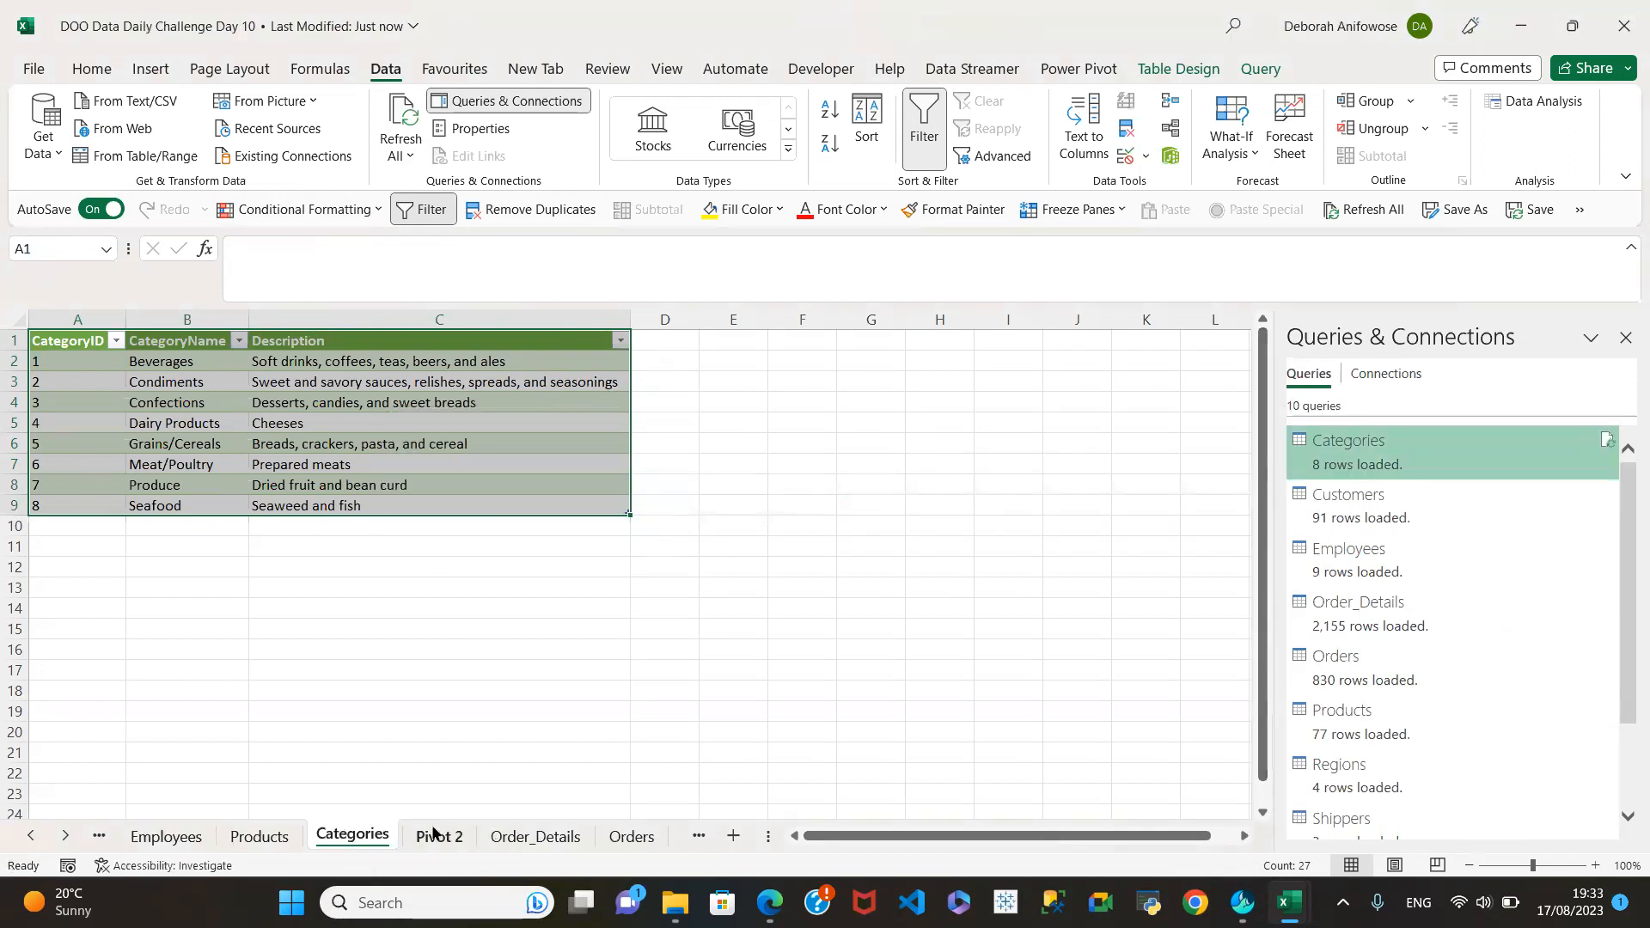
Check the query list of the DOO Data Daily Challenge Day 21 workbook and return to the Day 10 workbook.
{"action": "mouse_move", "coordinate": [1289, 902]}
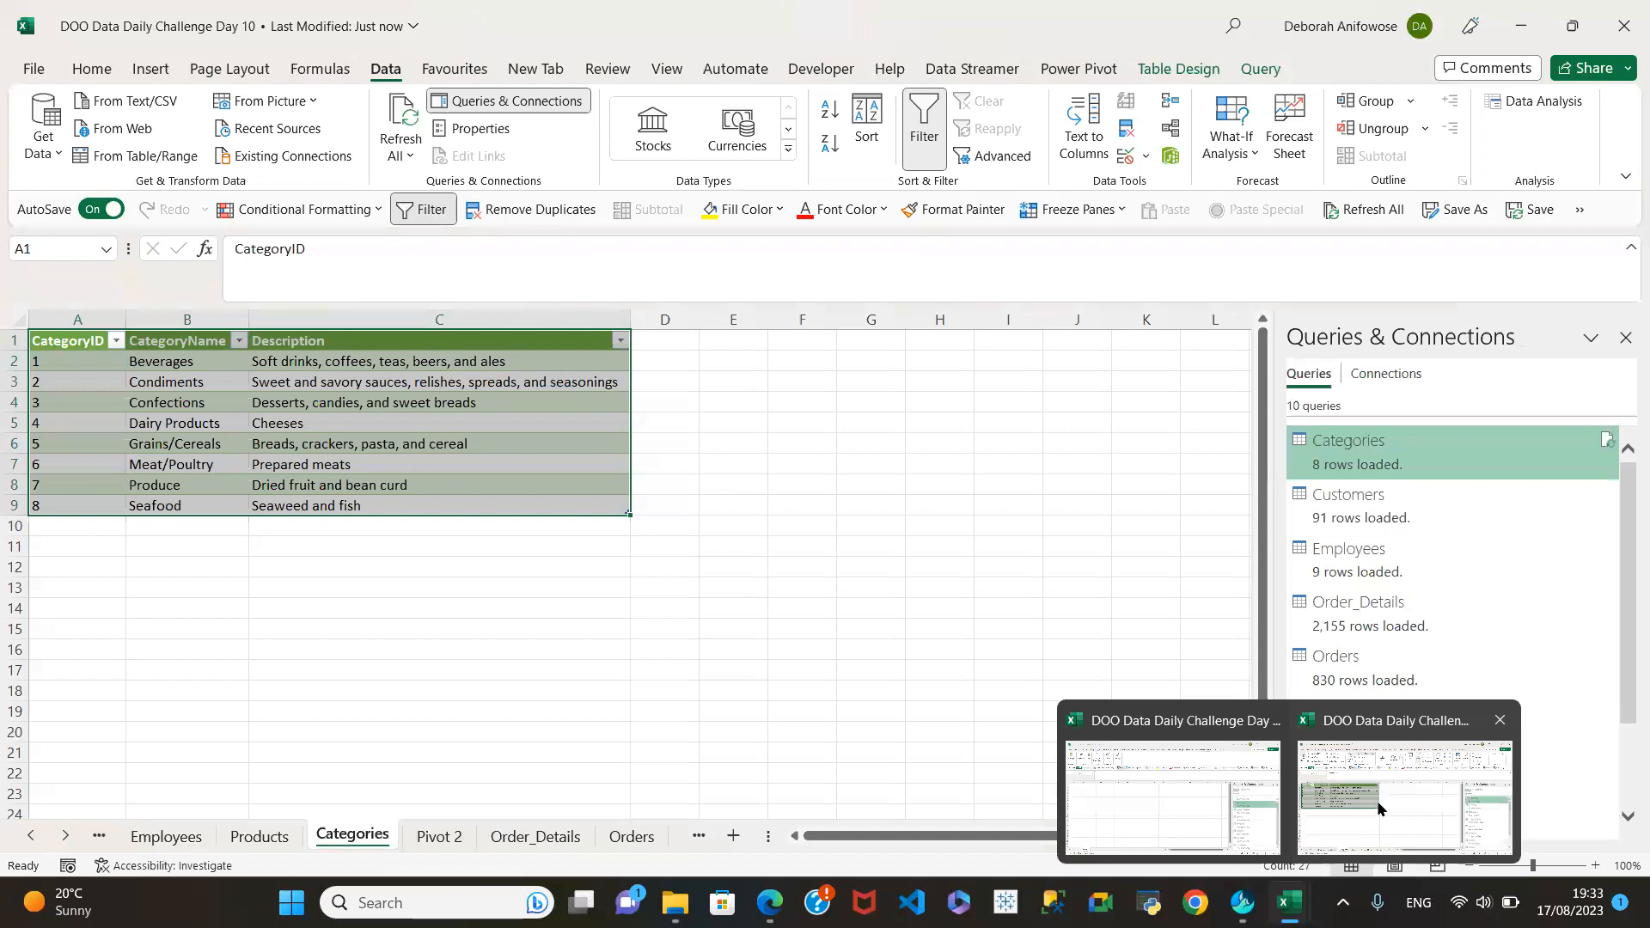
{"action": "left_click", "coordinate": [1160, 807]}
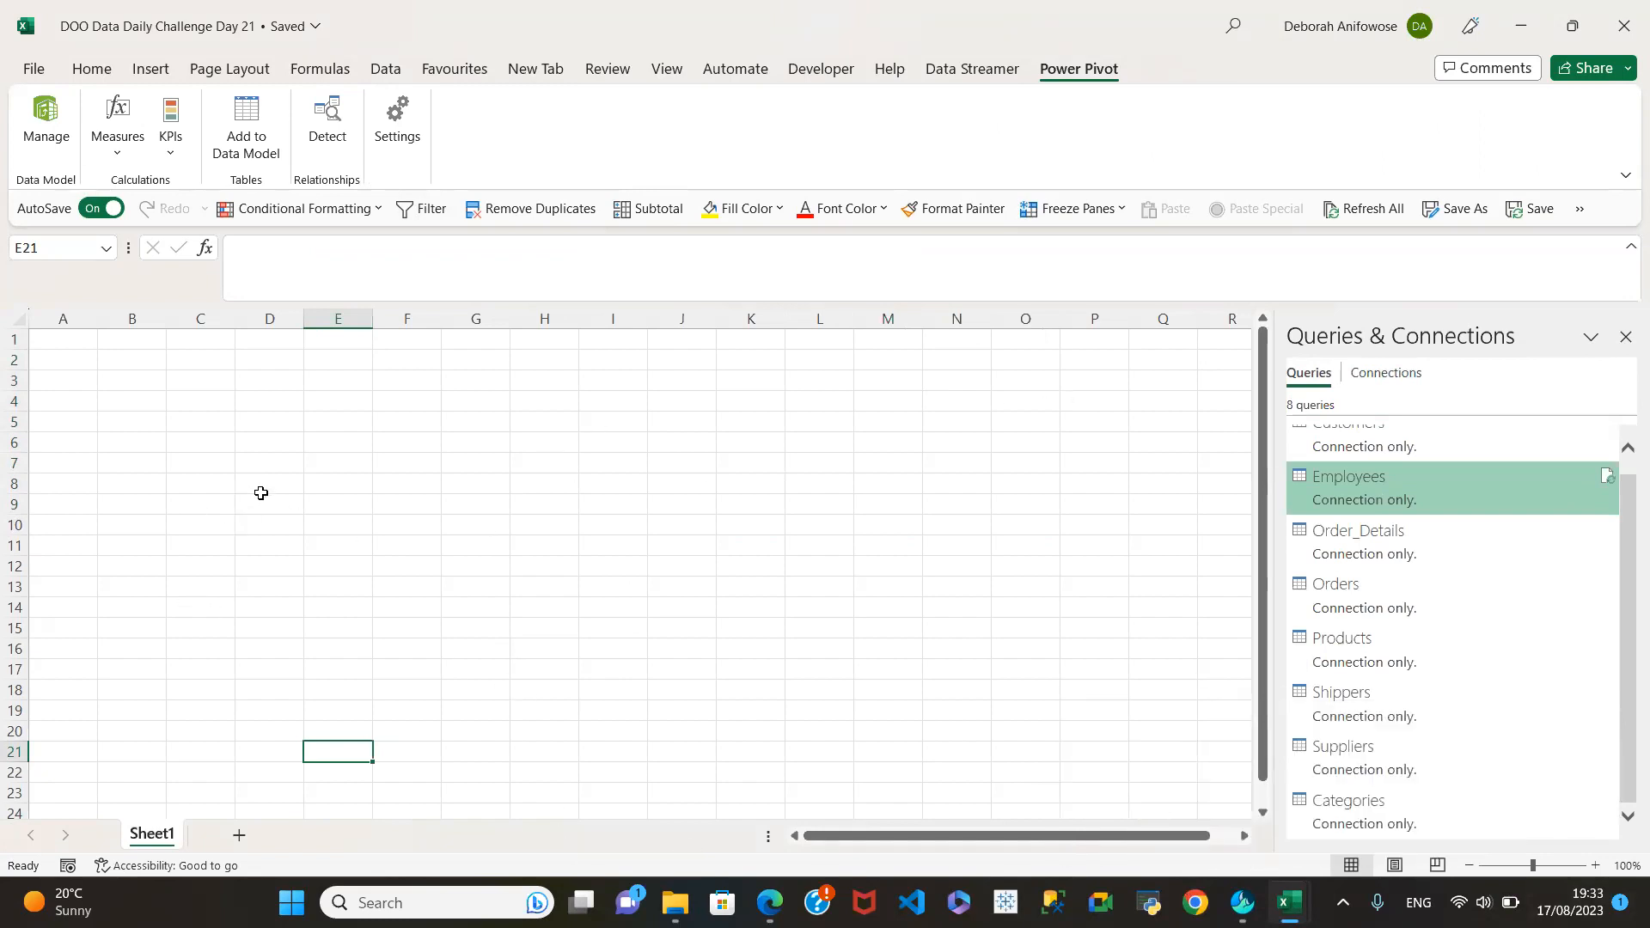
{"action": "mouse_move", "coordinate": [1289, 893]}
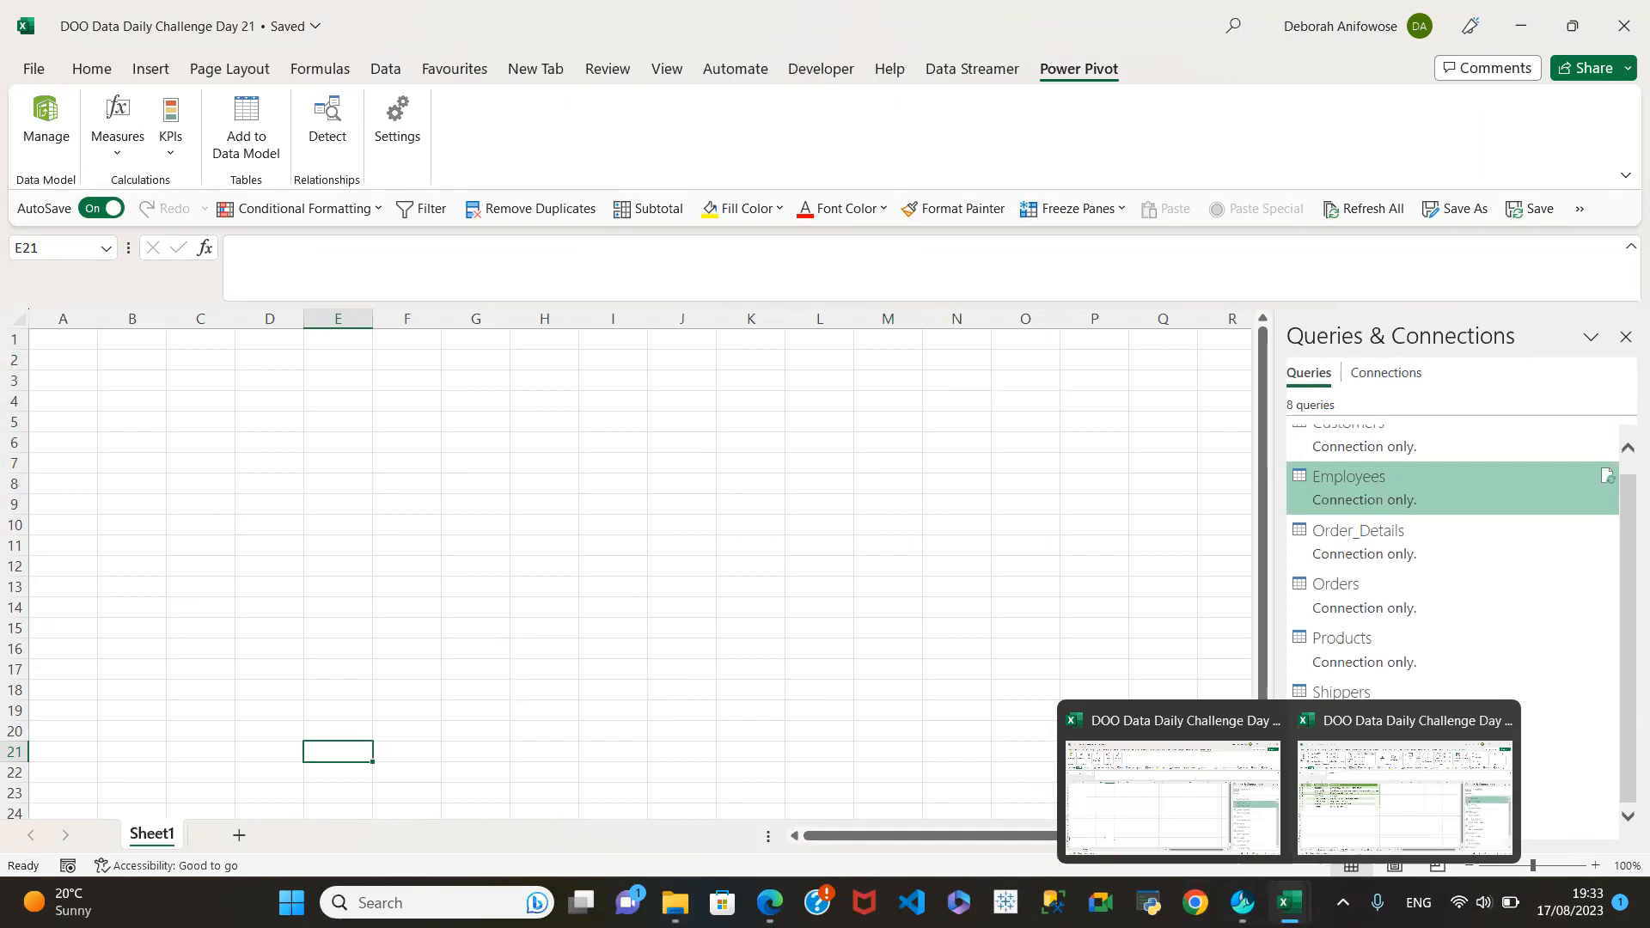
{"action": "left_click", "coordinate": [1370, 791]}
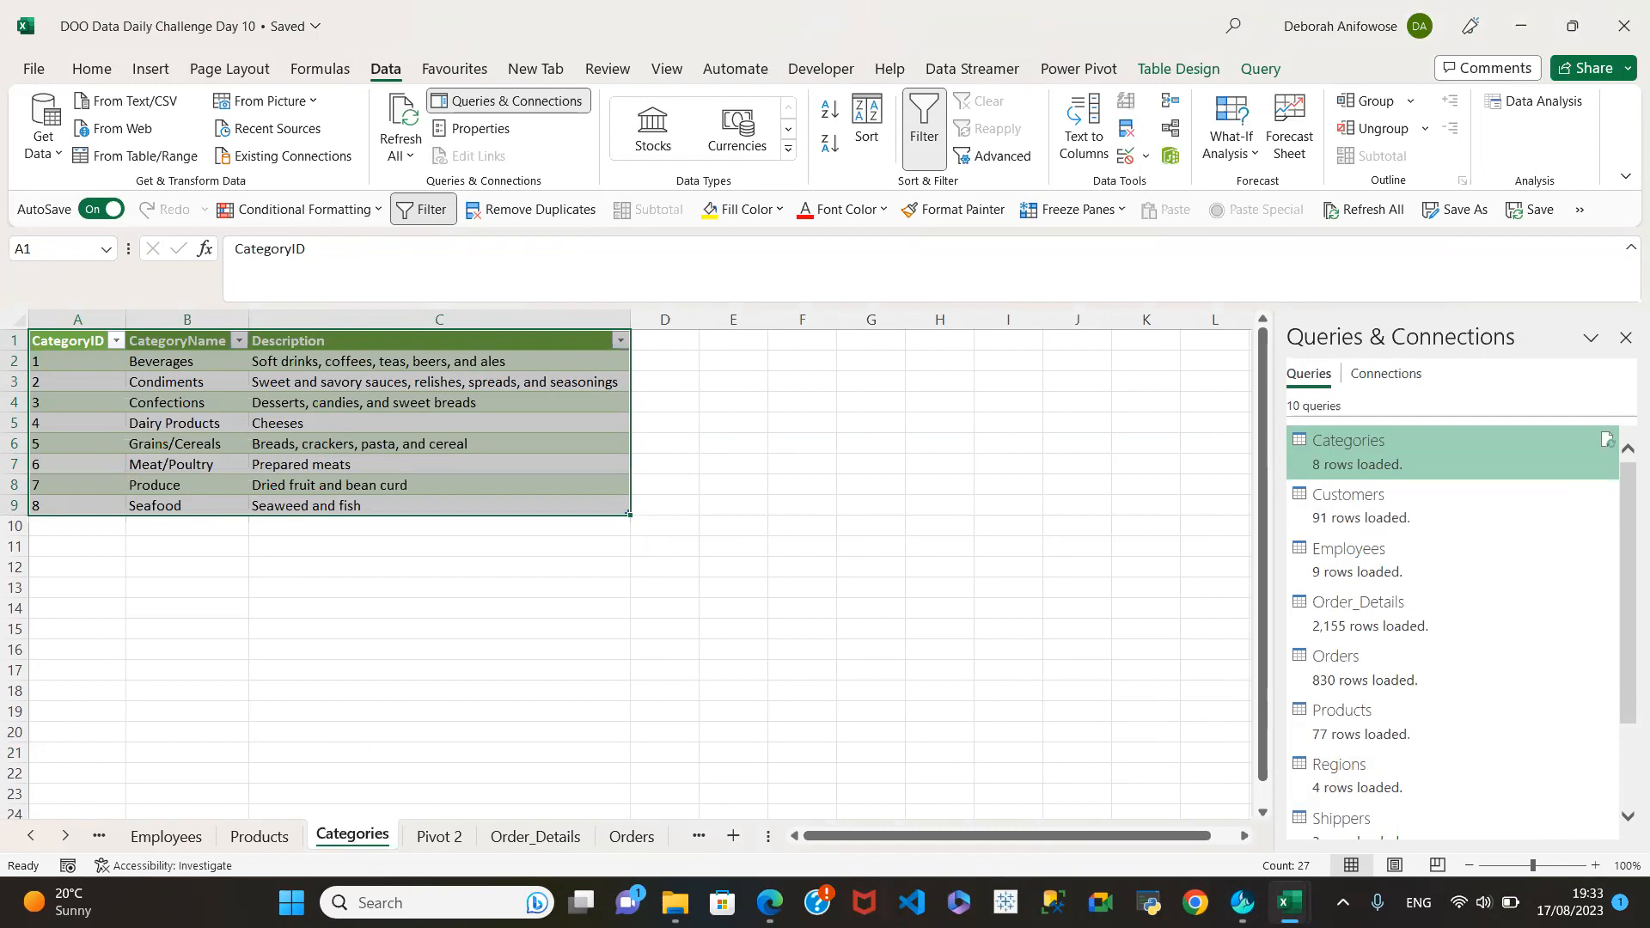
Look through the Territories, Suppliers and Regions sheets and review the requirement list on the Business Requirement sheet.
{"action": "left_click", "coordinate": [698, 835]}
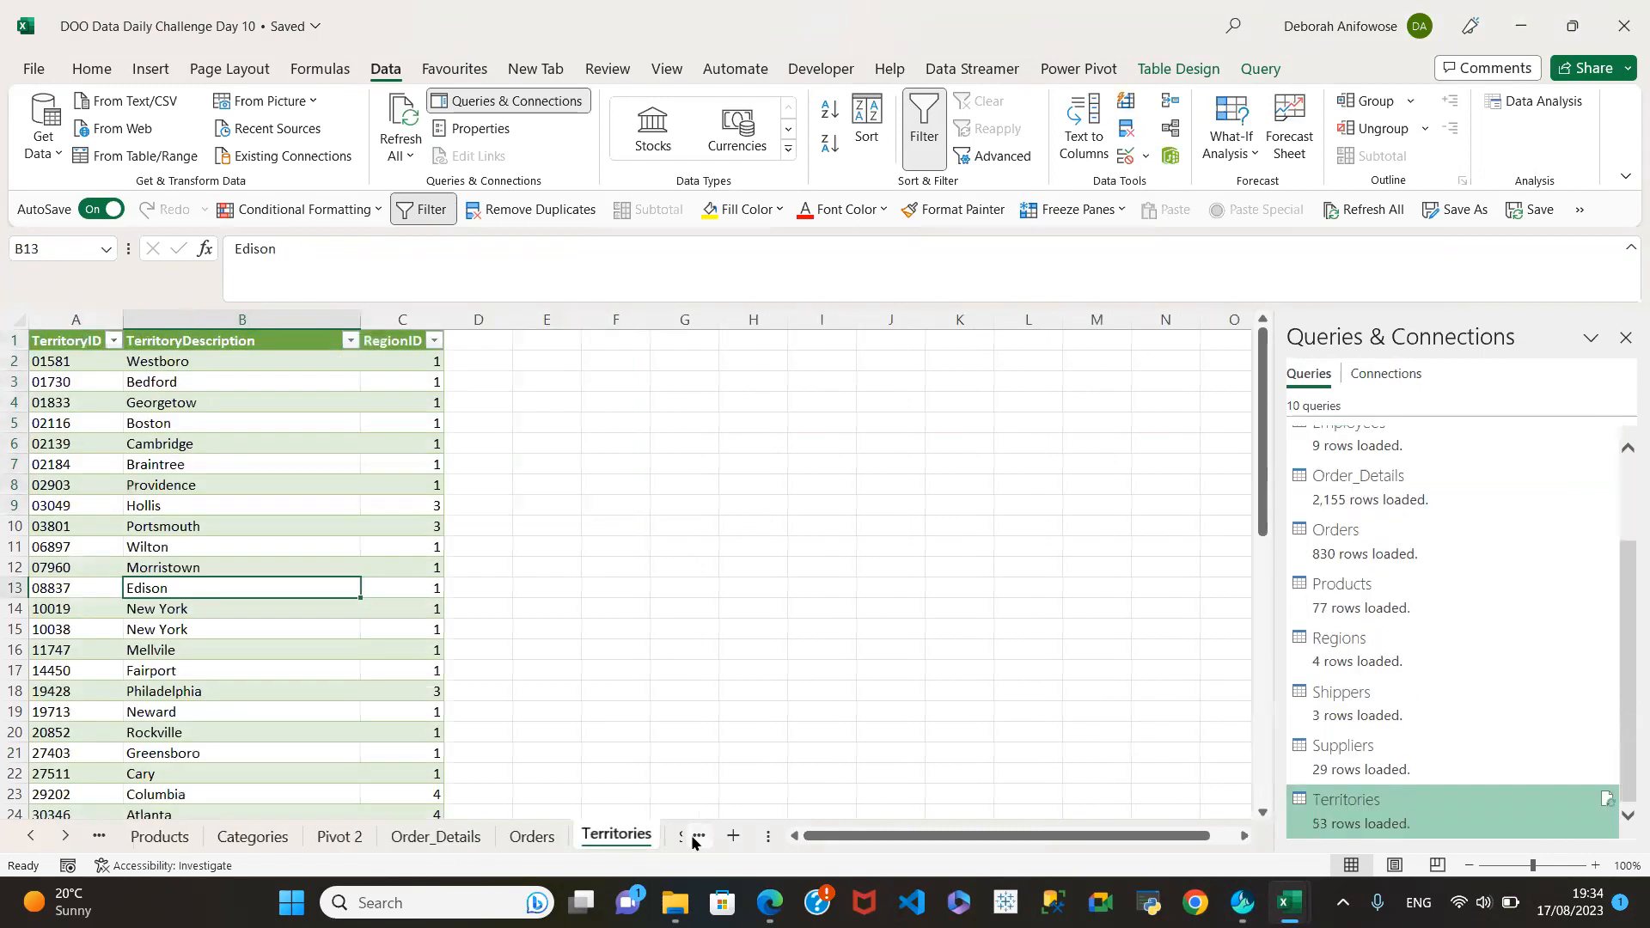
{"action": "left_click", "coordinate": [698, 835]}
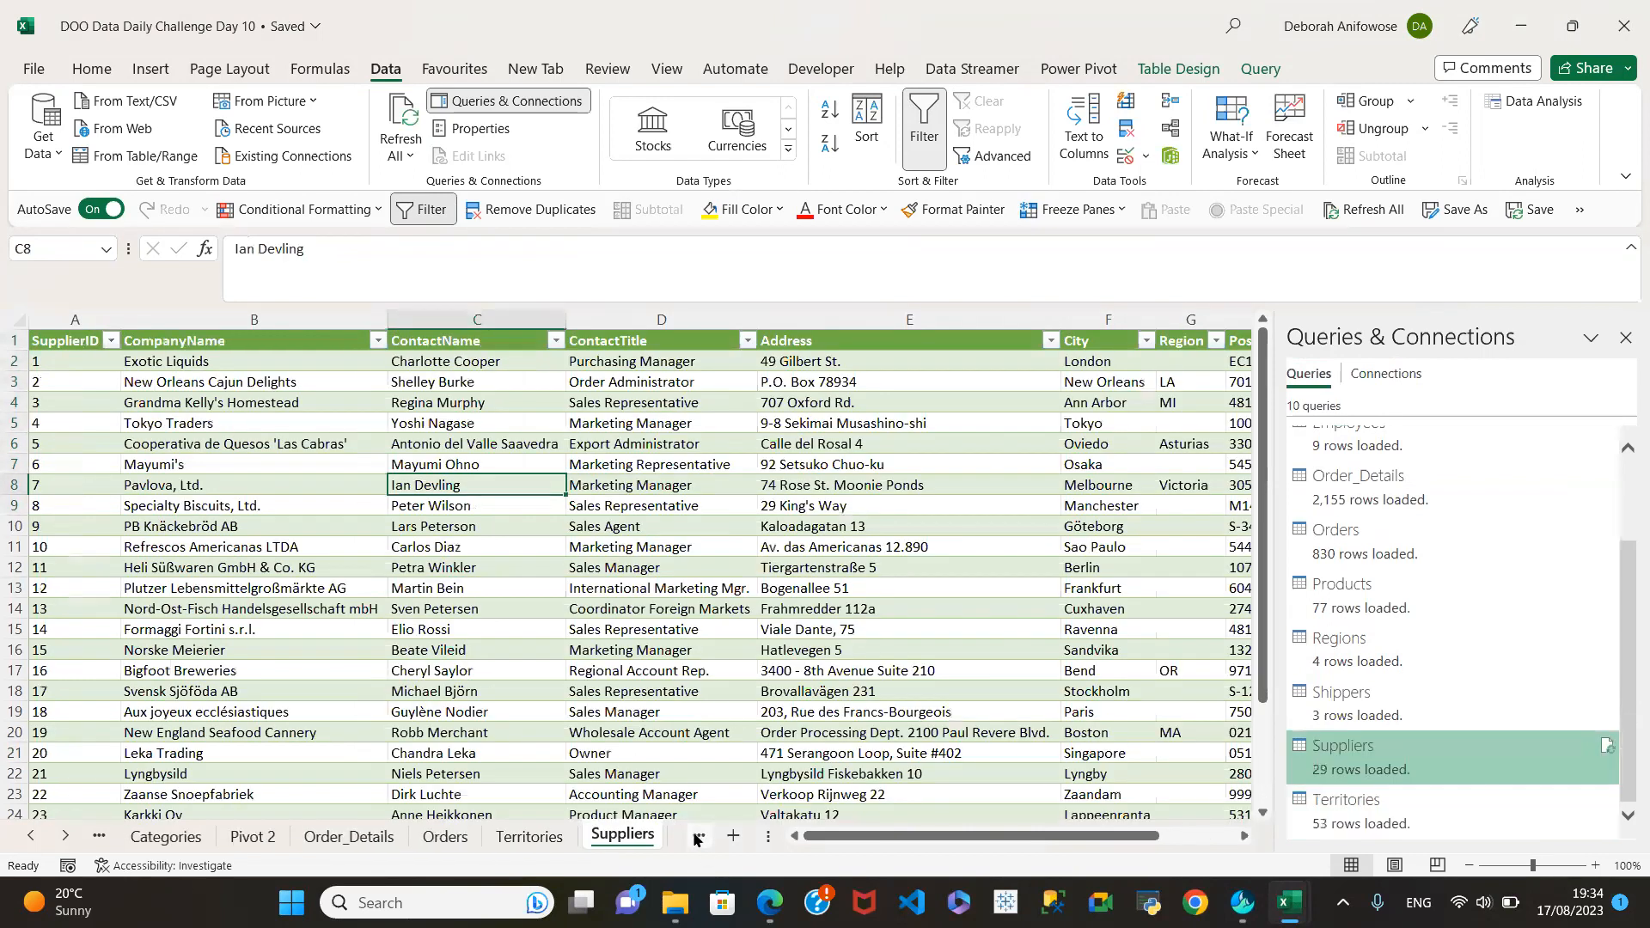
{"action": "left_click", "coordinate": [699, 835]}
{"action": "left_click", "coordinate": [698, 835]}
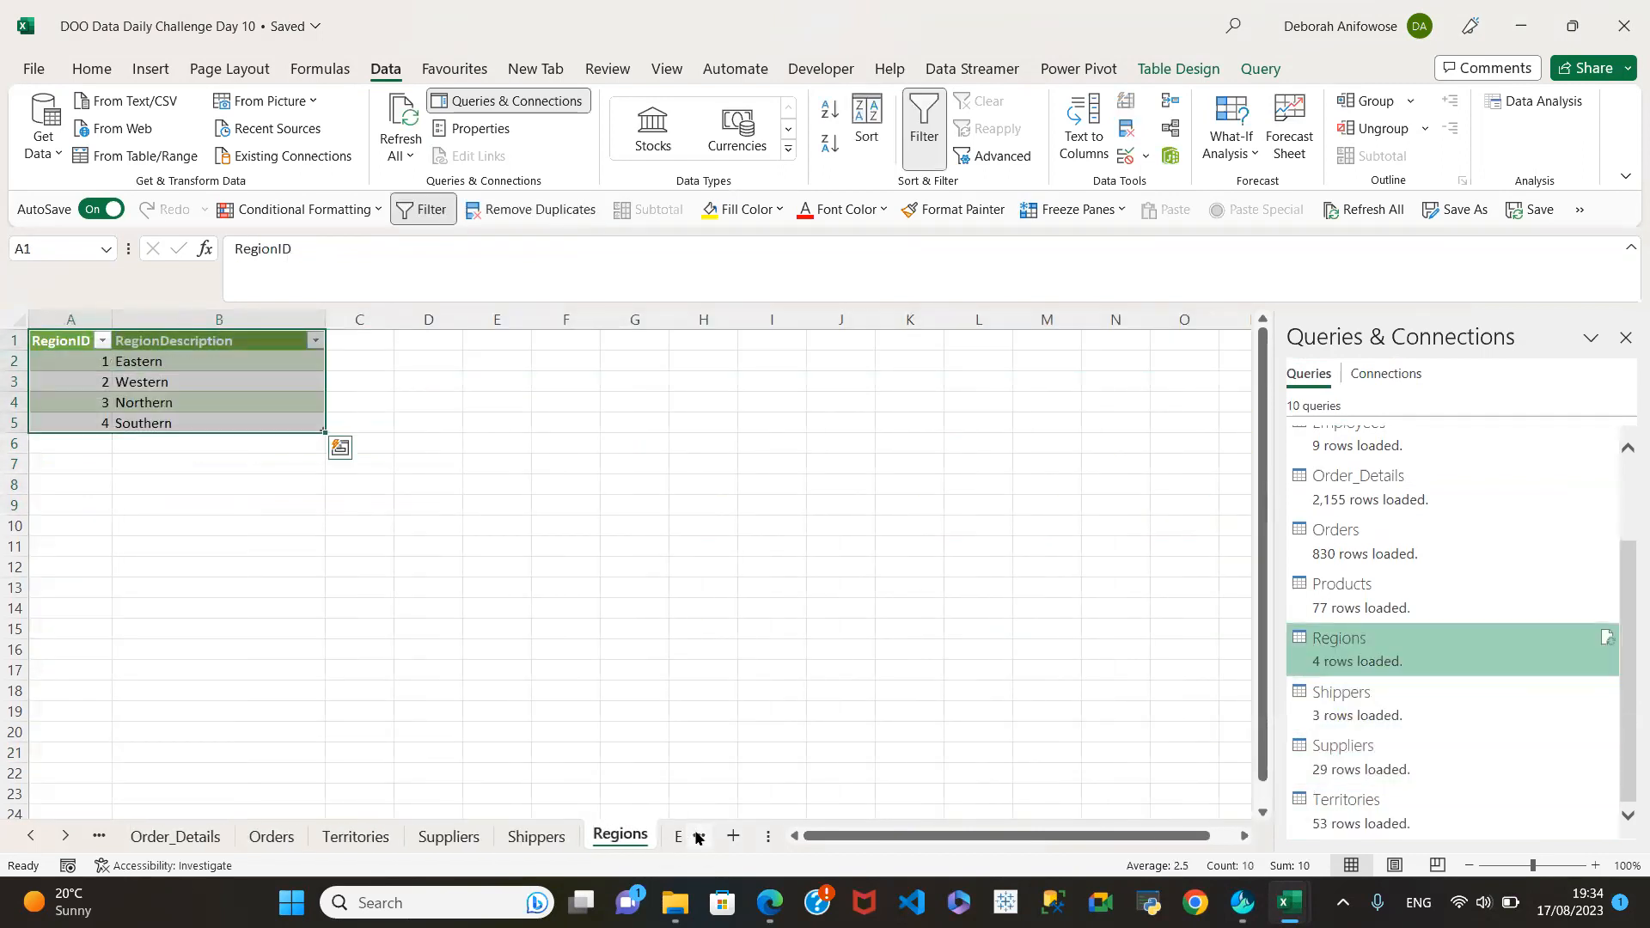
{"action": "left_click", "coordinate": [698, 836]}
{"action": "left_click", "coordinate": [694, 836]}
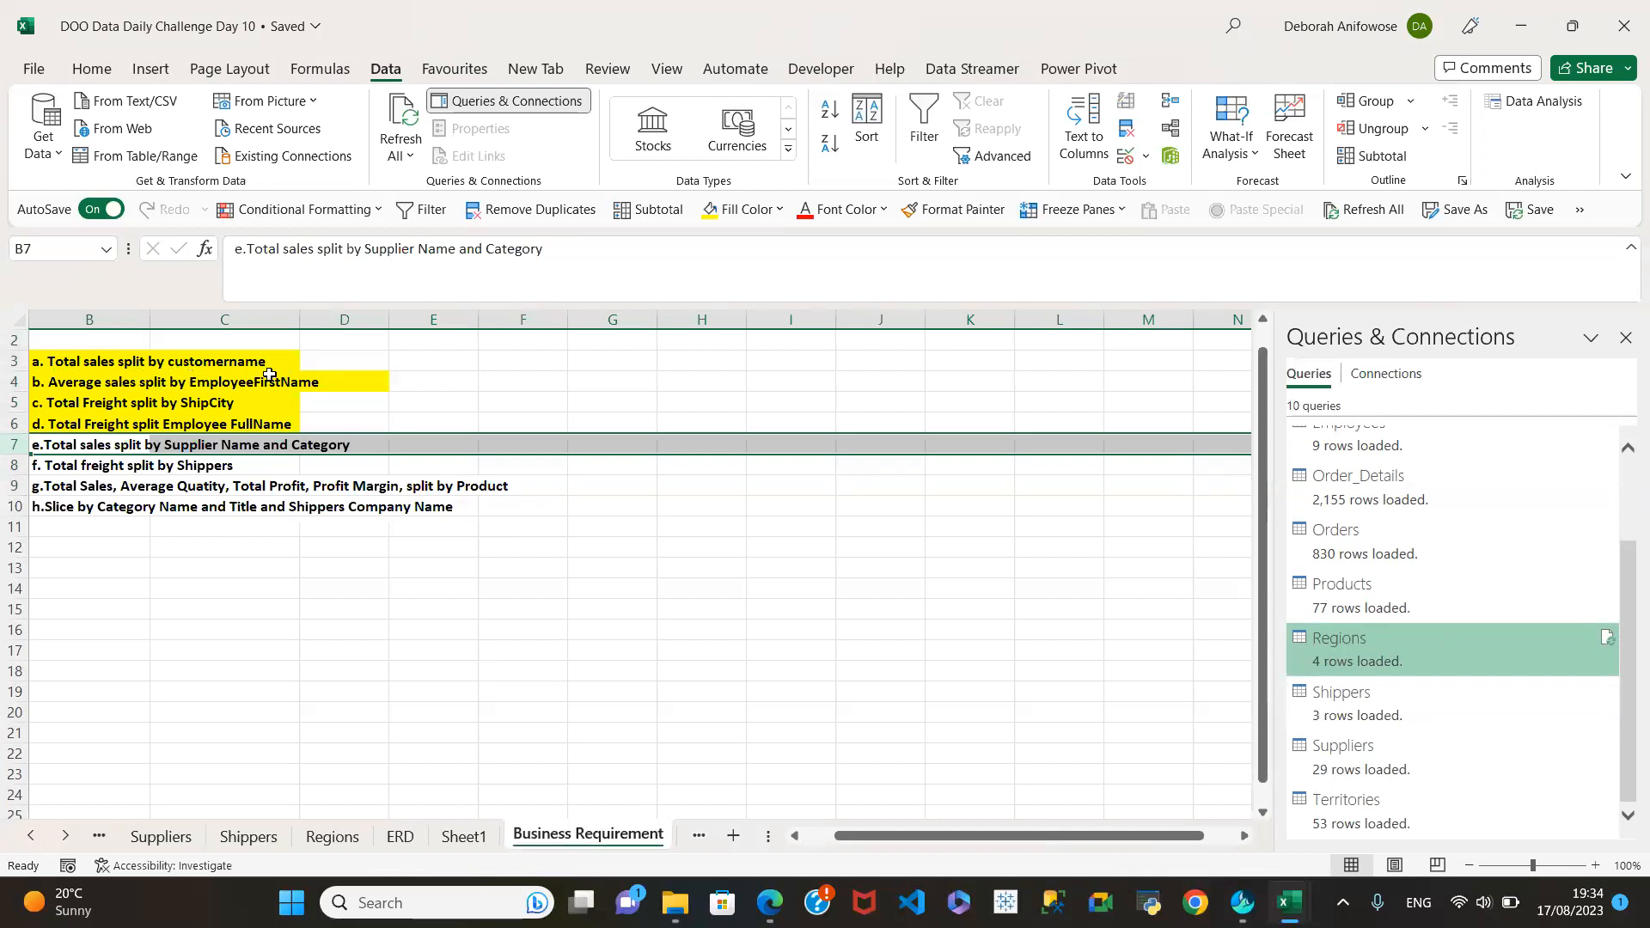
Switch to the Day 21 workbook, review the Order_Details columns in the Power Query Editor, and close and load the queries.
{"action": "left_click", "coordinate": [1519, 32]}
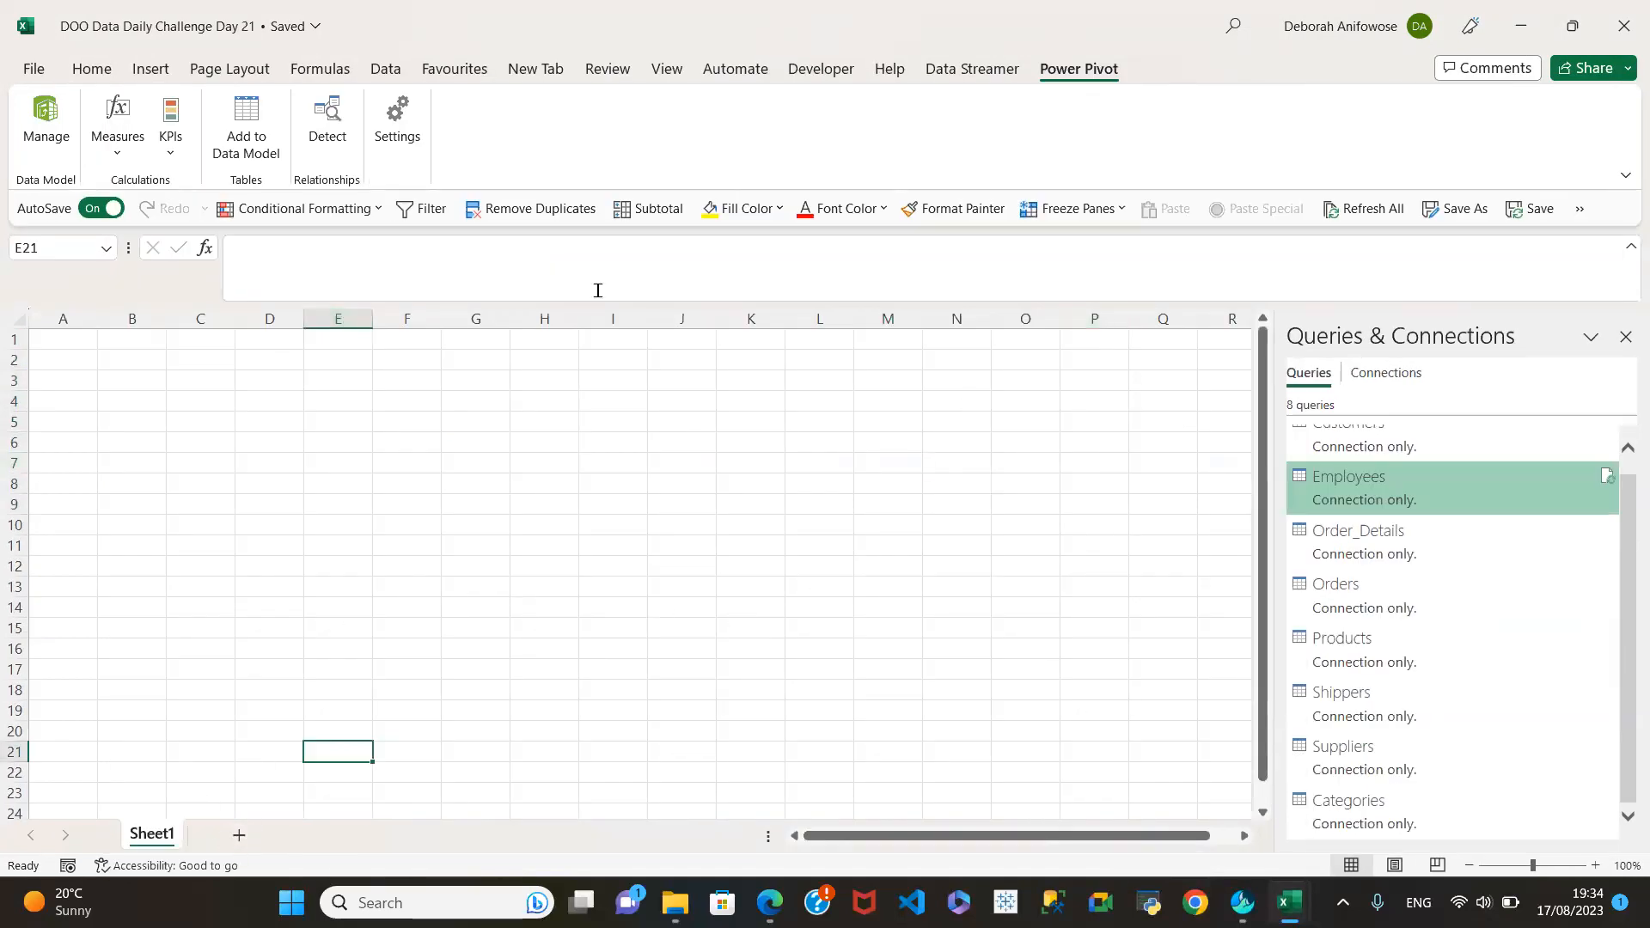
{"action": "right_click", "coordinate": [1349, 479]}
{"action": "left_click", "coordinate": [1392, 521]}
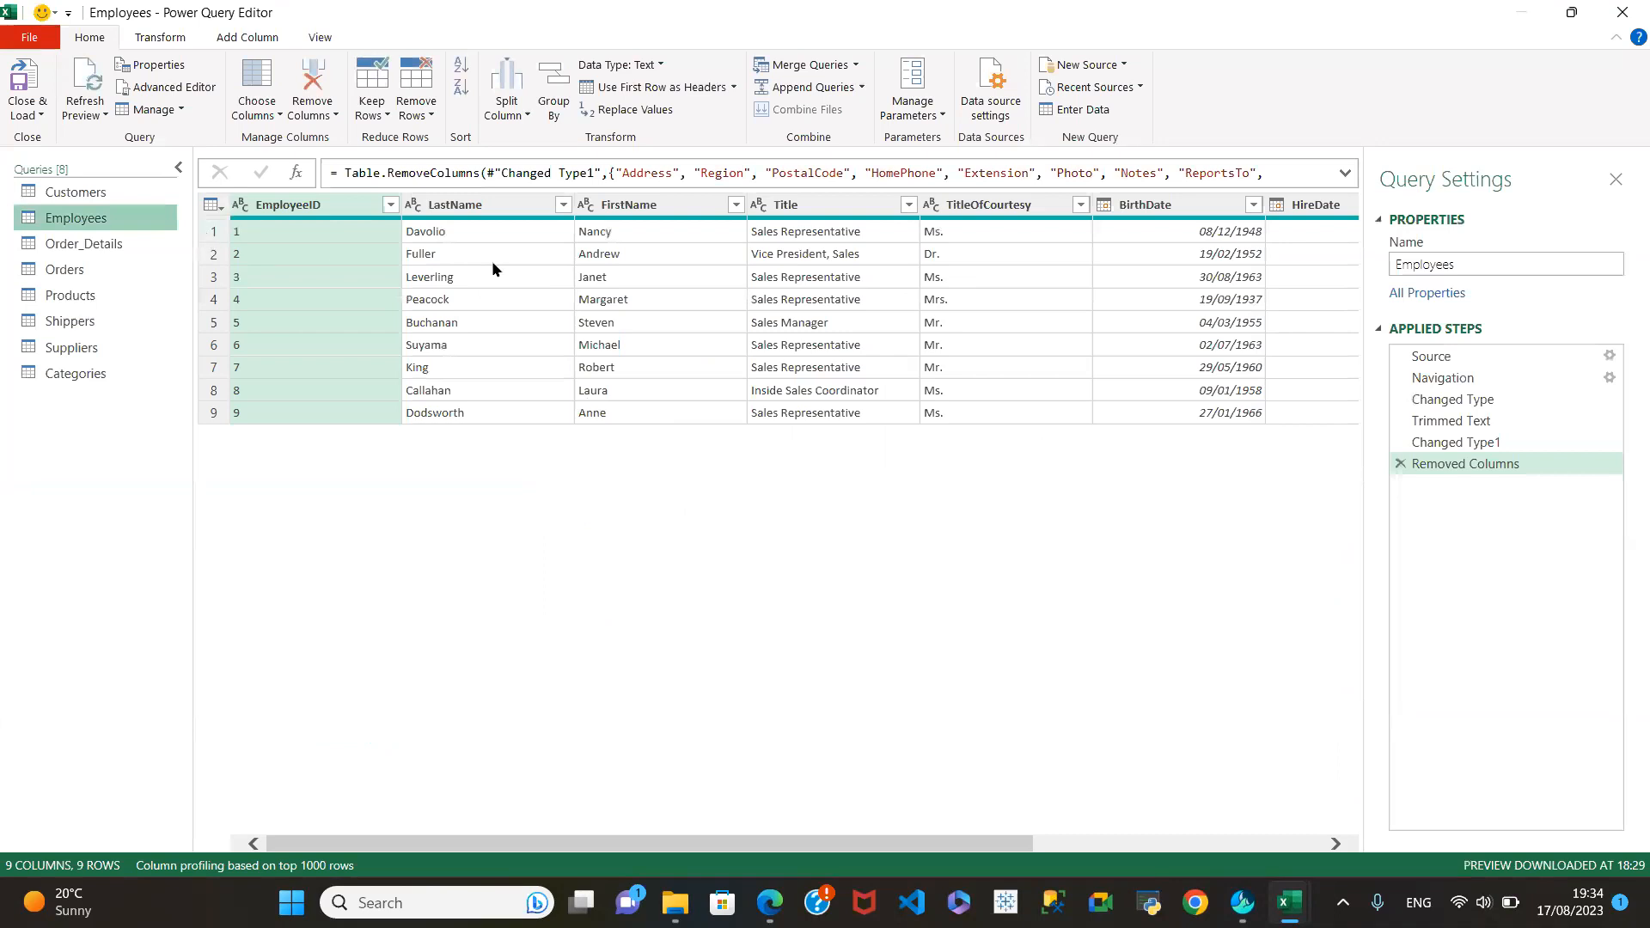
{"action": "left_click", "coordinate": [78, 246]}
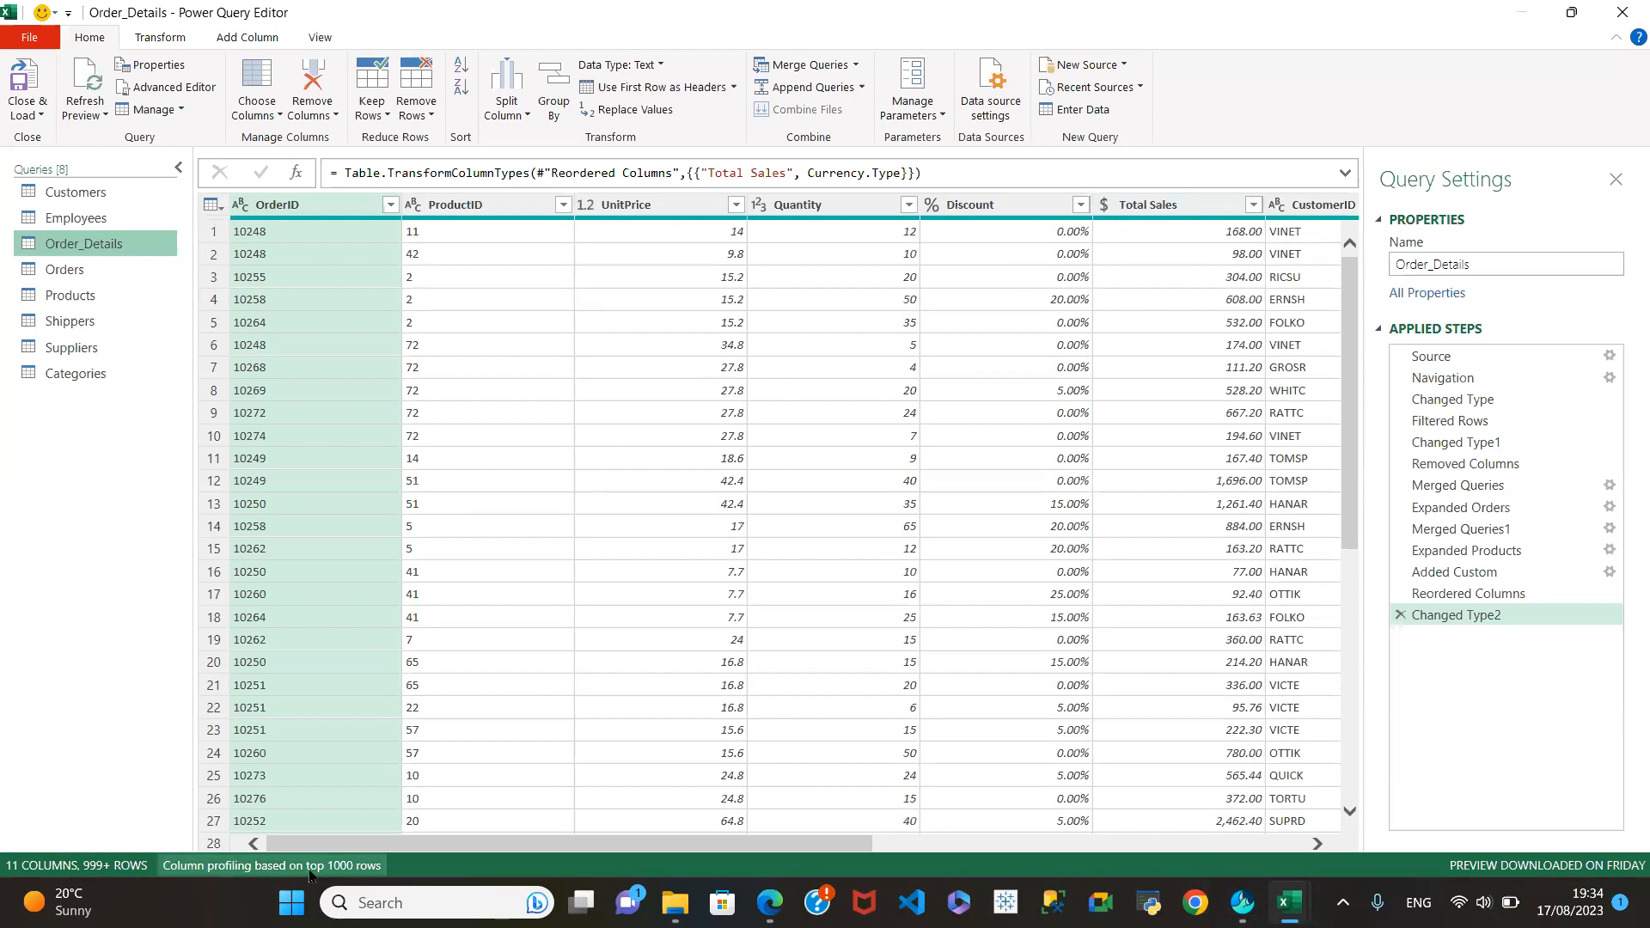
{"action": "left_click_drag", "start_coordinate": [557, 846], "coordinate": [793, 846]}
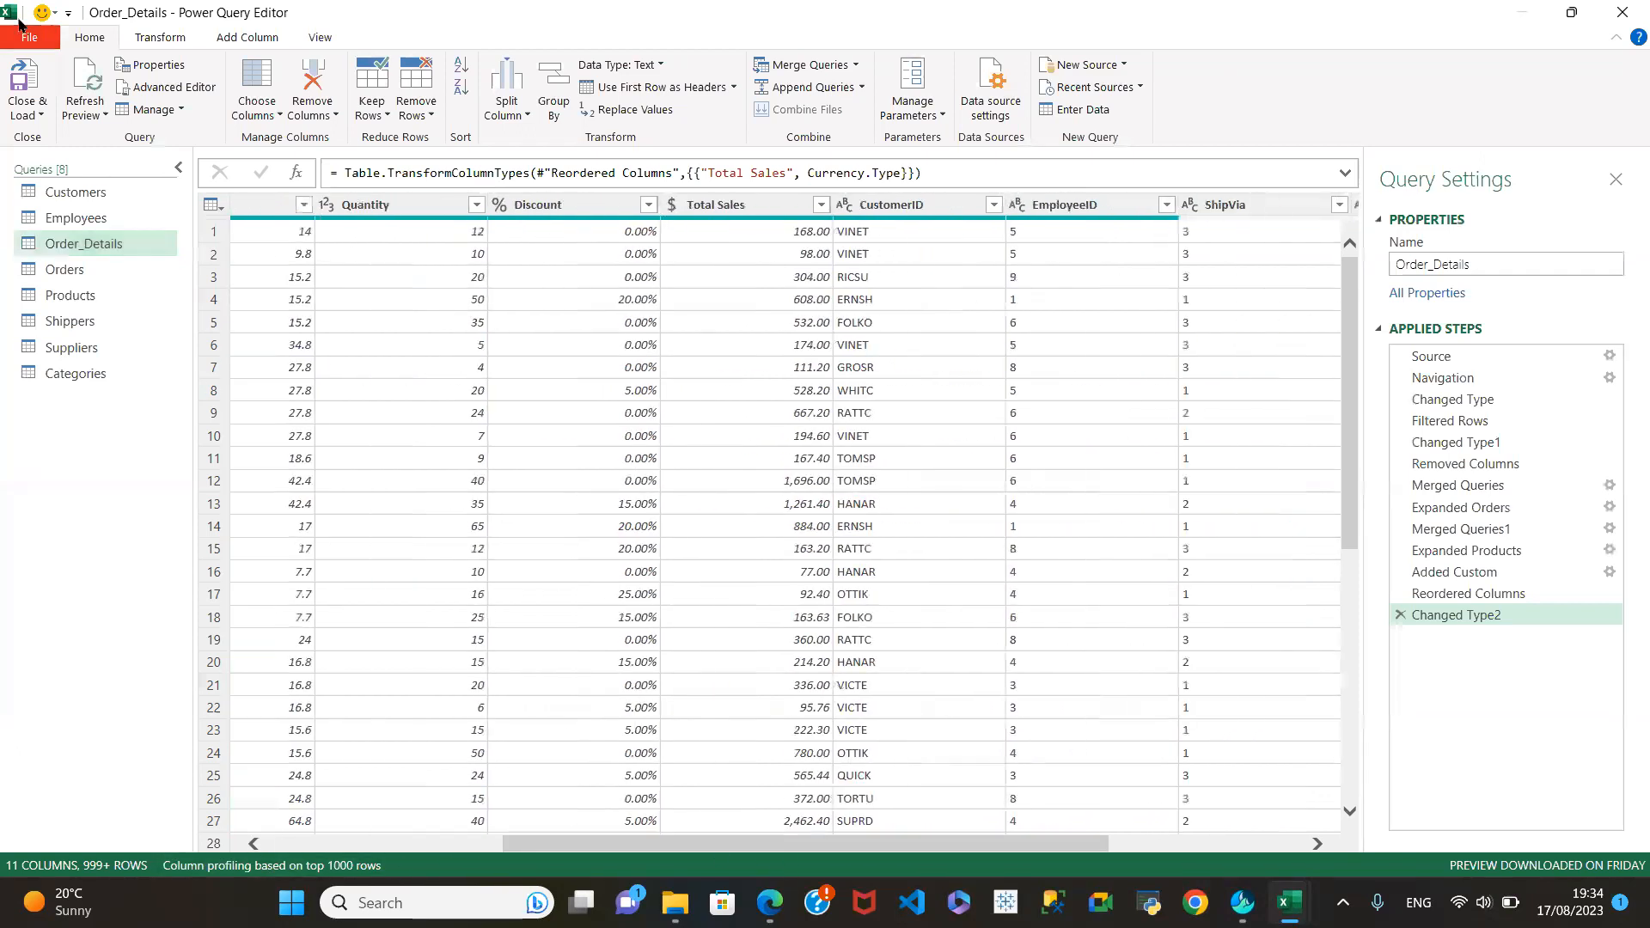
{"action": "left_click", "coordinate": [26, 112]}
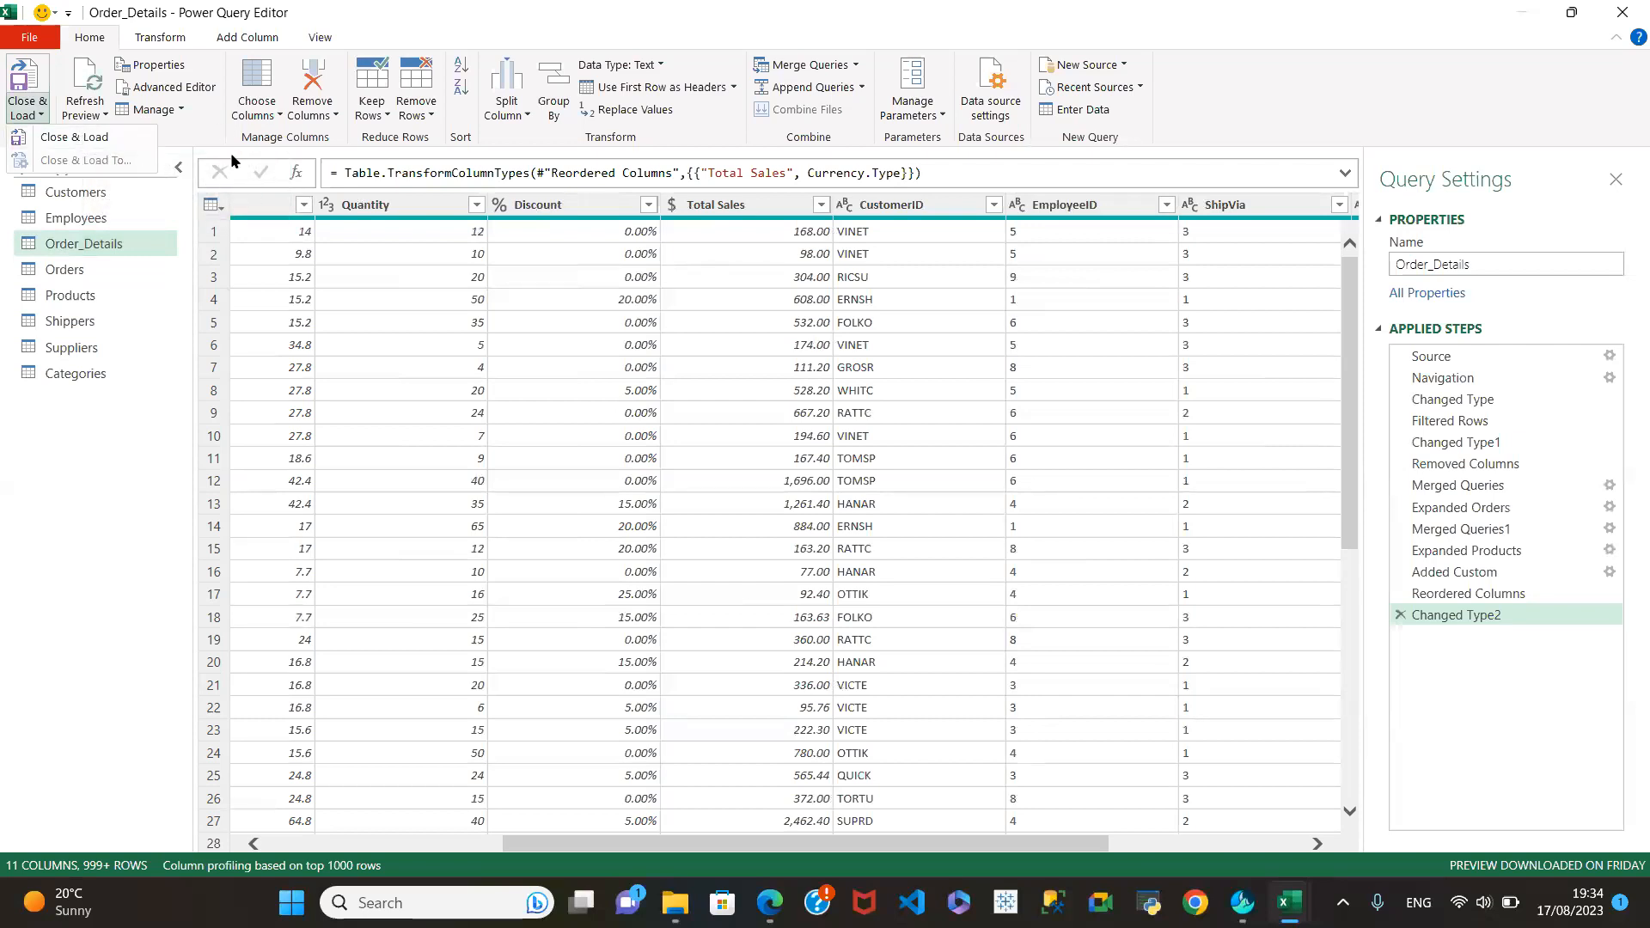
{"action": "left_click", "coordinate": [75, 137]}
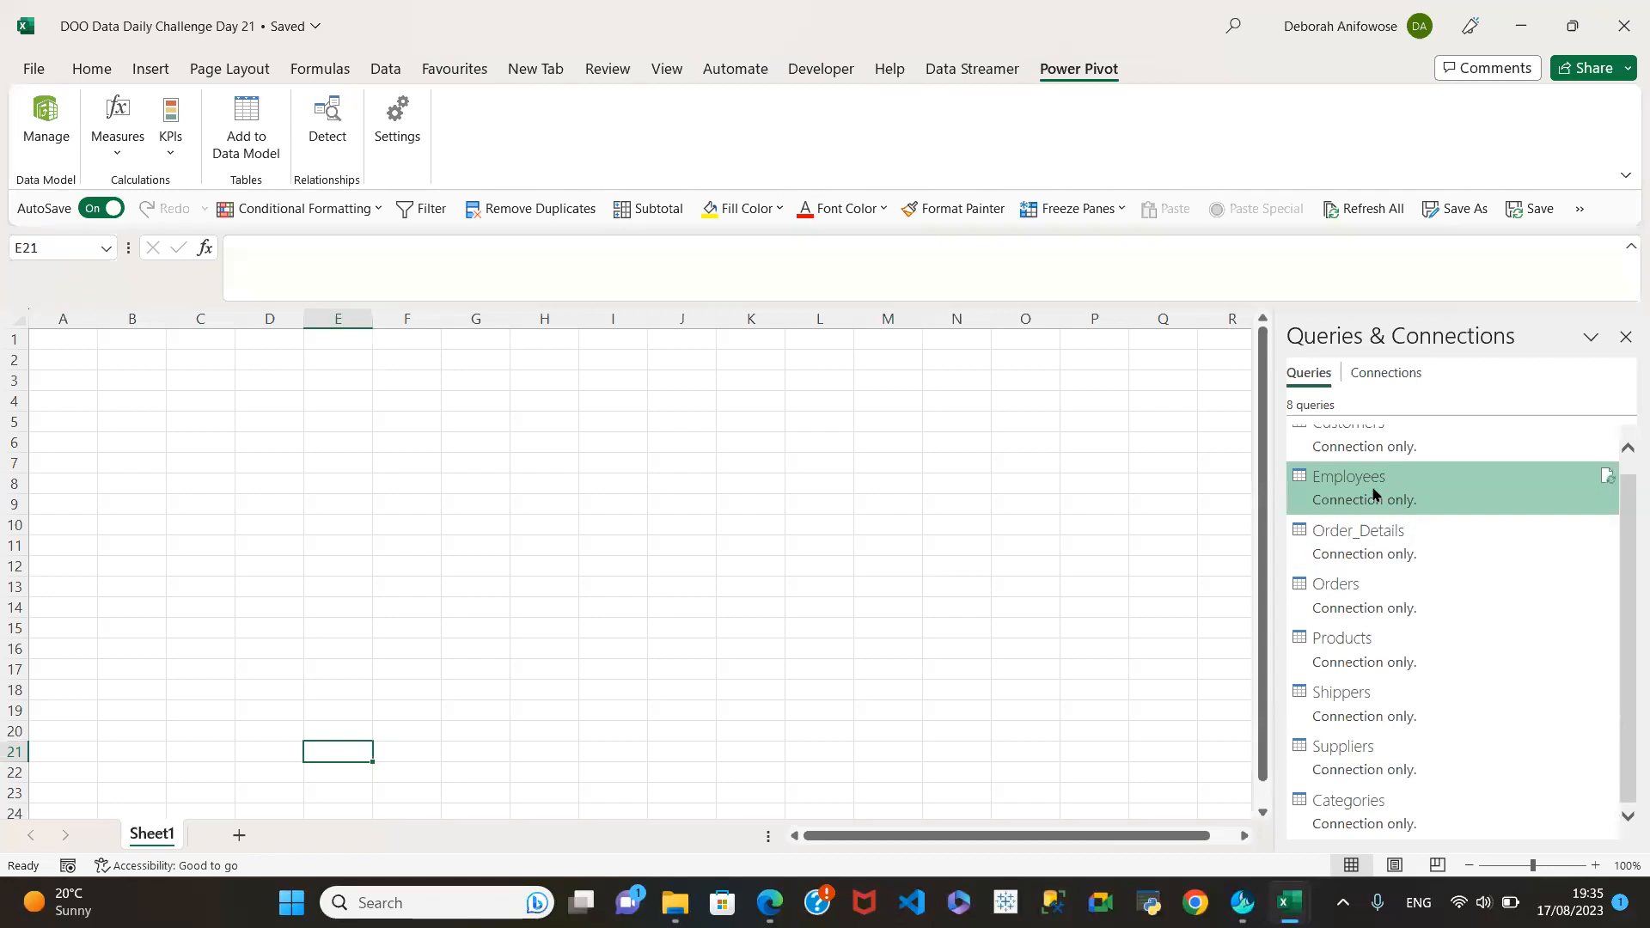
Load the Employees query as Only Create Connection and add its data to the Data Model.
{"action": "mouse_move", "coordinate": [1373, 491]}
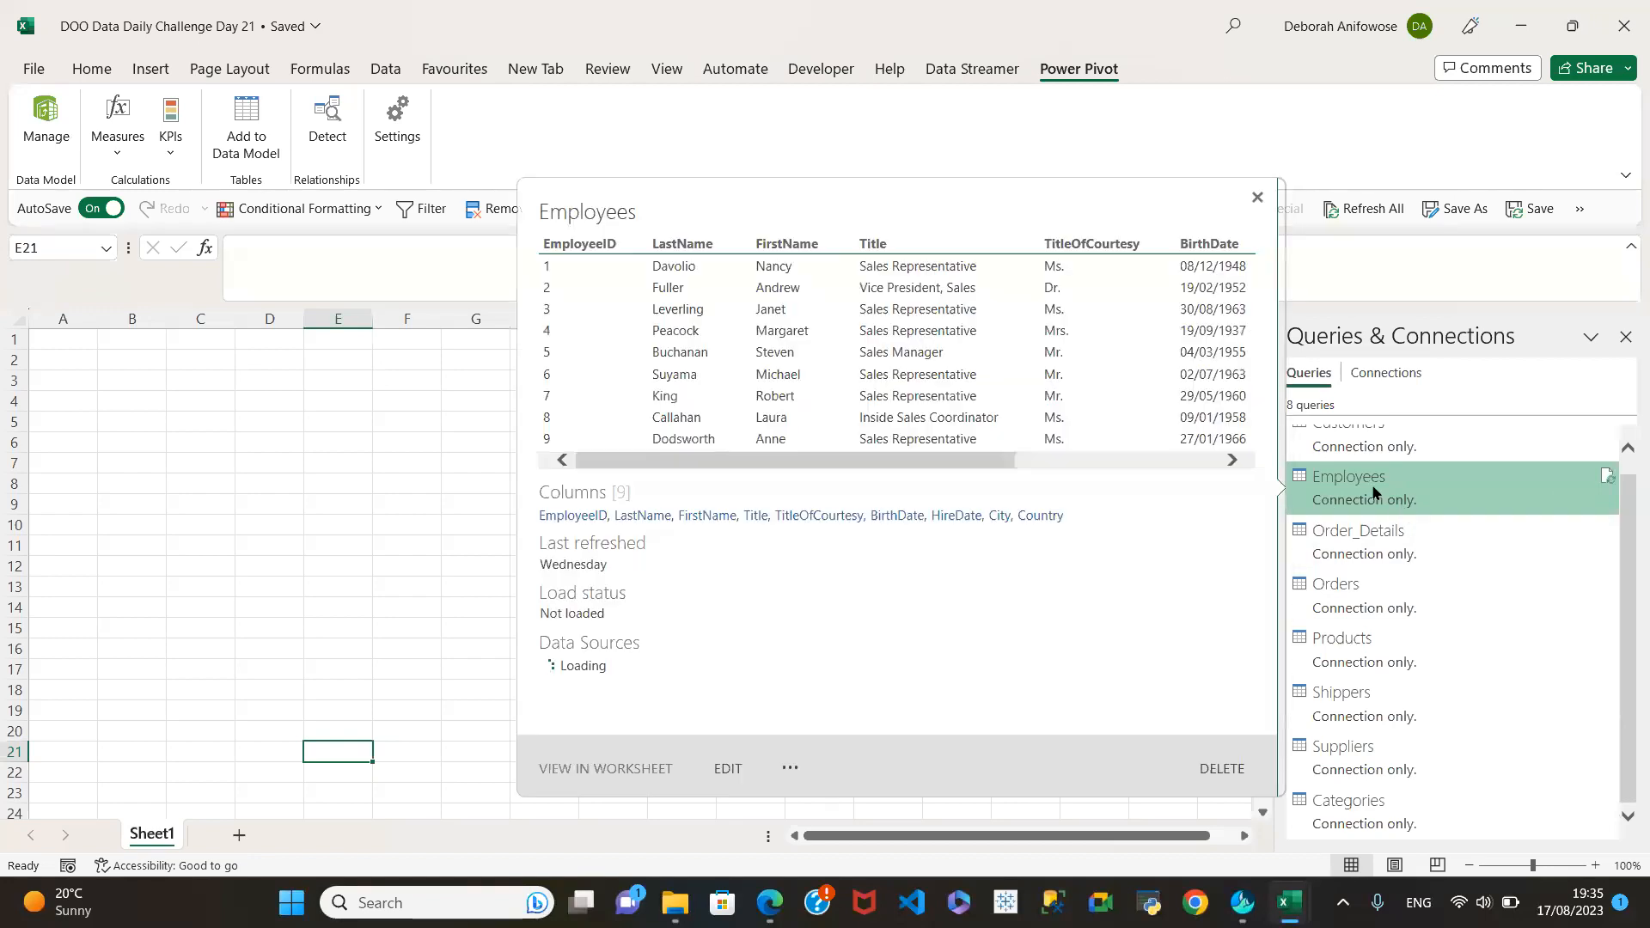
{"action": "right_click", "coordinate": [1428, 491]}
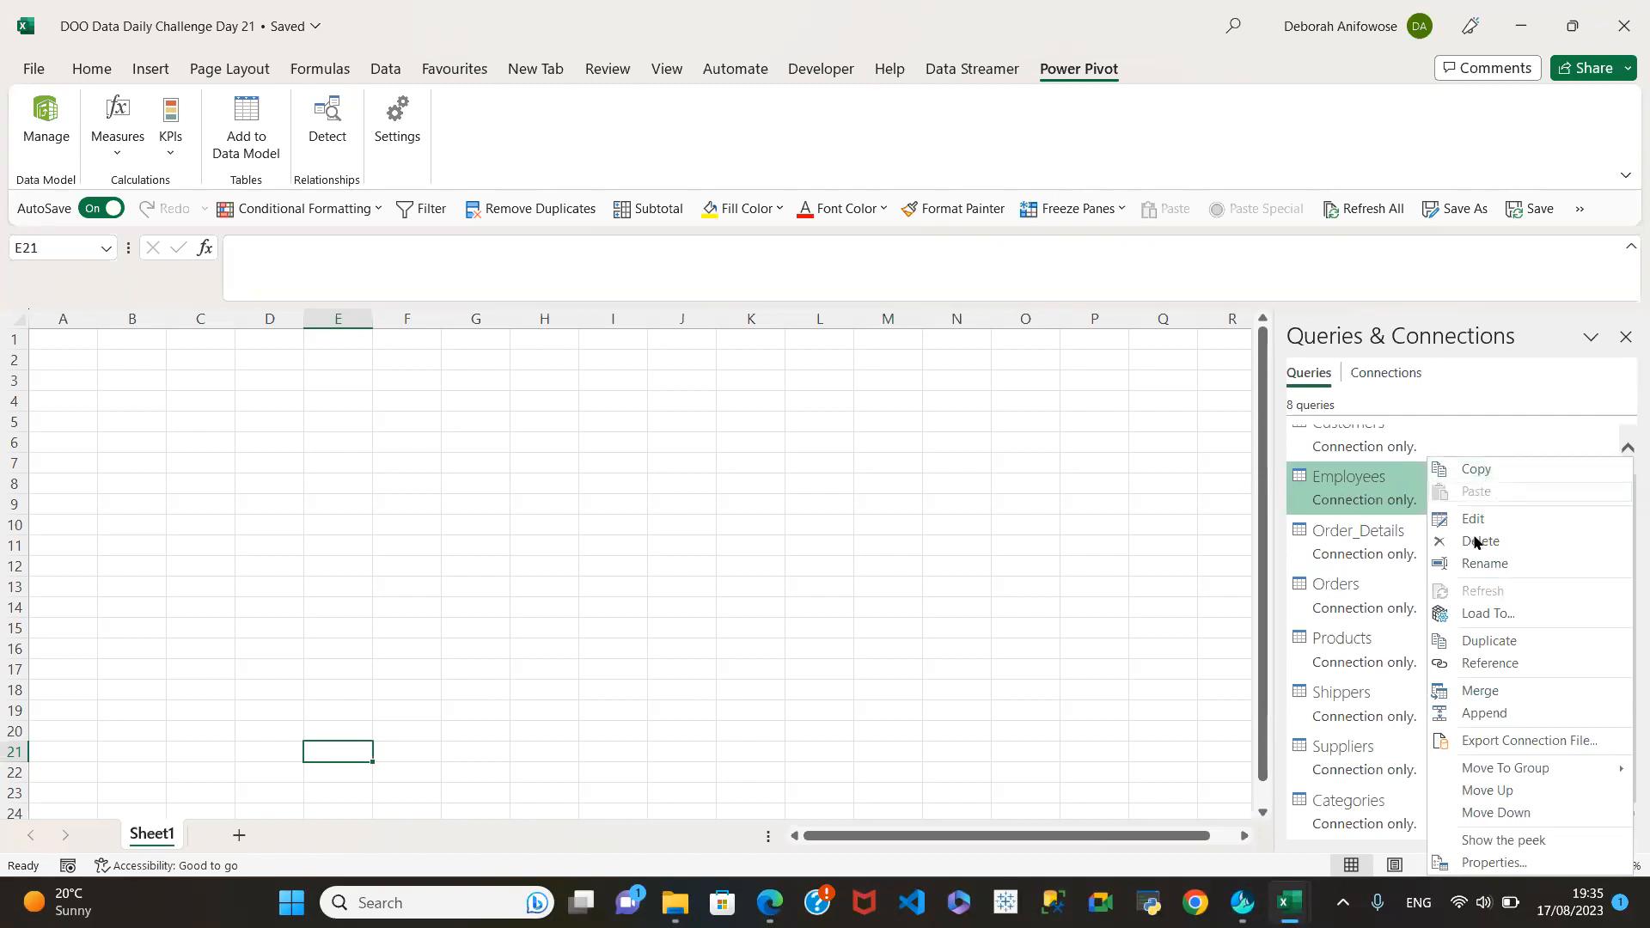
{"action": "left_click", "coordinate": [1473, 615]}
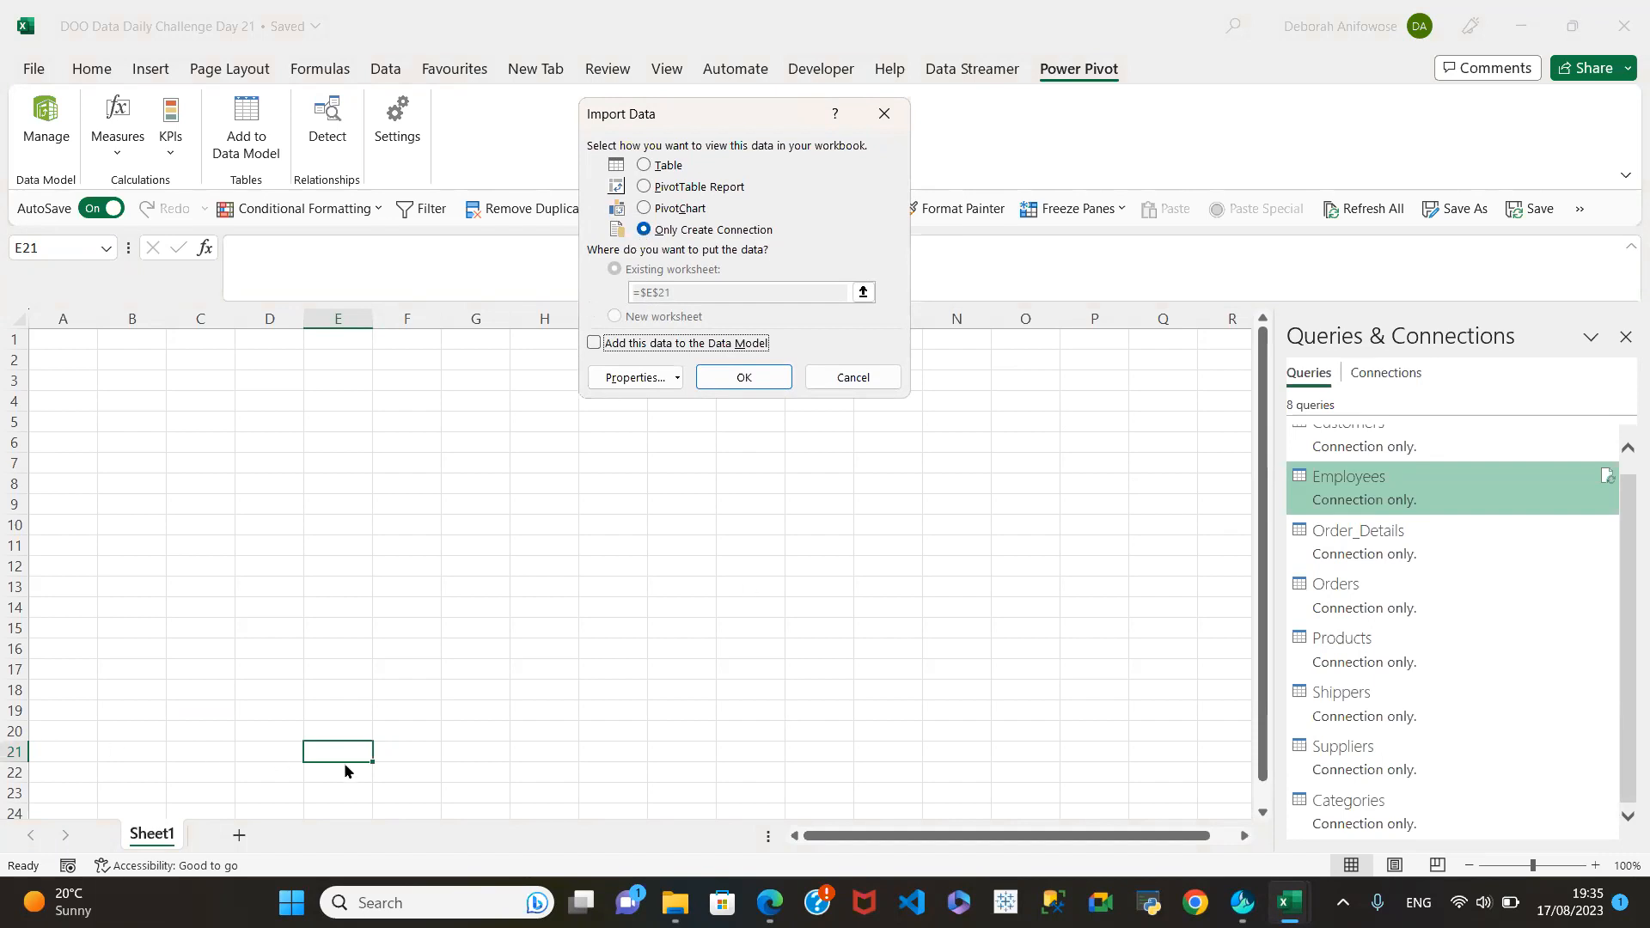
{"action": "left_click", "coordinate": [591, 345]}
{"action": "left_click", "coordinate": [736, 383]}
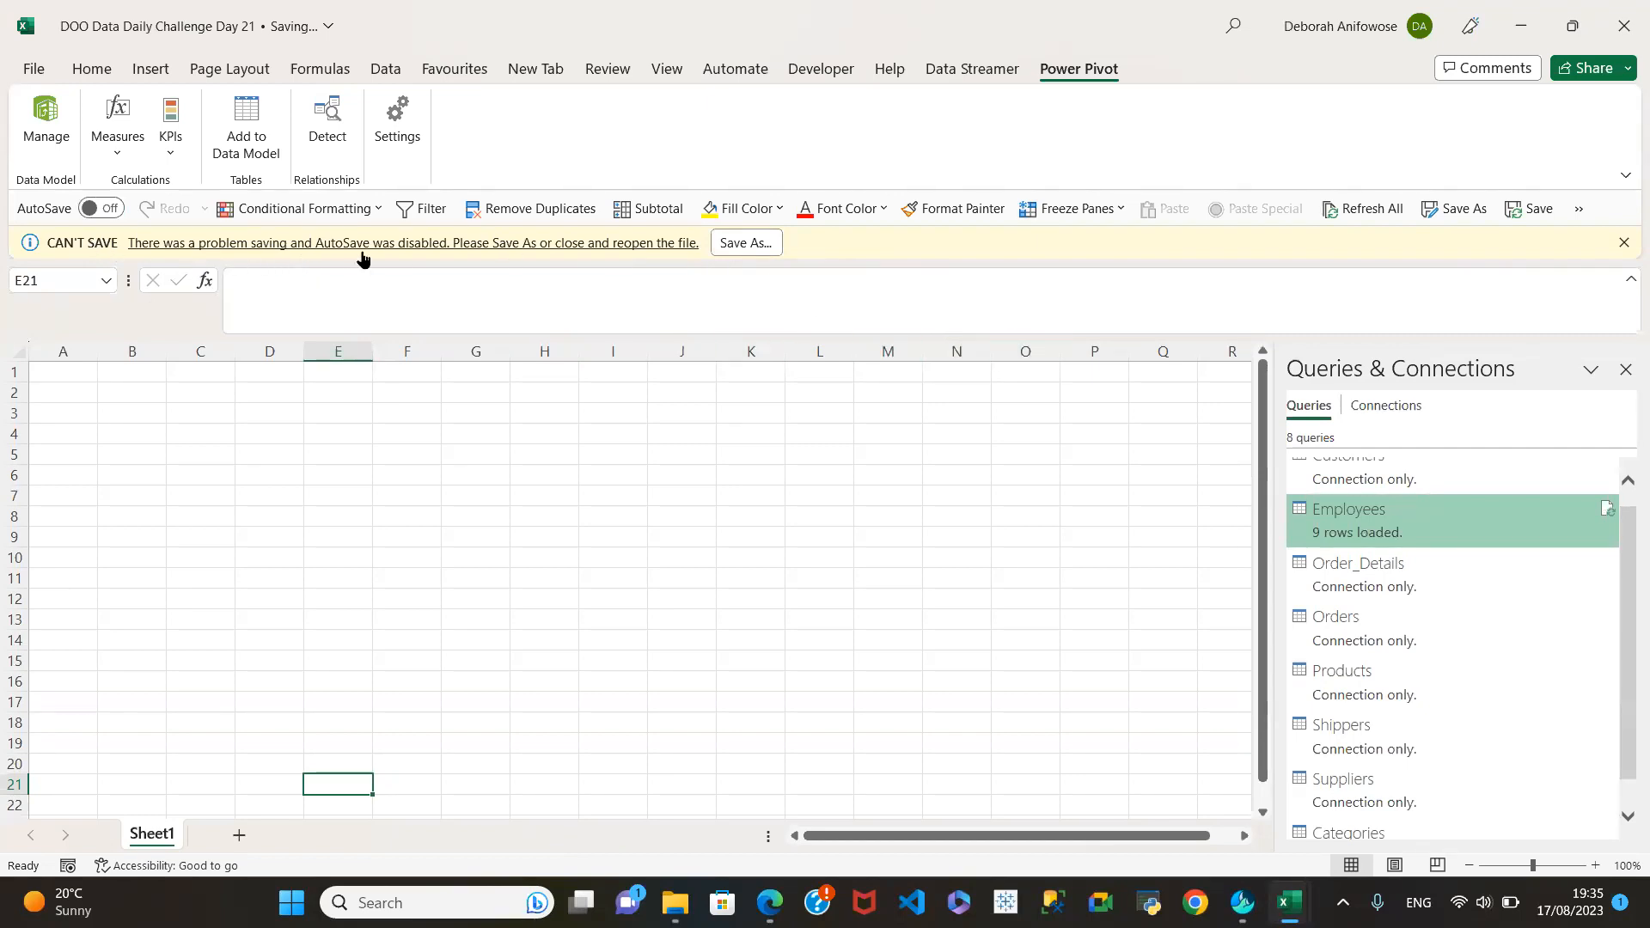
Try to save the workbook as DOO Data Daily Challenge Day 21 in Documents, replacing the existing file, and dismiss the save warning.
{"action": "left_click", "coordinate": [739, 244]}
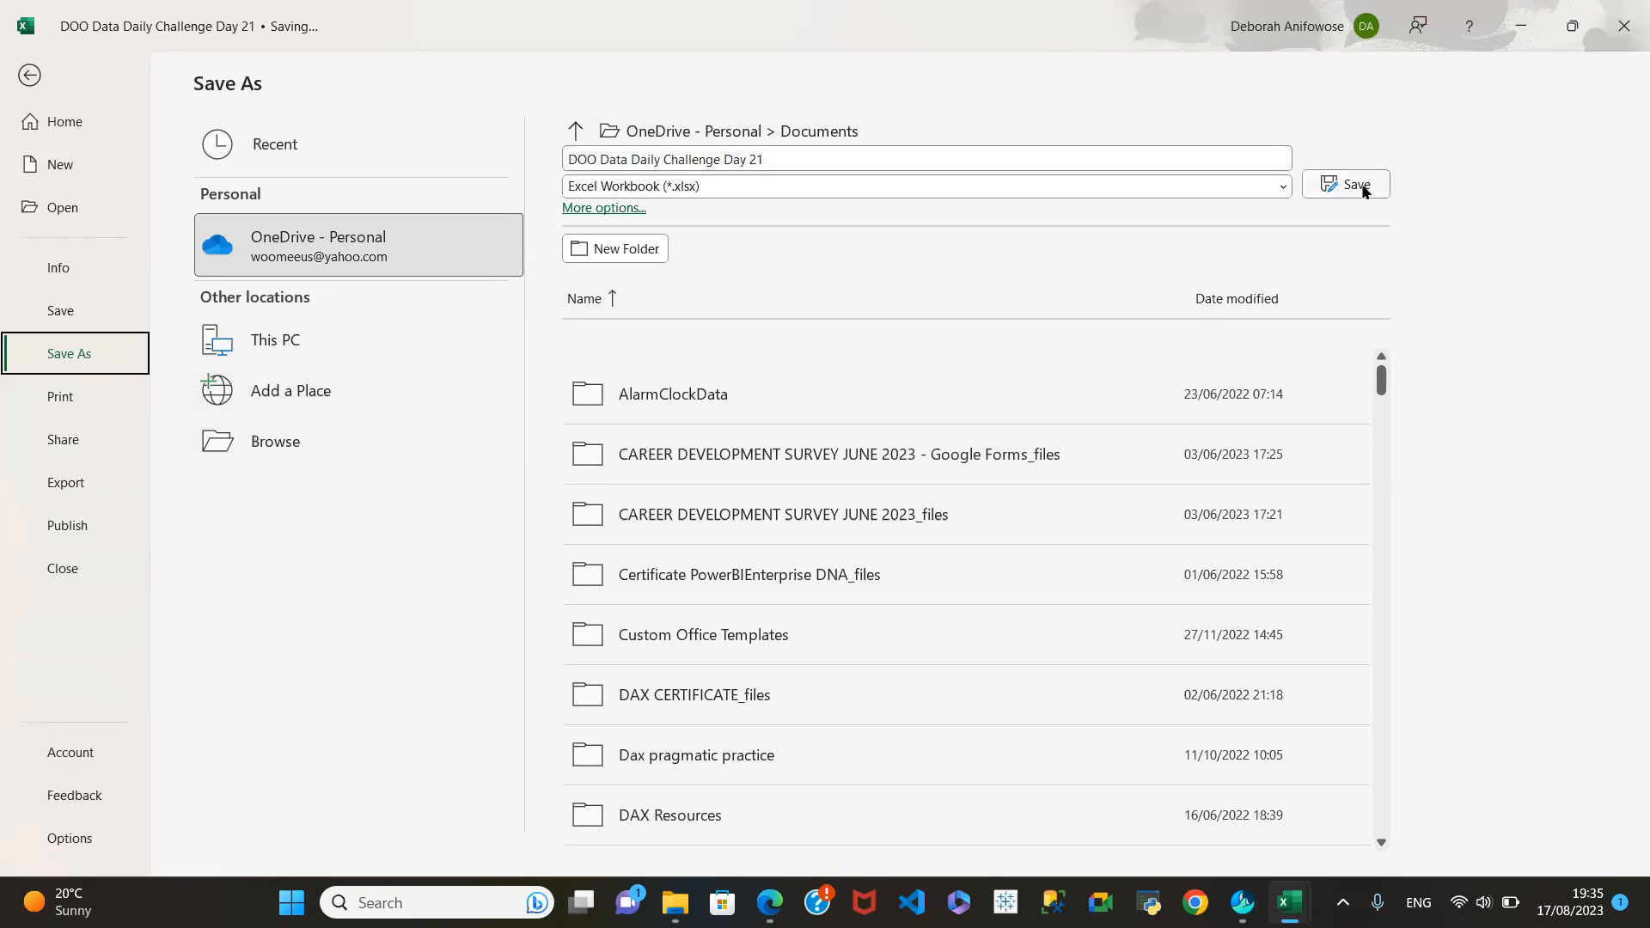
{"action": "left_click", "coordinate": [258, 440]}
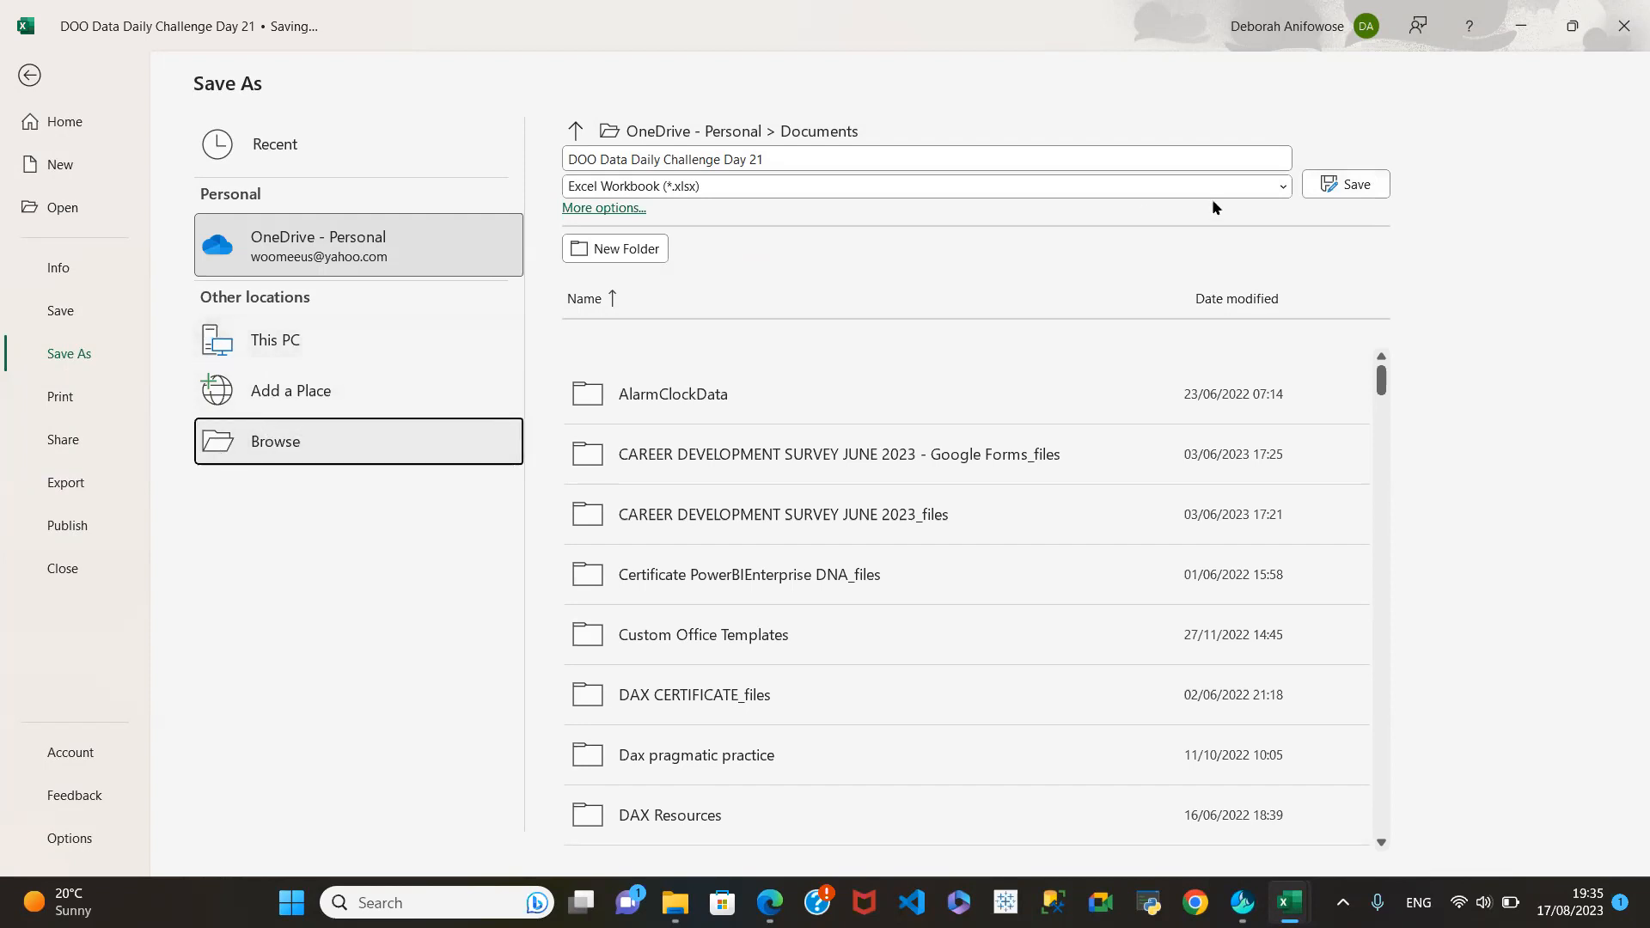
{"action": "left_click", "coordinate": [1342, 183]}
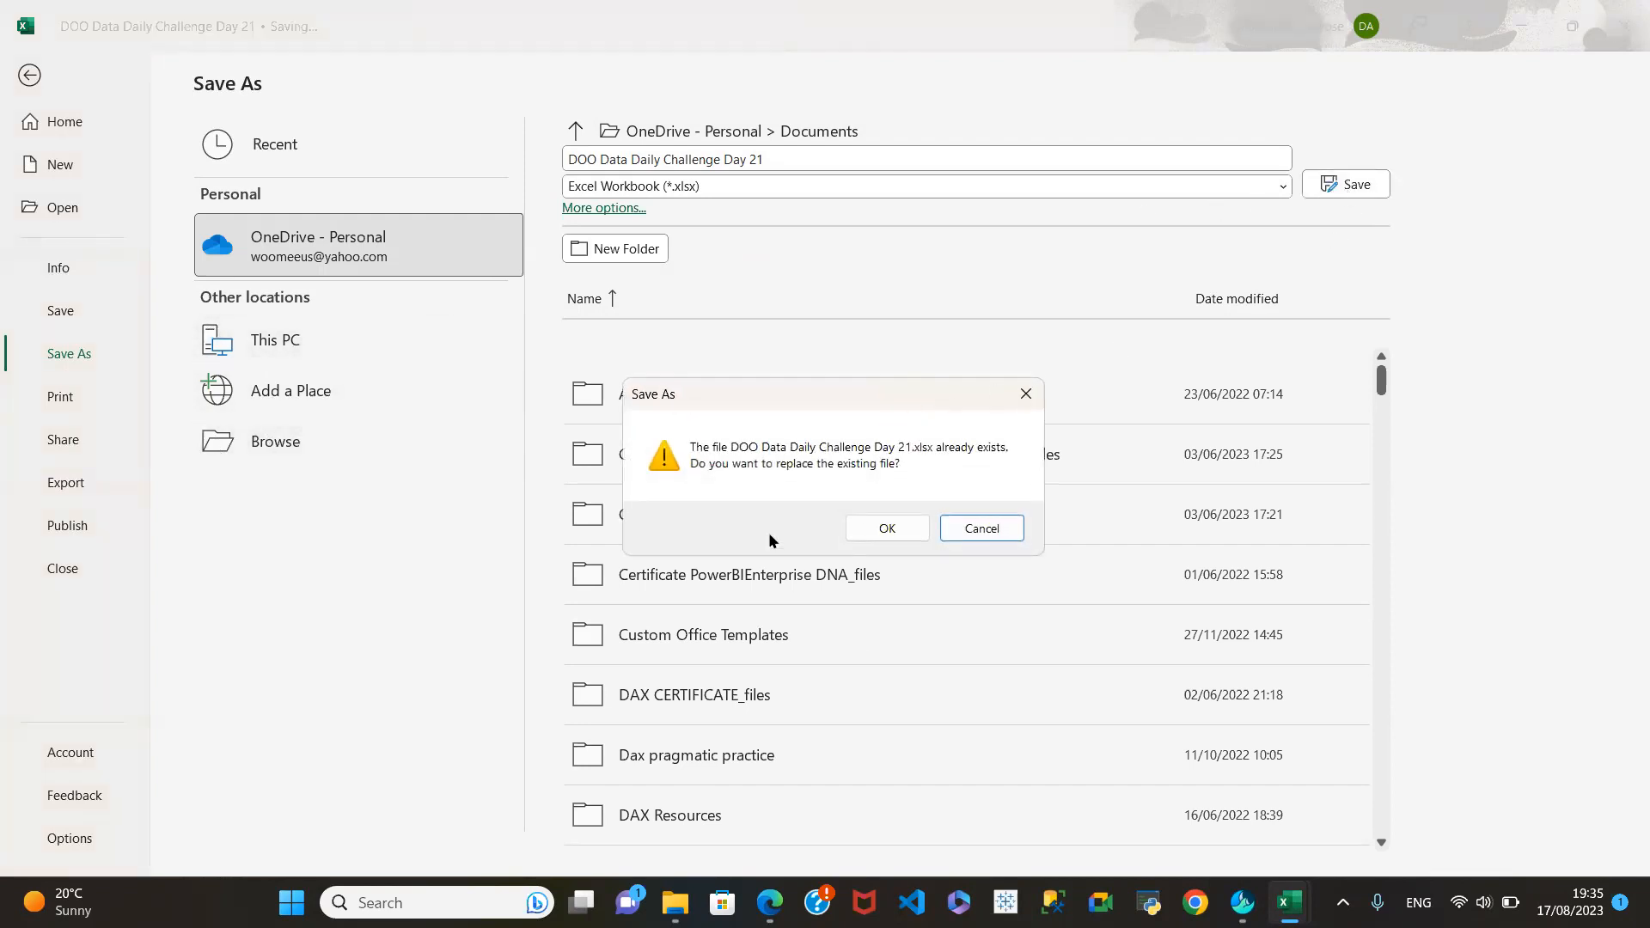
{"action": "left_click", "coordinate": [889, 530]}
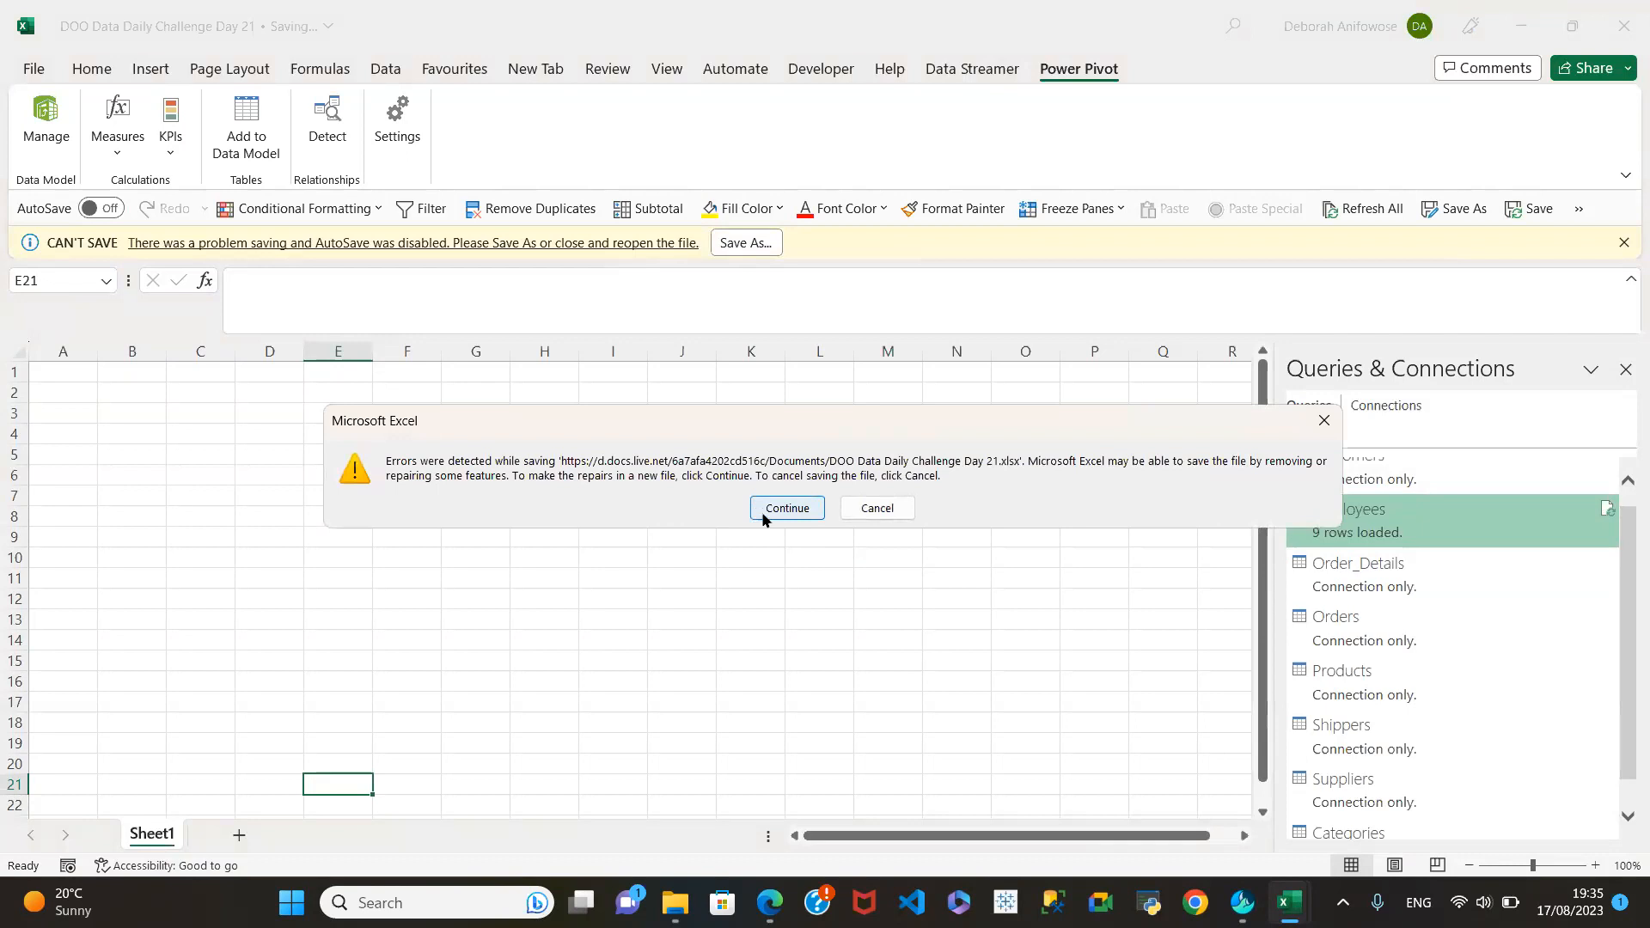
{"action": "left_click", "coordinate": [788, 507]}
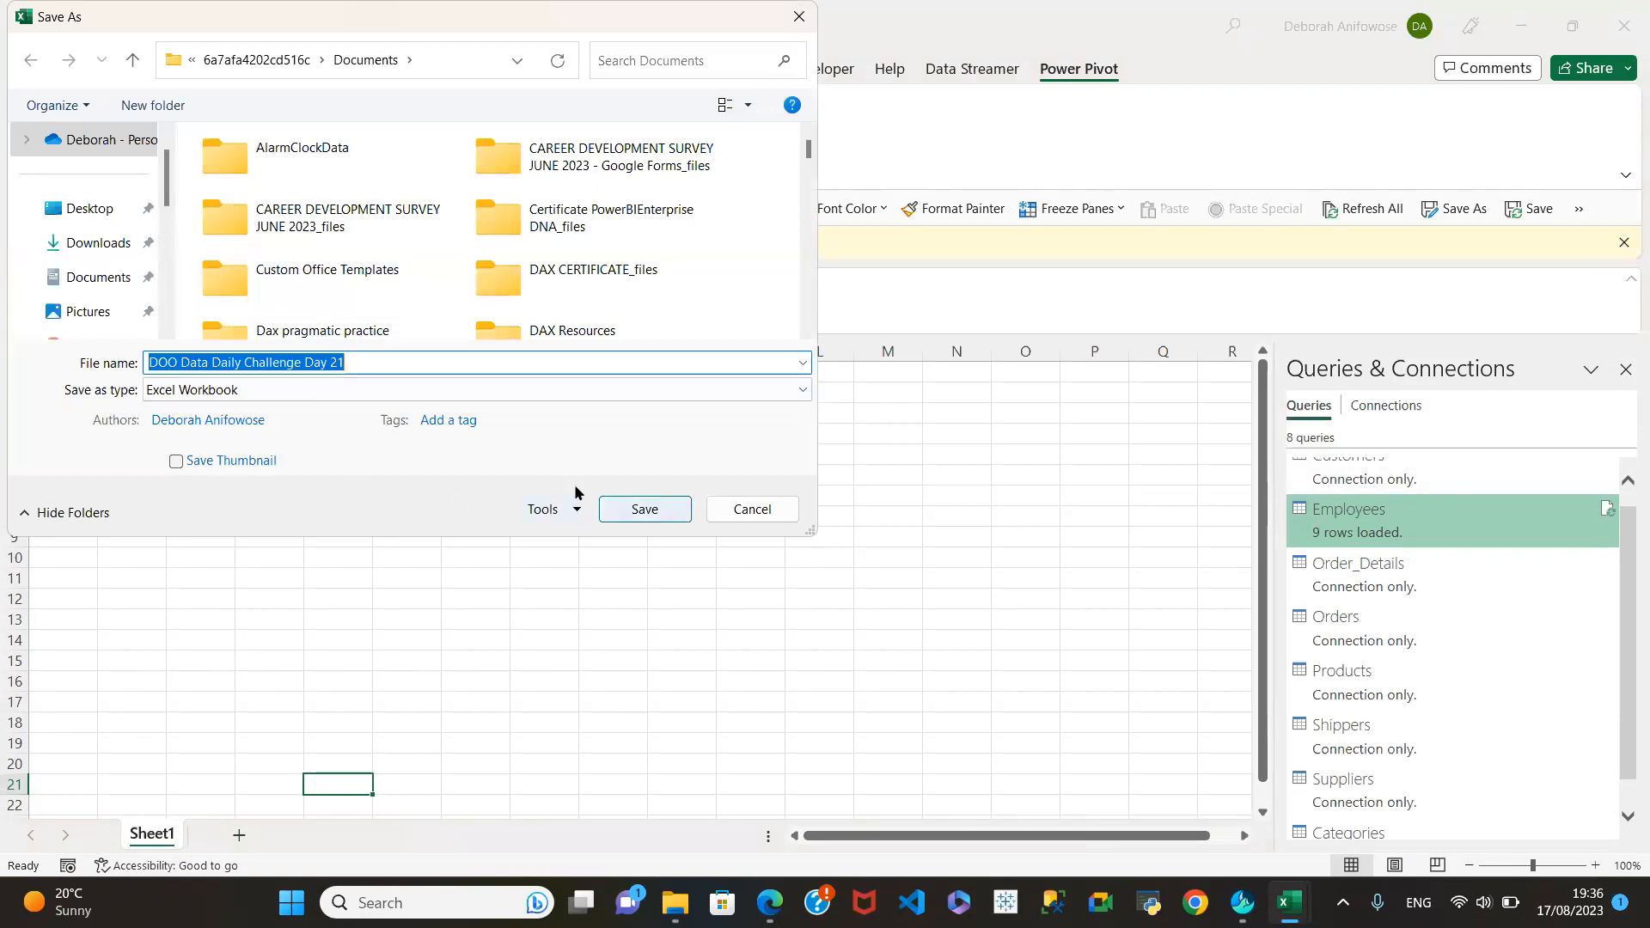
{"action": "left_click", "coordinate": [86, 277]}
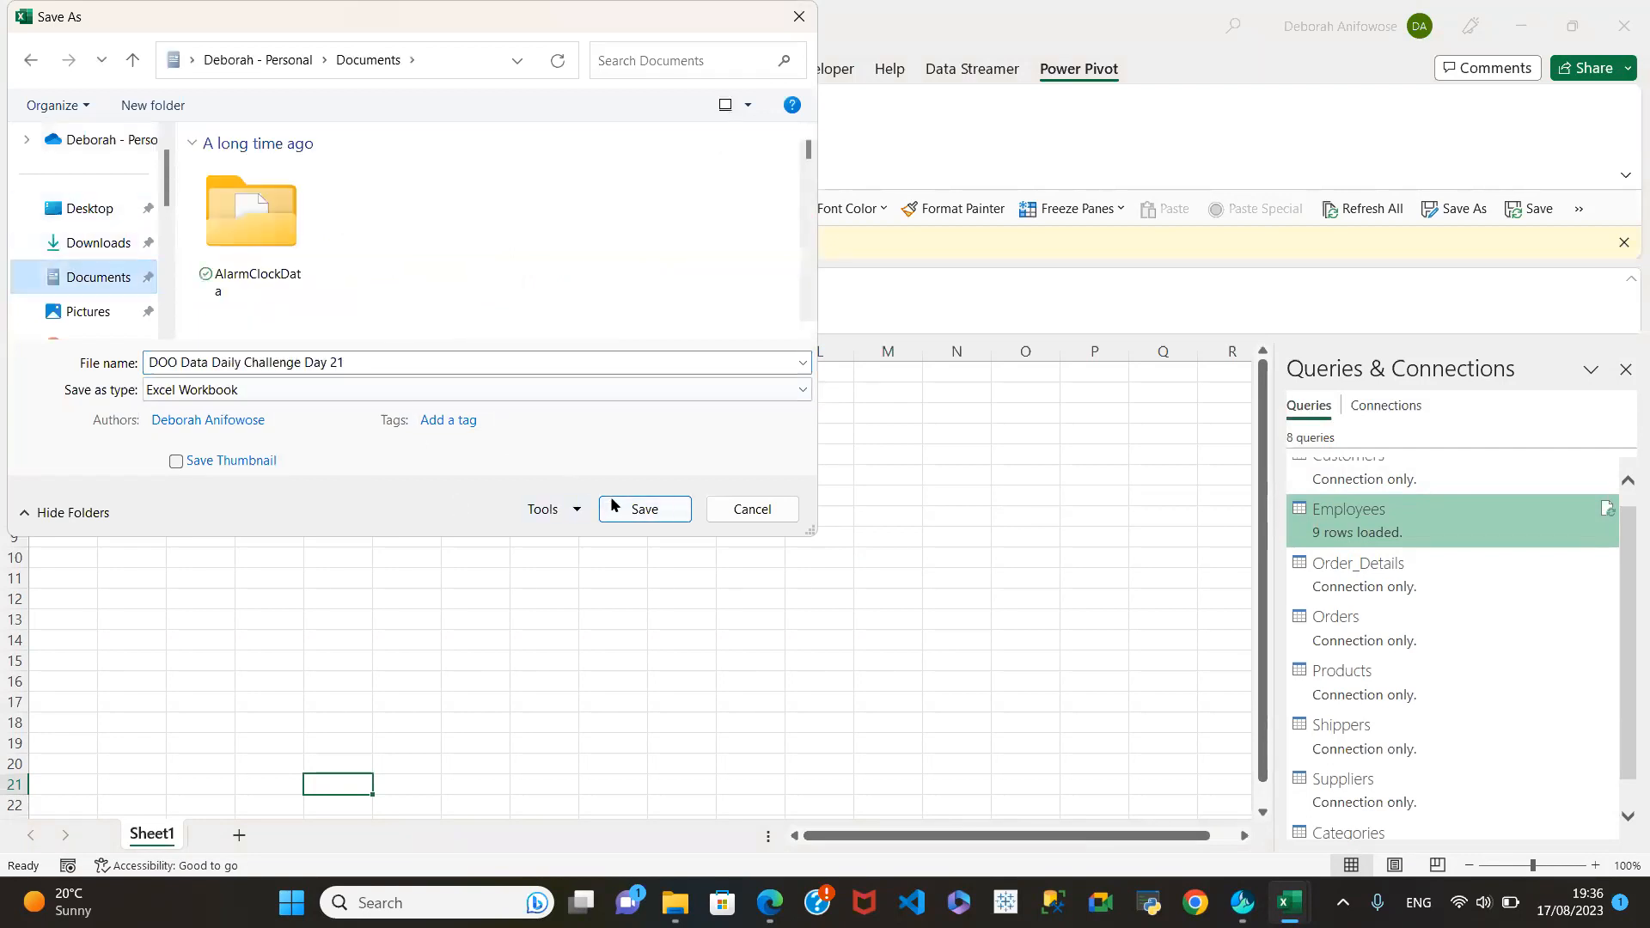
{"action": "left_click", "coordinate": [646, 510]}
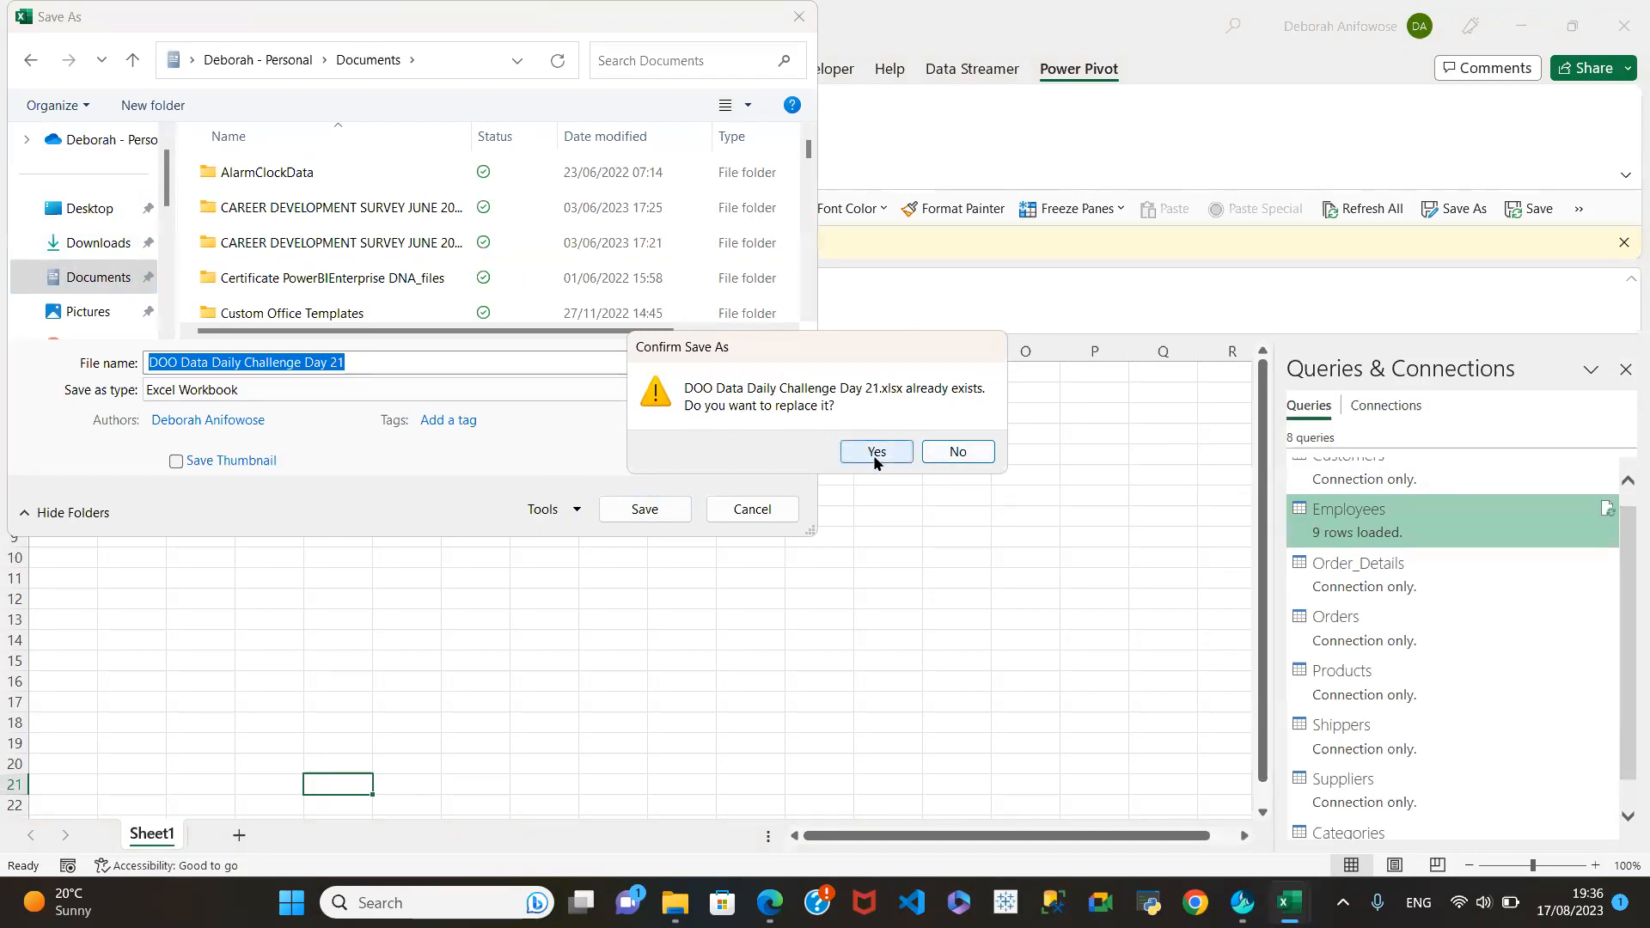
{"action": "left_click", "coordinate": [876, 449]}
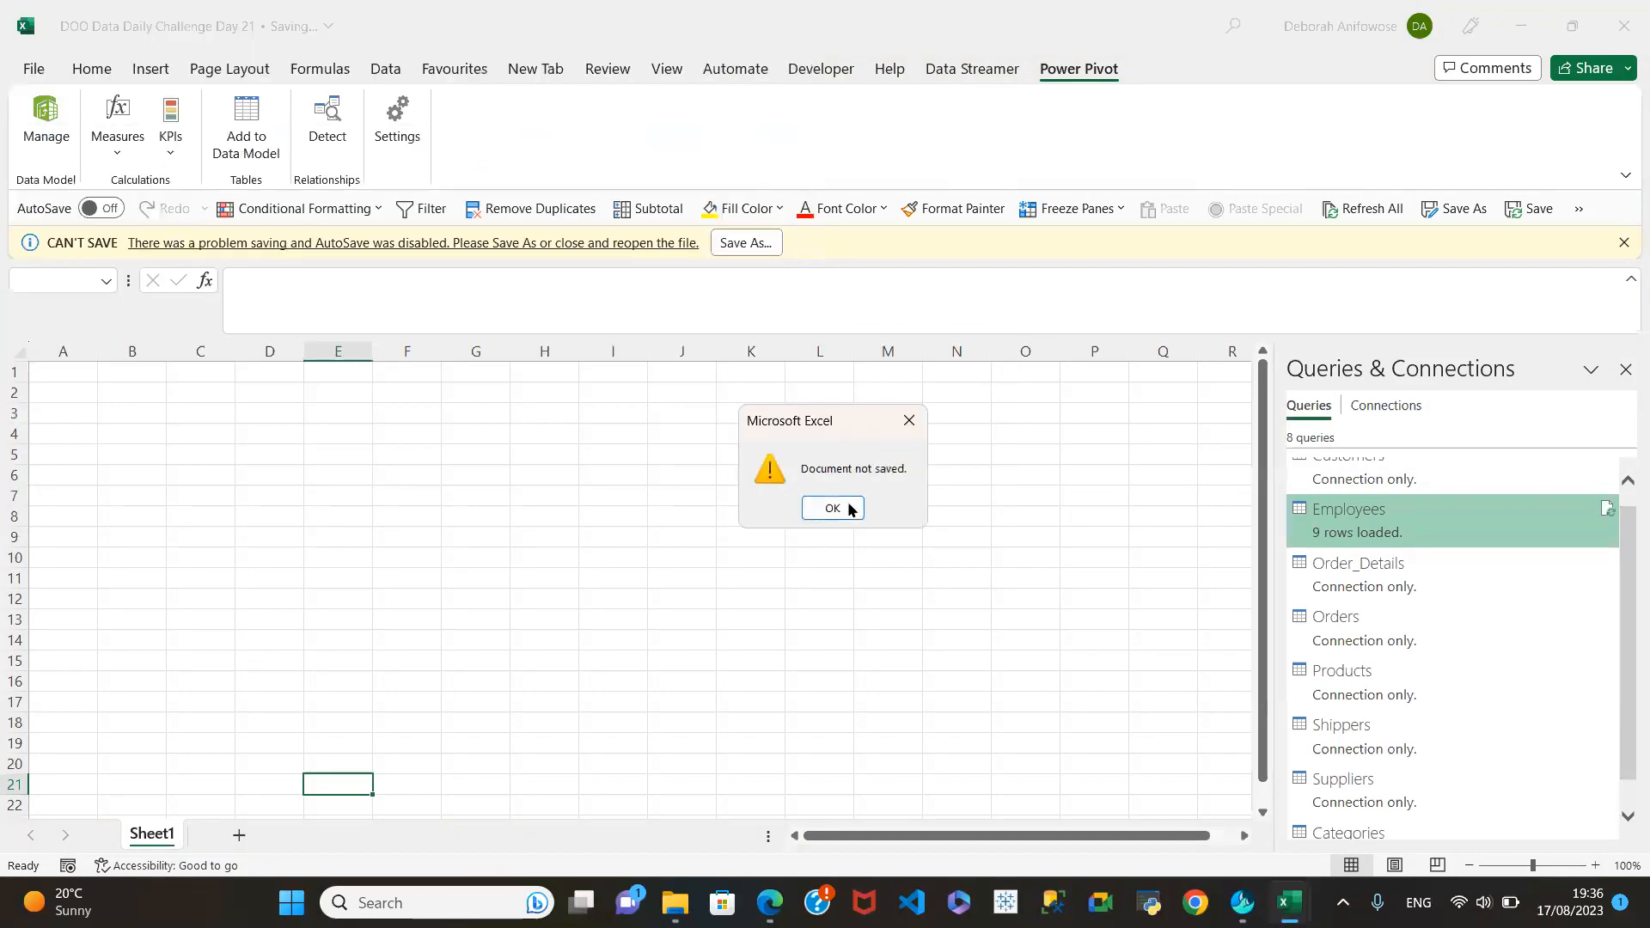
{"action": "left_click", "coordinate": [849, 509]}
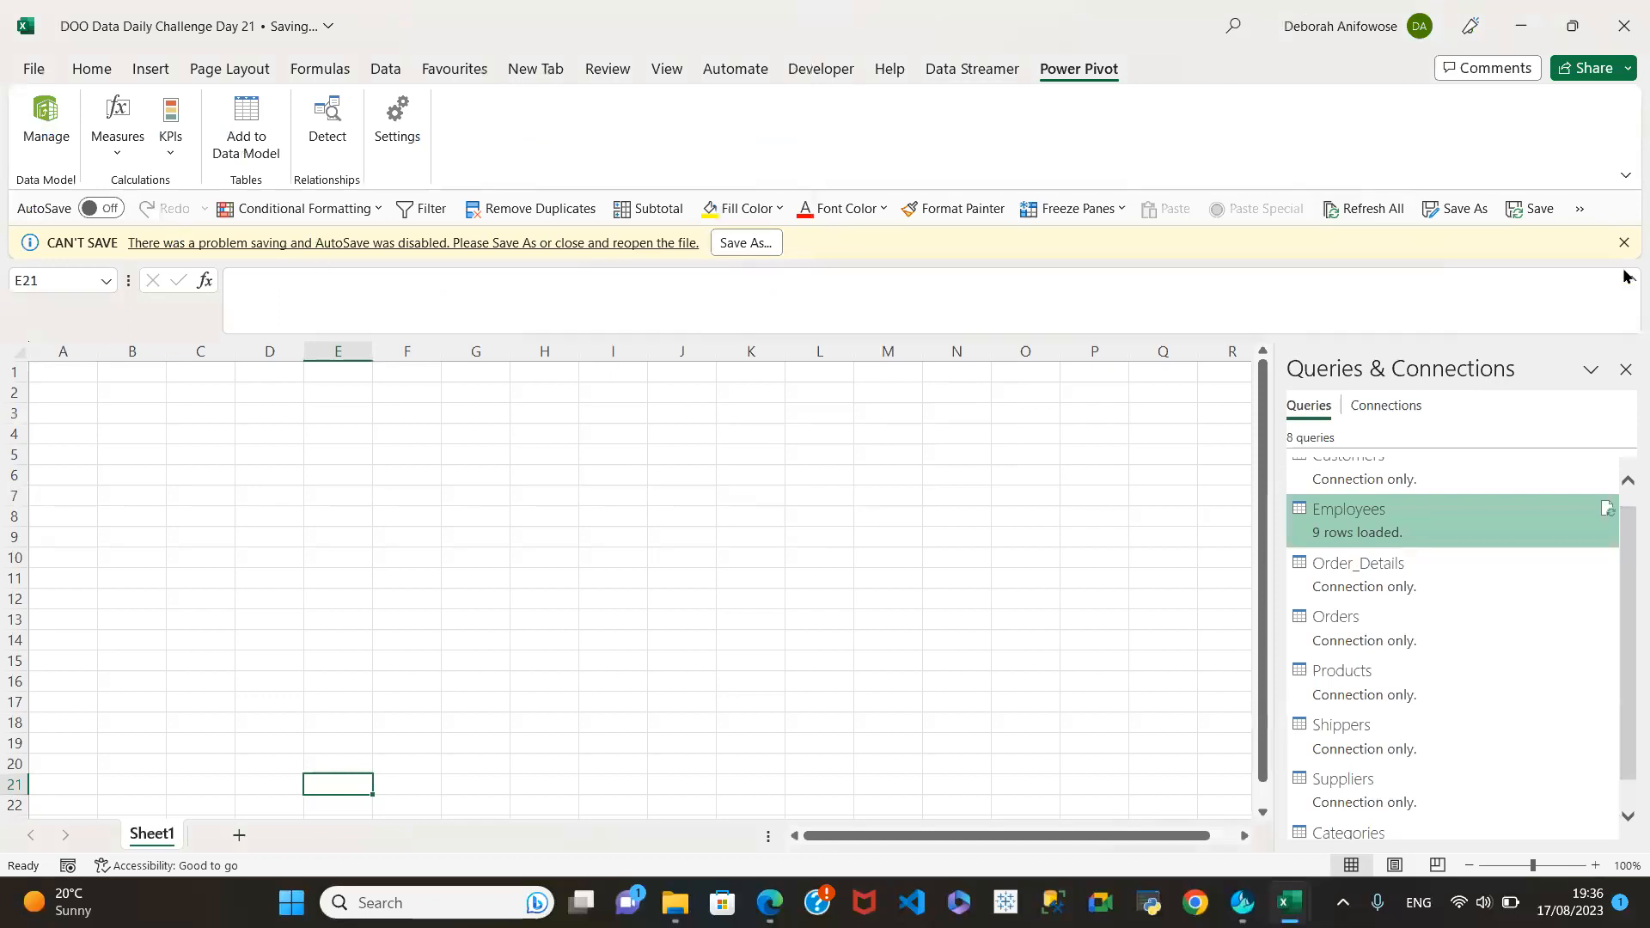
{"action": "left_click", "coordinate": [1624, 243]}
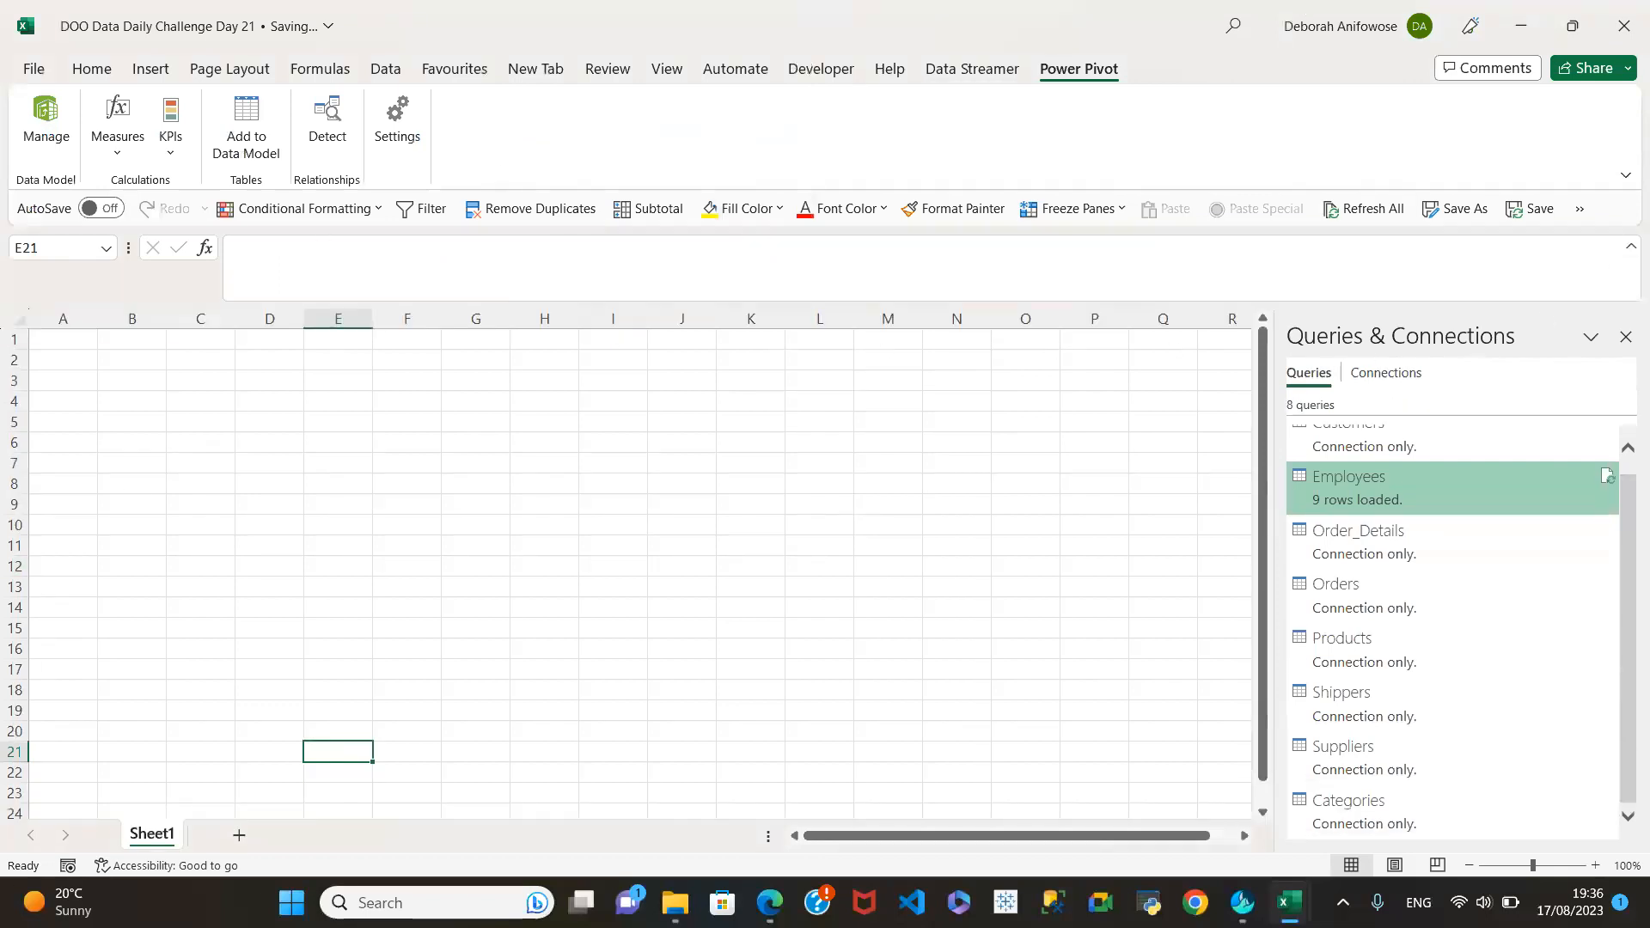
Reload the Employees query as Only Create Connection with its data added to the Data Model.
{"action": "mouse_move", "coordinate": [1368, 482]}
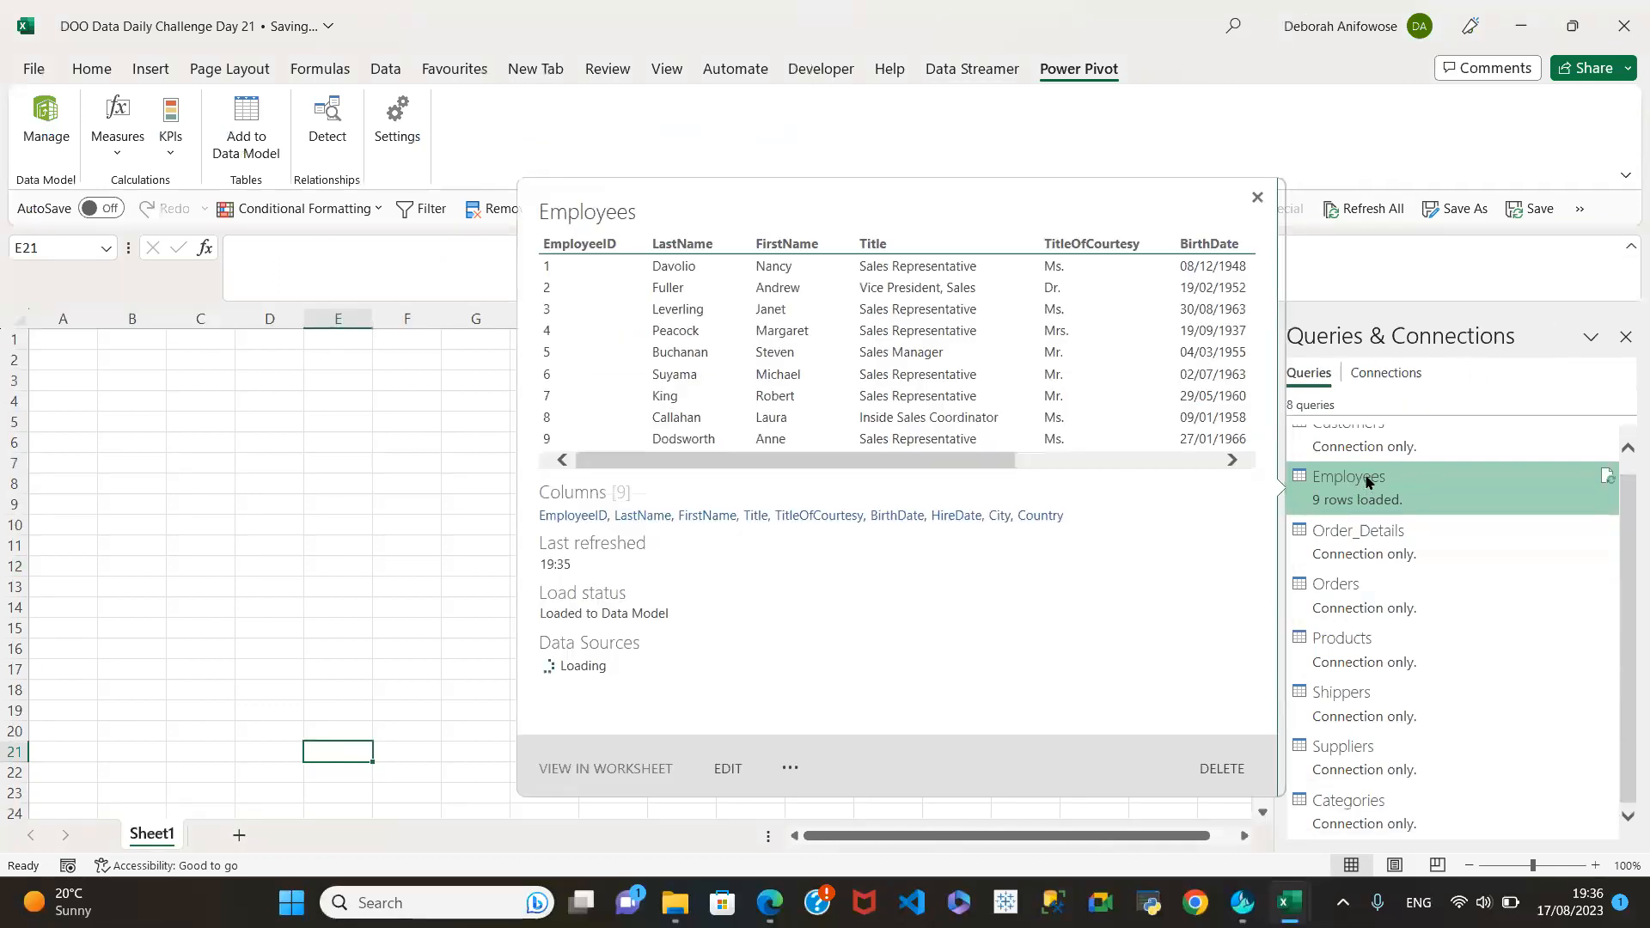
{"action": "right_click", "coordinate": [1376, 482]}
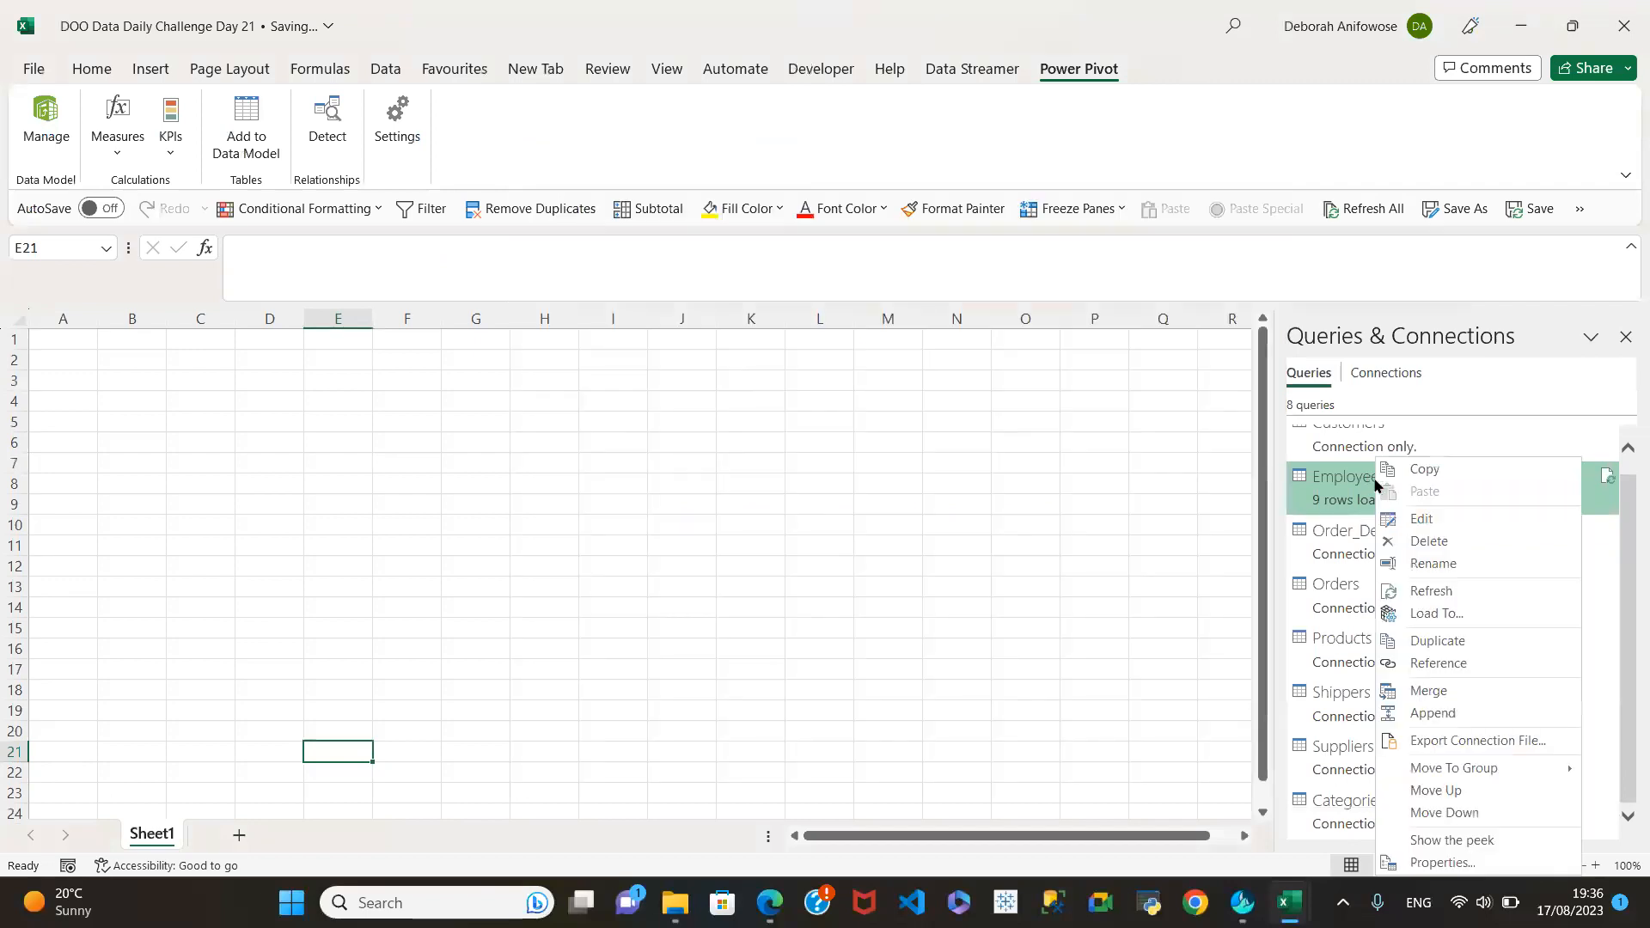
{"action": "left_click", "coordinate": [1433, 612]}
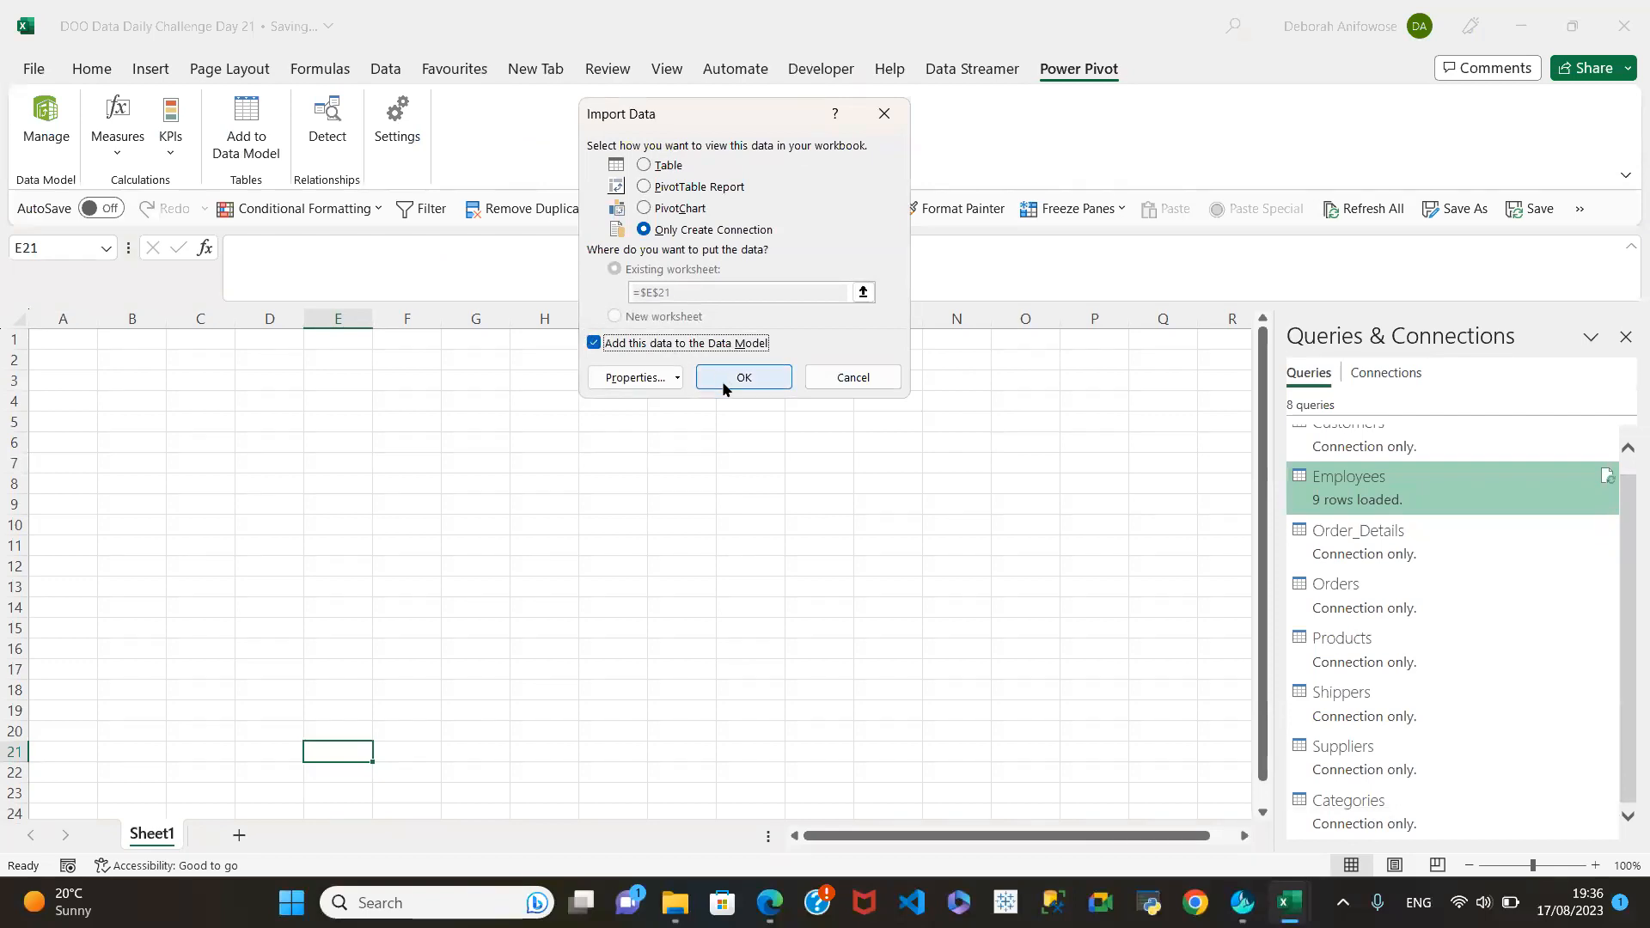
{"action": "left_click", "coordinate": [740, 375]}
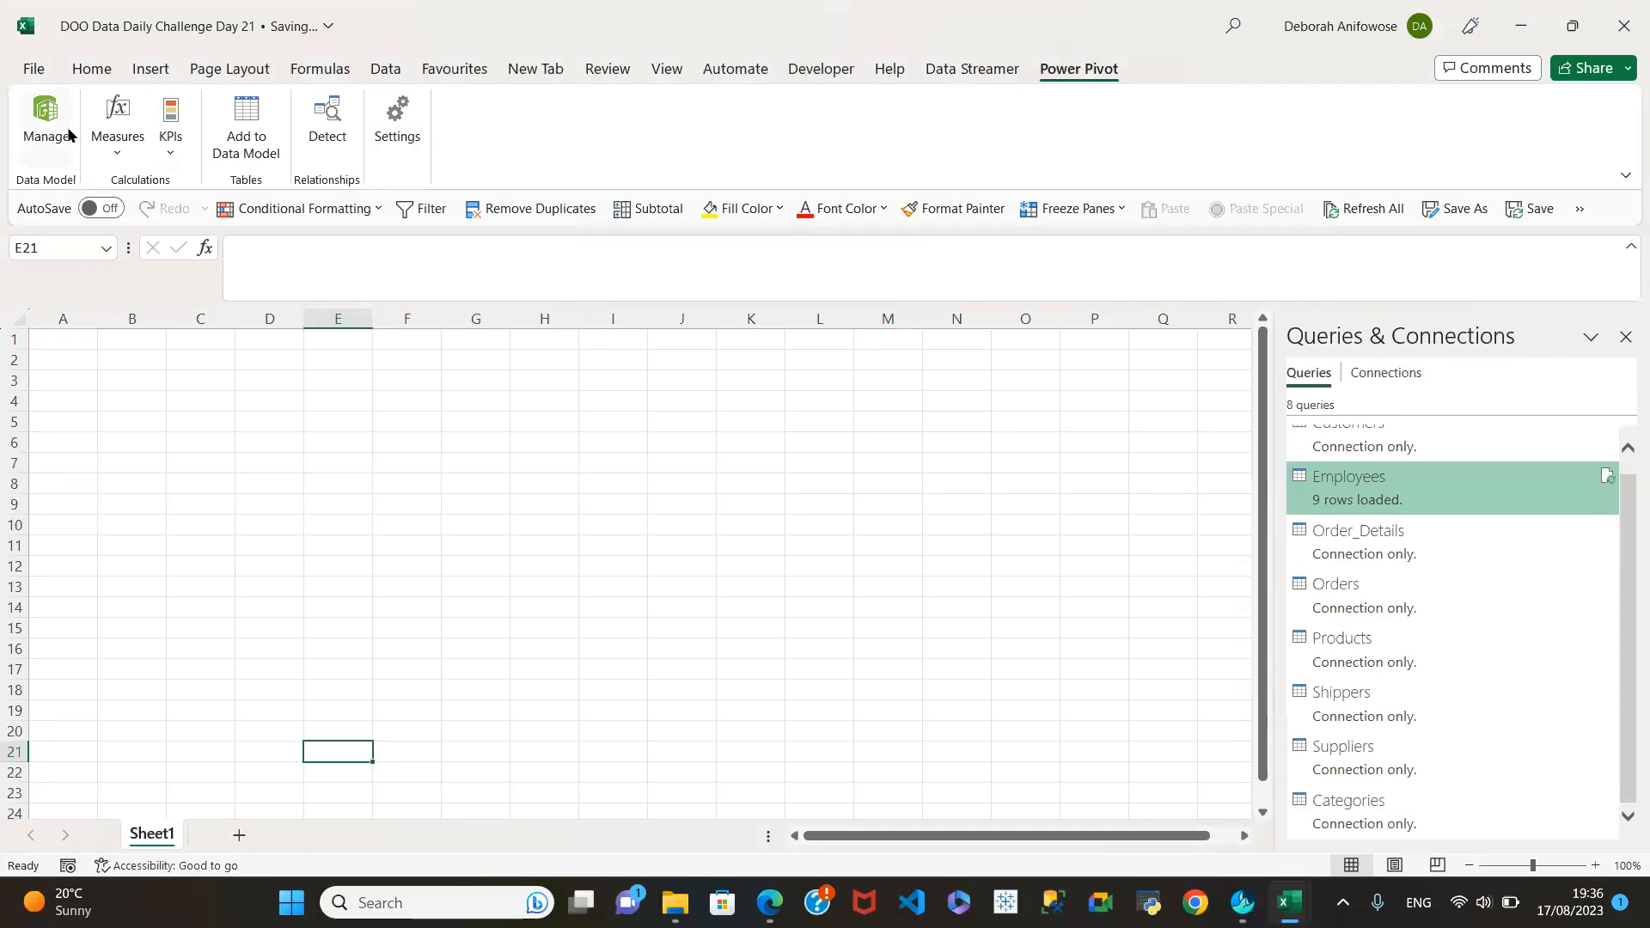
Open the Data Model in Power Pivot, go through the Employees records to the last one, and switch to Diagram View.
{"action": "left_click", "coordinate": [41, 121]}
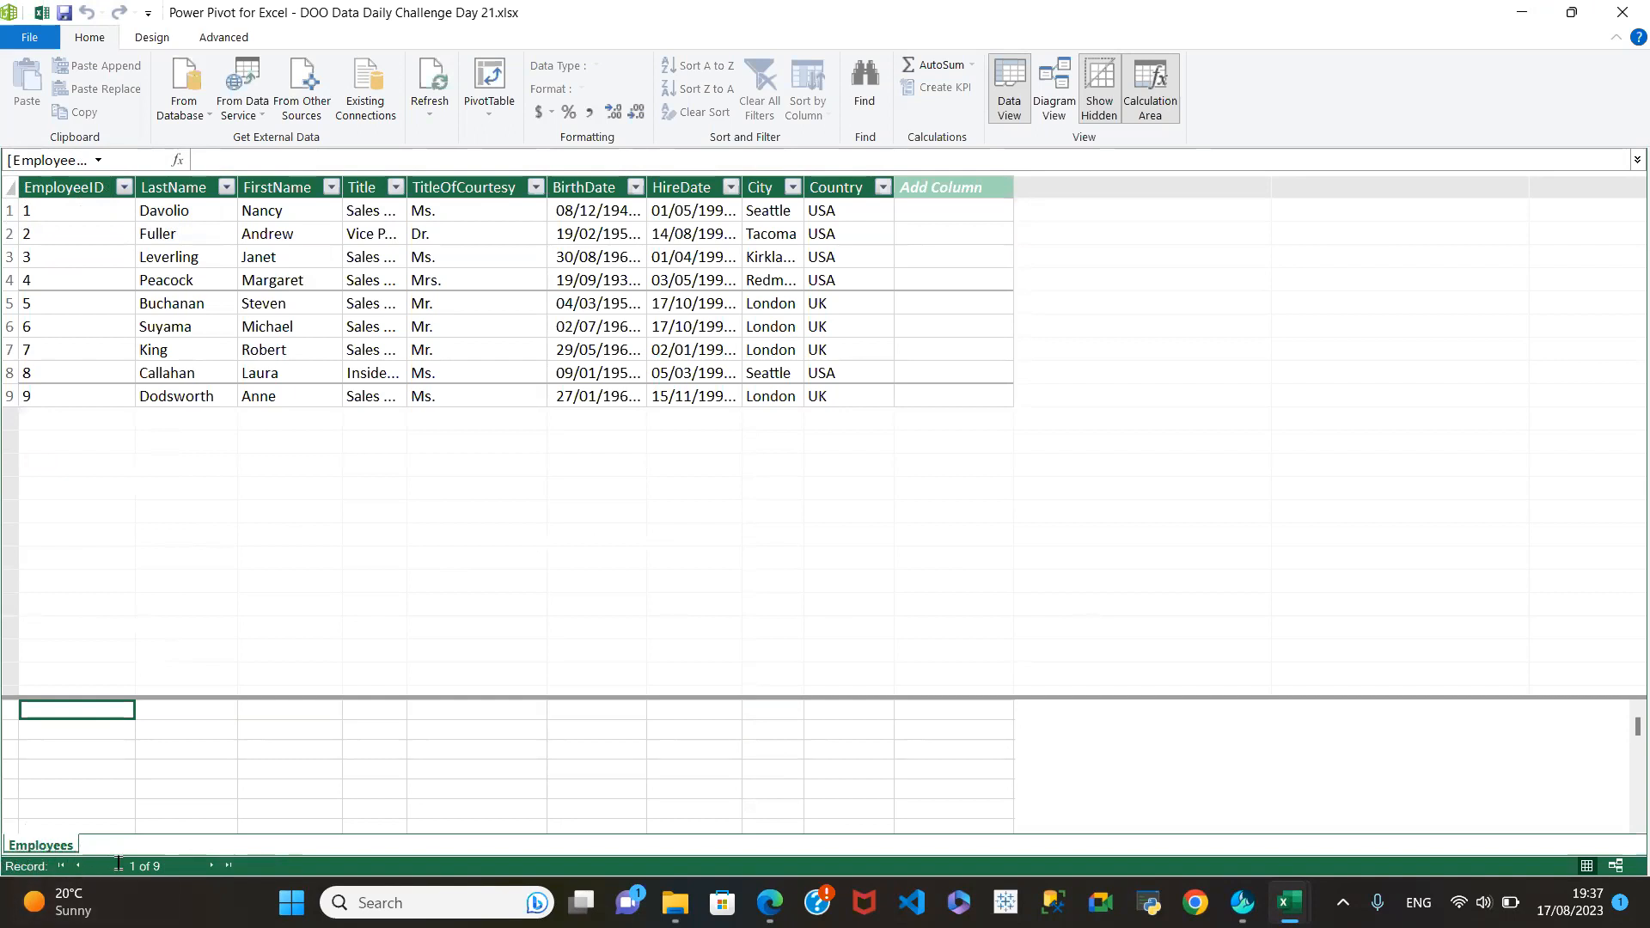
{"action": "left_click", "coordinate": [212, 867]}
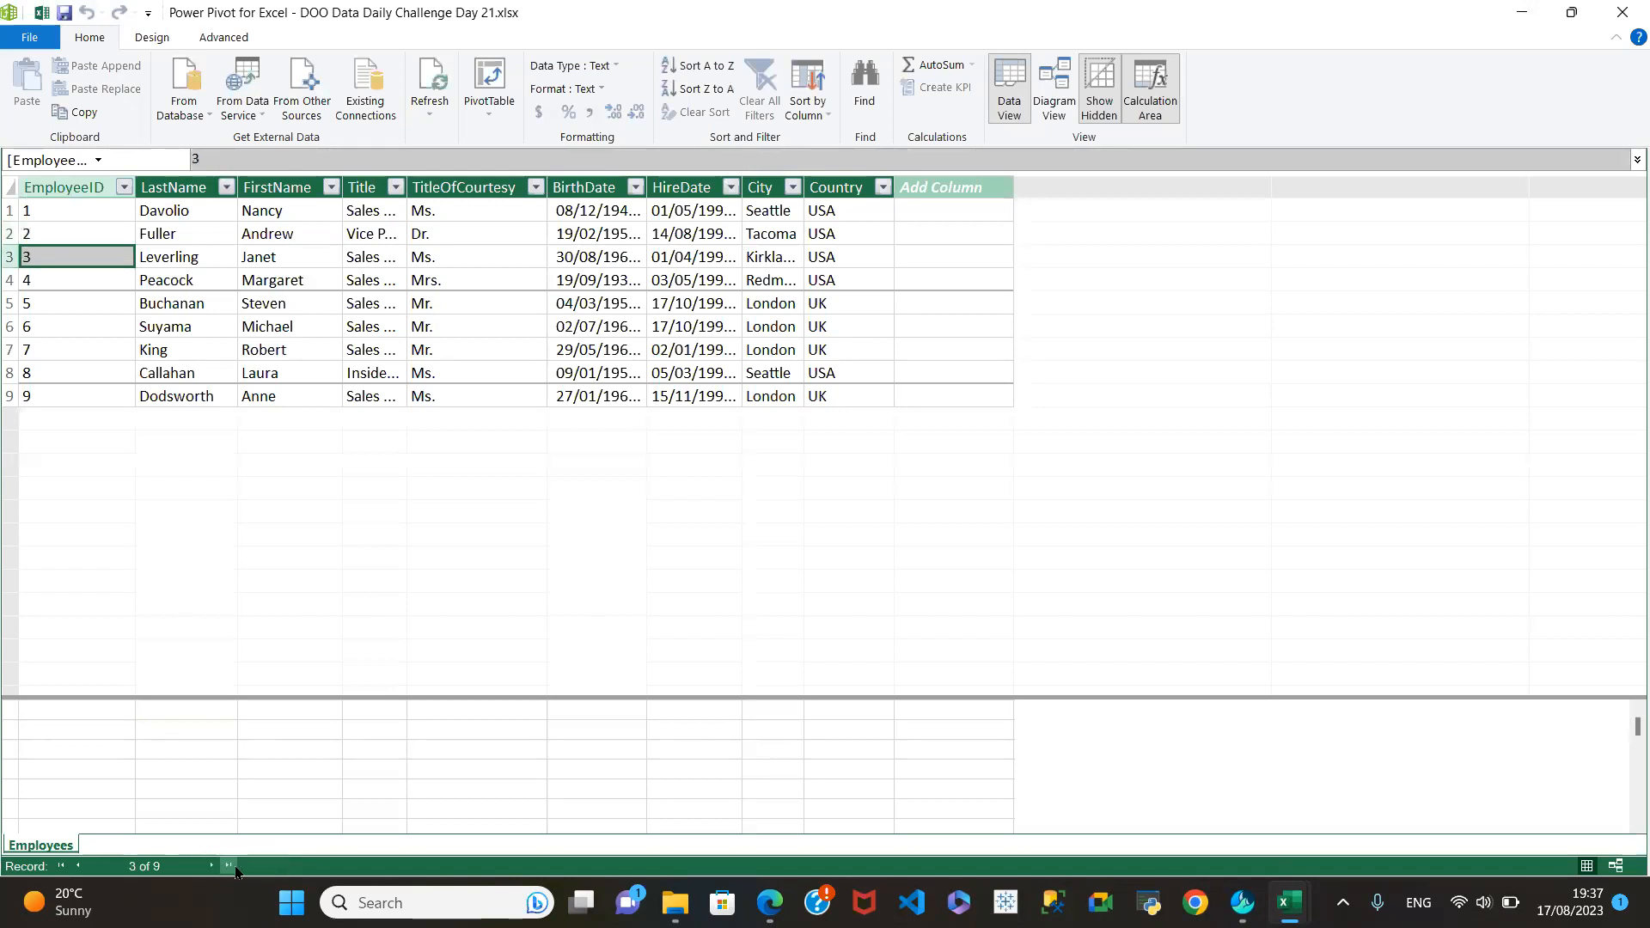
{"action": "left_click", "coordinate": [228, 866]}
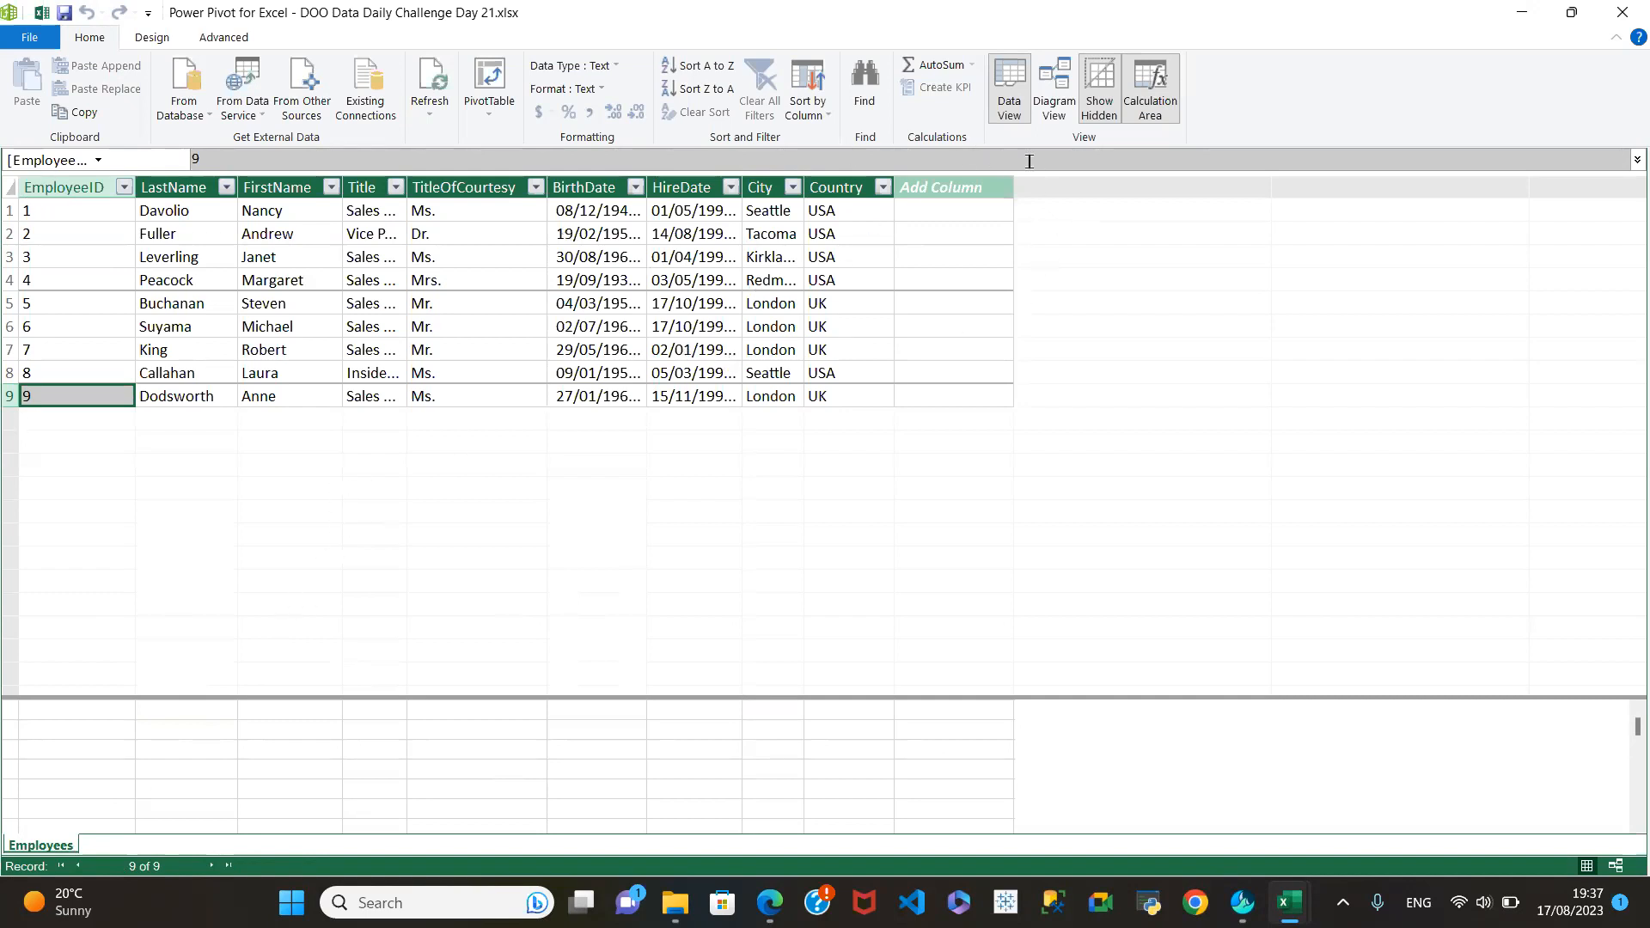
{"action": "left_click", "coordinate": [1057, 90]}
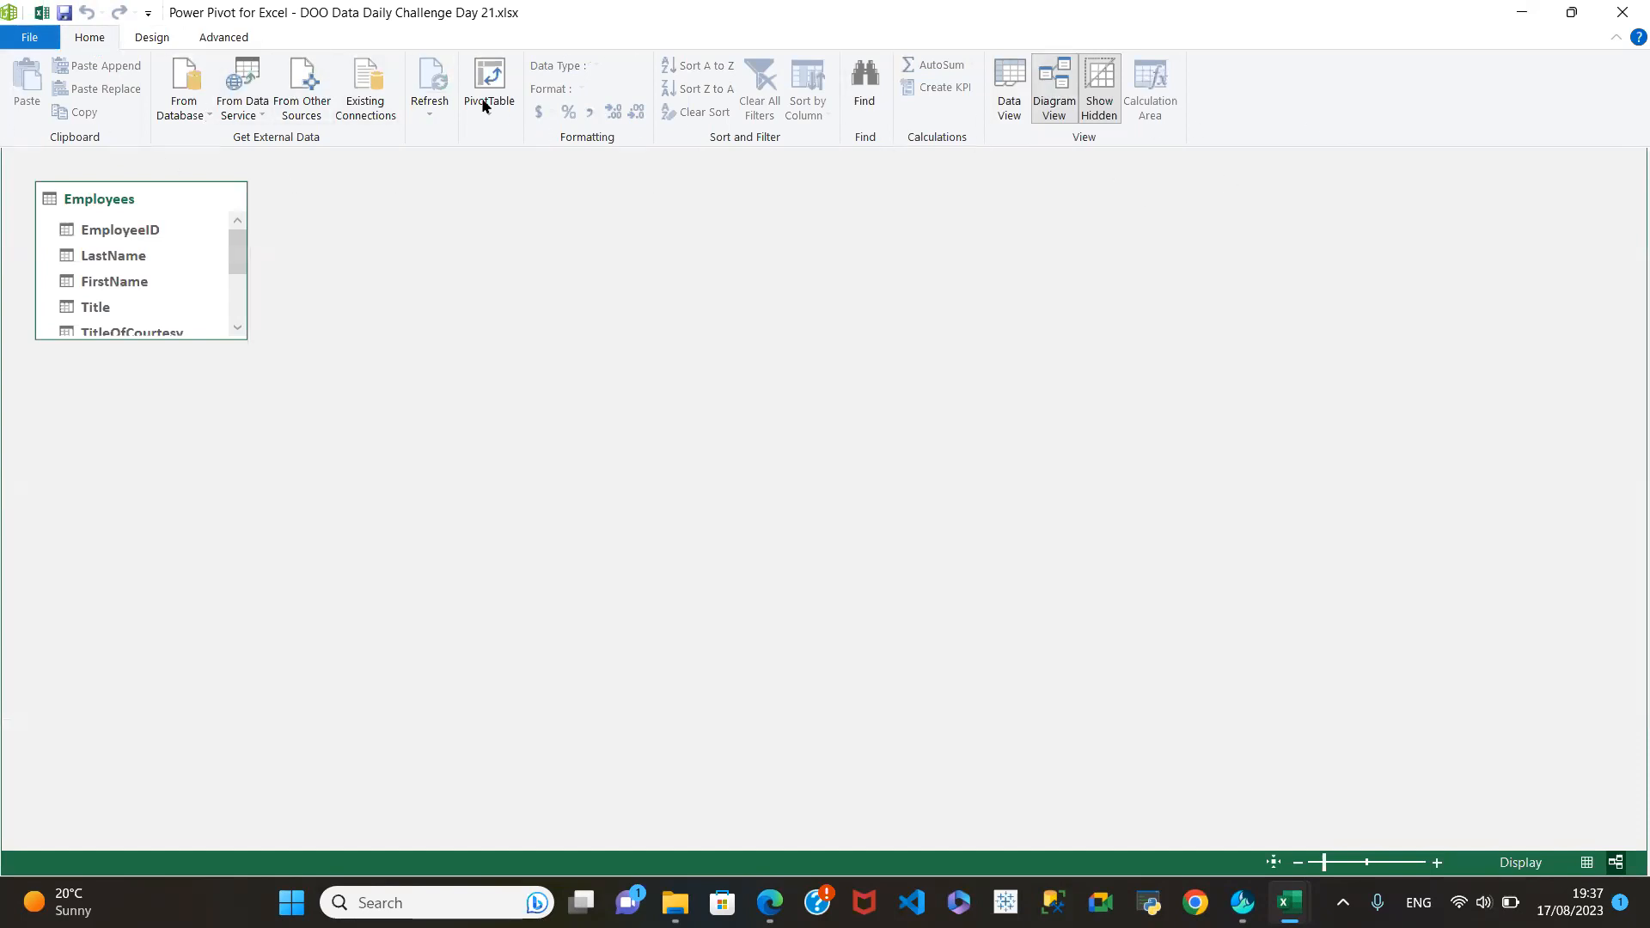
Return to the Day 21 workbook and load the Customers query as Only Create Connection with its data added to the Data Model.
{"action": "left_click", "coordinate": [1289, 902]}
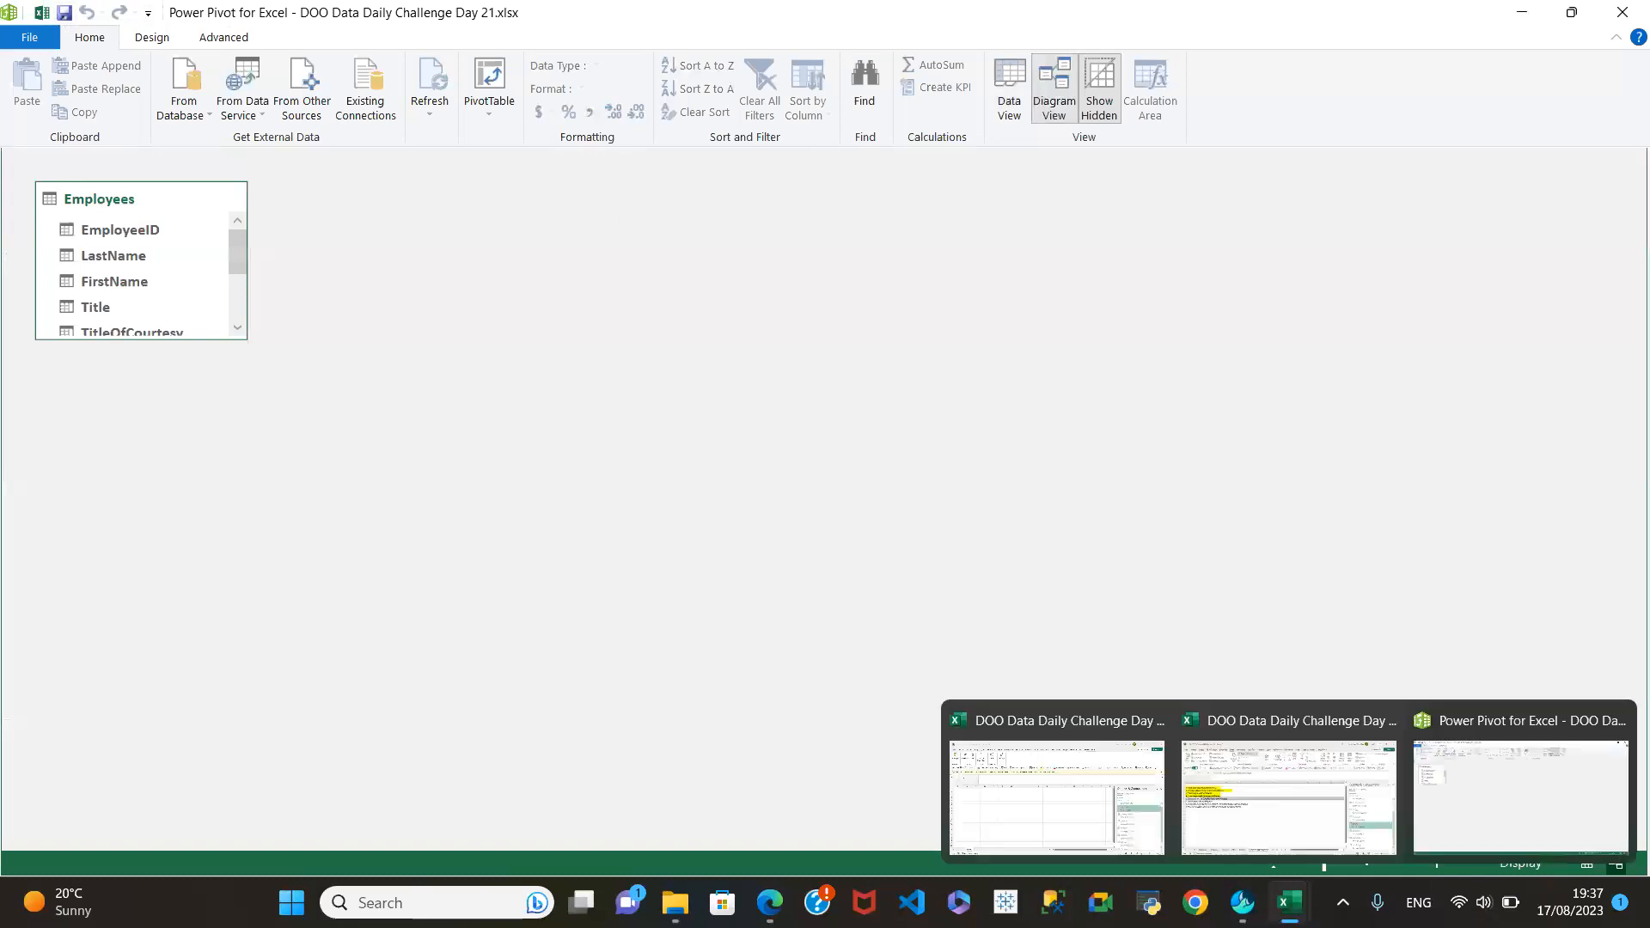
{"action": "left_click", "coordinate": [1025, 817]}
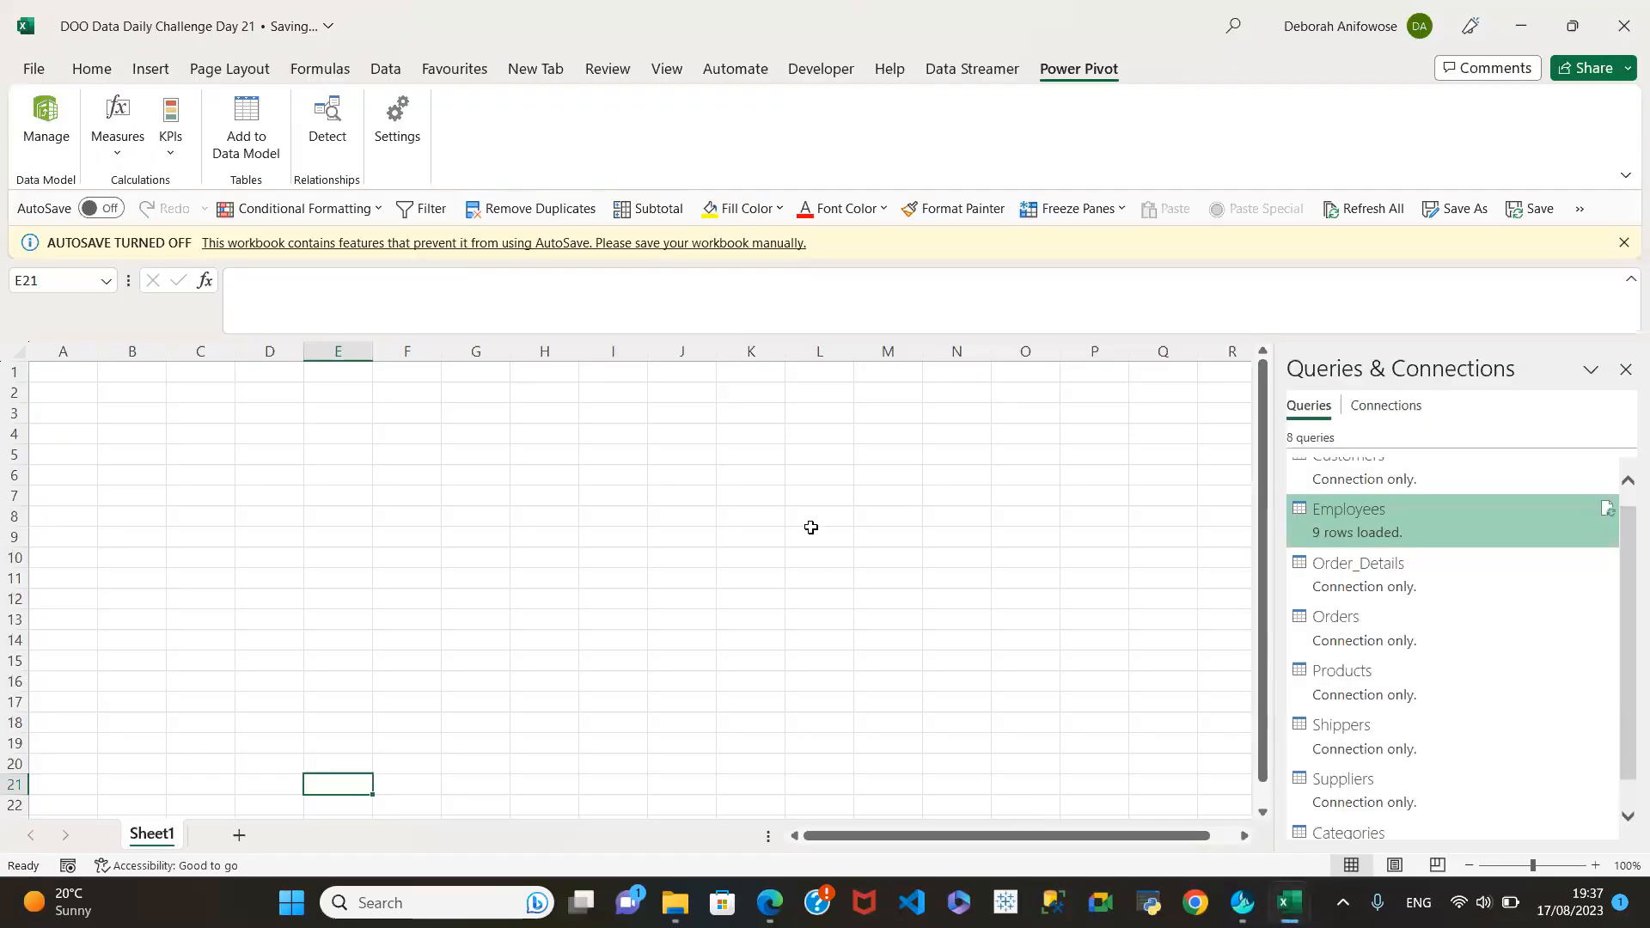
{"action": "left_click", "coordinate": [1624, 244]}
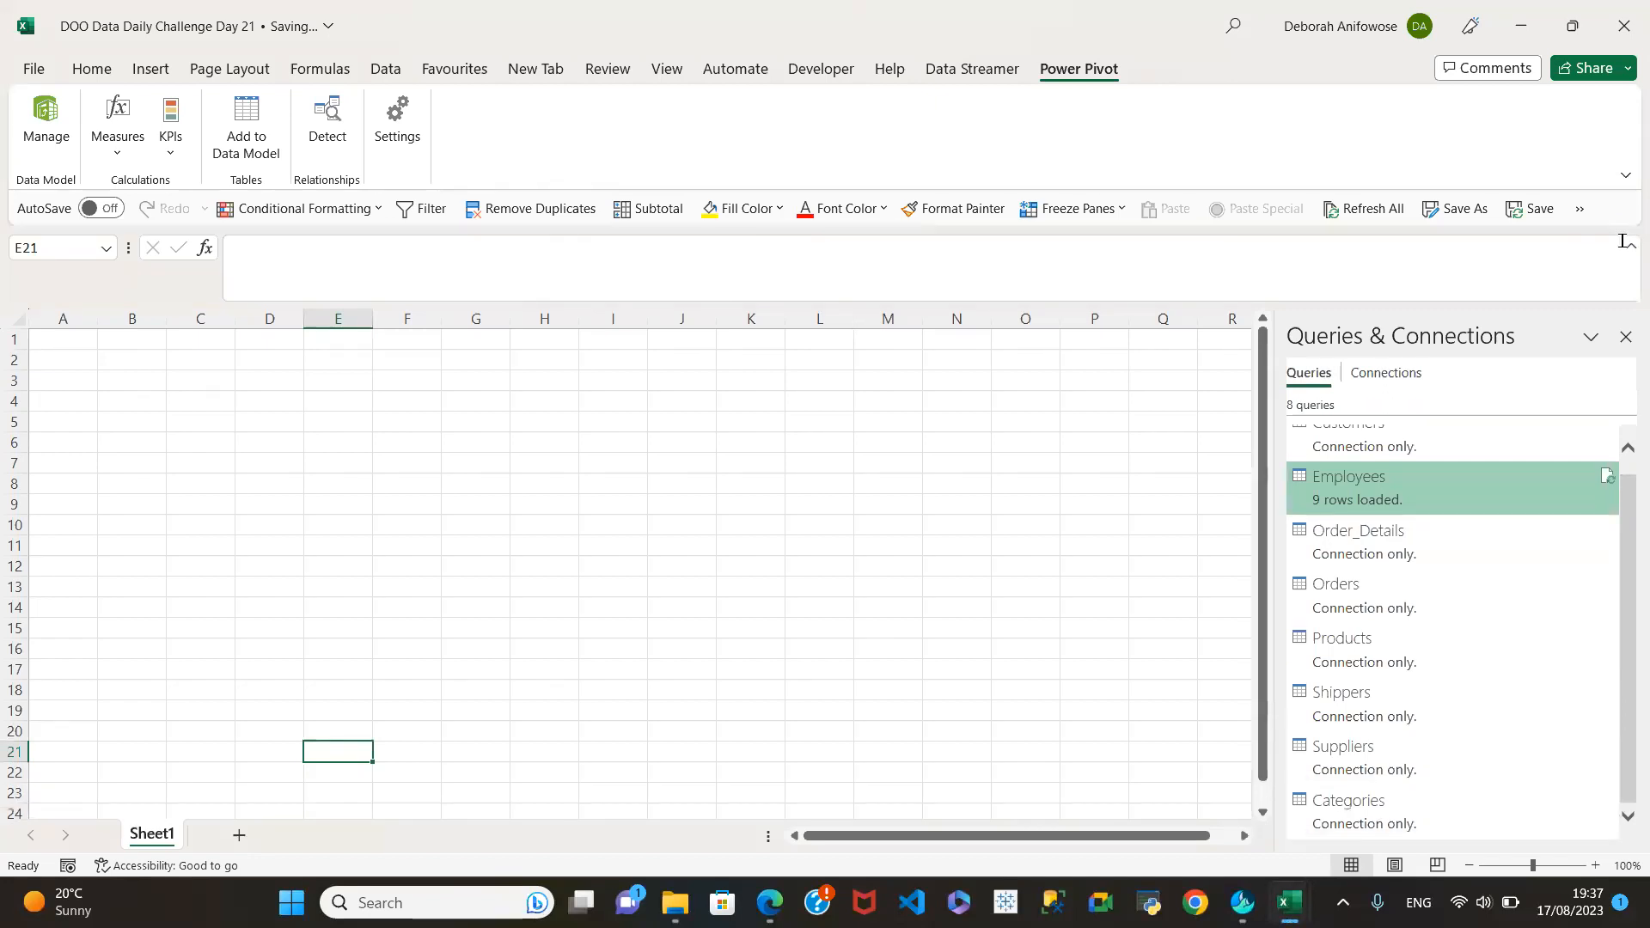
{"action": "left_click", "coordinate": [1627, 447]}
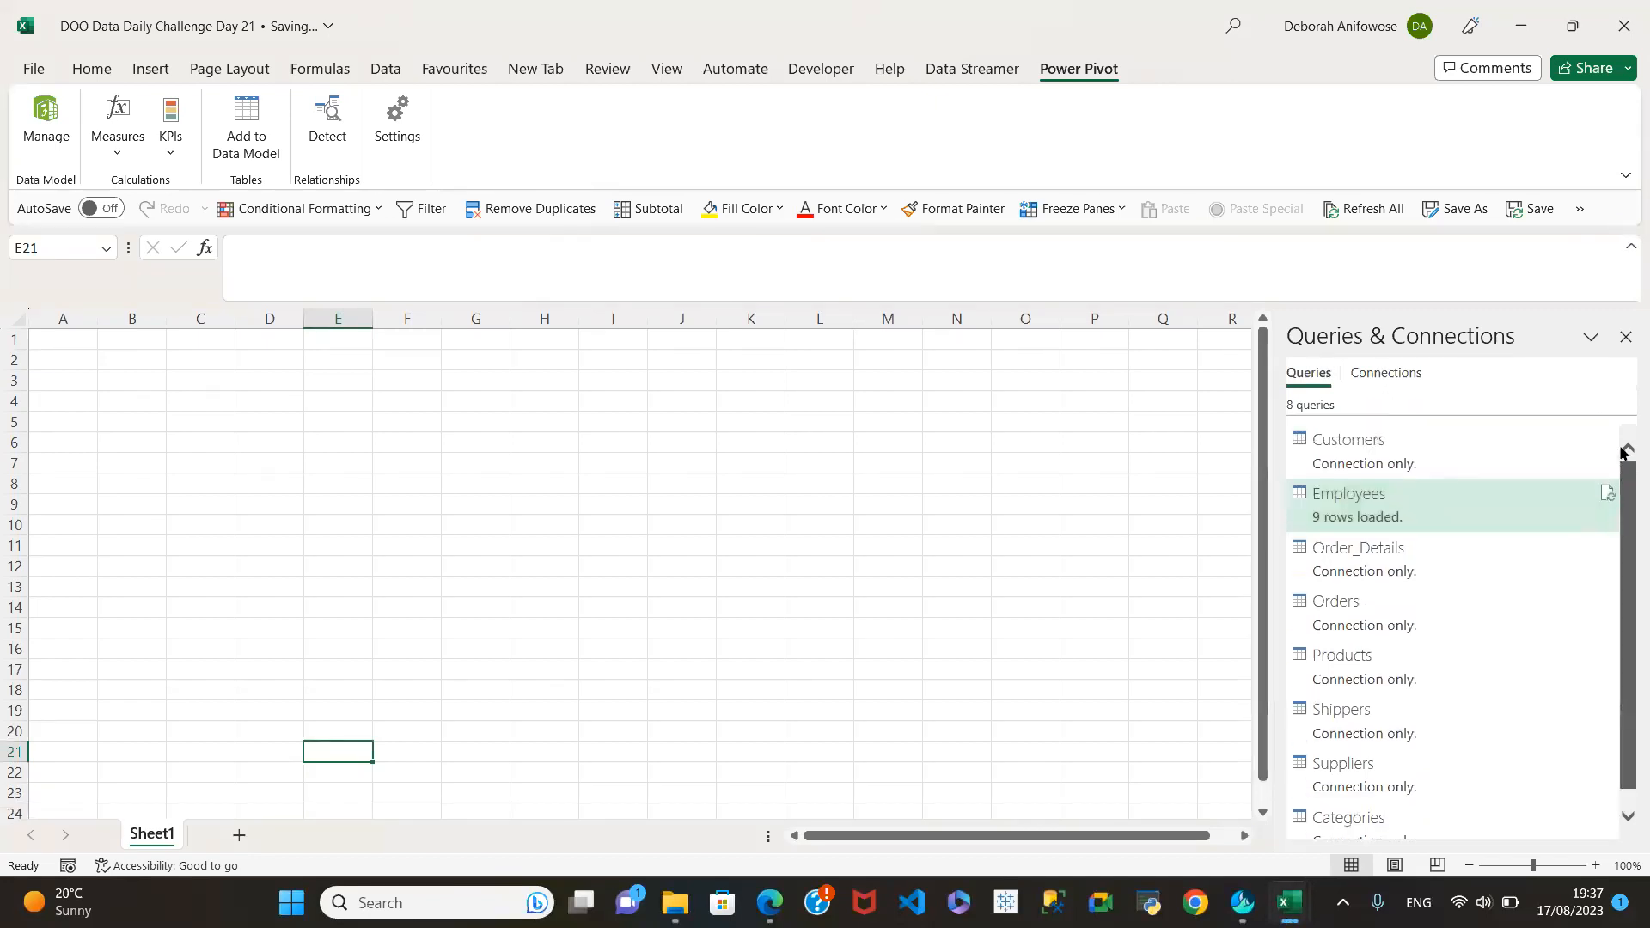
{"action": "mouse_move", "coordinate": [1351, 461]}
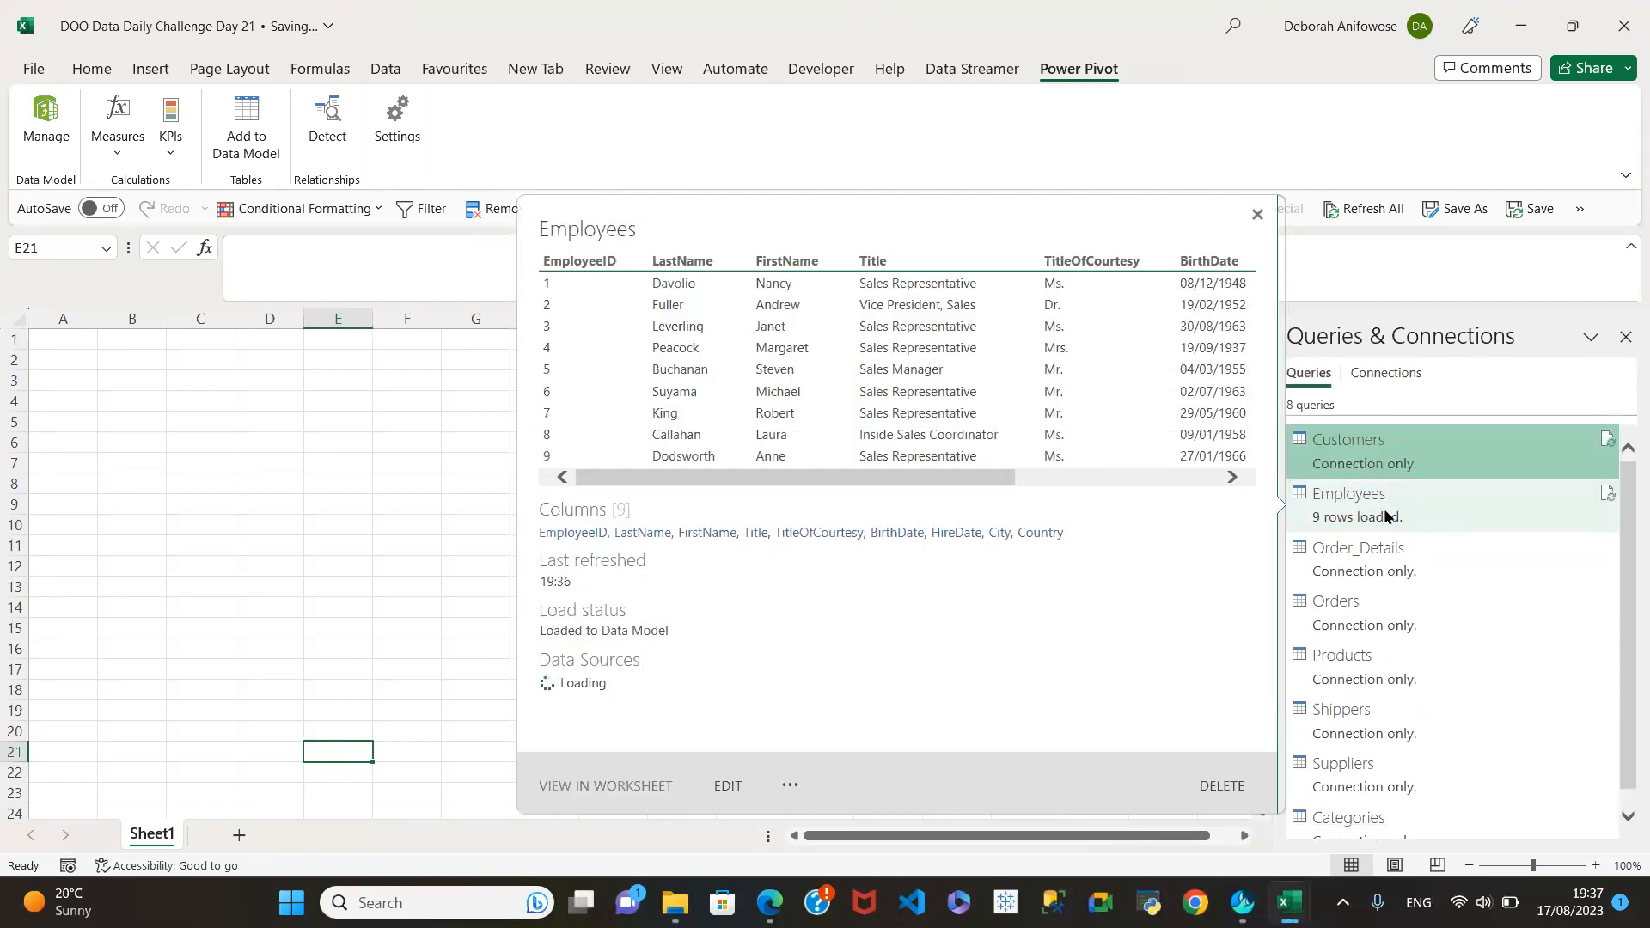
{"action": "left_click", "coordinate": [1392, 520]}
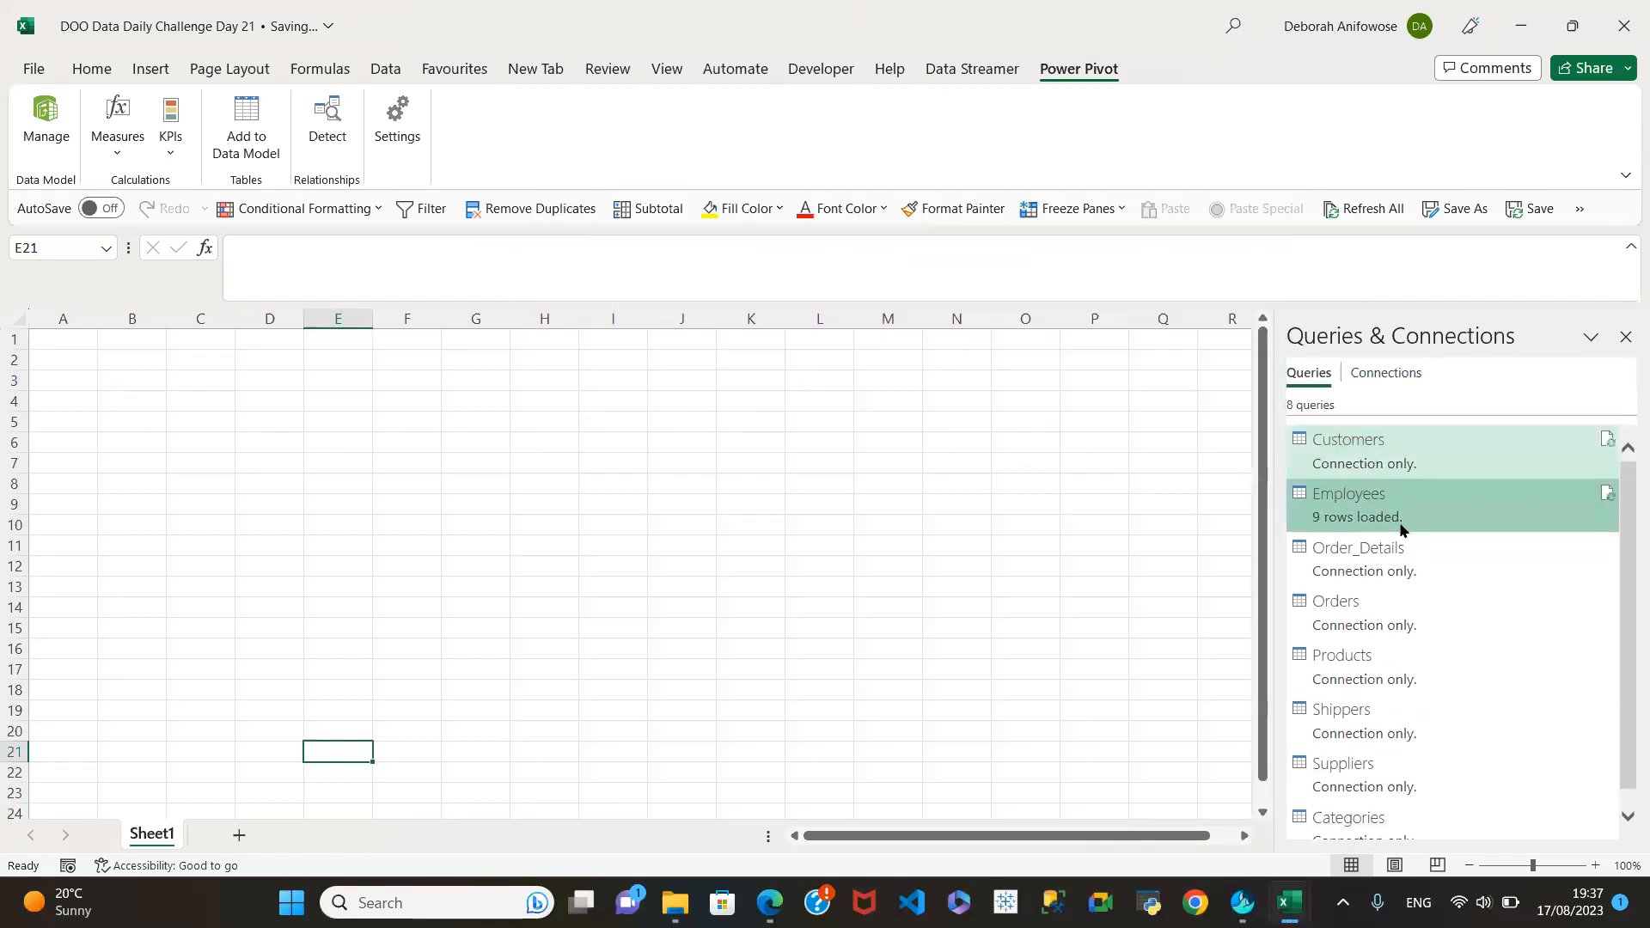
{"action": "left_click", "coordinate": [1378, 449]}
{"action": "right_click", "coordinate": [1379, 446]}
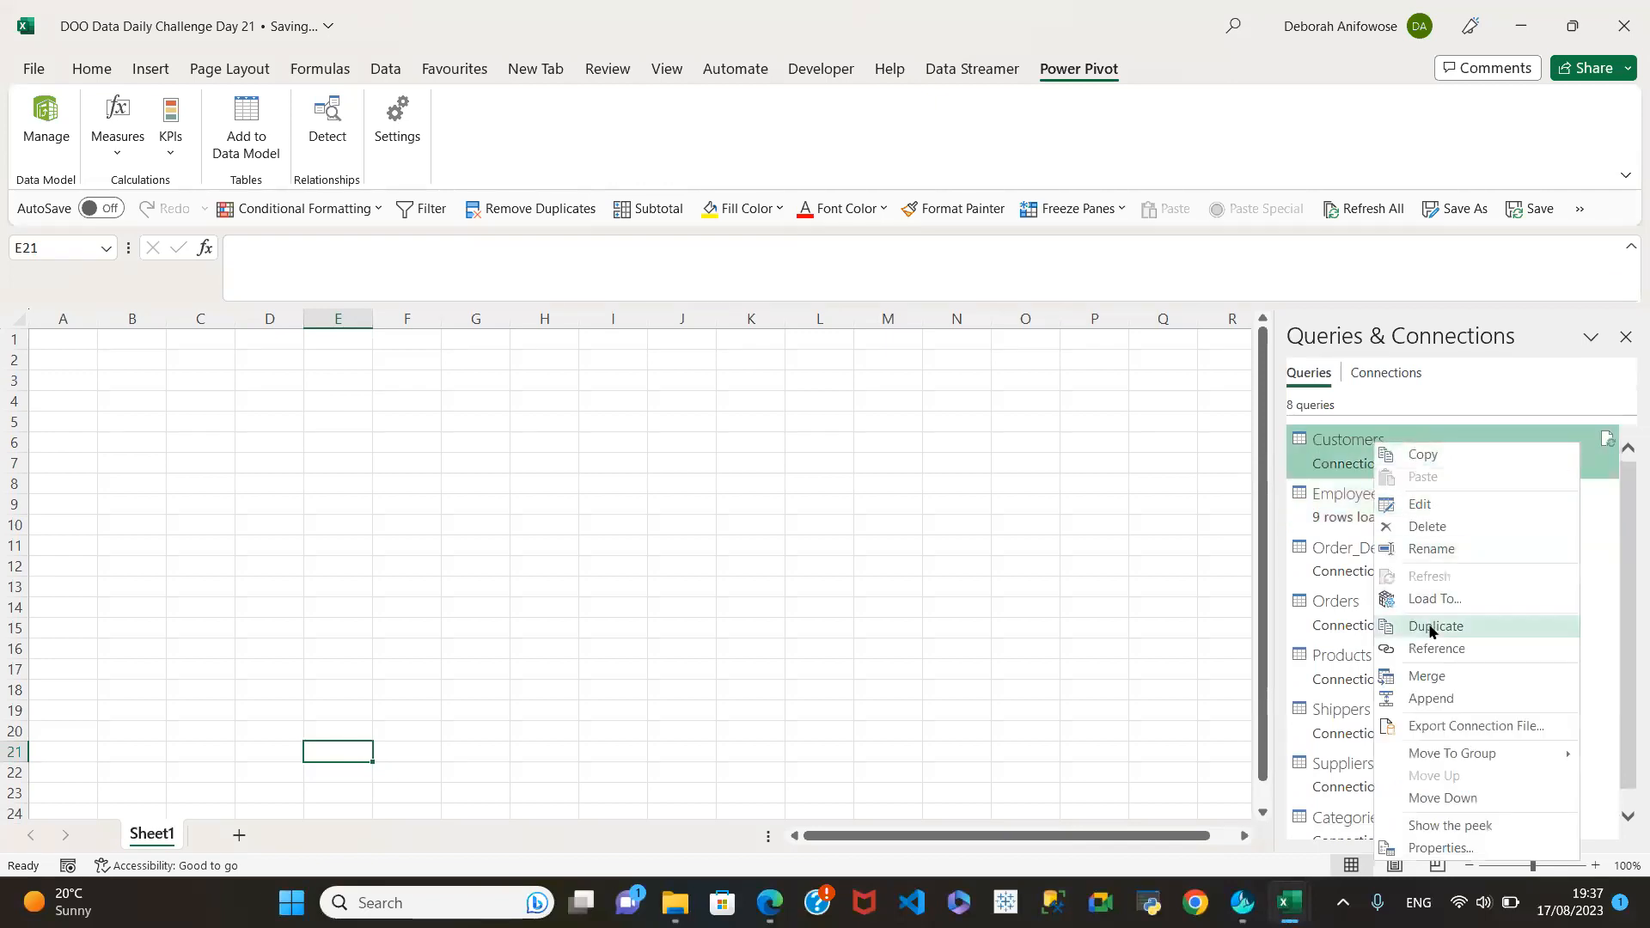
{"action": "left_click", "coordinate": [1428, 597]}
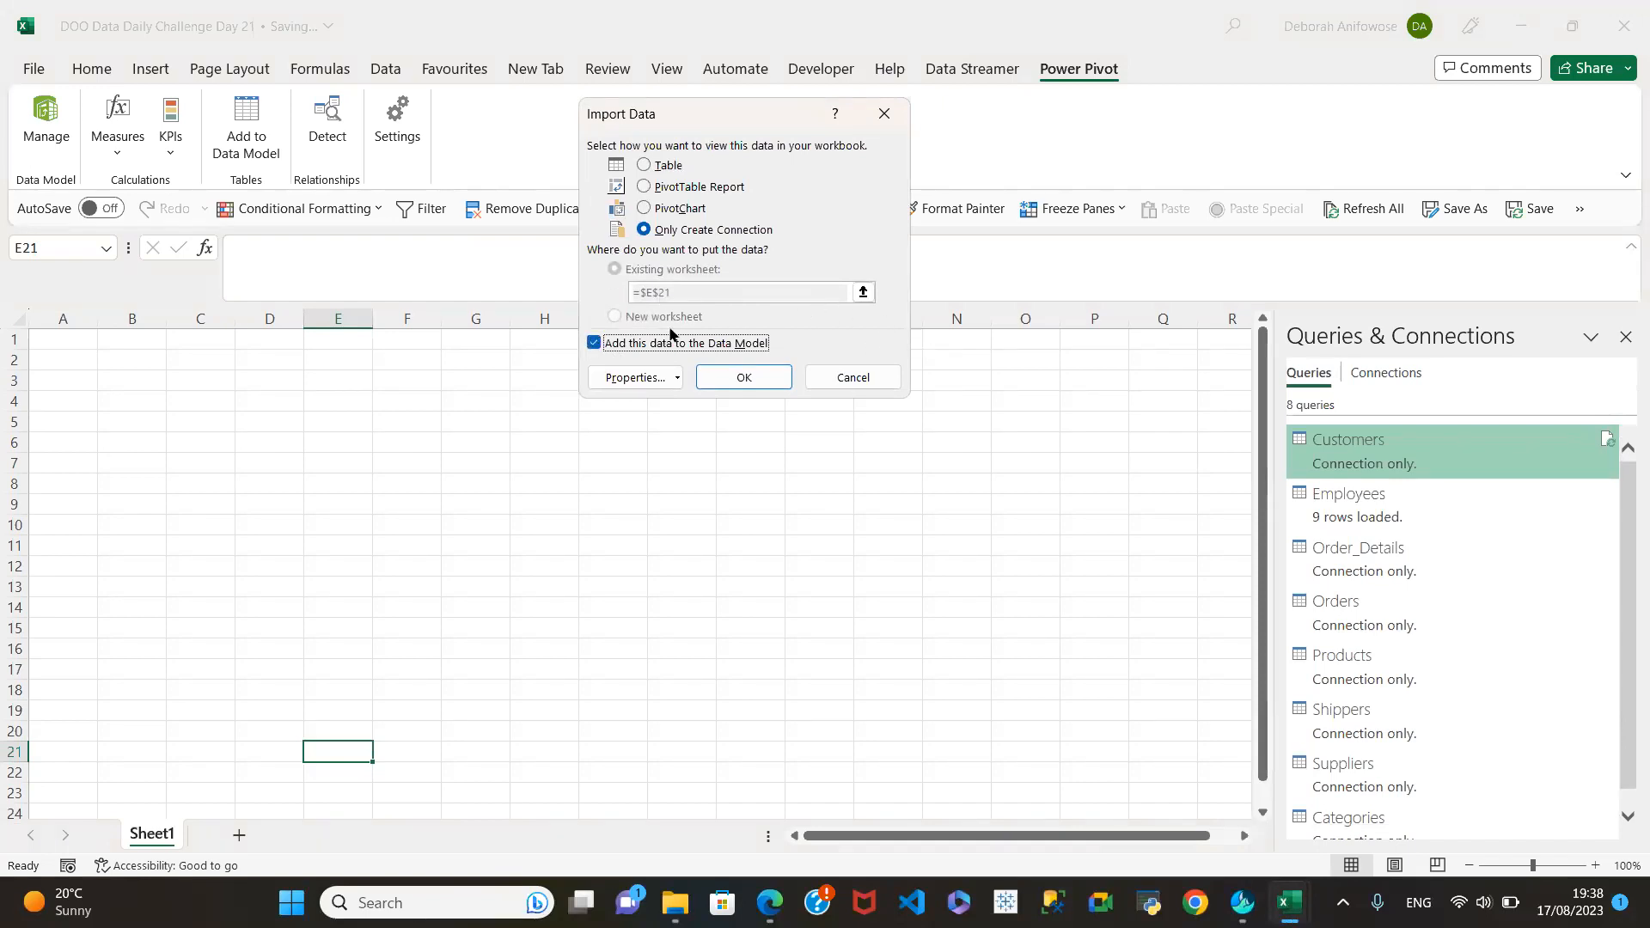
{"action": "left_click", "coordinate": [739, 379]}
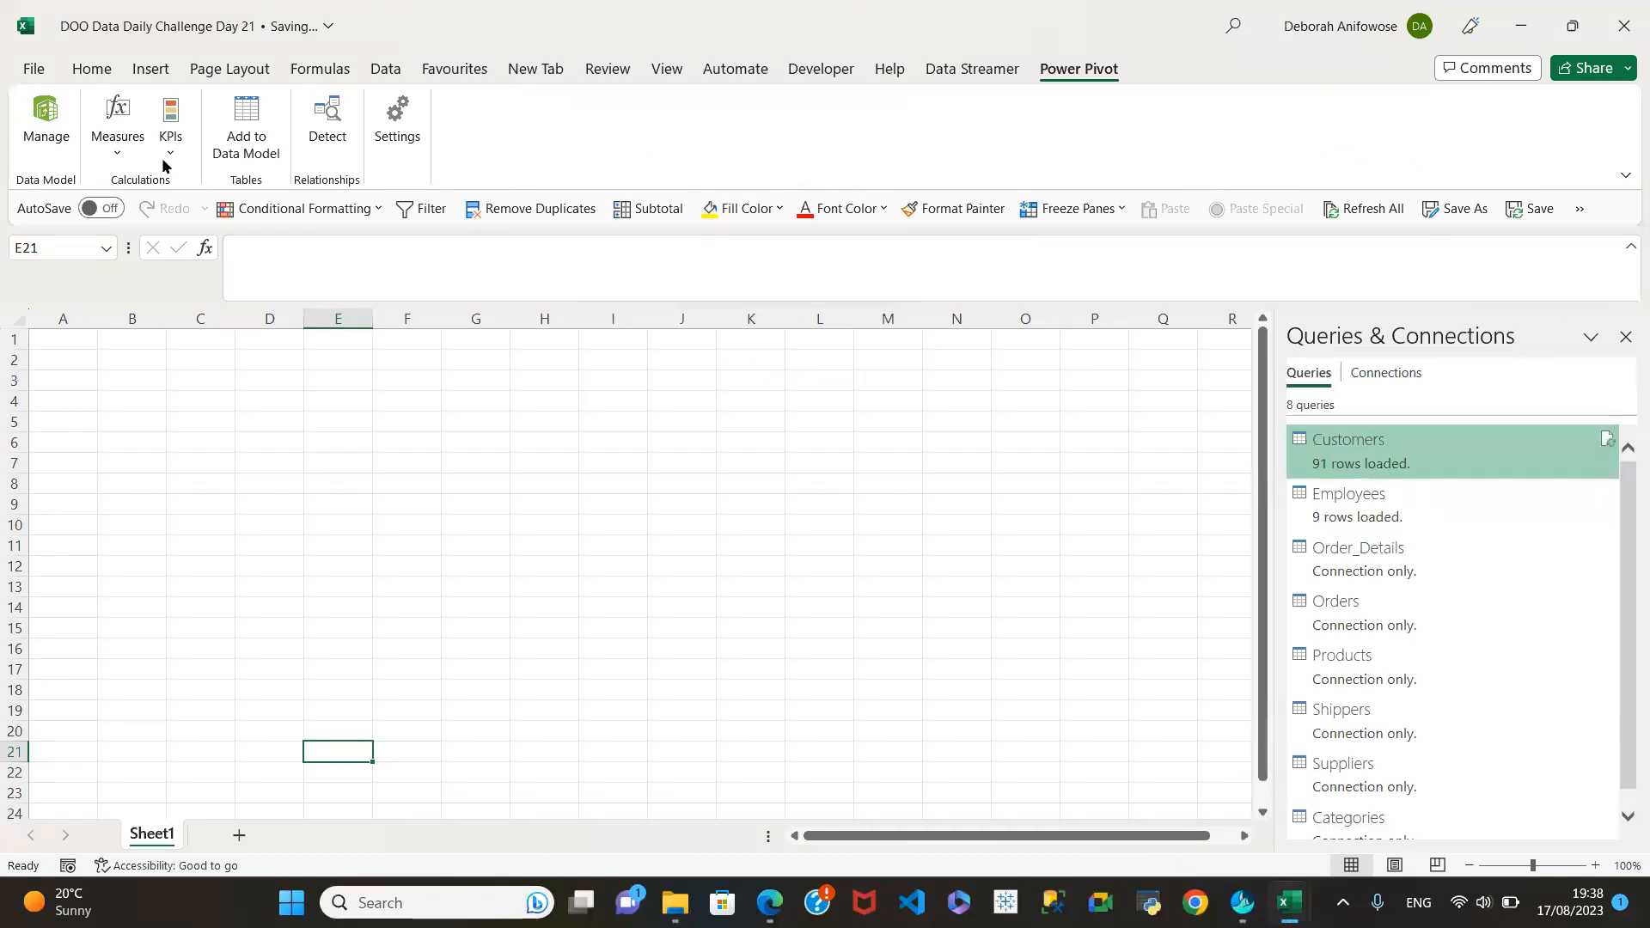
Check the Customers table in the Power Pivot diagram and return to the Day 21 workbook.
{"action": "left_click", "coordinate": [46, 118]}
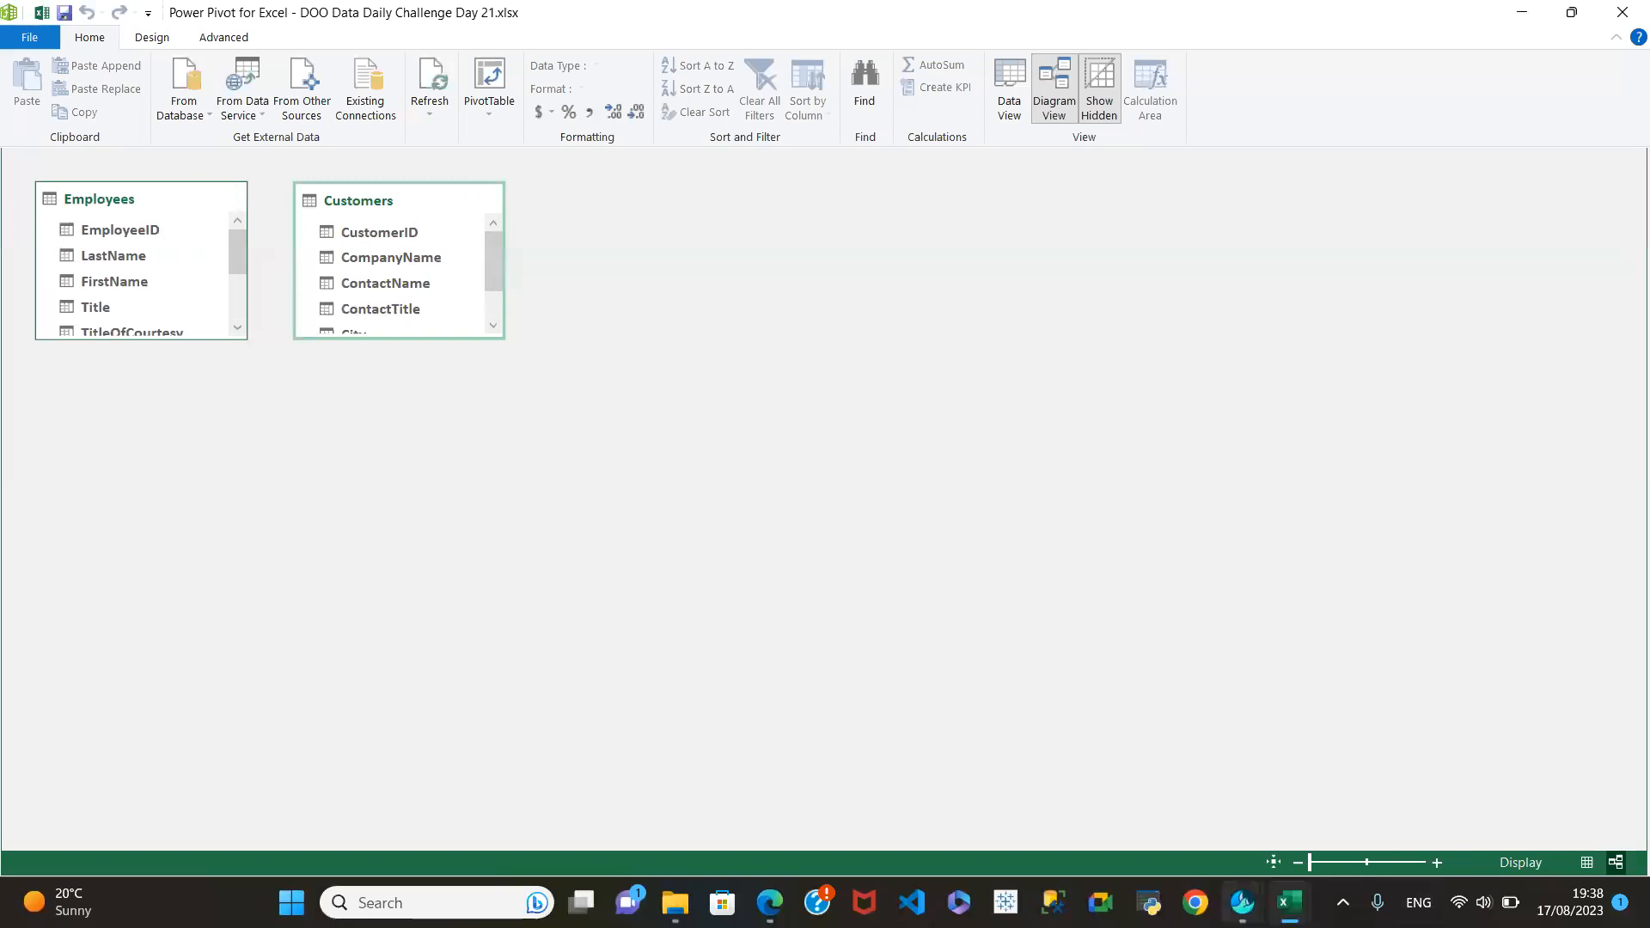
{"action": "mouse_move", "coordinate": [1289, 902]}
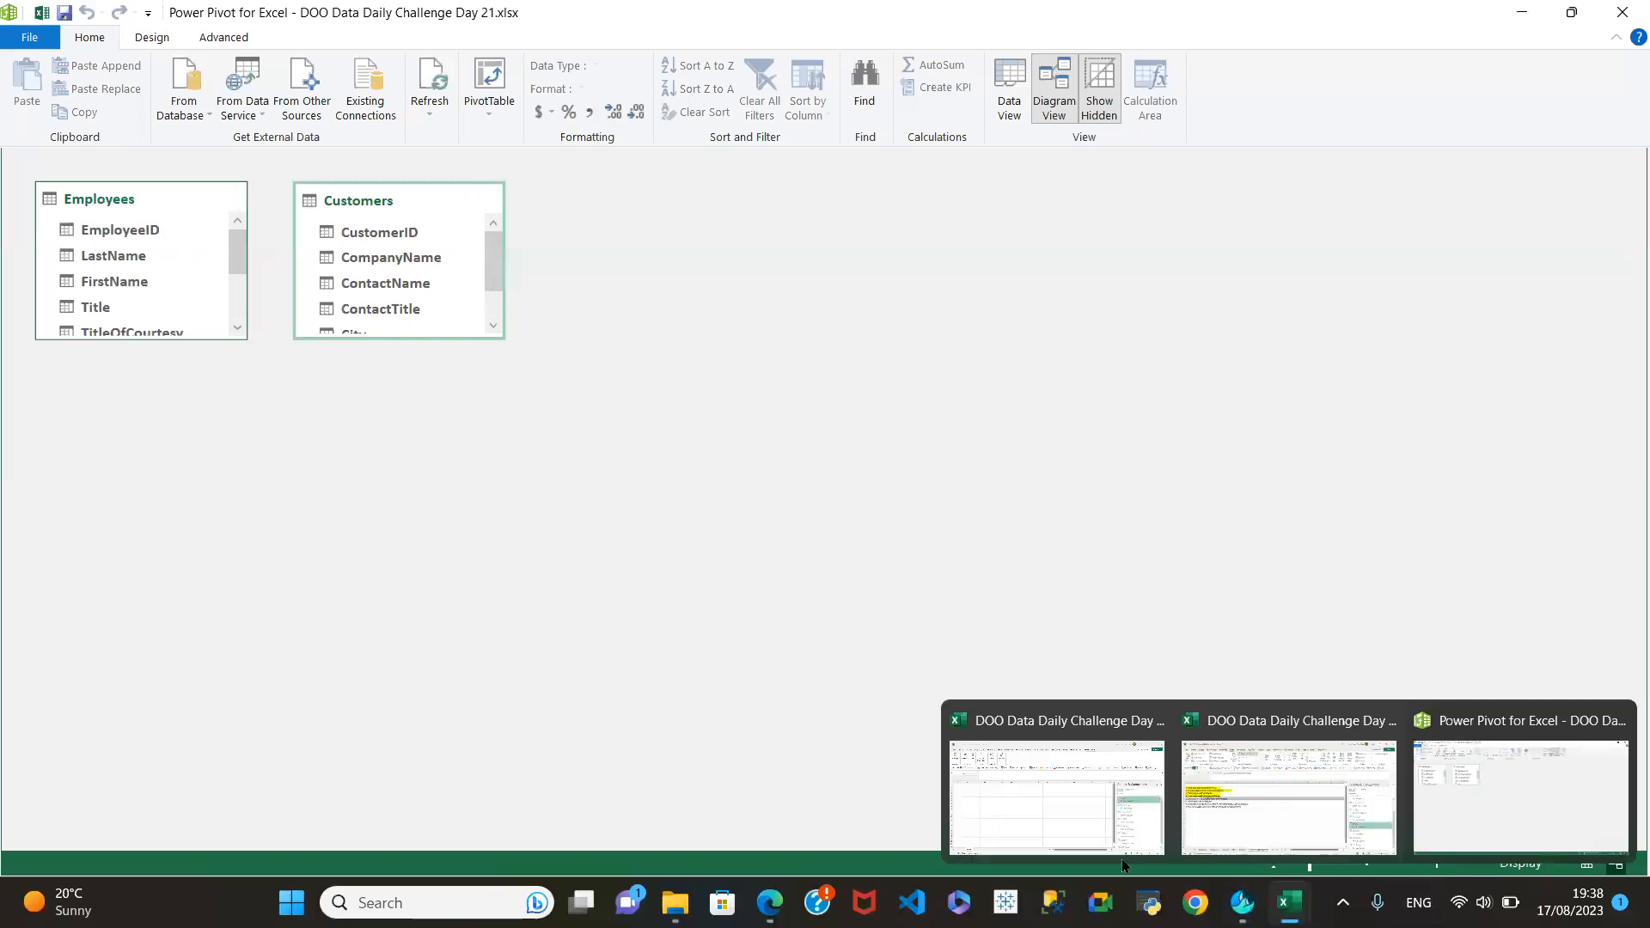
{"action": "left_click", "coordinate": [1064, 817]}
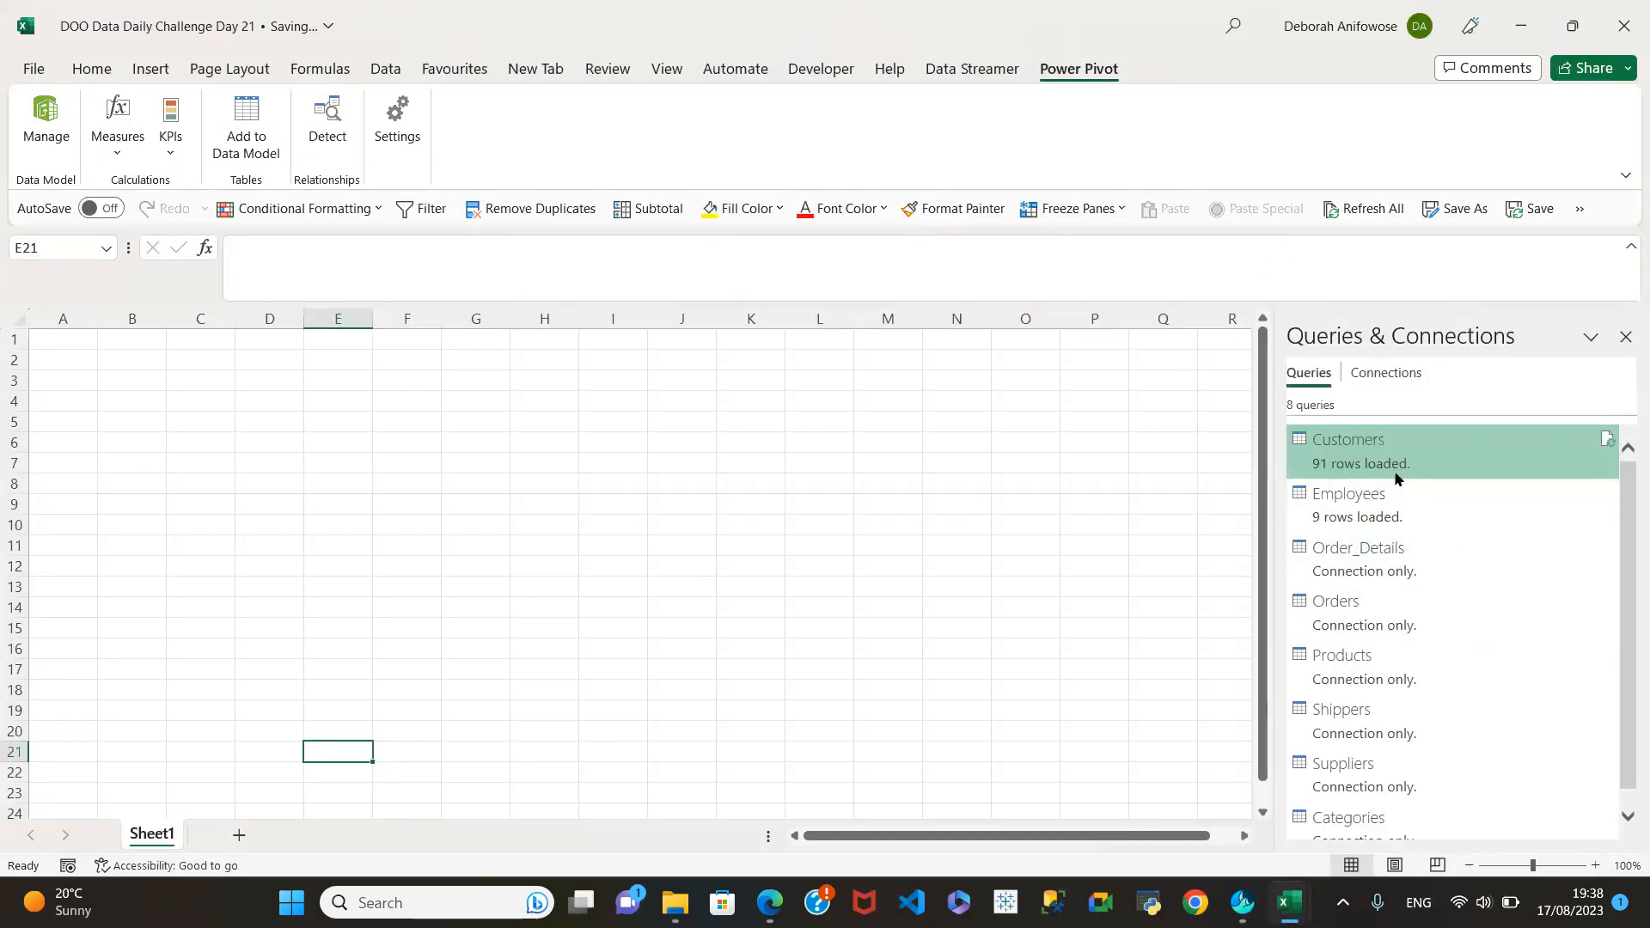
Load the Order_Details query as Only Create Connection and add its data to the Data Model.
{"action": "left_click", "coordinate": [1366, 554]}
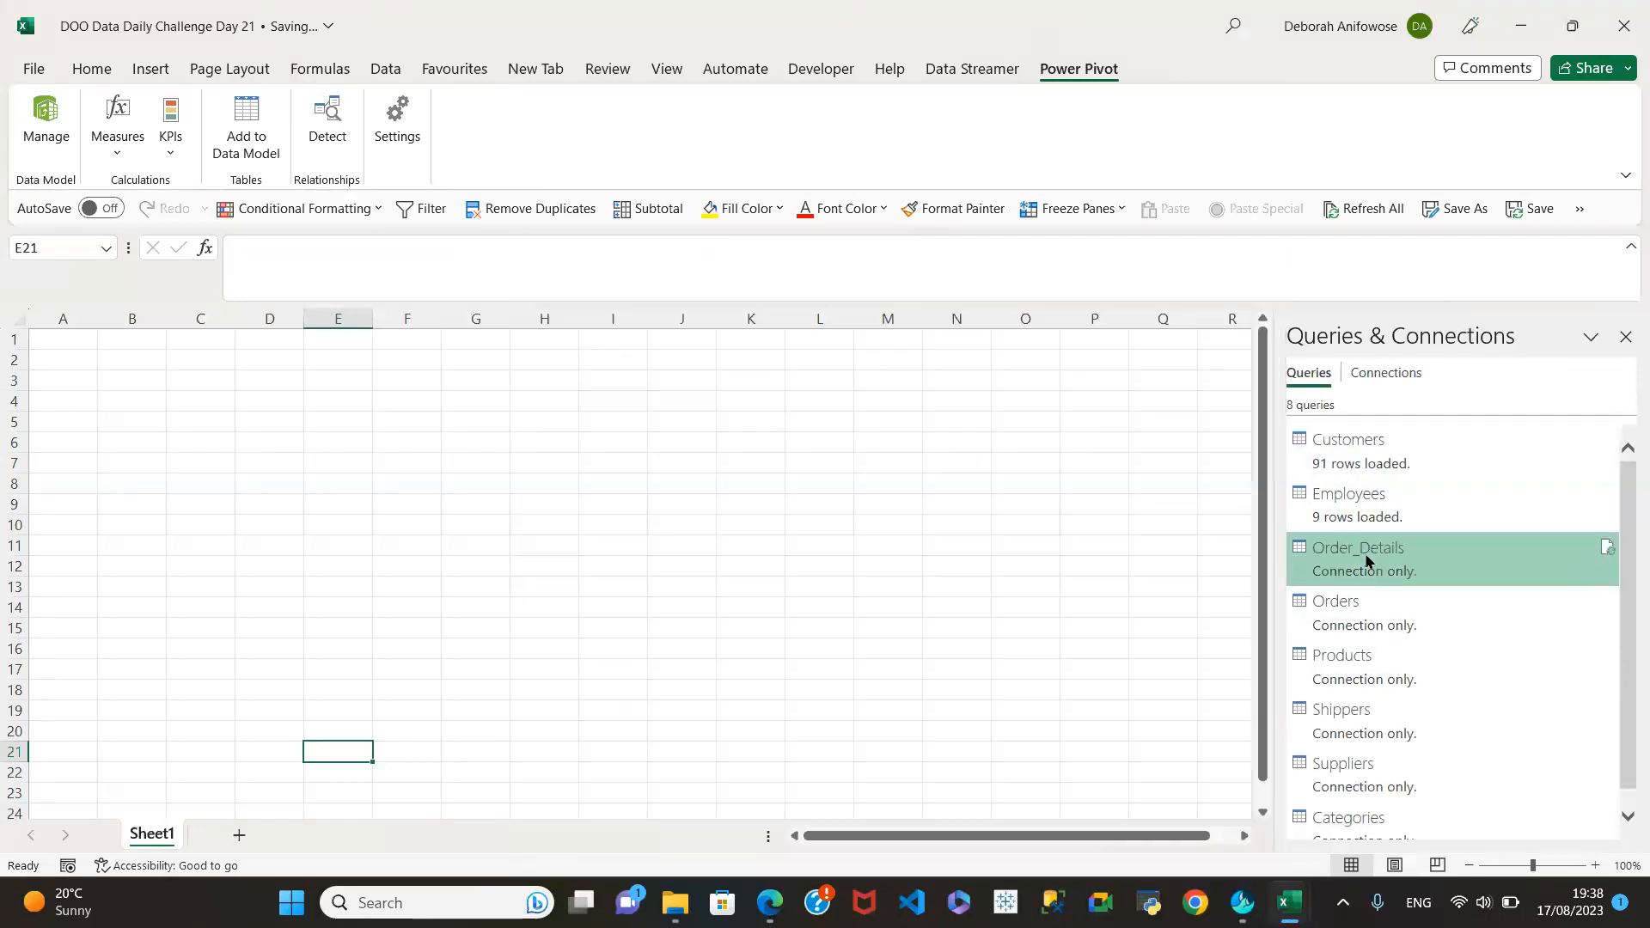
{"action": "right_click", "coordinate": [1368, 557]}
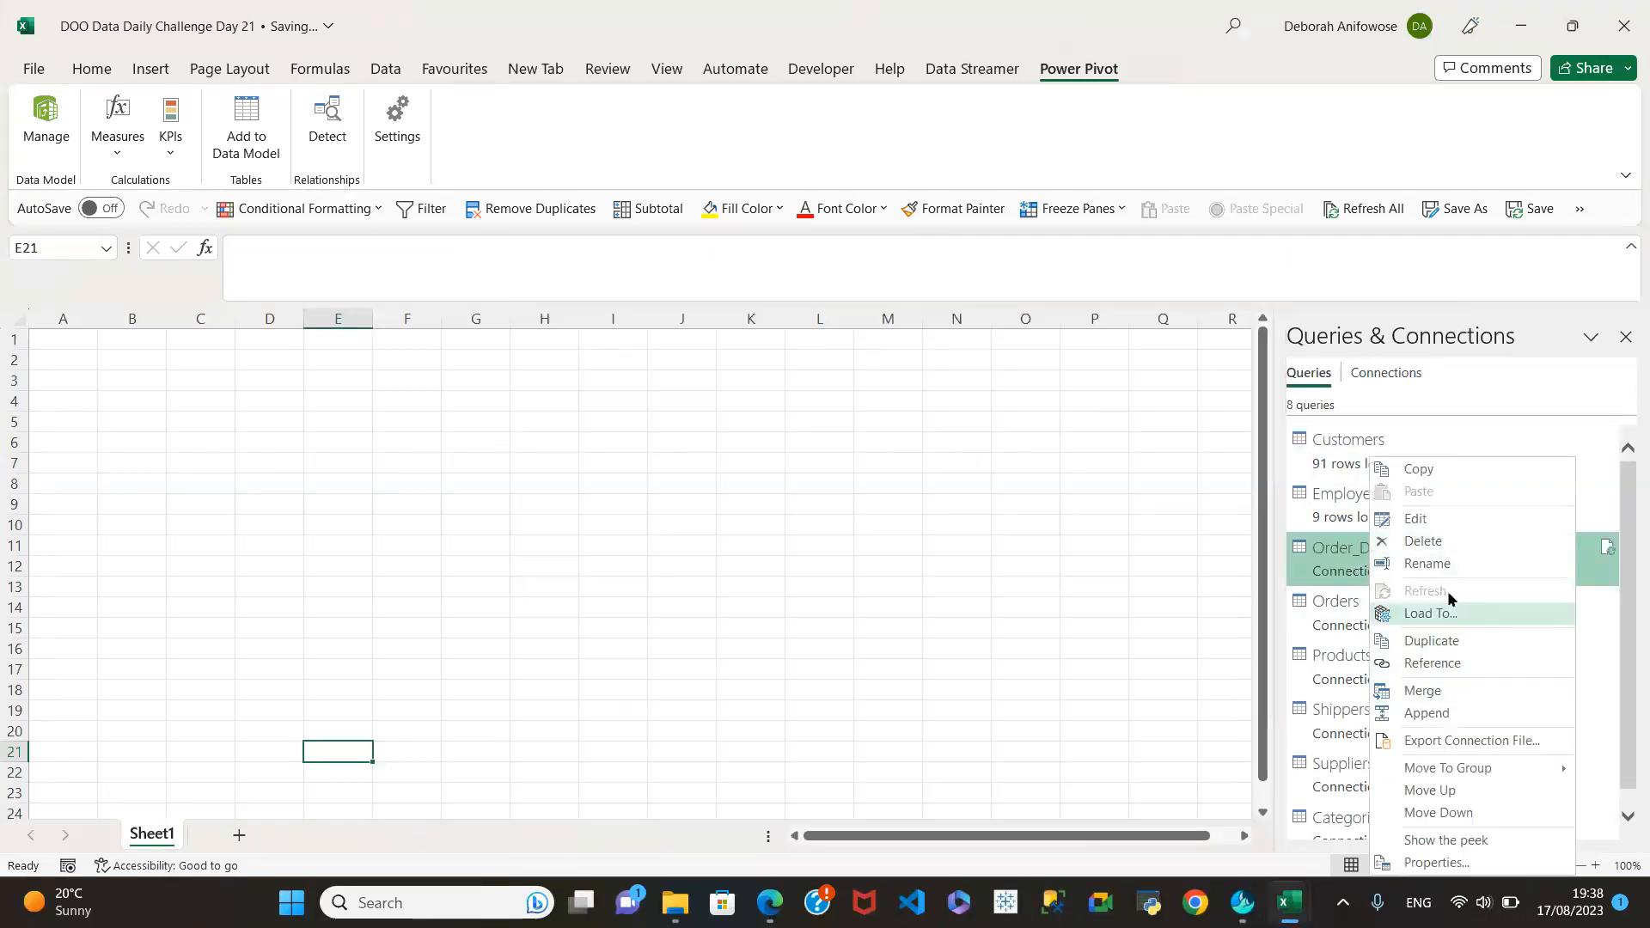
{"action": "left_click", "coordinate": [1417, 614]}
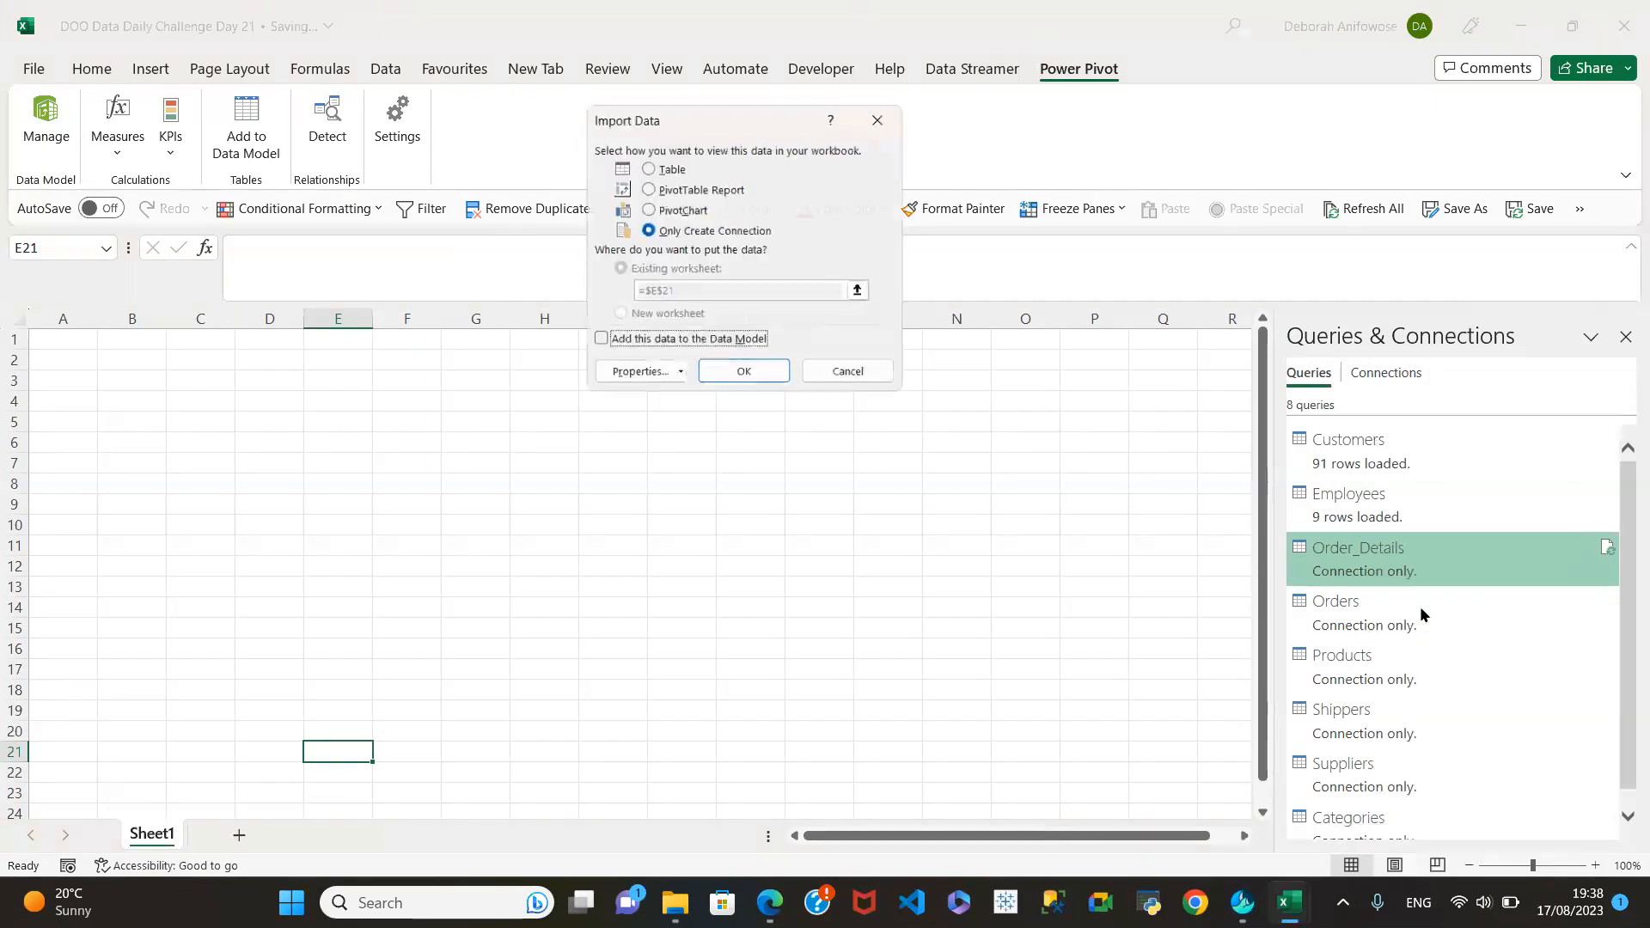
{"action": "left_click", "coordinate": [748, 381]}
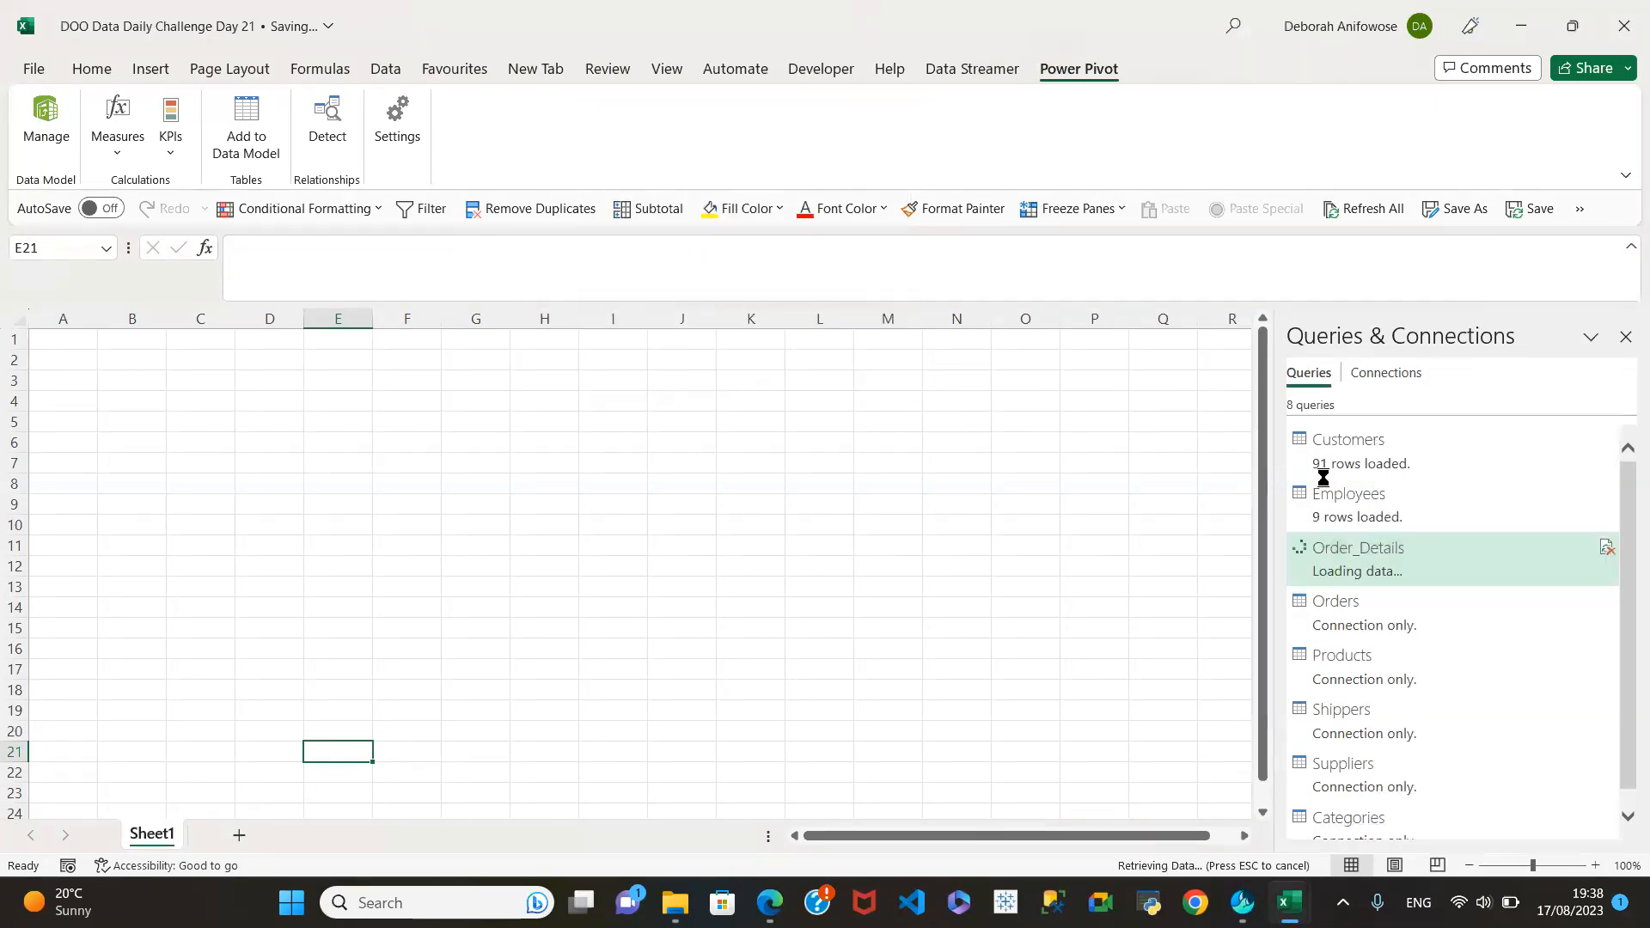
Load the Orders query as Only Create Connection and add its data to the Data Model.
{"action": "right_click", "coordinate": [1342, 611]}
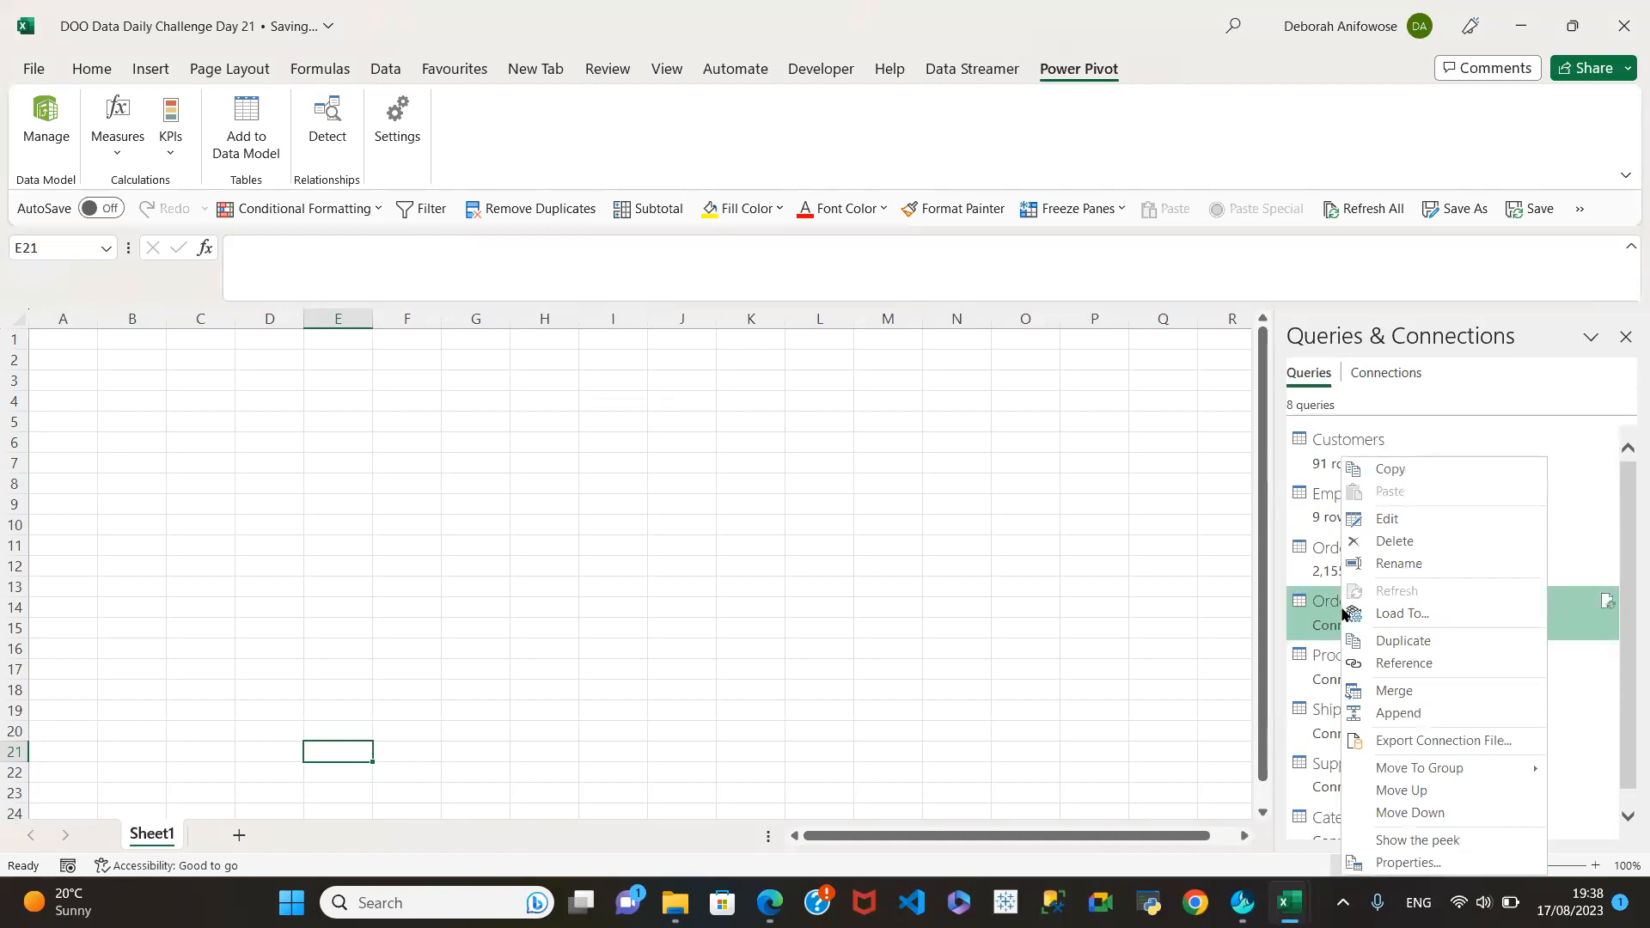
{"action": "left_click", "coordinate": [1402, 612]}
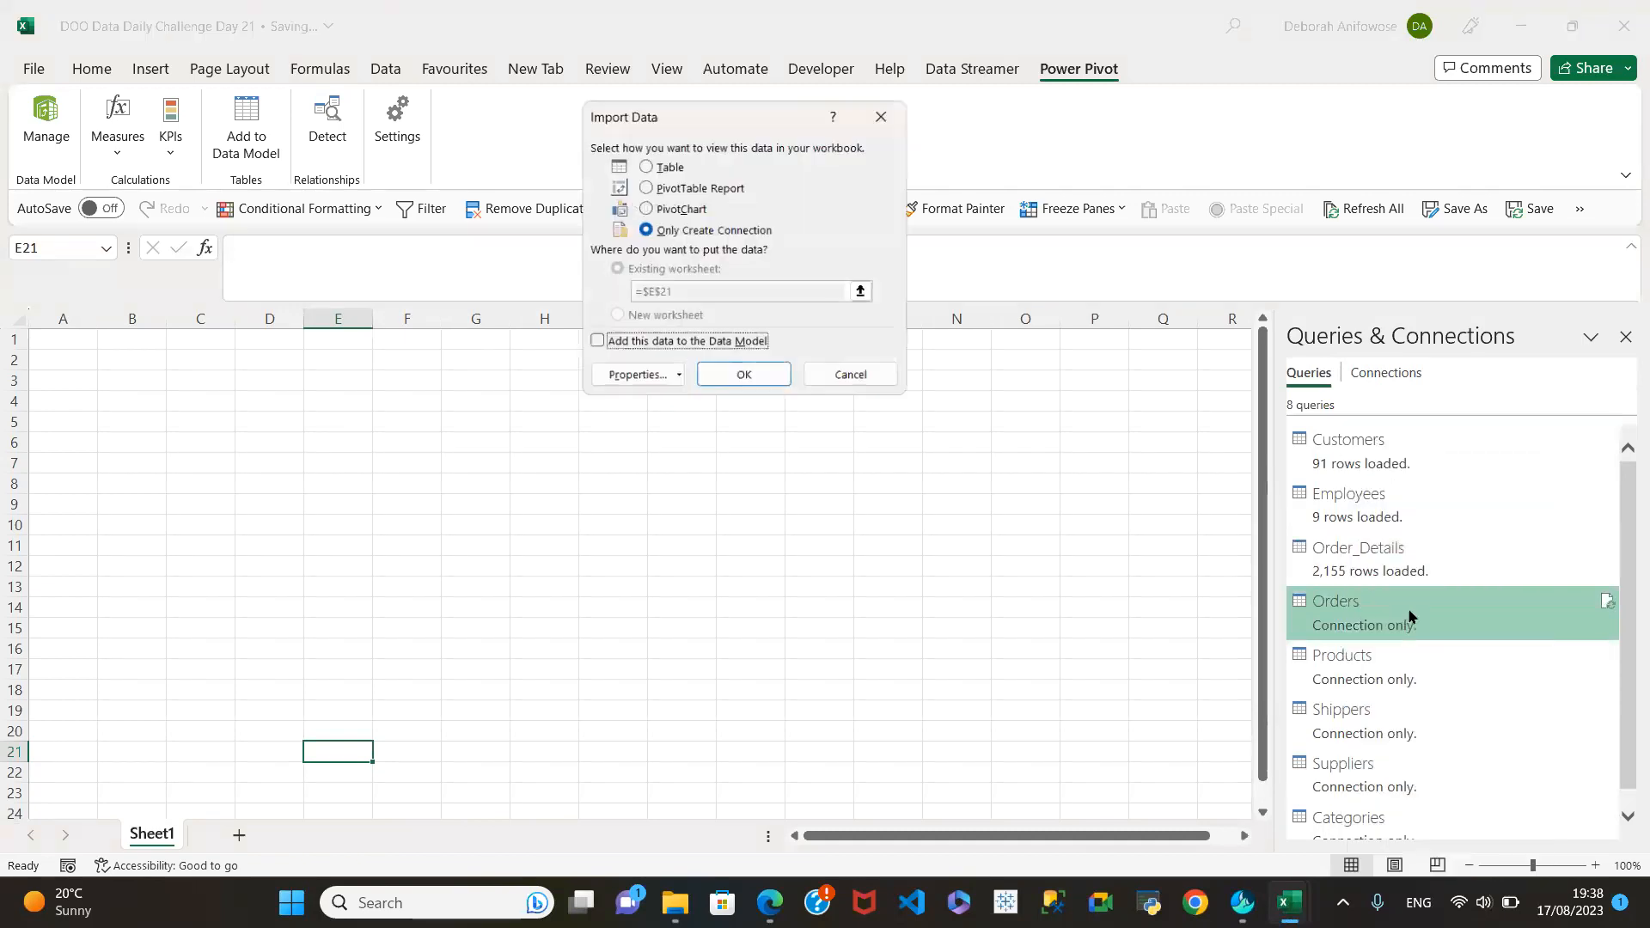
{"action": "left_click", "coordinate": [591, 343]}
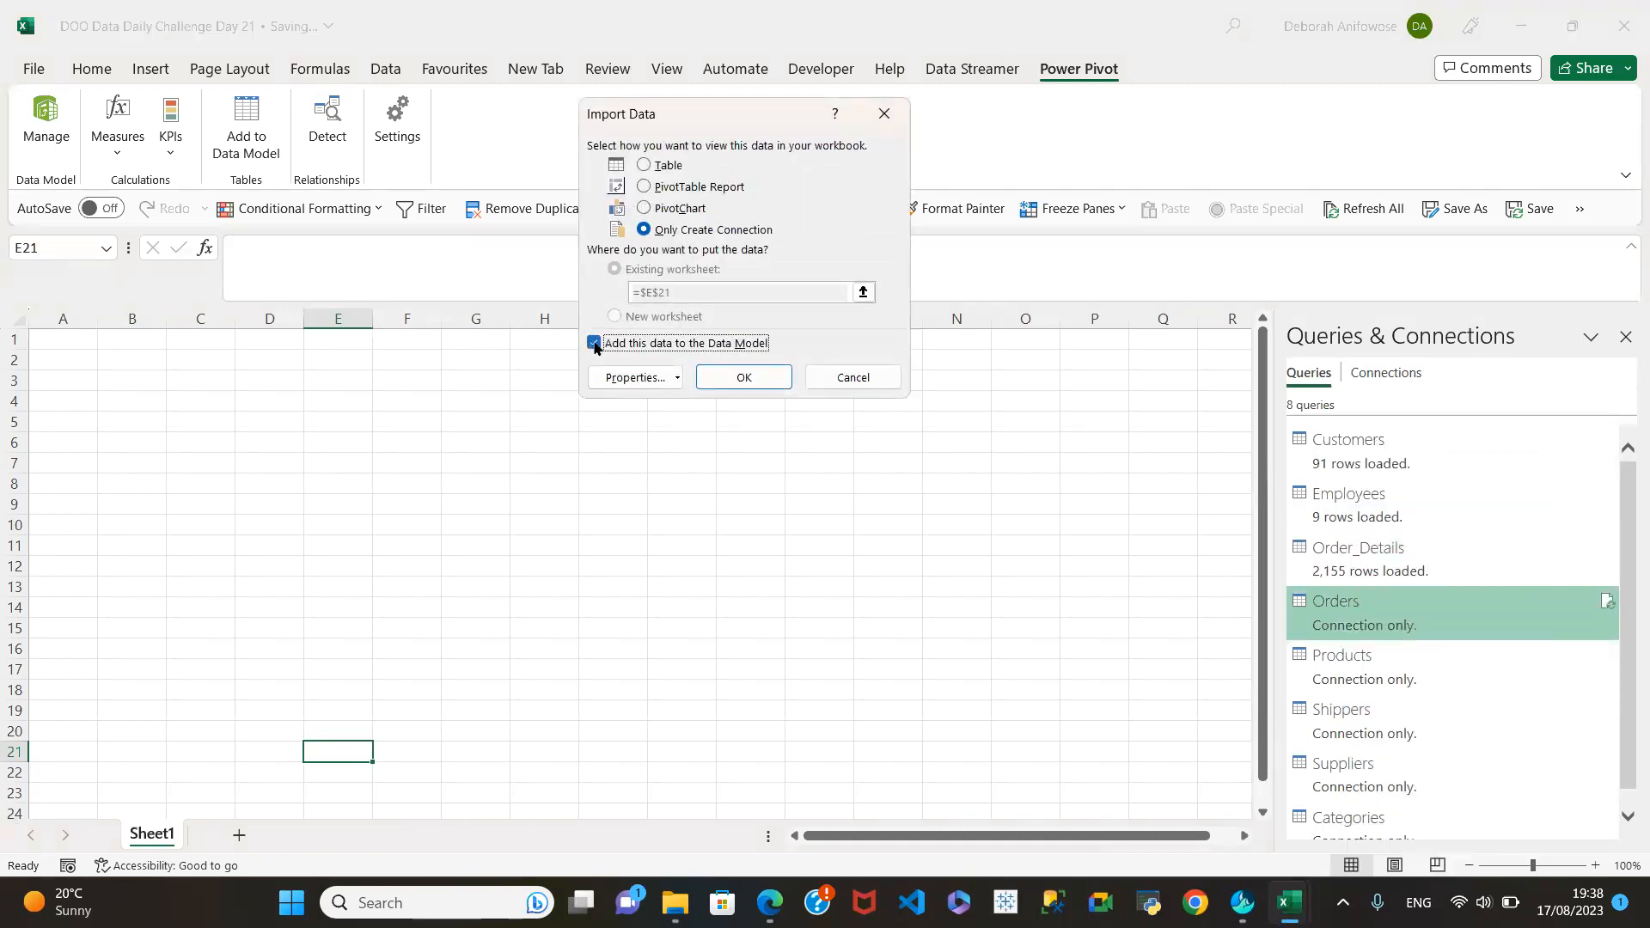
{"action": "left_click", "coordinate": [728, 376]}
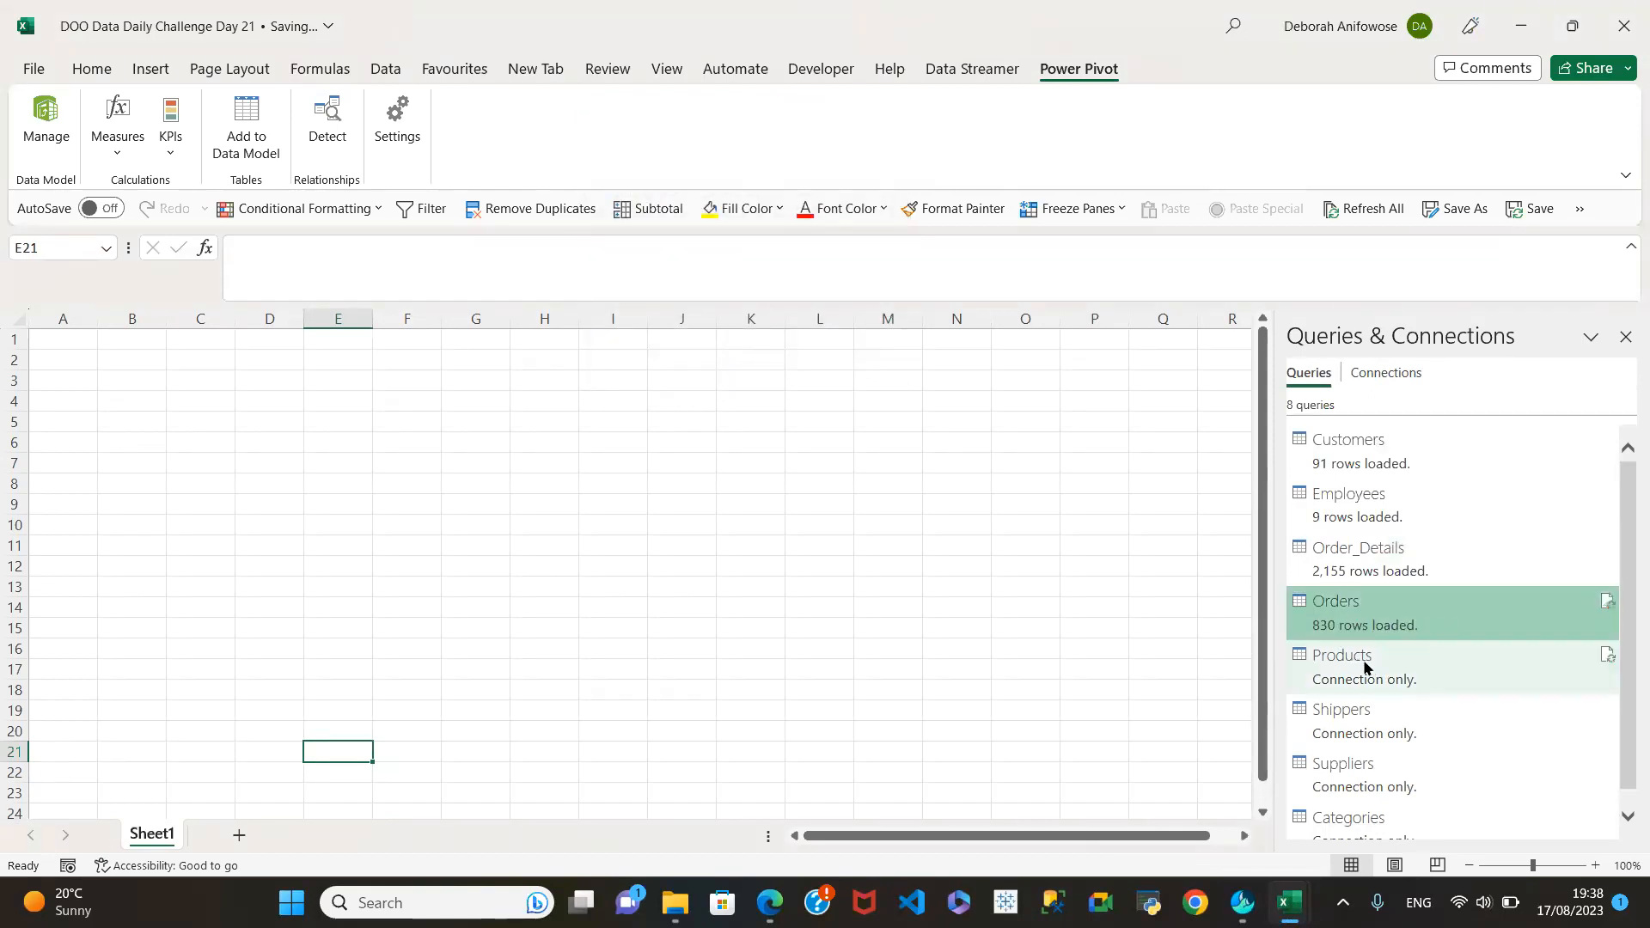
Load the Products query as a connection only, with its data added to the Data Model.
{"action": "right_click", "coordinate": [1343, 669]}
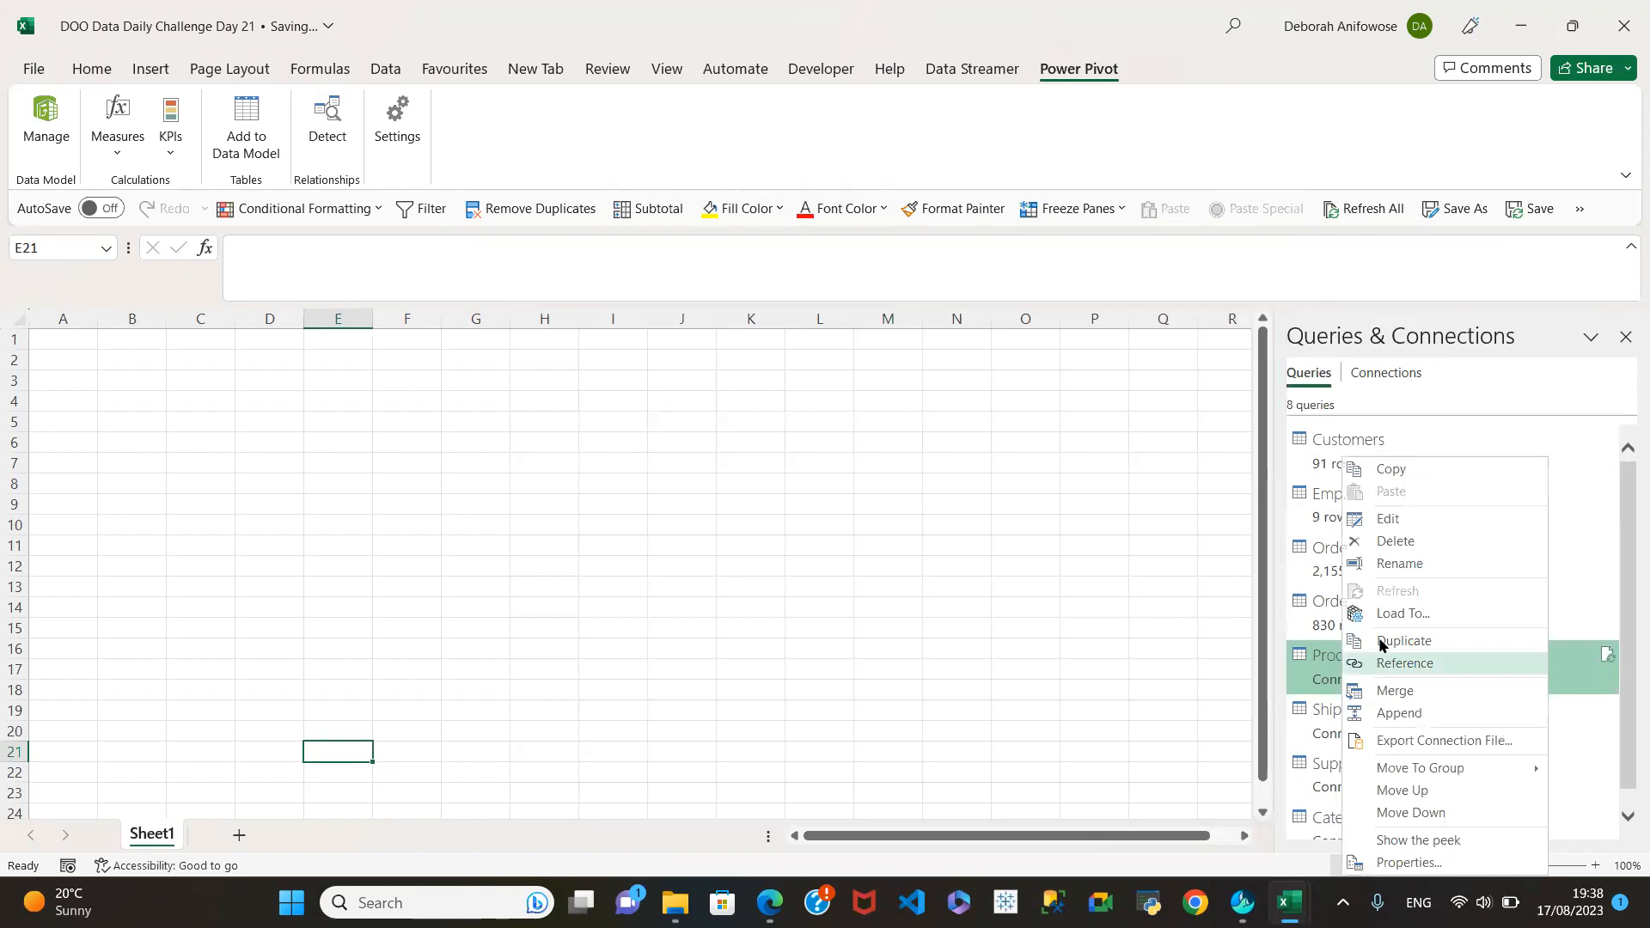
{"action": "left_click", "coordinate": [1397, 613]}
{"action": "left_click", "coordinate": [593, 343]}
{"action": "left_click", "coordinate": [739, 379]}
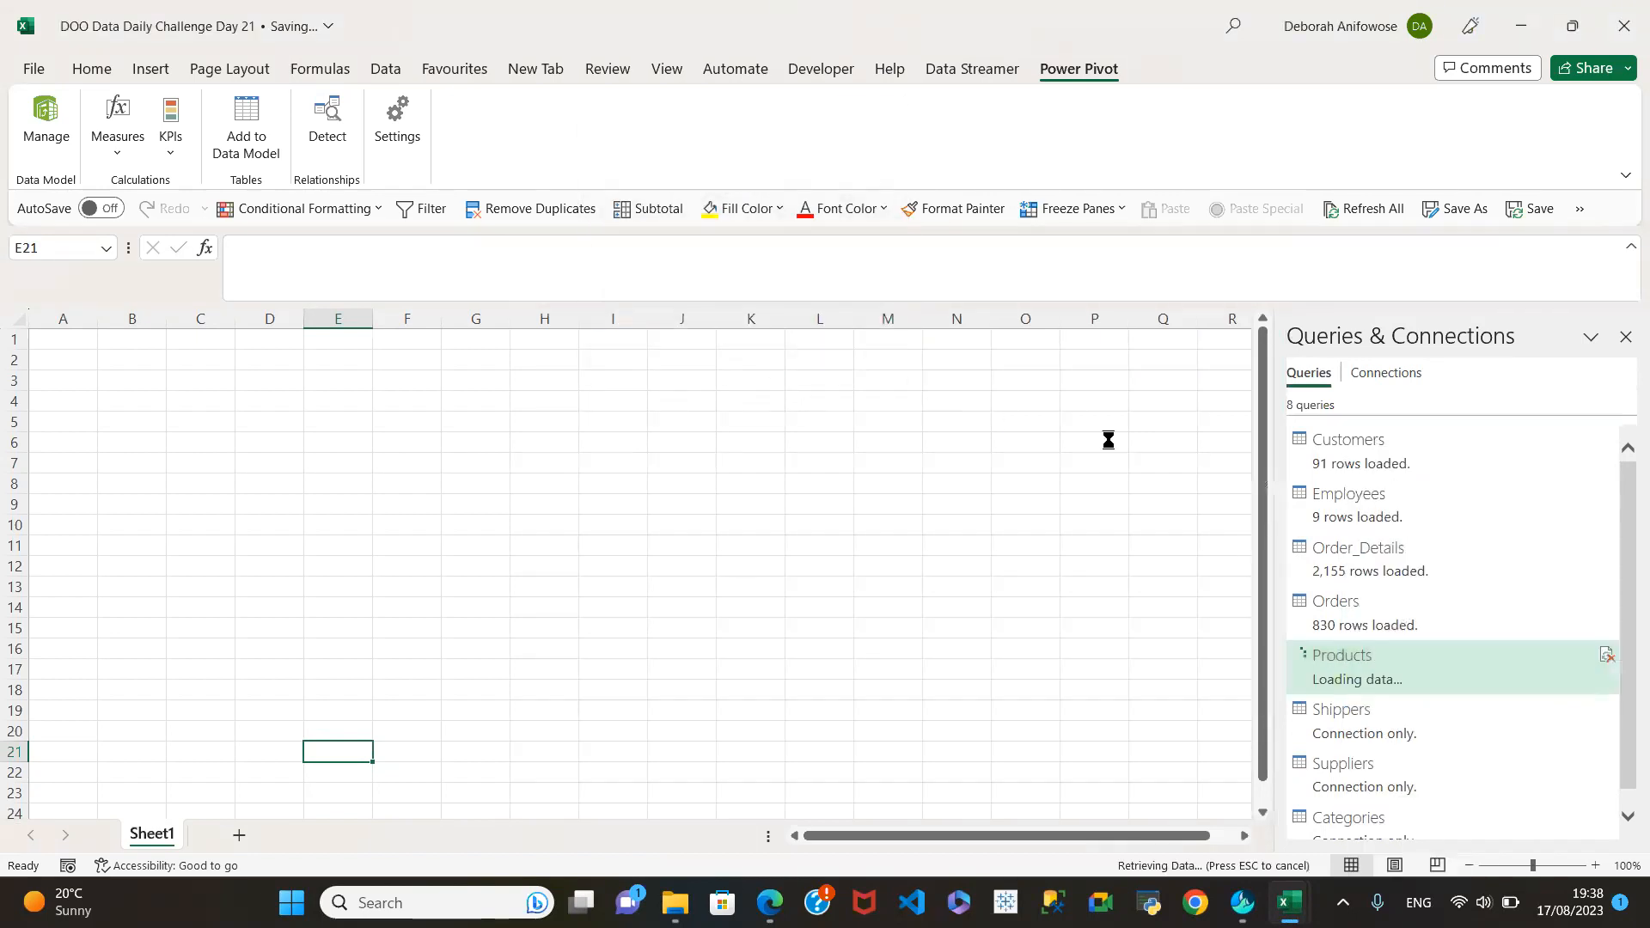
Load the Shippers query as Only Create Connection and add its data to the Data Model.
{"action": "right_click", "coordinate": [1339, 726]}
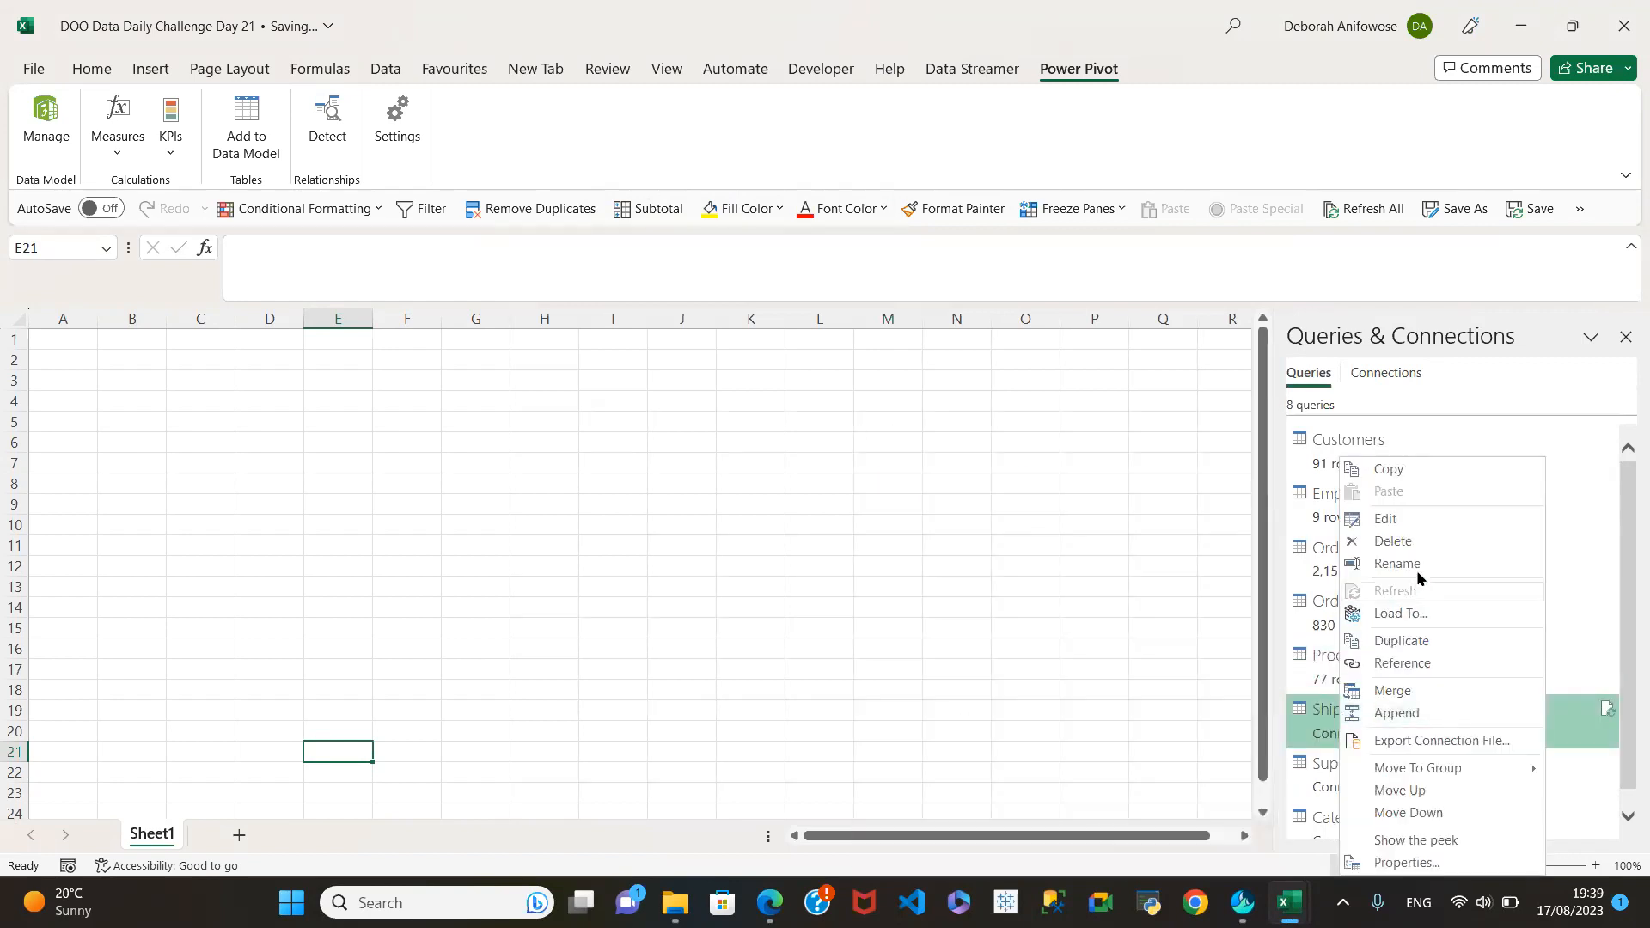
{"action": "left_click", "coordinate": [1401, 613]}
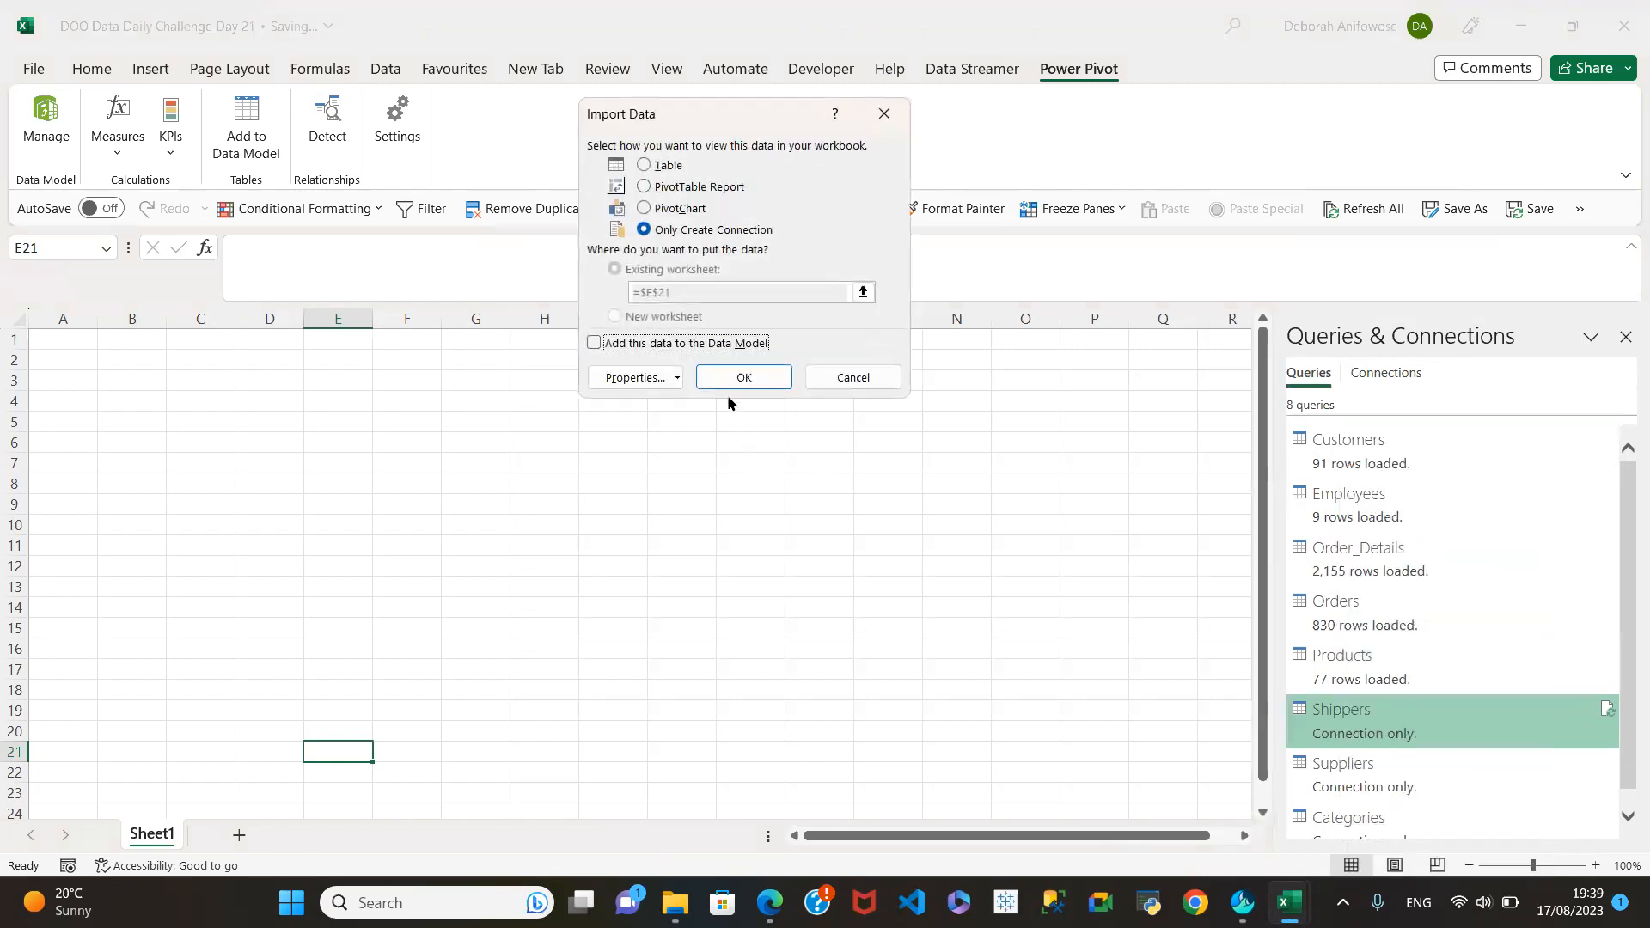
{"action": "left_click", "coordinate": [593, 343]}
{"action": "left_click", "coordinate": [730, 379]}
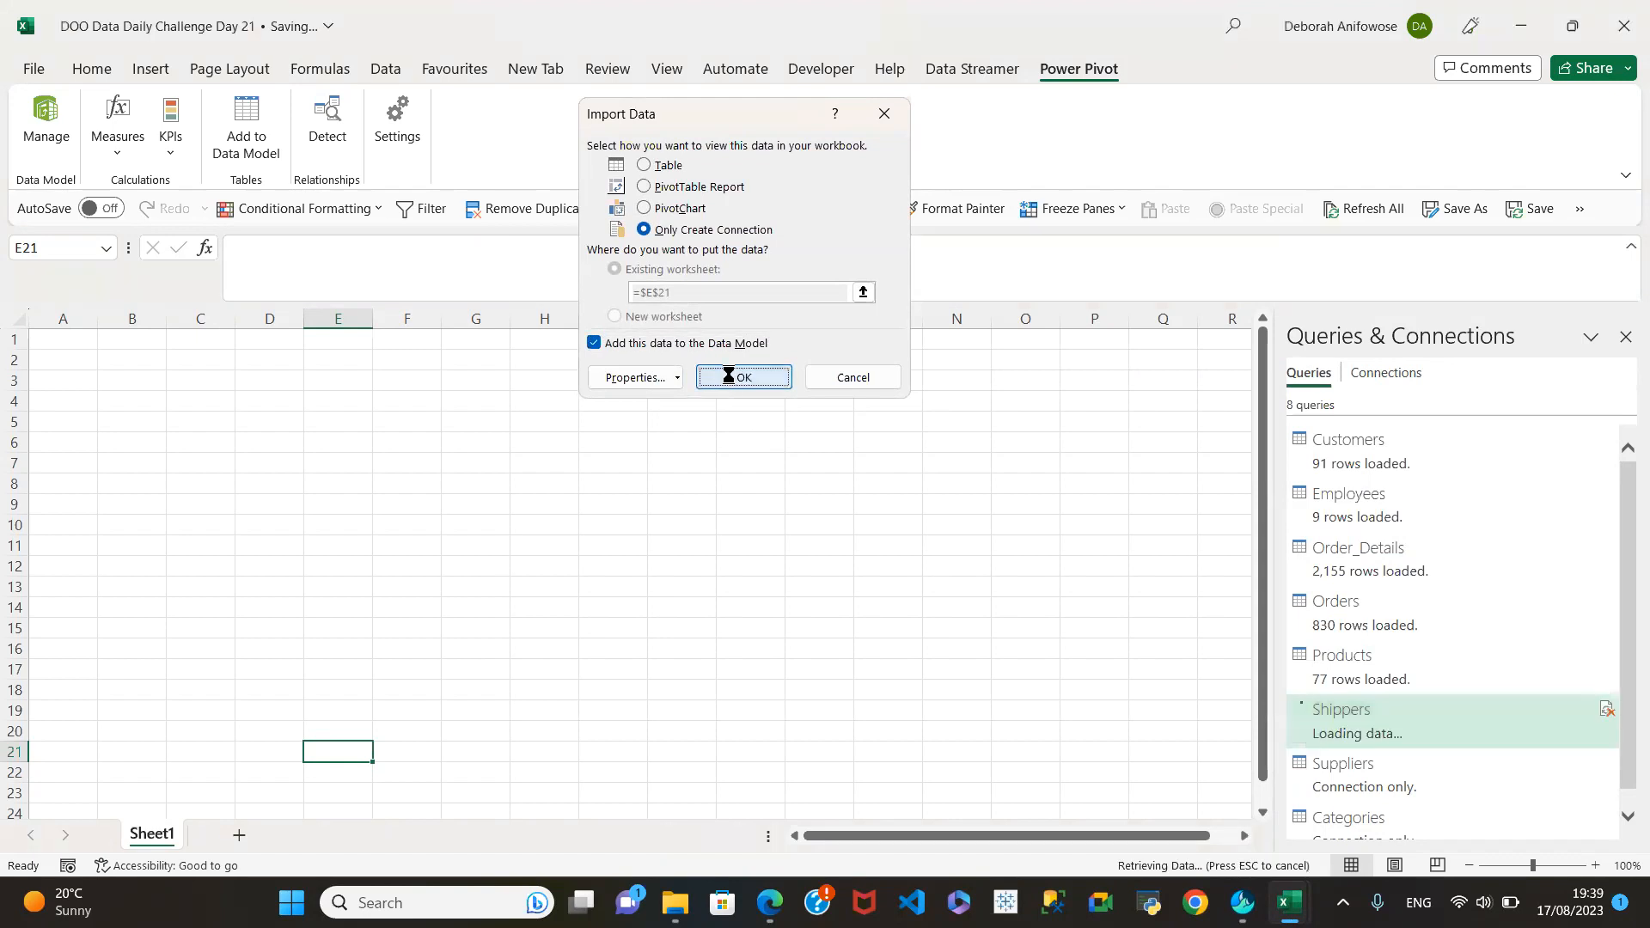
Load the Suppliers query as a connection only and include its data in the Data Model.
{"action": "right_click", "coordinate": [1354, 772]}
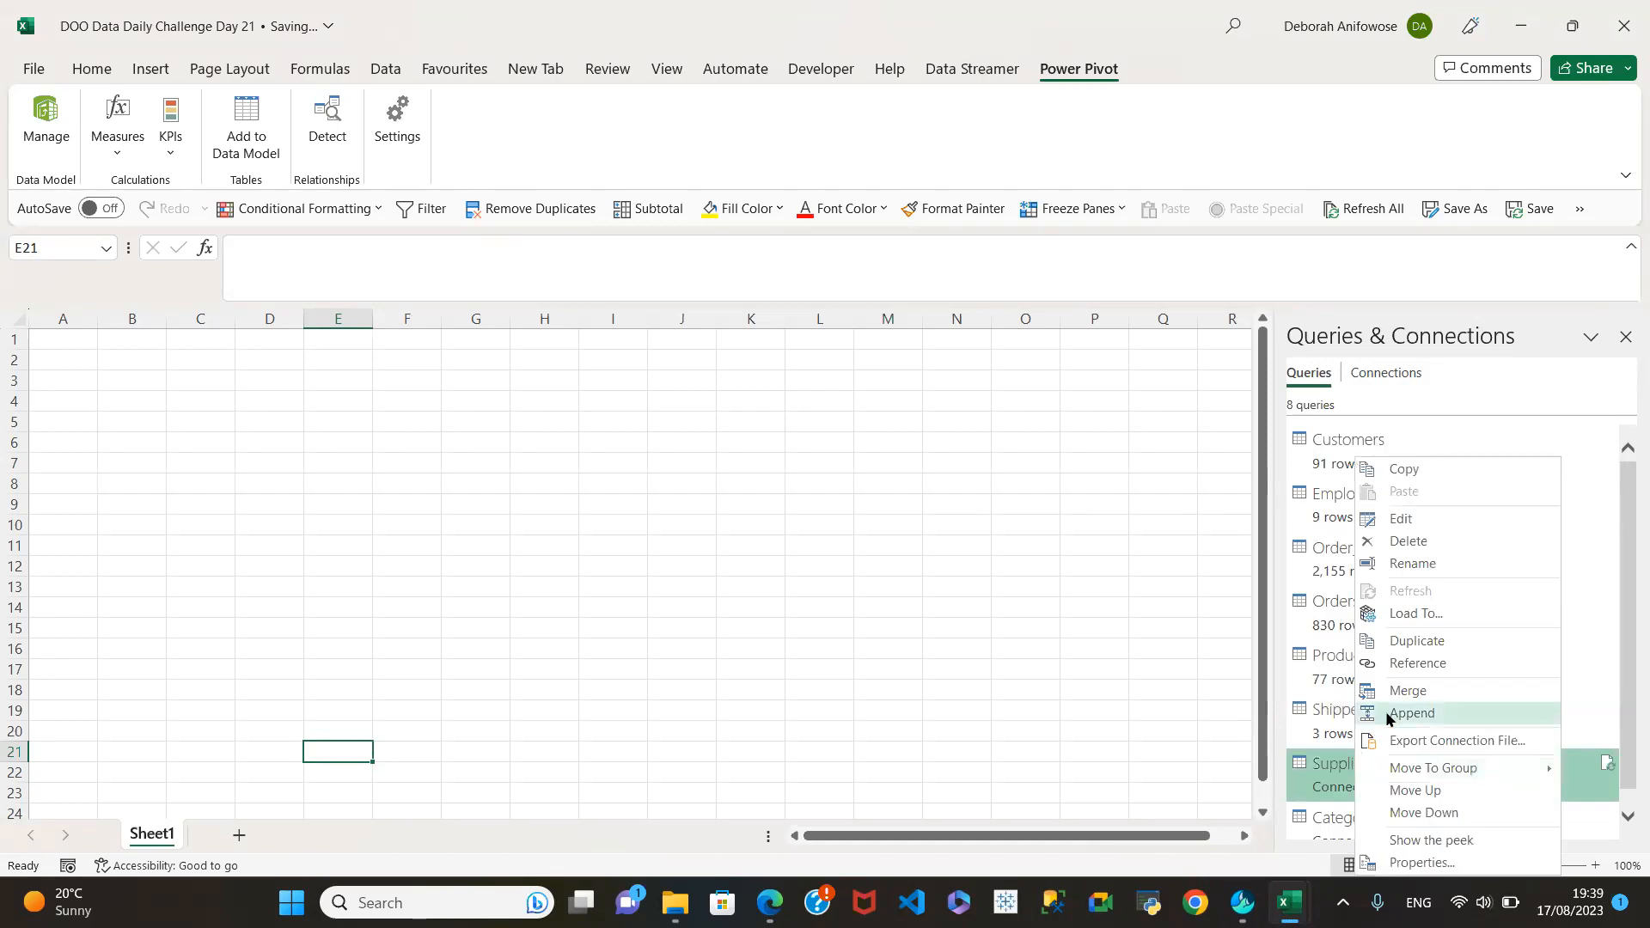
{"action": "left_click", "coordinate": [1430, 612]}
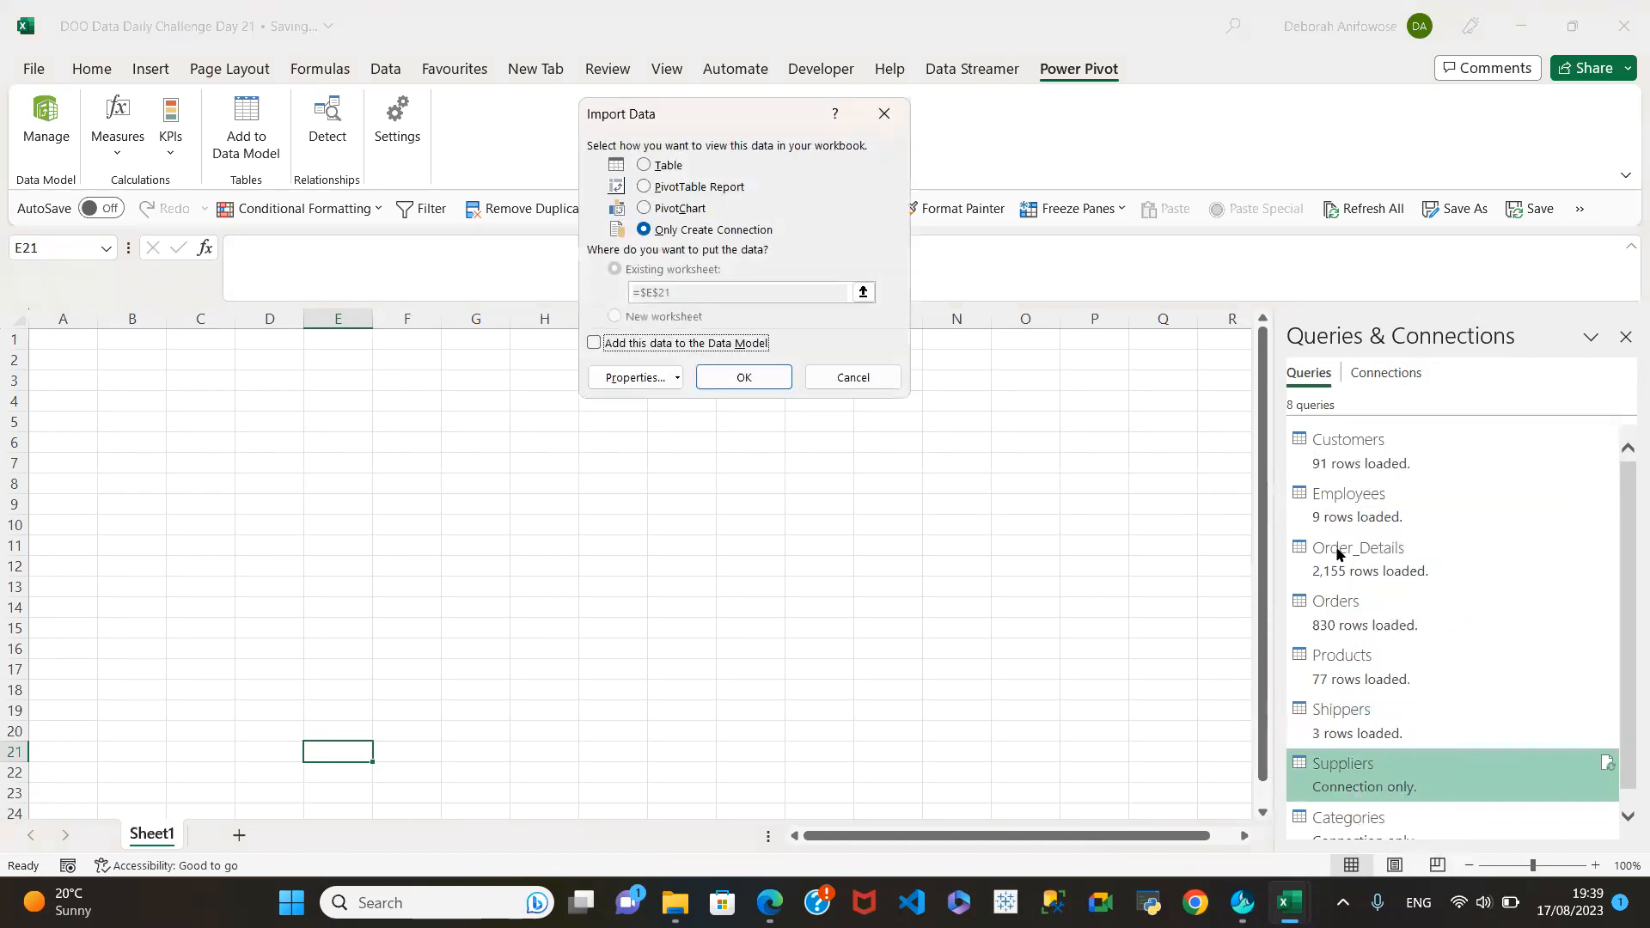
{"action": "left_click", "coordinate": [593, 344]}
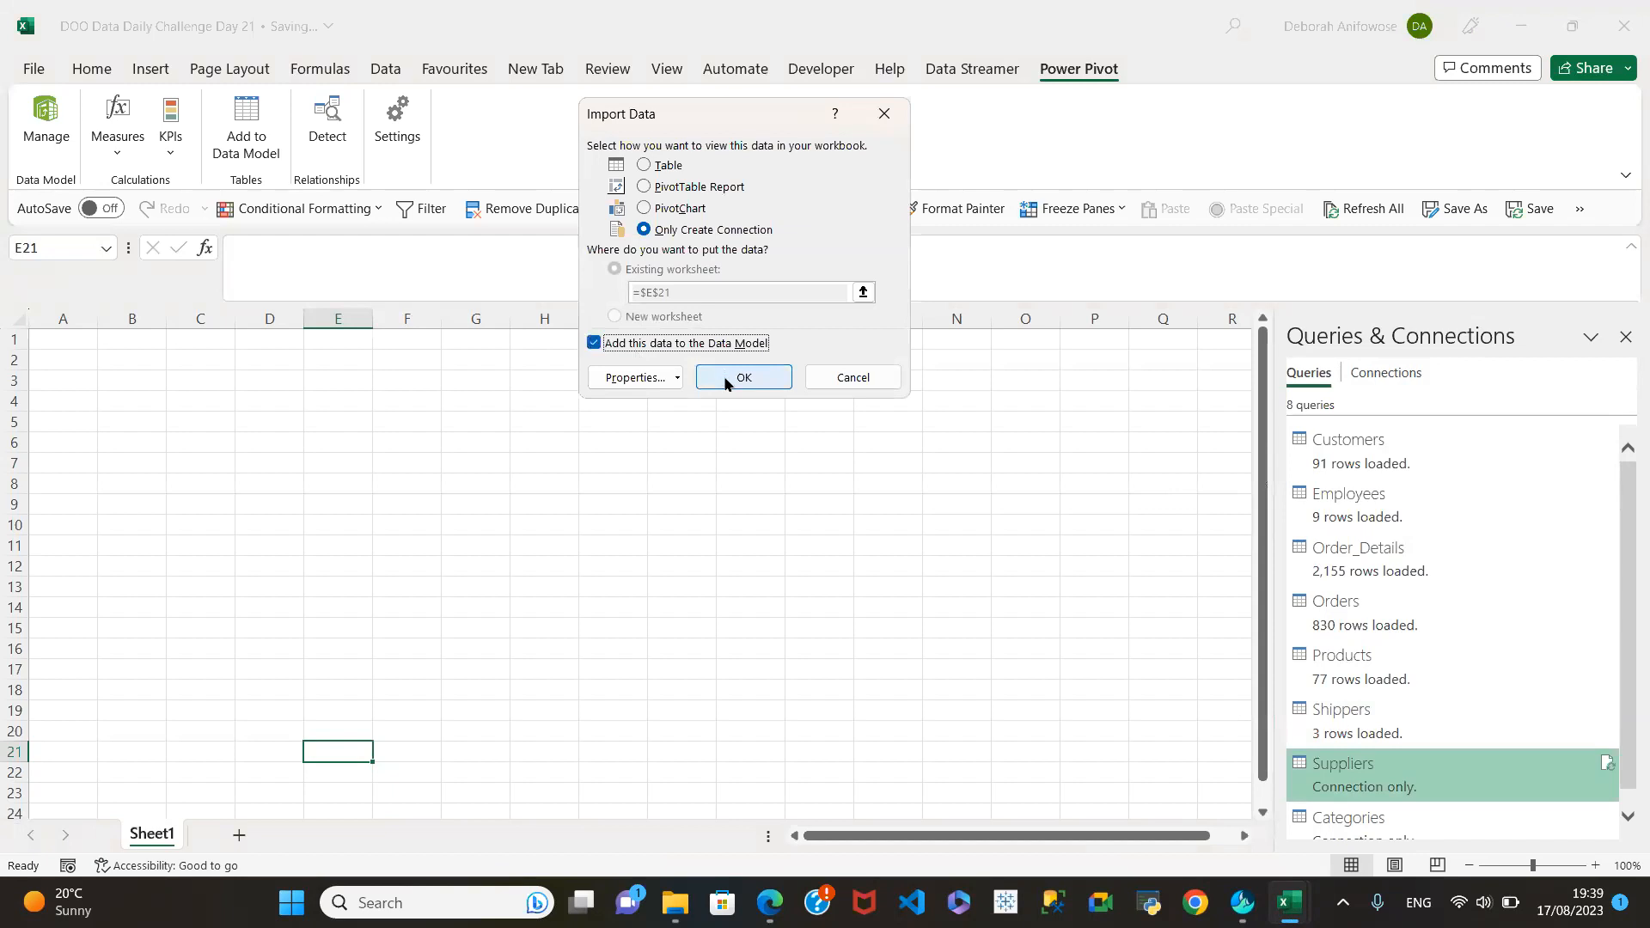
{"action": "left_click", "coordinate": [724, 381]}
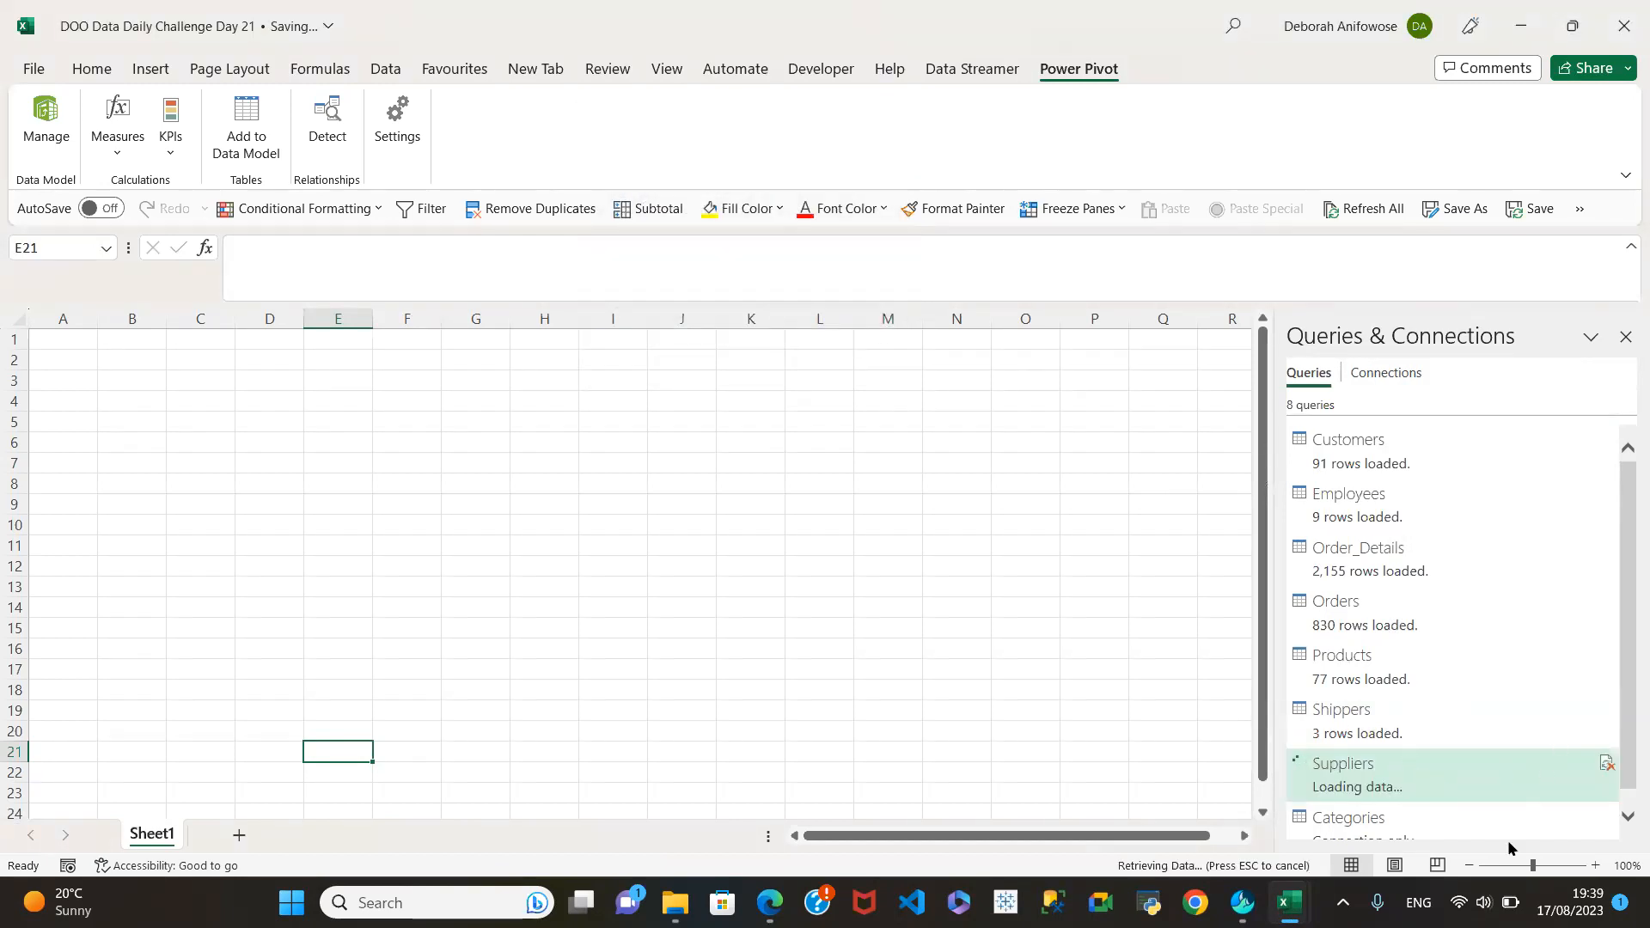
Load the Categories query, the last in the list, as Only Create Connection and add its data to the Data Model.
{"action": "left_click", "coordinate": [1624, 816]}
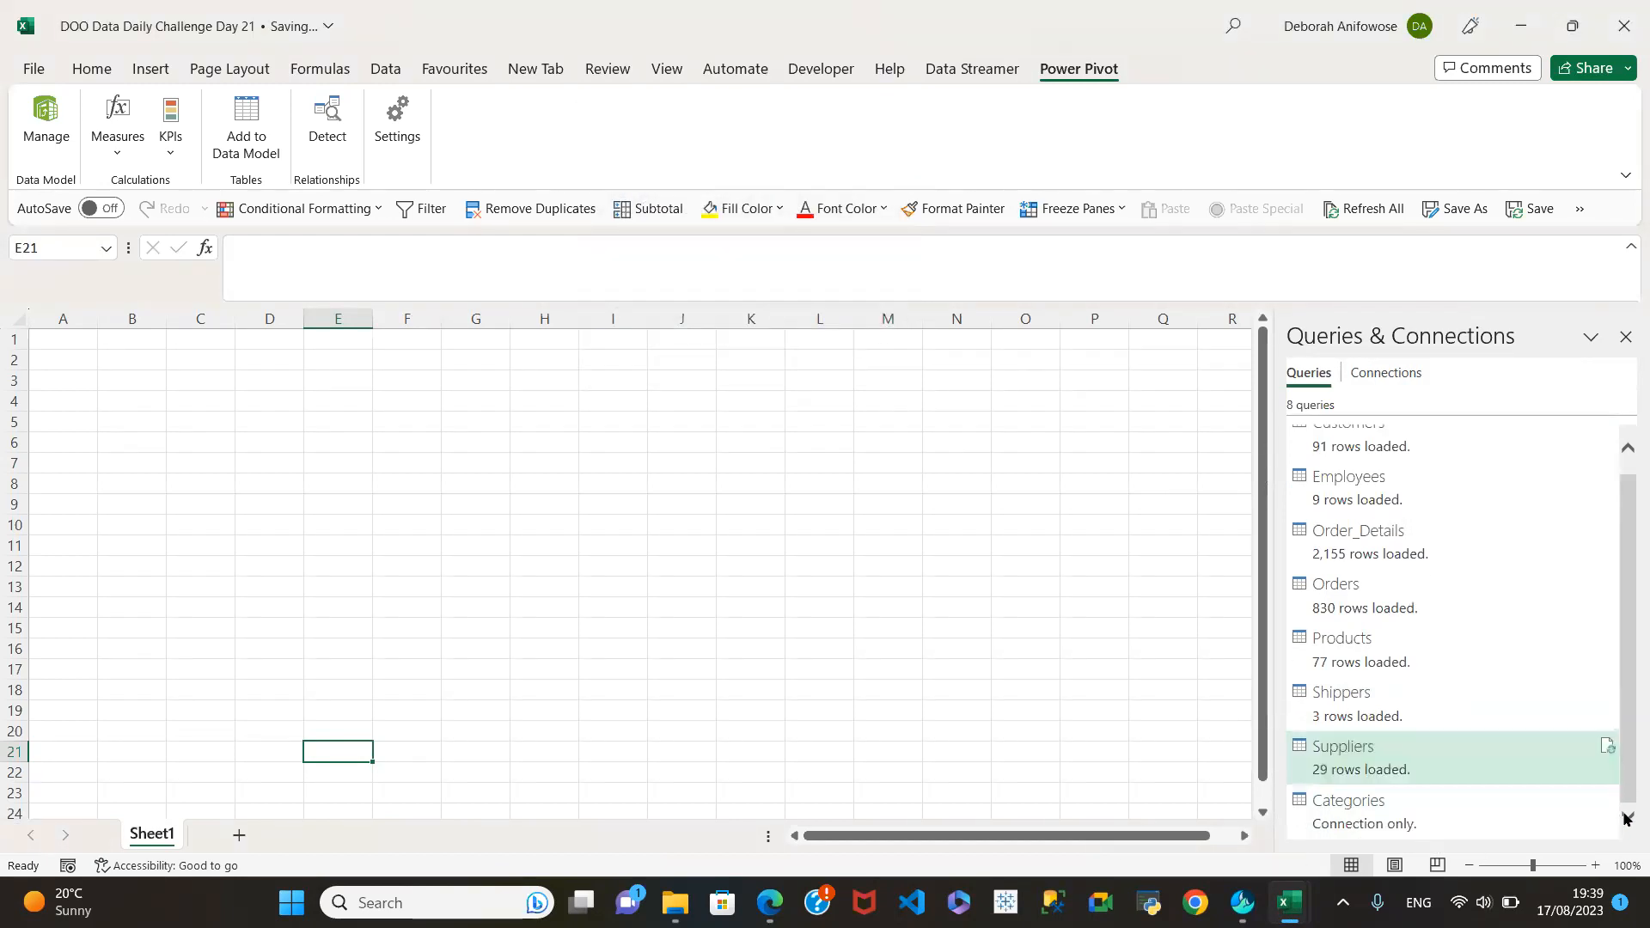
{"action": "right_click", "coordinate": [1345, 802]}
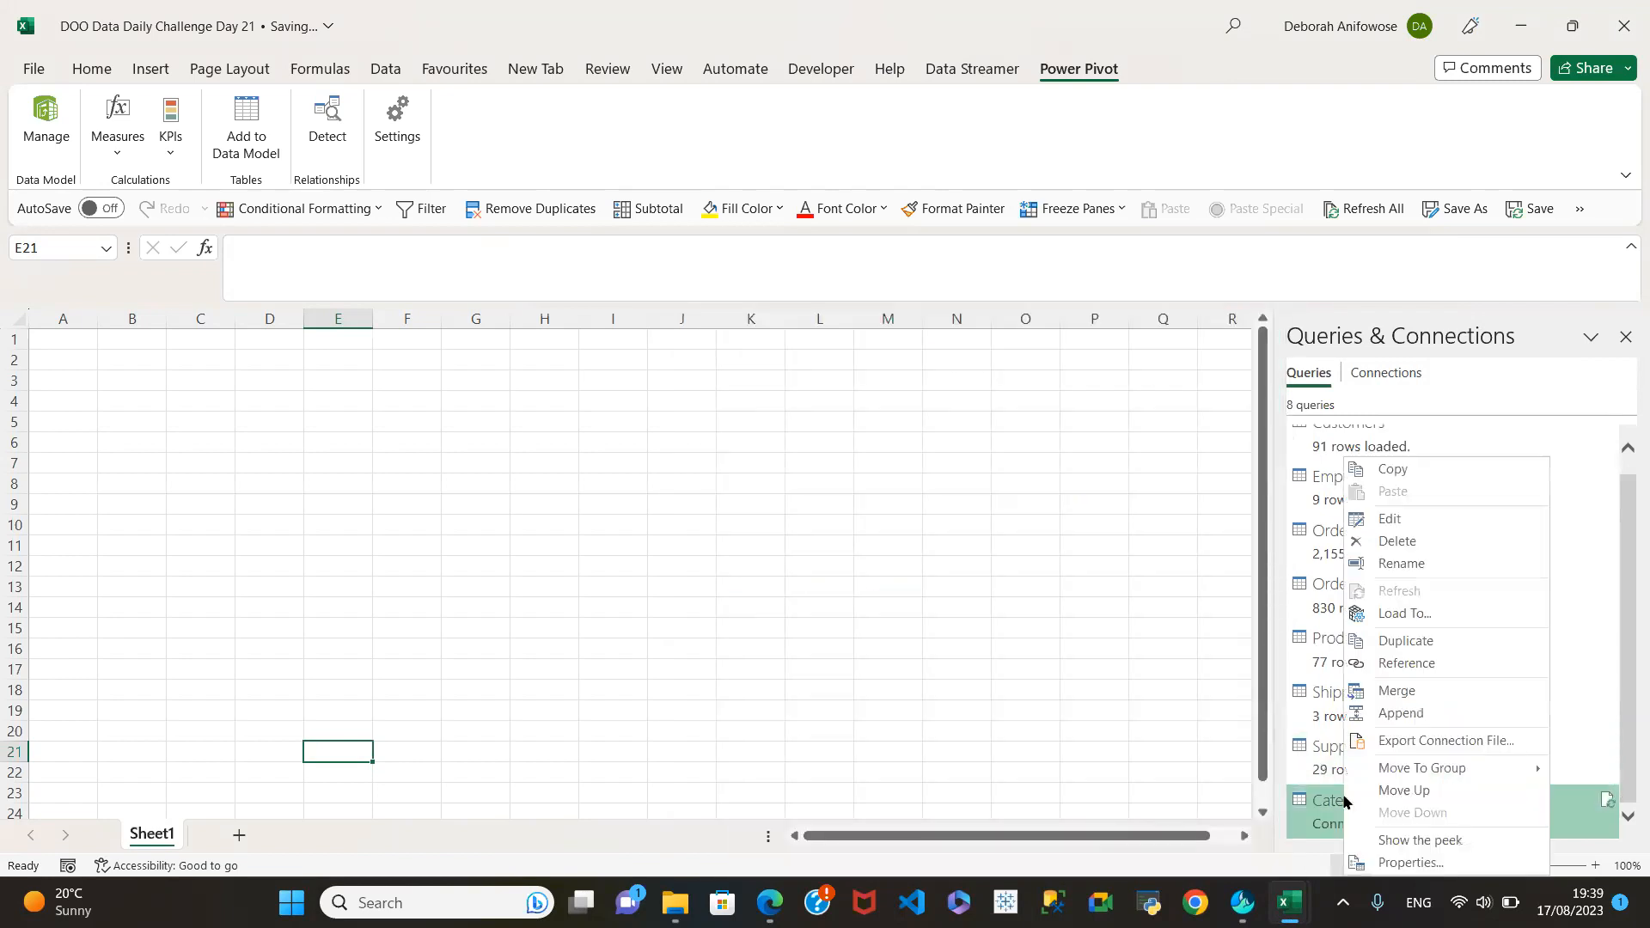
{"action": "left_click", "coordinate": [1416, 614]}
{"action": "left_click", "coordinate": [592, 342]}
{"action": "left_click", "coordinate": [718, 376]}
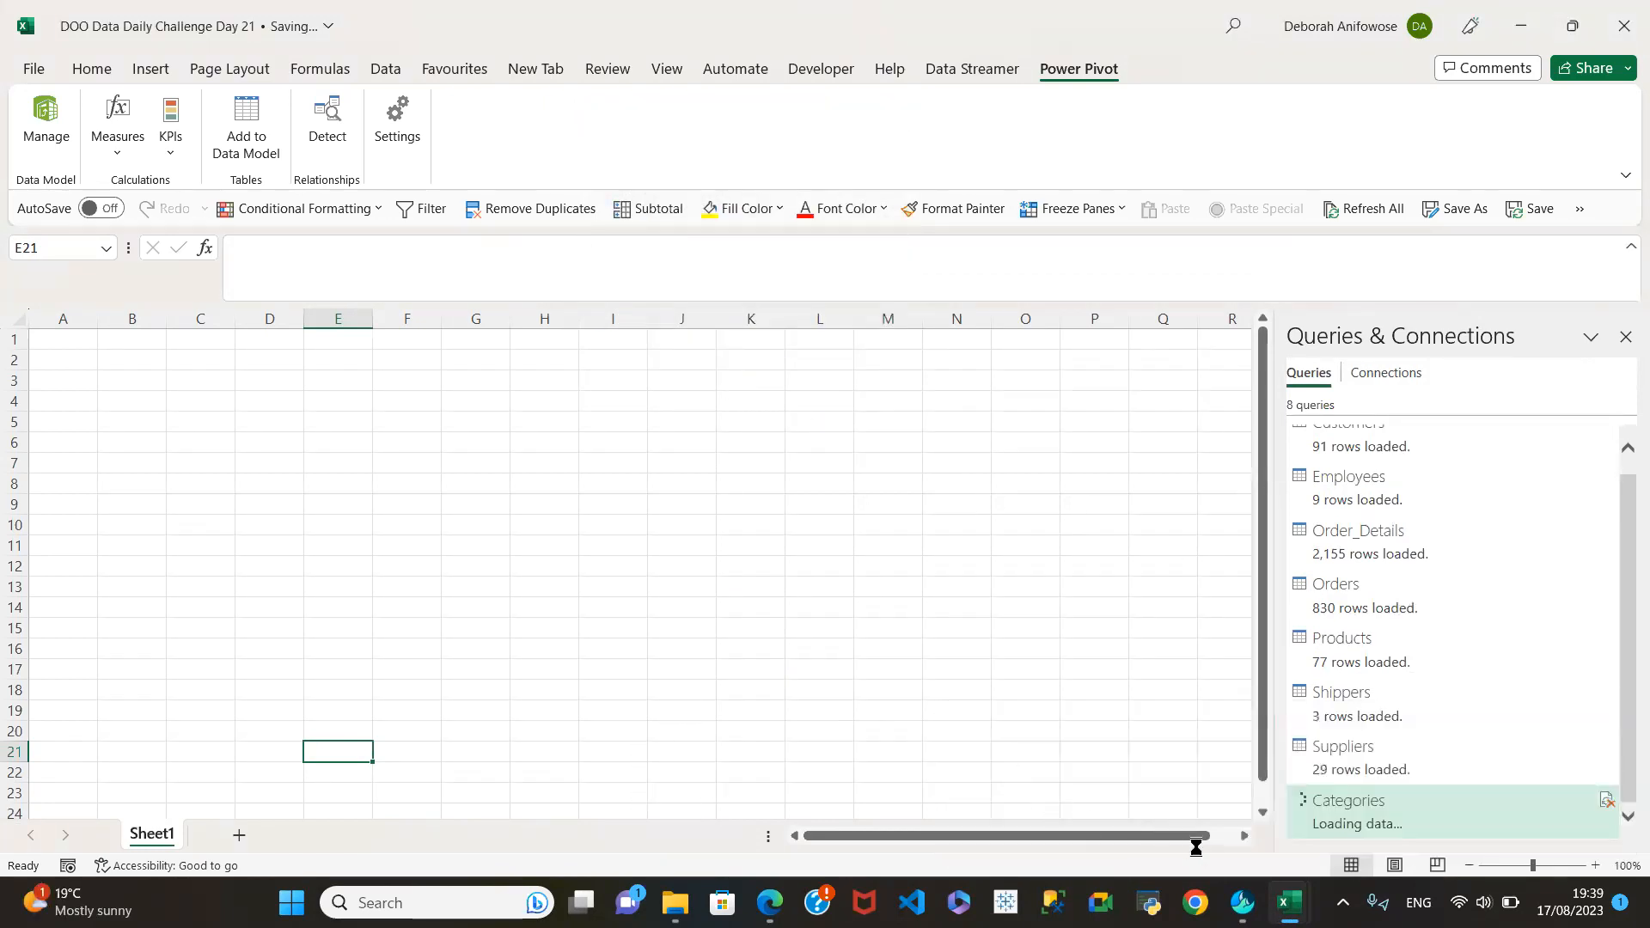
In the Power Pivot diagram, place Orders and Order_Details side by side below the other tables and lengthen both to show more fields.
{"action": "left_click", "coordinate": [45, 116]}
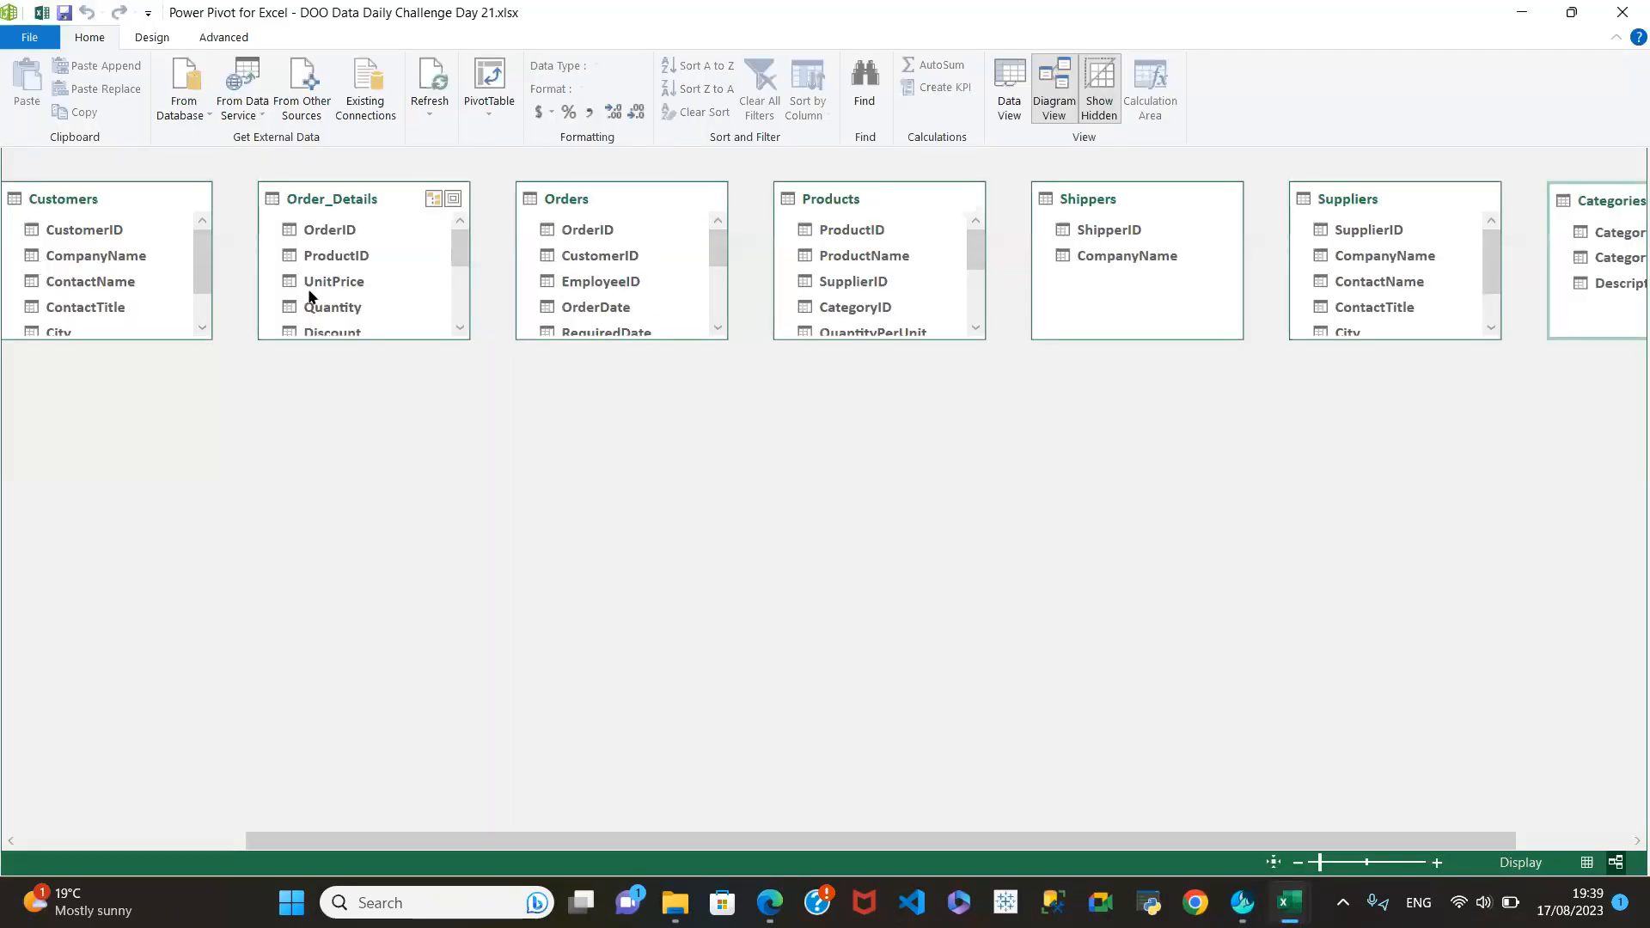
{"action": "left_click_drag", "start_coordinate": [368, 193], "coordinate": [739, 464]}
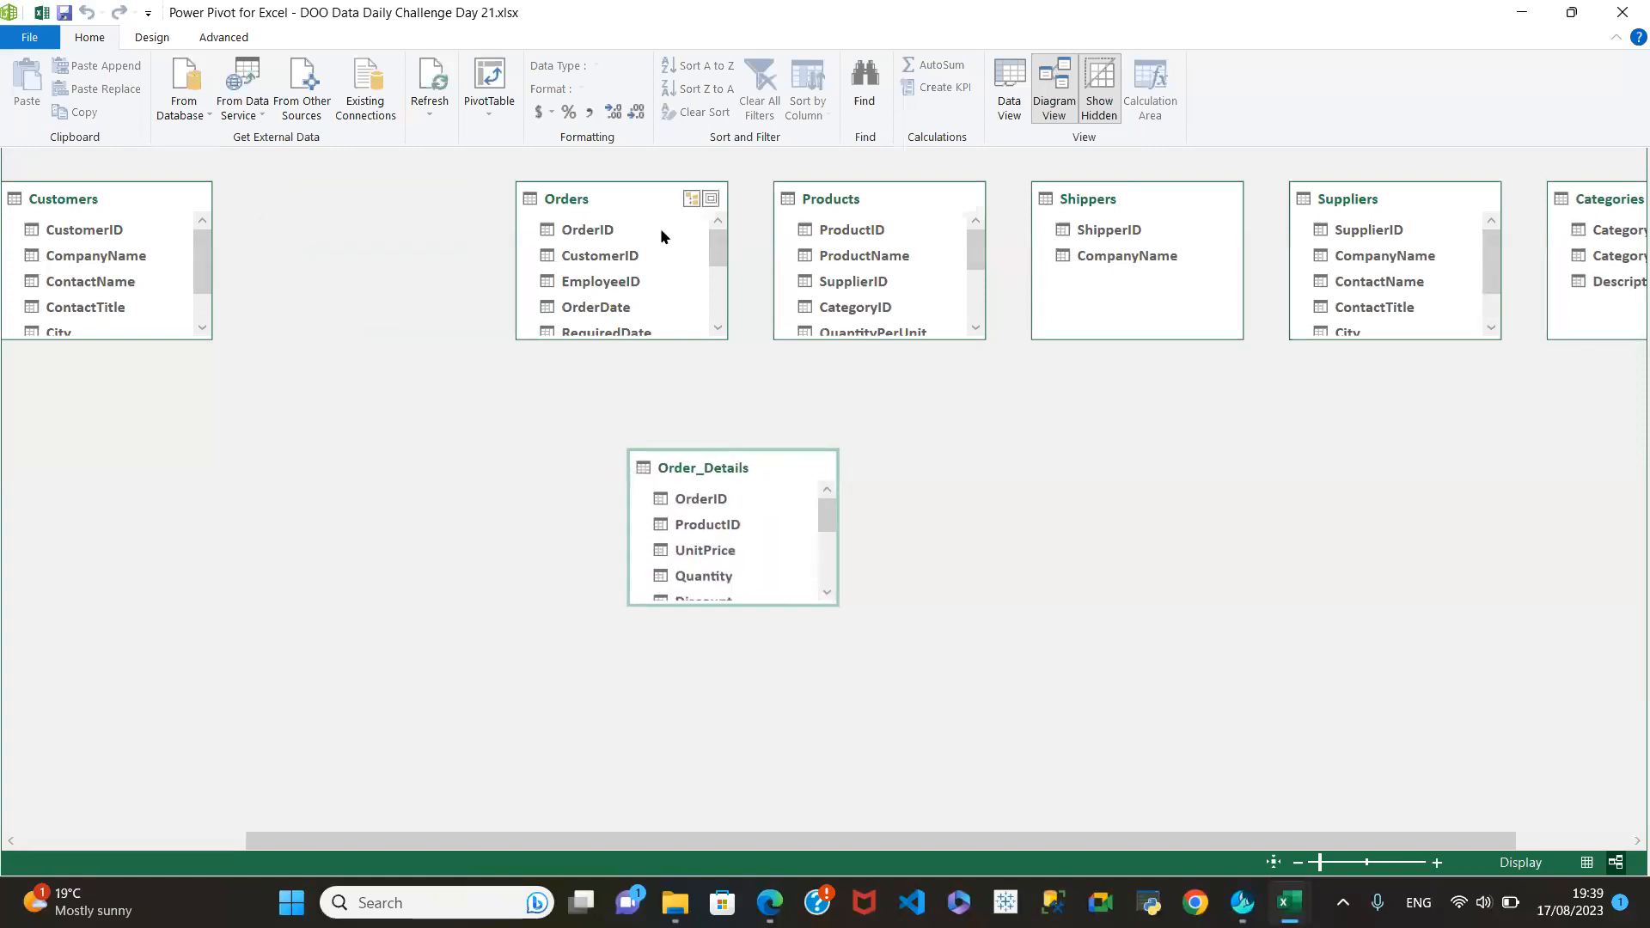
{"action": "left_click_drag", "start_coordinate": [622, 199], "coordinate": [421, 413]}
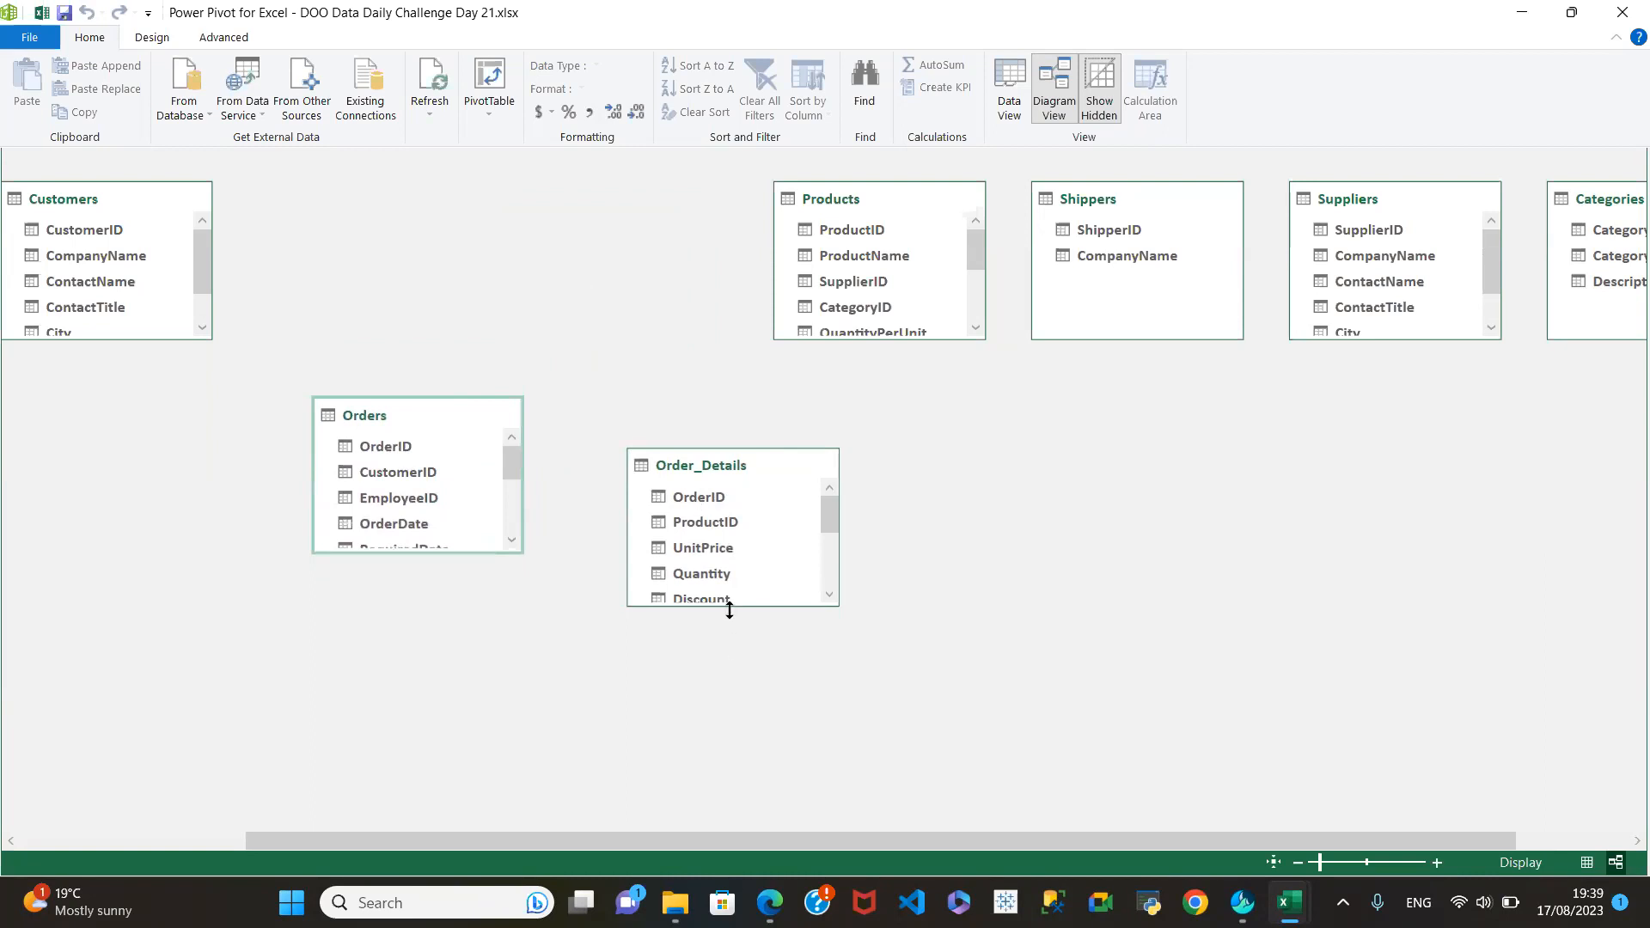
{"action": "left_click_drag", "start_coordinate": [732, 605], "coordinate": [749, 752]}
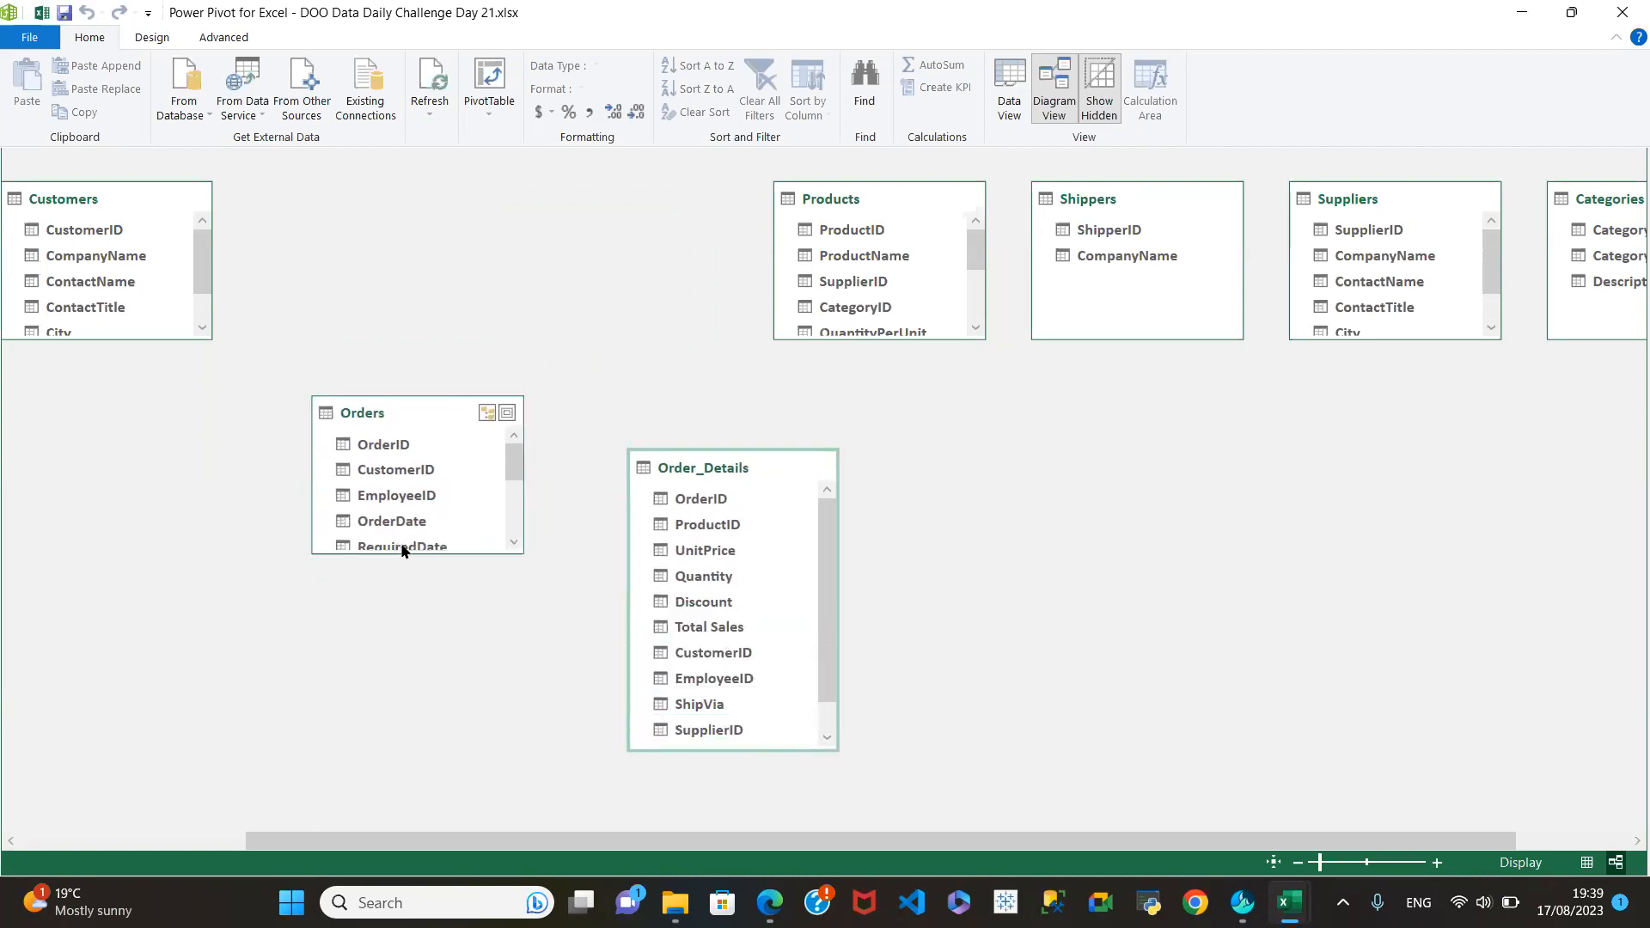
{"action": "left_click_drag", "start_coordinate": [394, 552], "coordinate": [400, 741]}
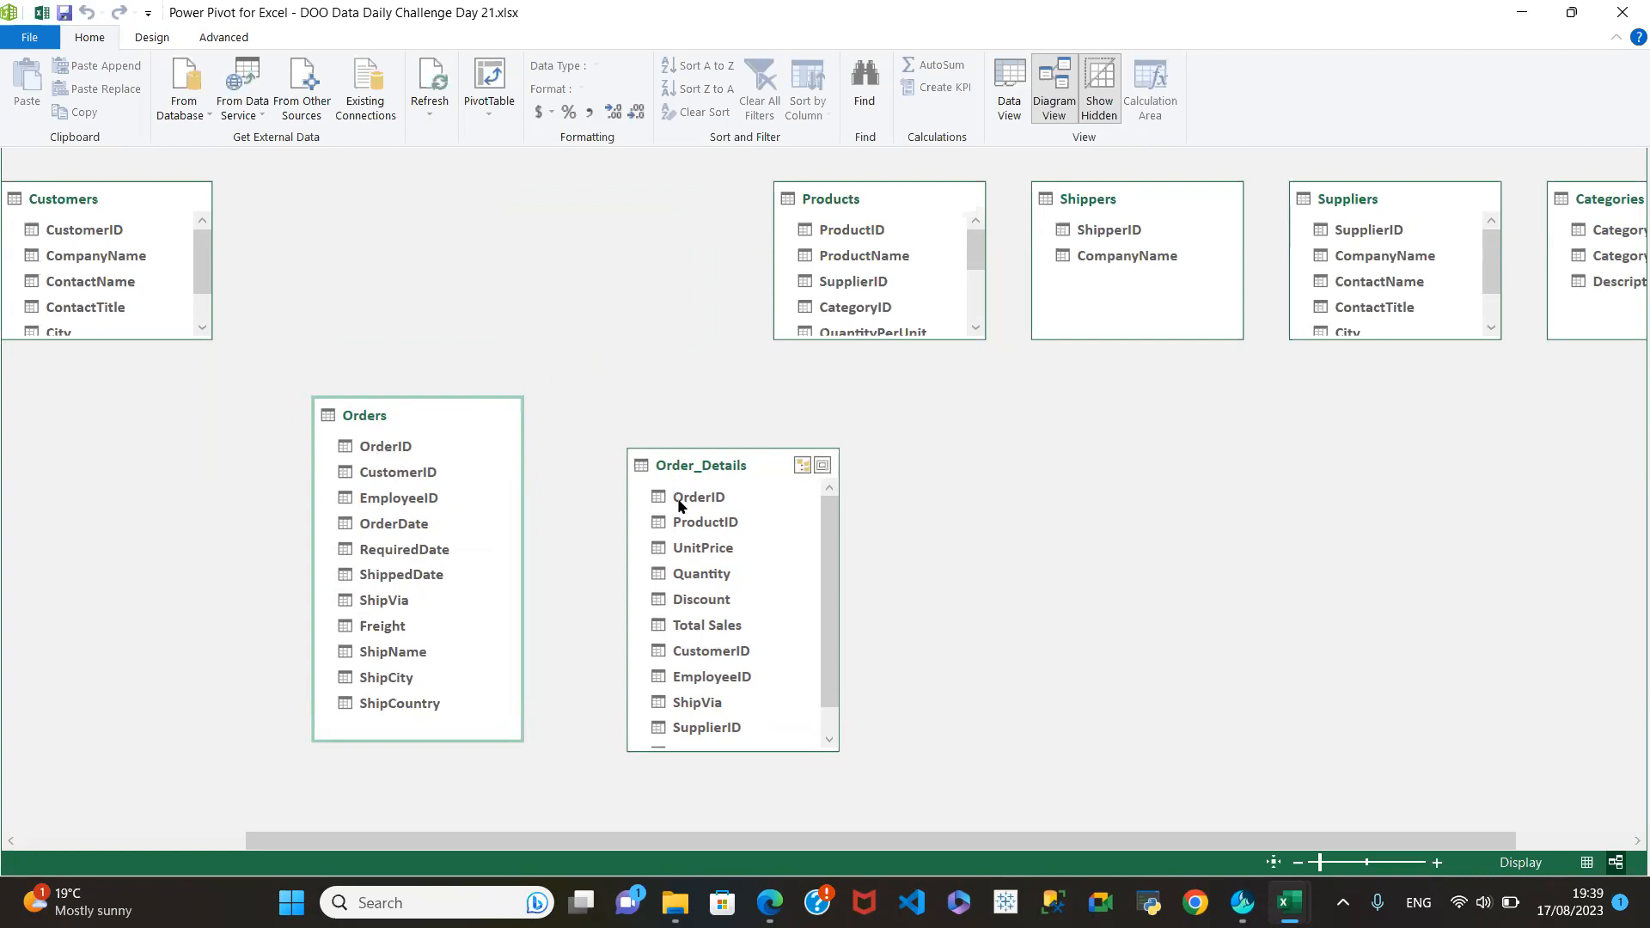
Relate Order_Details to Orders on OrderID, then lengthen Order_Details to show all its fields and reposition it beside Orders.
{"action": "left_click_drag", "start_coordinate": [697, 498], "coordinate": [388, 454]}
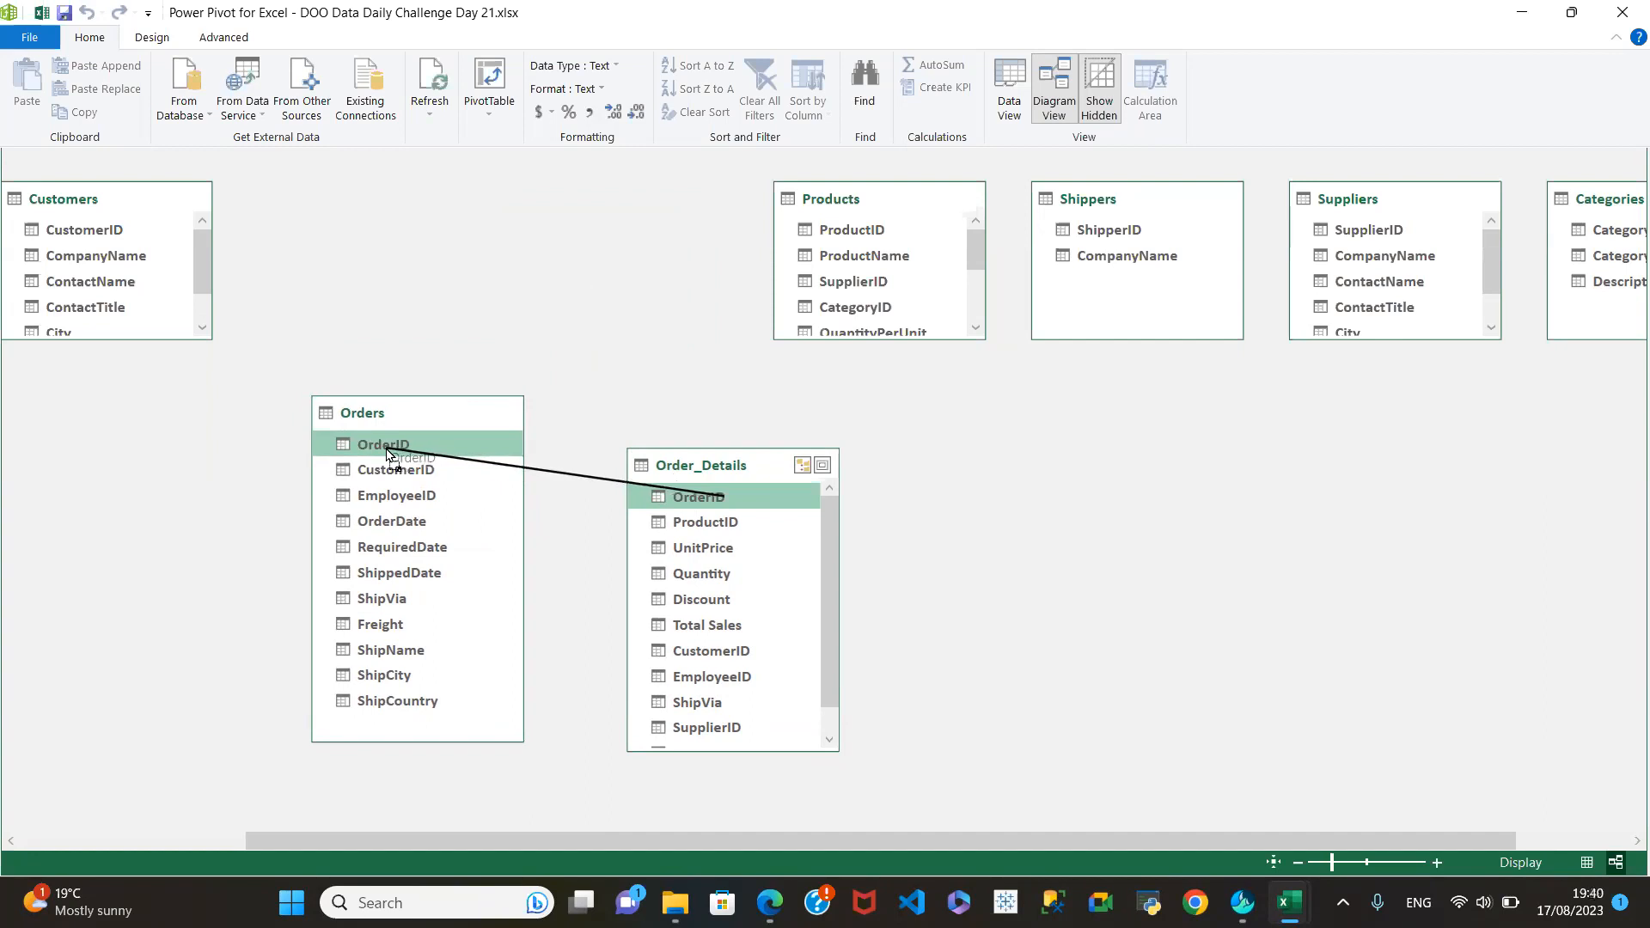
{"action": "left_click_drag", "start_coordinate": [384, 446], "coordinate": [386, 447]}
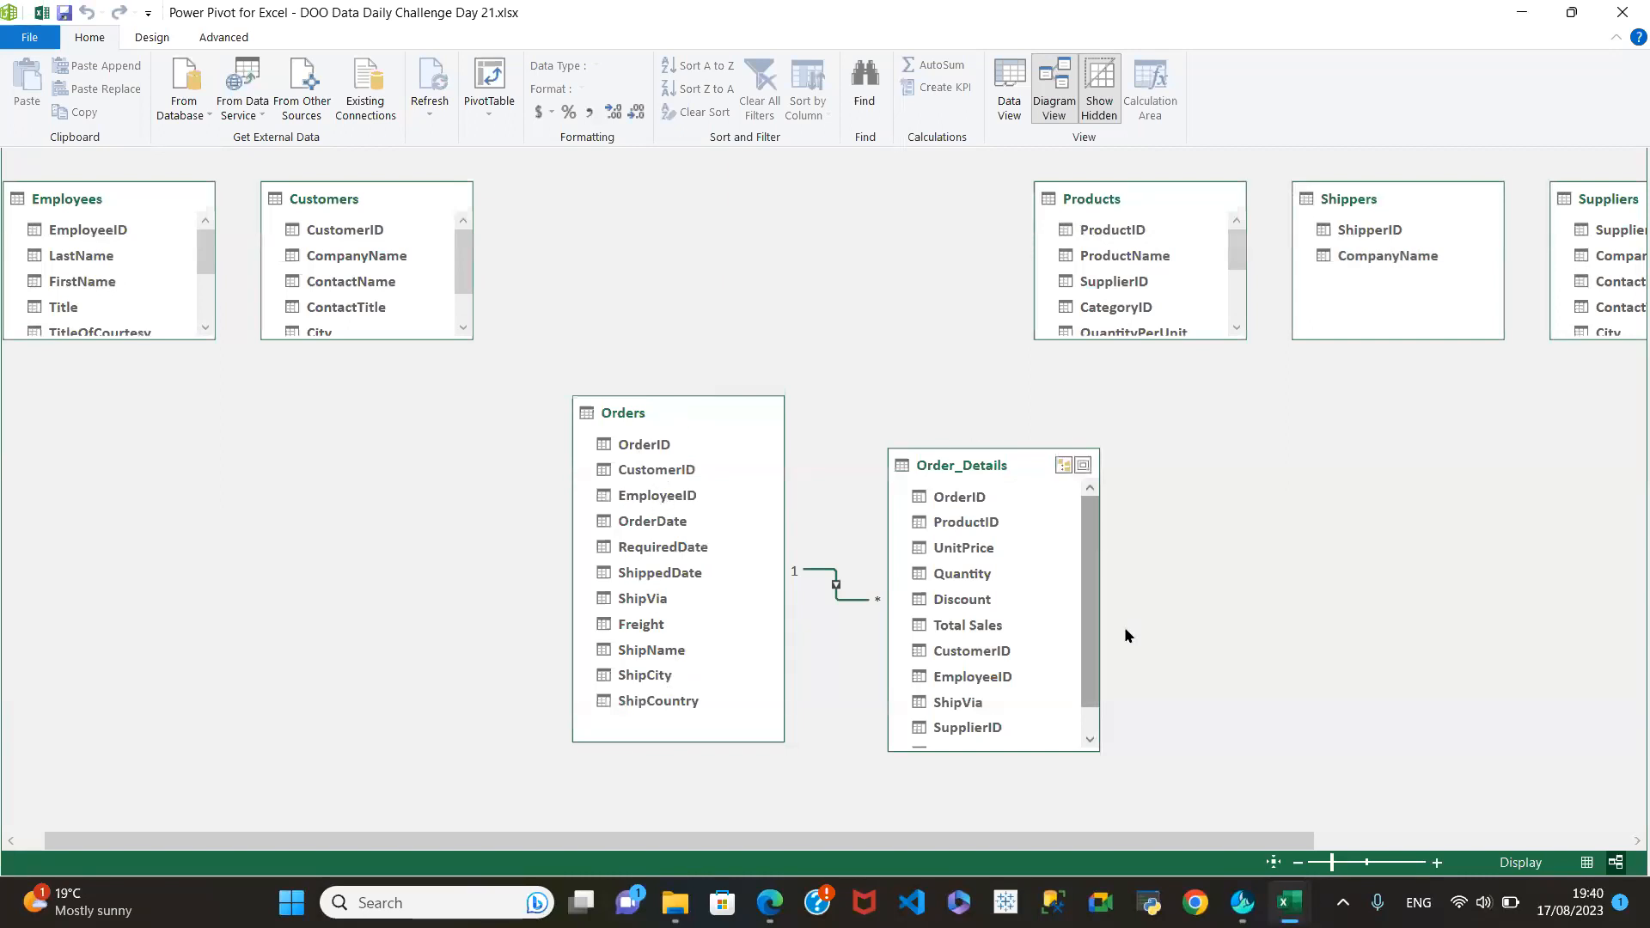
{"action": "left_click", "coordinate": [878, 602]}
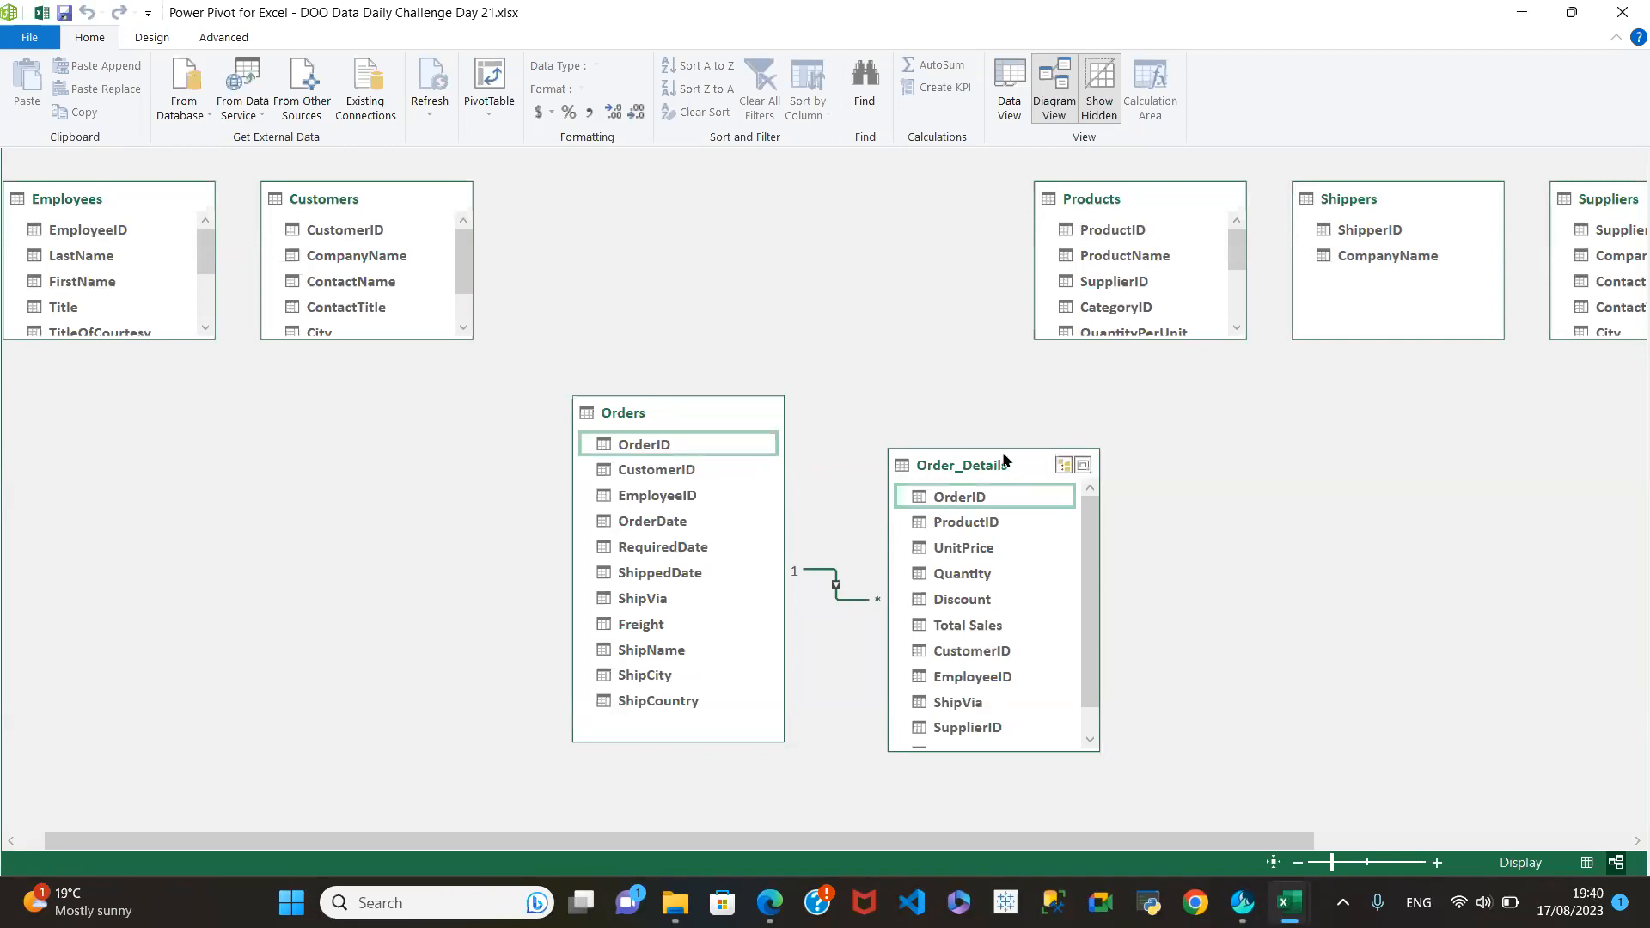
{"action": "left_click_drag", "start_coordinate": [1022, 750], "coordinate": [1038, 780]}
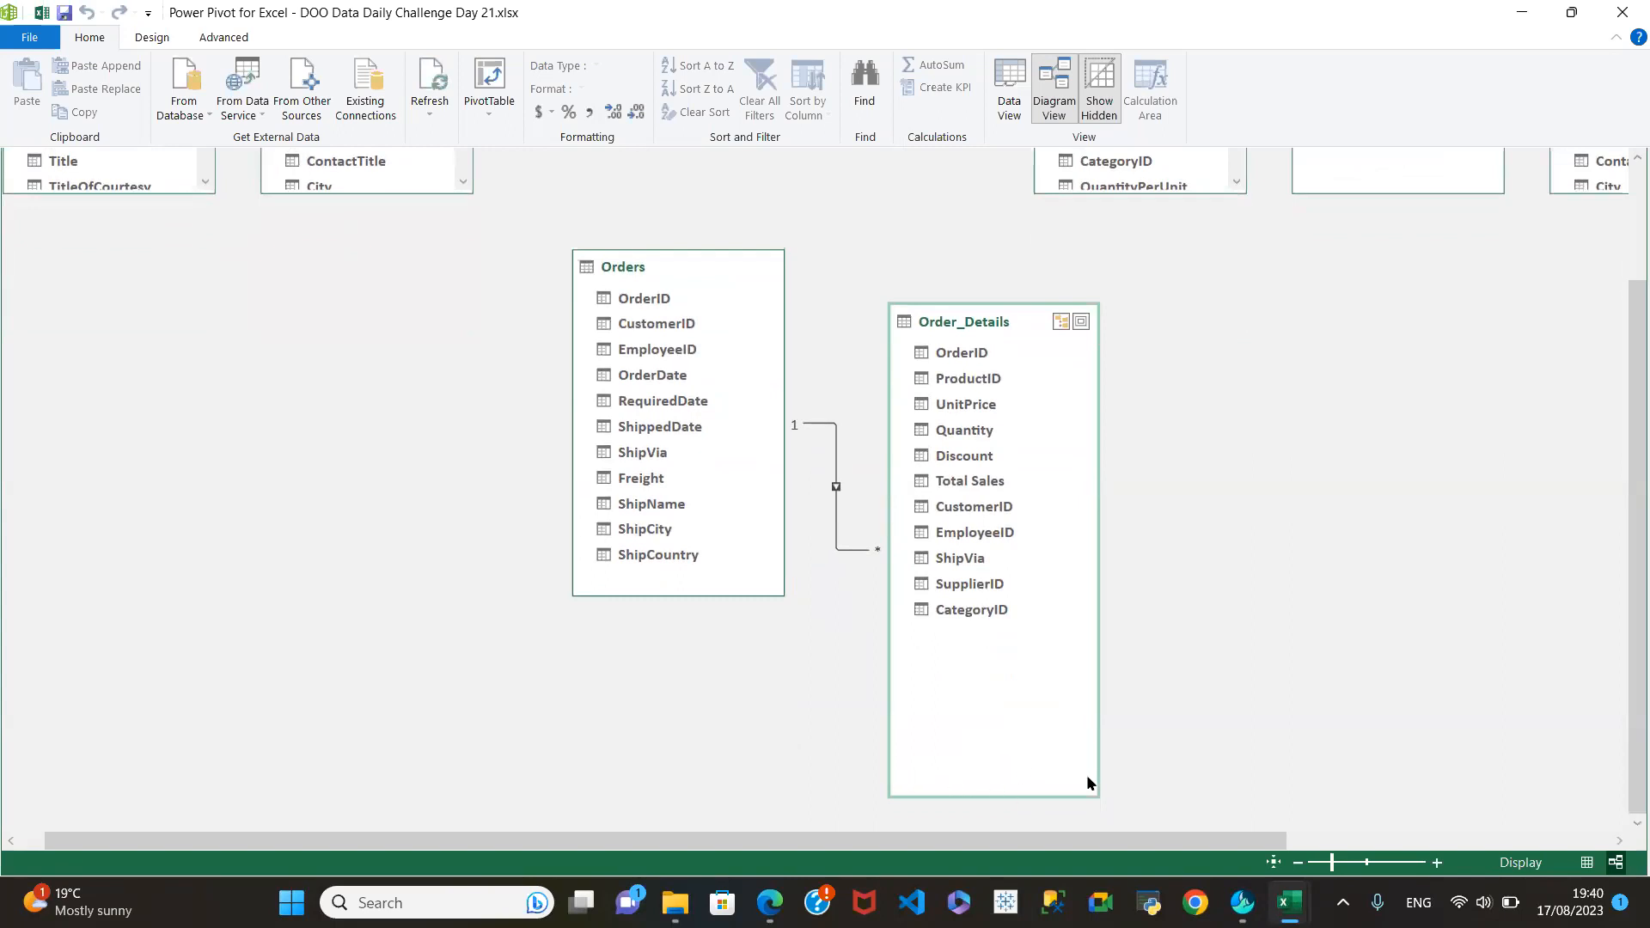
{"action": "left_click_drag", "start_coordinate": [1028, 303], "coordinate": [973, 359]}
Place Employees to the right of Order_Details and Products above it, relating them to Order_Details on EmployeeID and ProductID.
{"action": "left_click_drag", "start_coordinate": [76, 177], "coordinate": [1250, 432]}
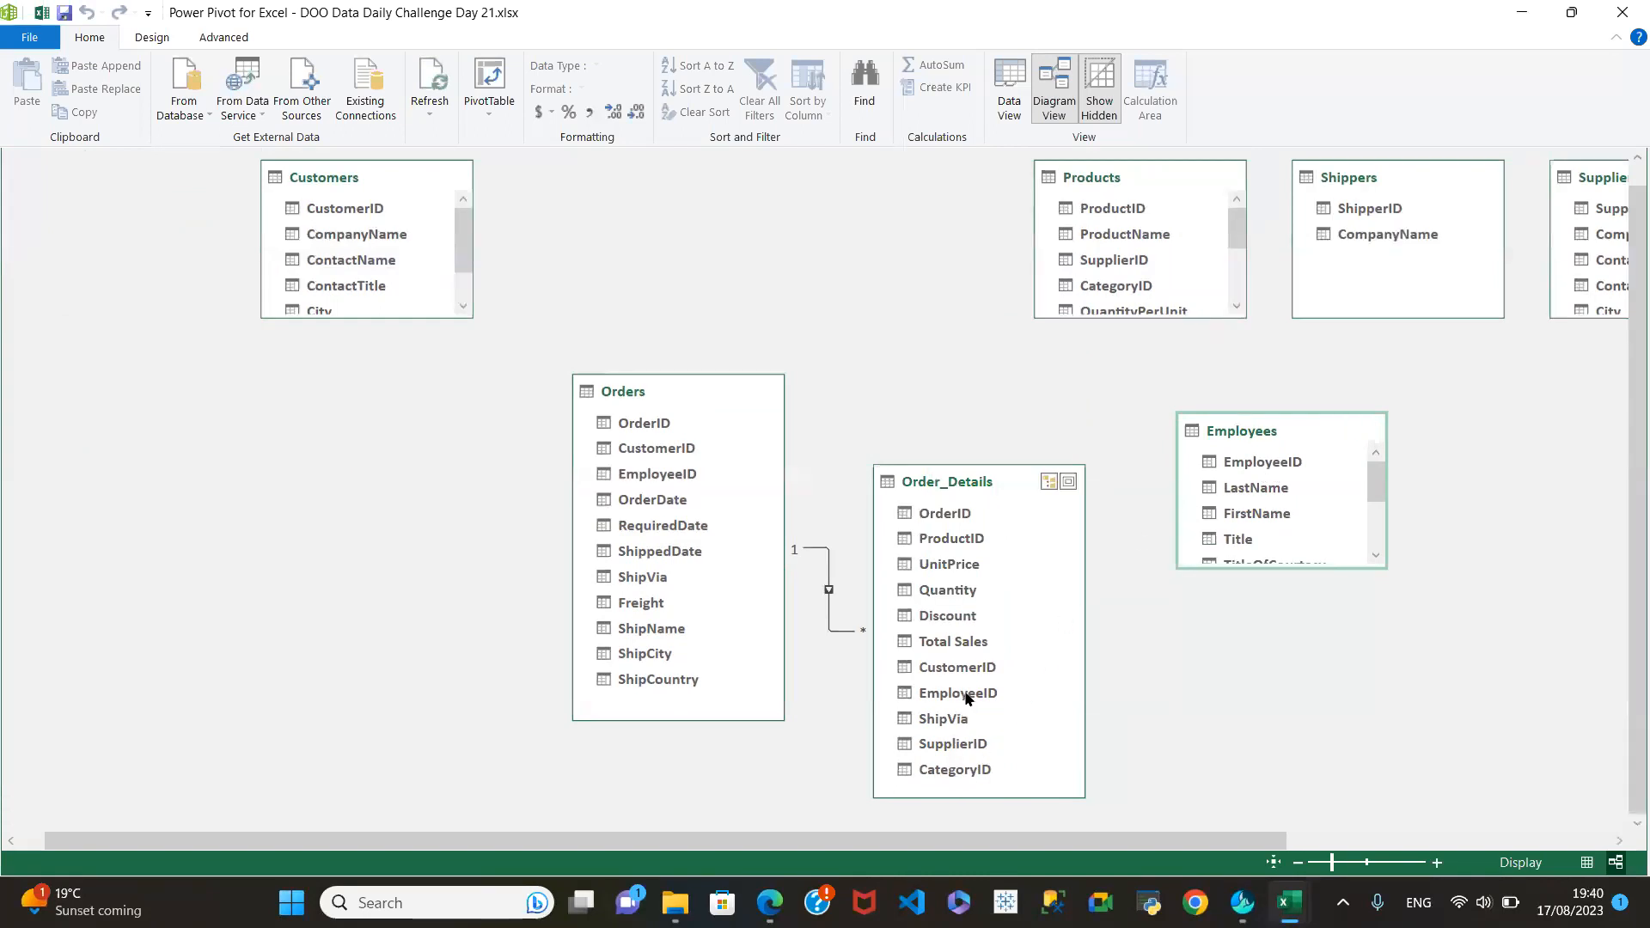
{"action": "mouse_move", "coordinate": [966, 696]}
{"action": "left_mouse_down"}
{"action": "mouse_move", "coordinate": [1042, 674]}
{"action": "mouse_move", "coordinate": [1175, 429]}
{"action": "mouse_move", "coordinate": [1212, 469]}
{"action": "mouse_move", "coordinate": [1225, 458]}
{"action": "left_mouse_up"}
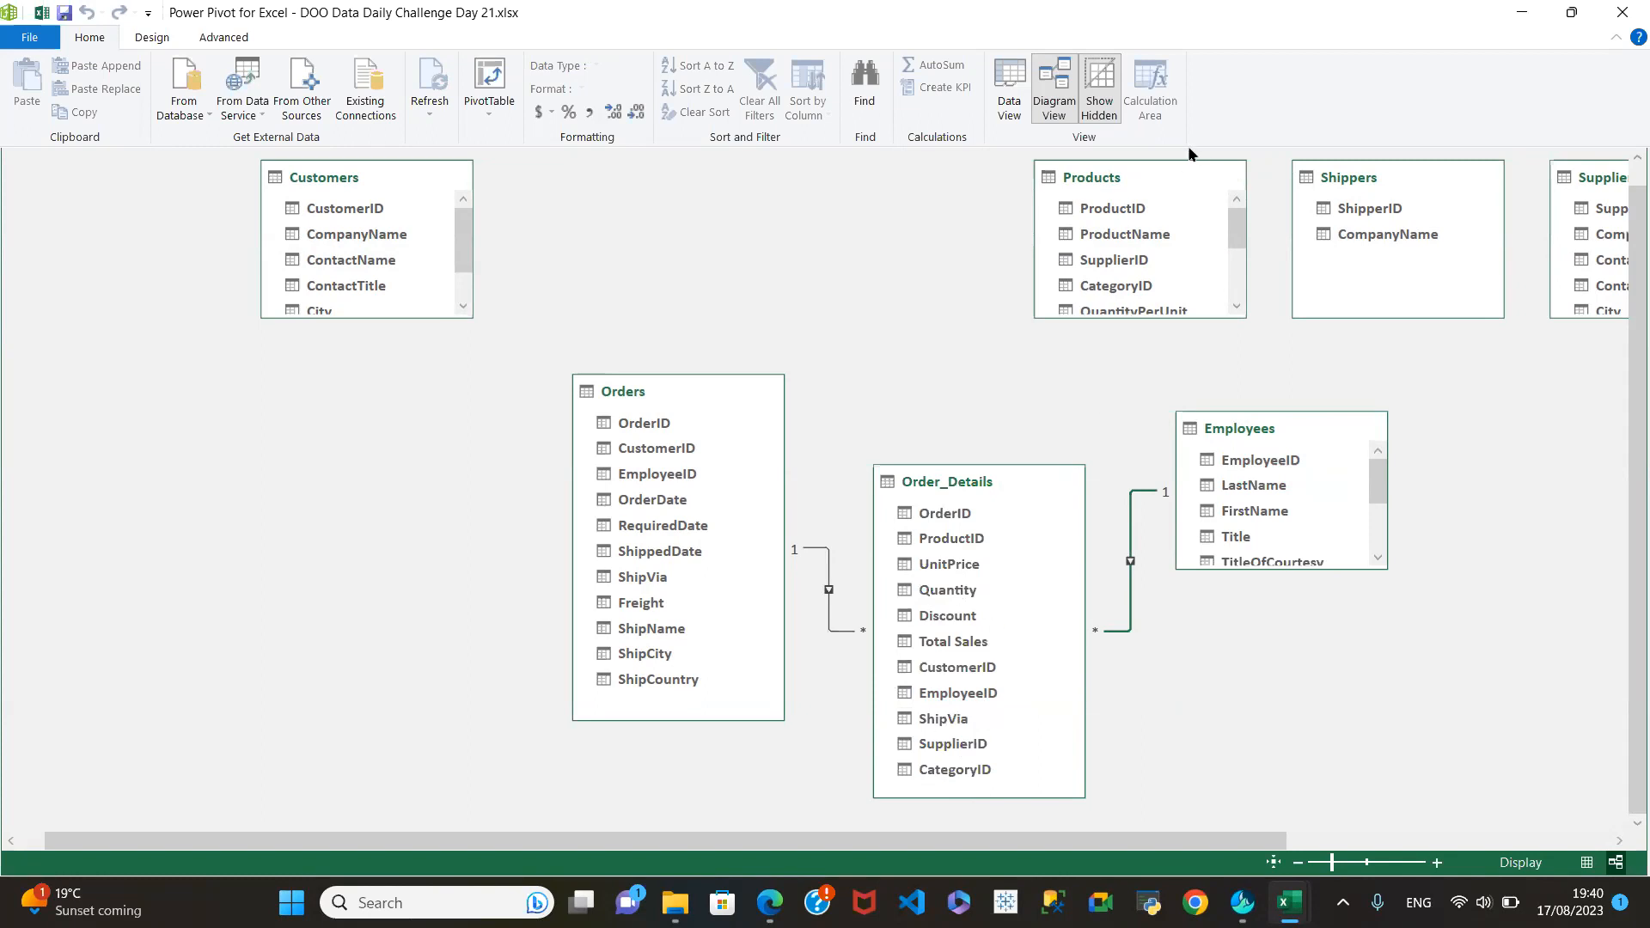
{"action": "left_click_drag", "start_coordinate": [1160, 173], "coordinate": [967, 196]}
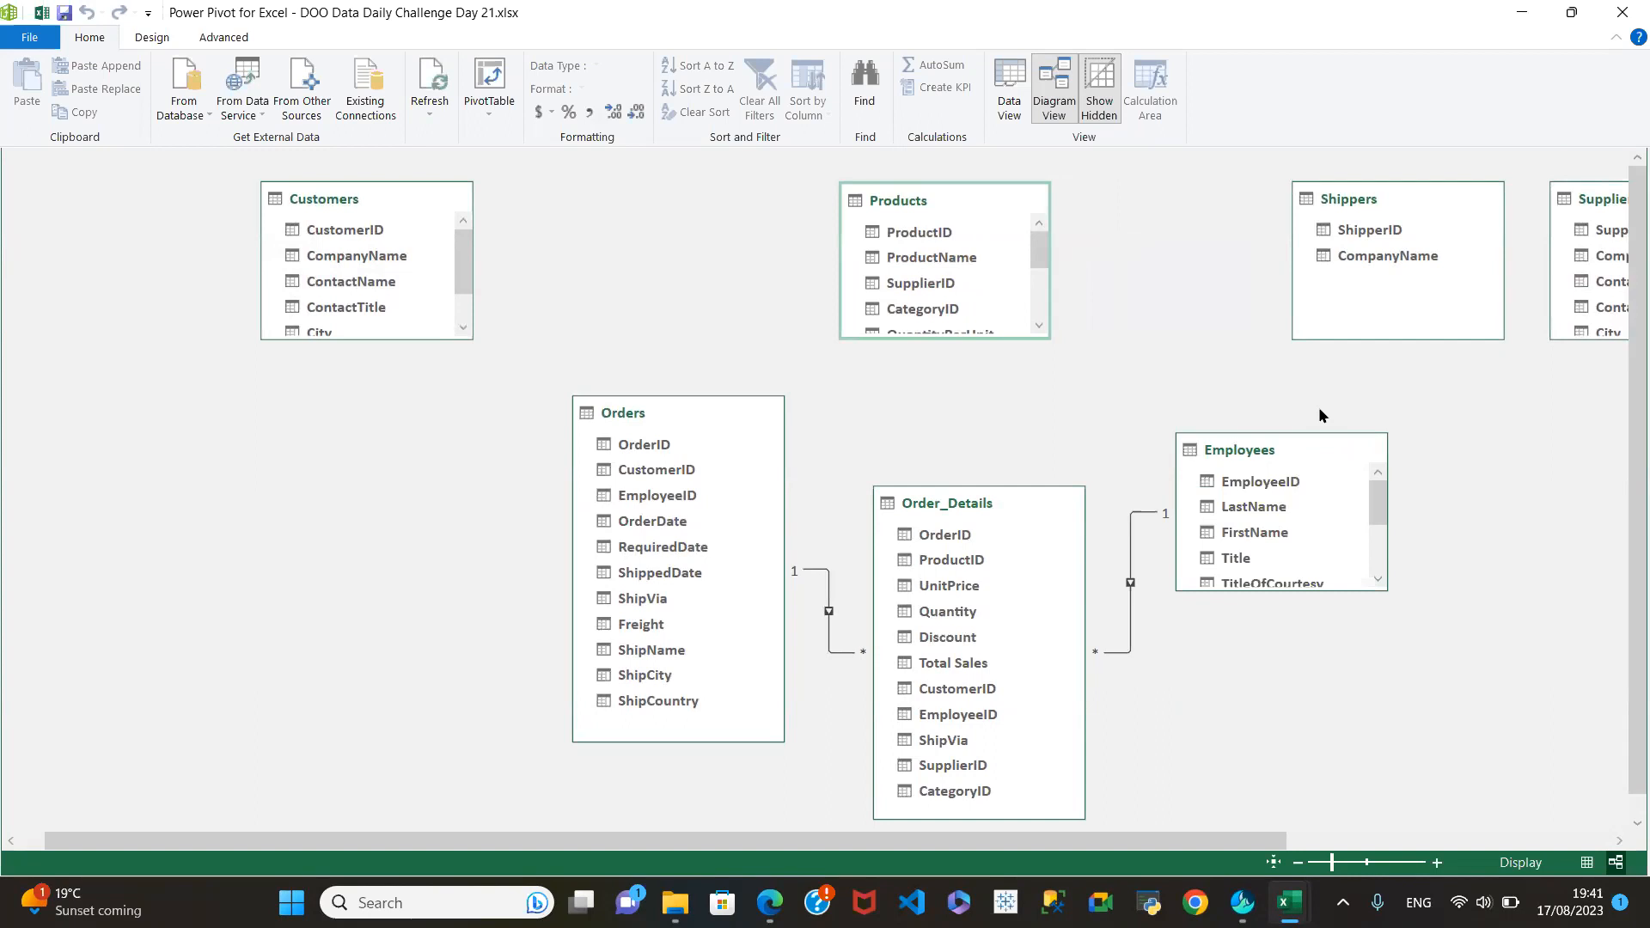
{"action": "left_click_drag", "start_coordinate": [948, 338], "coordinate": [948, 383]}
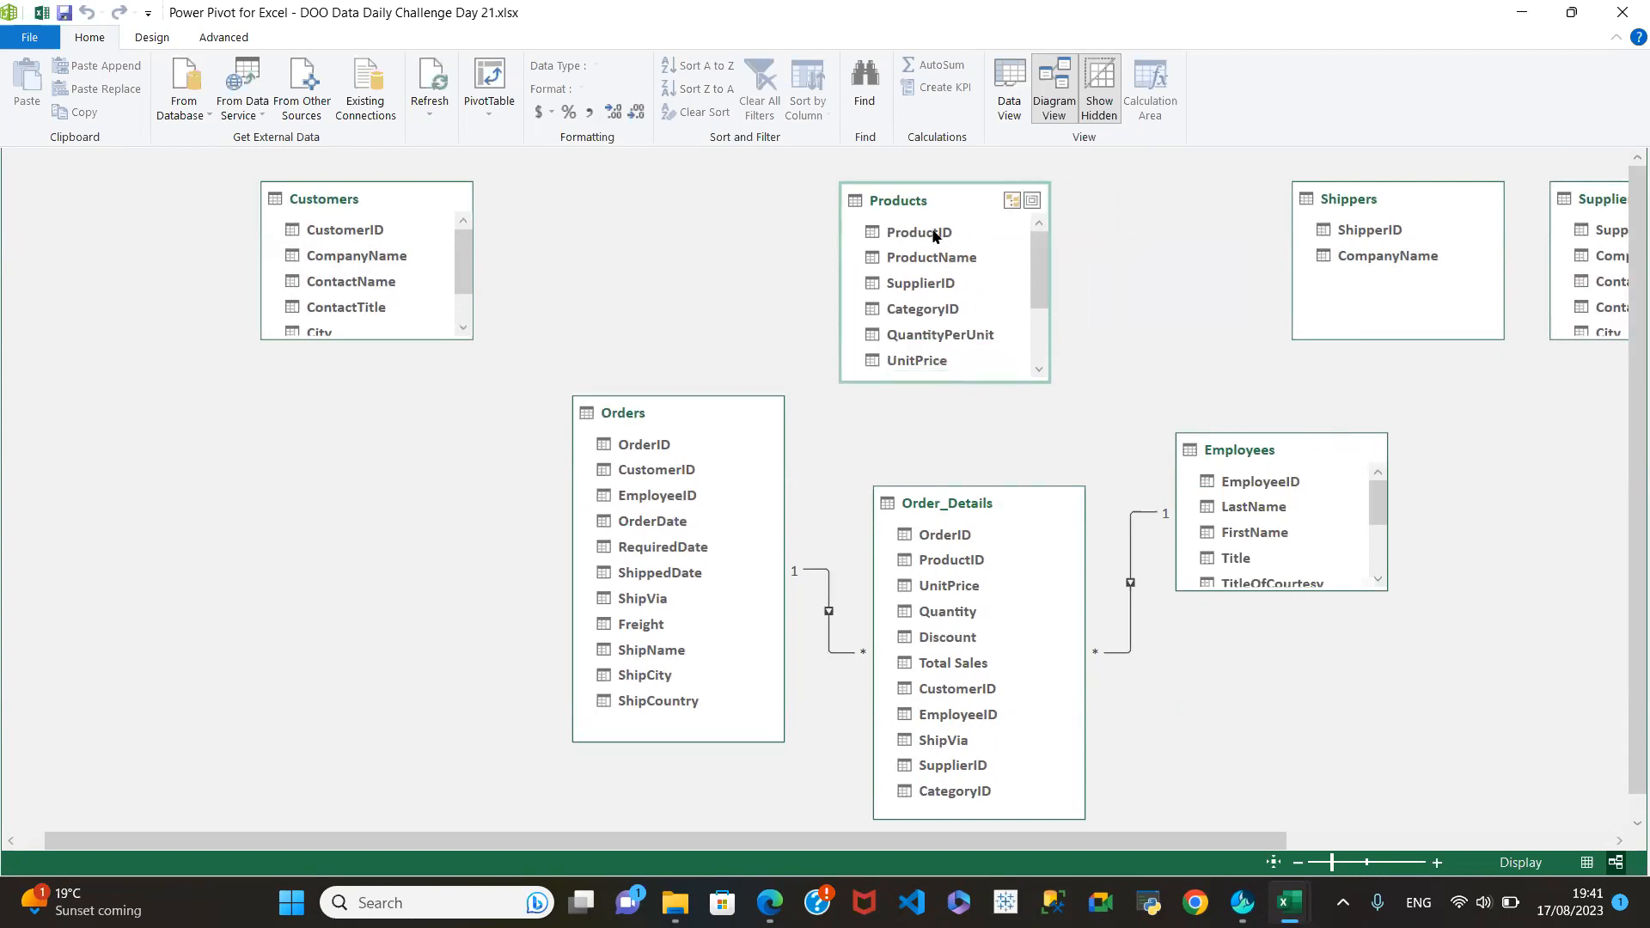
{"action": "left_click_drag", "start_coordinate": [934, 234], "coordinate": [977, 563]}
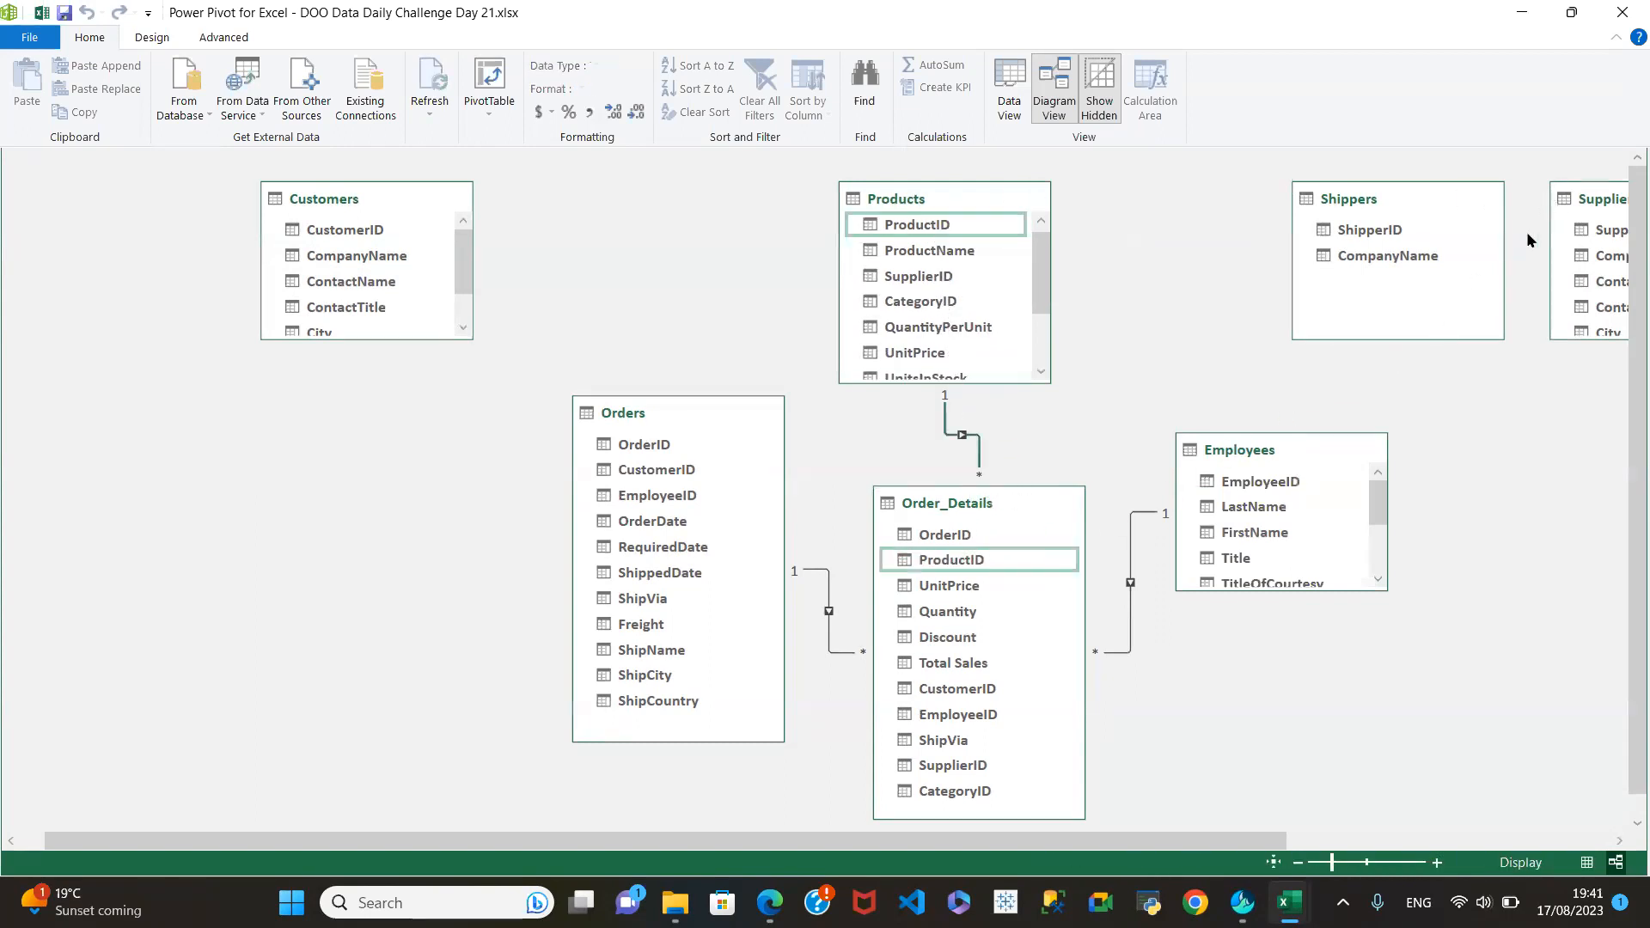
Space out Shippers, Products and Orders around Order_Details, and relate ShipVia in Order_Details to ShipperID in Shippers.
{"action": "left_click_drag", "start_coordinate": [1408, 199], "coordinate": [1190, 199]}
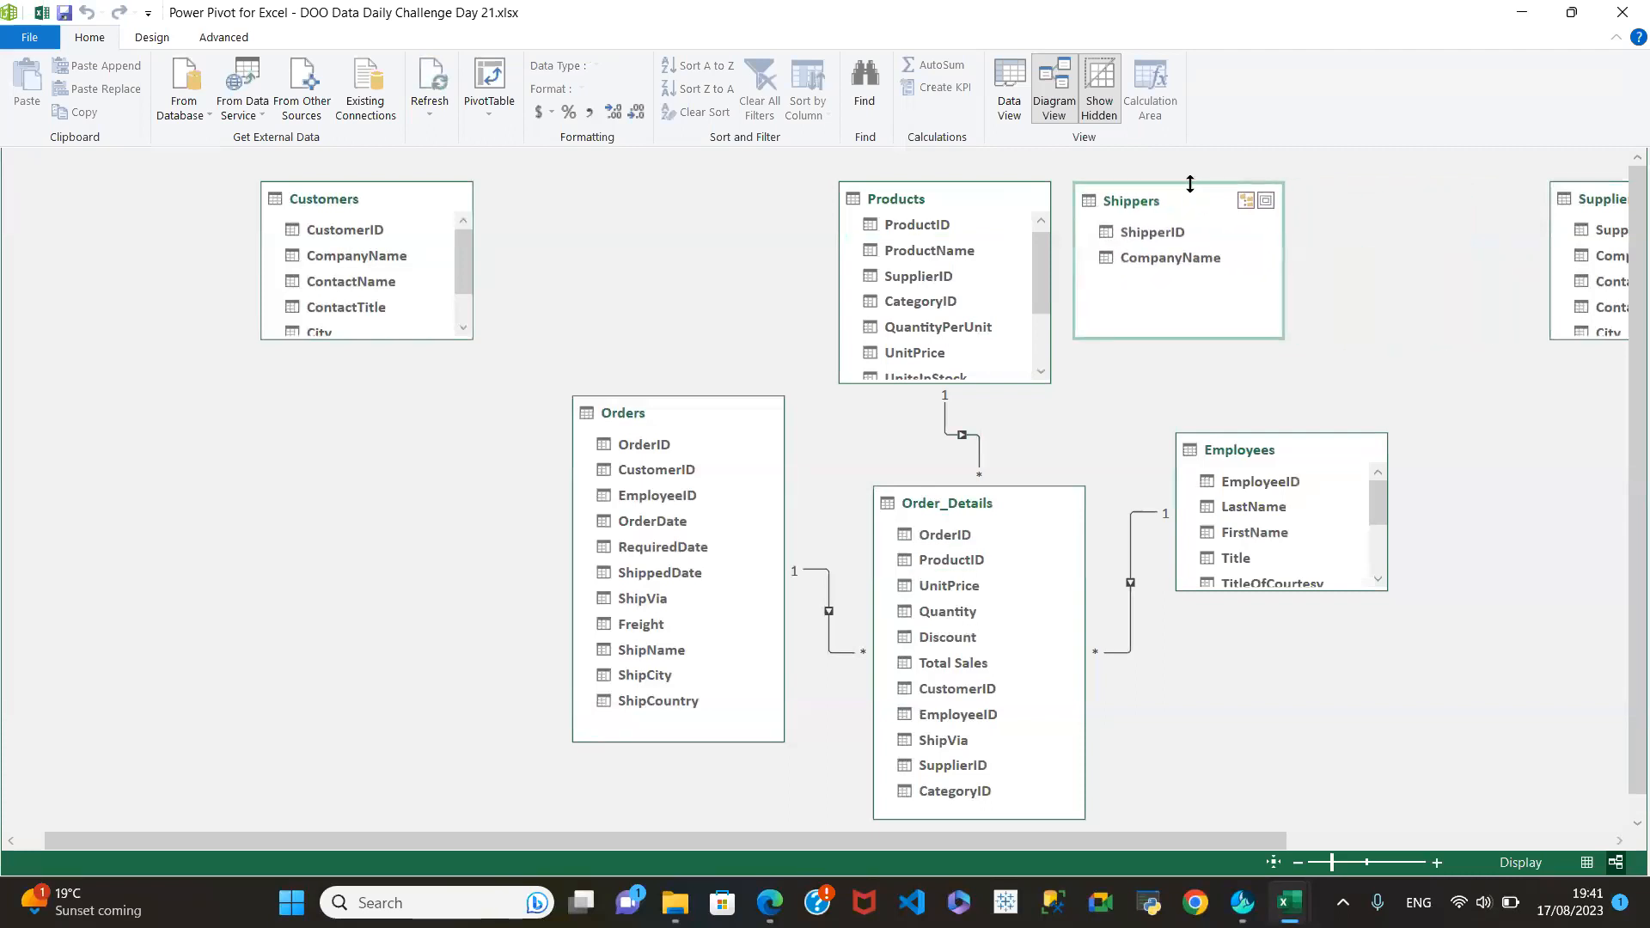
{"action": "left_click_drag", "start_coordinate": [929, 199], "coordinate": [823, 194]}
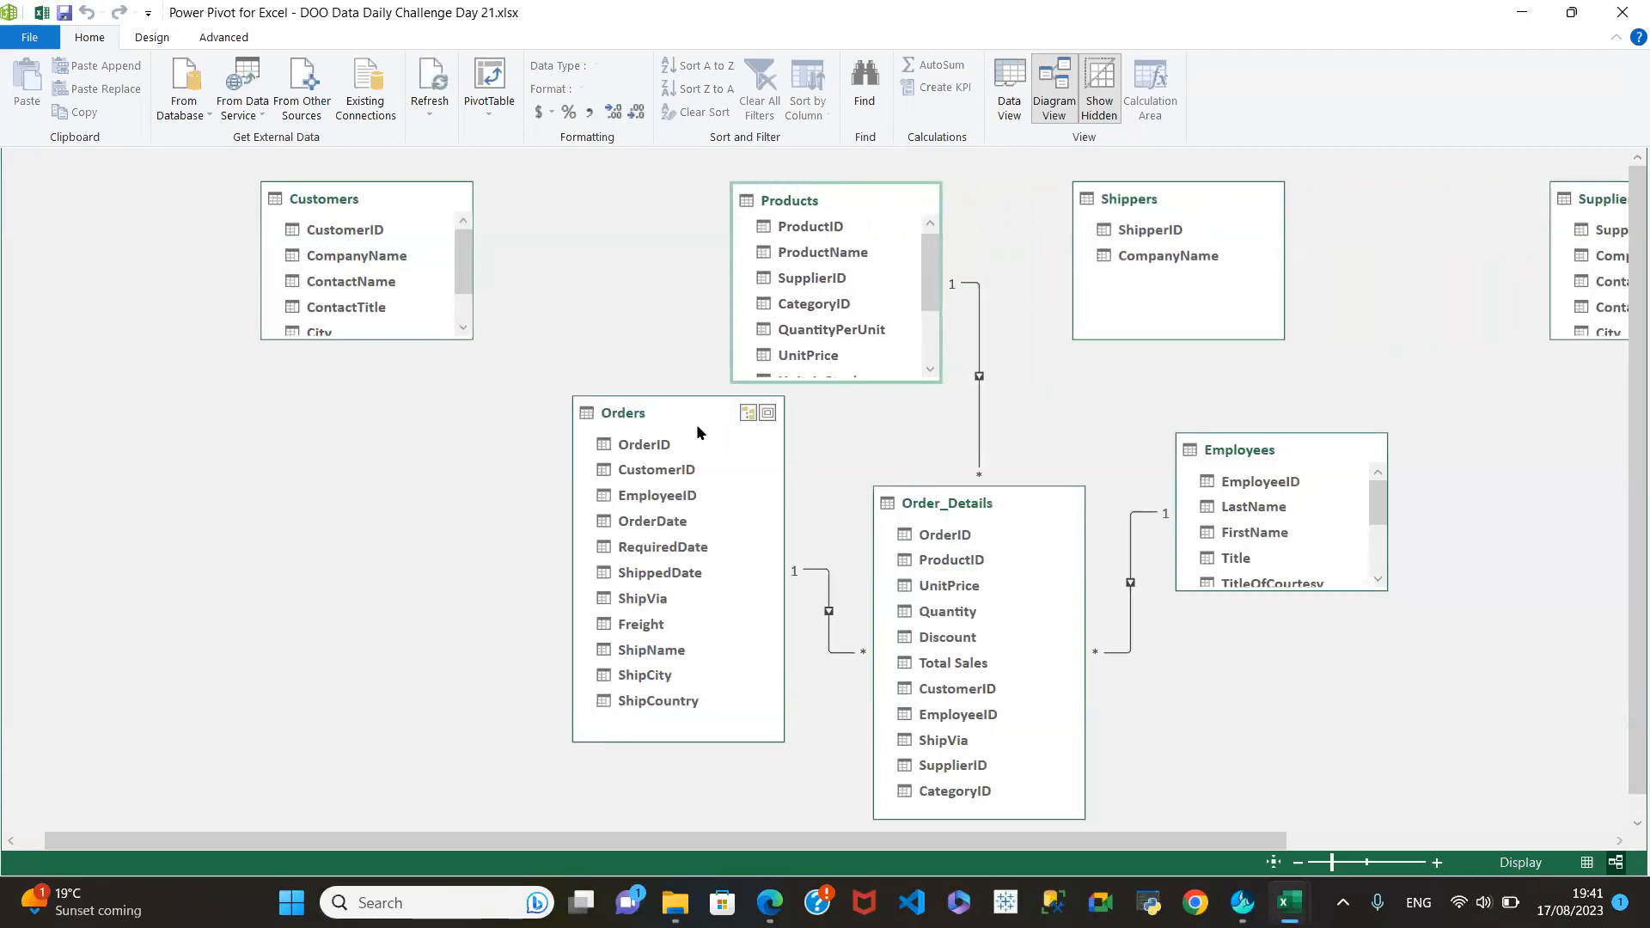
{"action": "left_click_drag", "start_coordinate": [690, 406], "coordinate": [554, 405]}
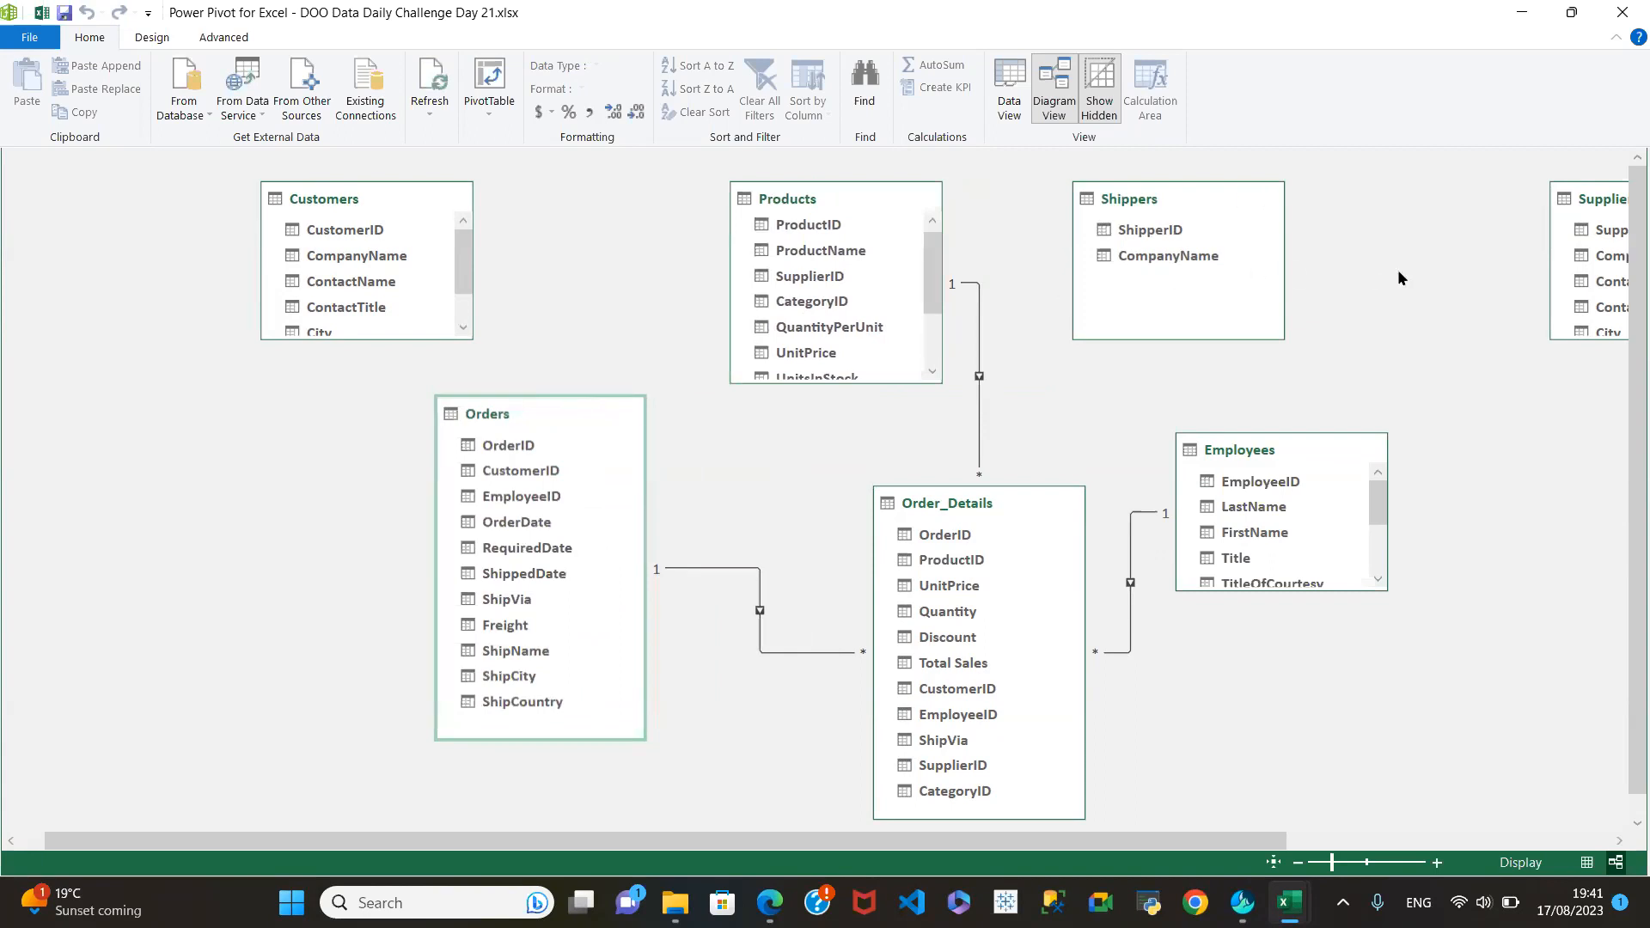
{"action": "mouse_move", "coordinate": [1154, 232]}
{"action": "left_mouse_down"}
{"action": "mouse_move", "coordinate": [1086, 442]}
{"action": "mouse_move", "coordinate": [1056, 479]}
{"action": "mouse_move", "coordinate": [1145, 274]}
{"action": "mouse_move", "coordinate": [1178, 244]}
{"action": "left_mouse_up"}
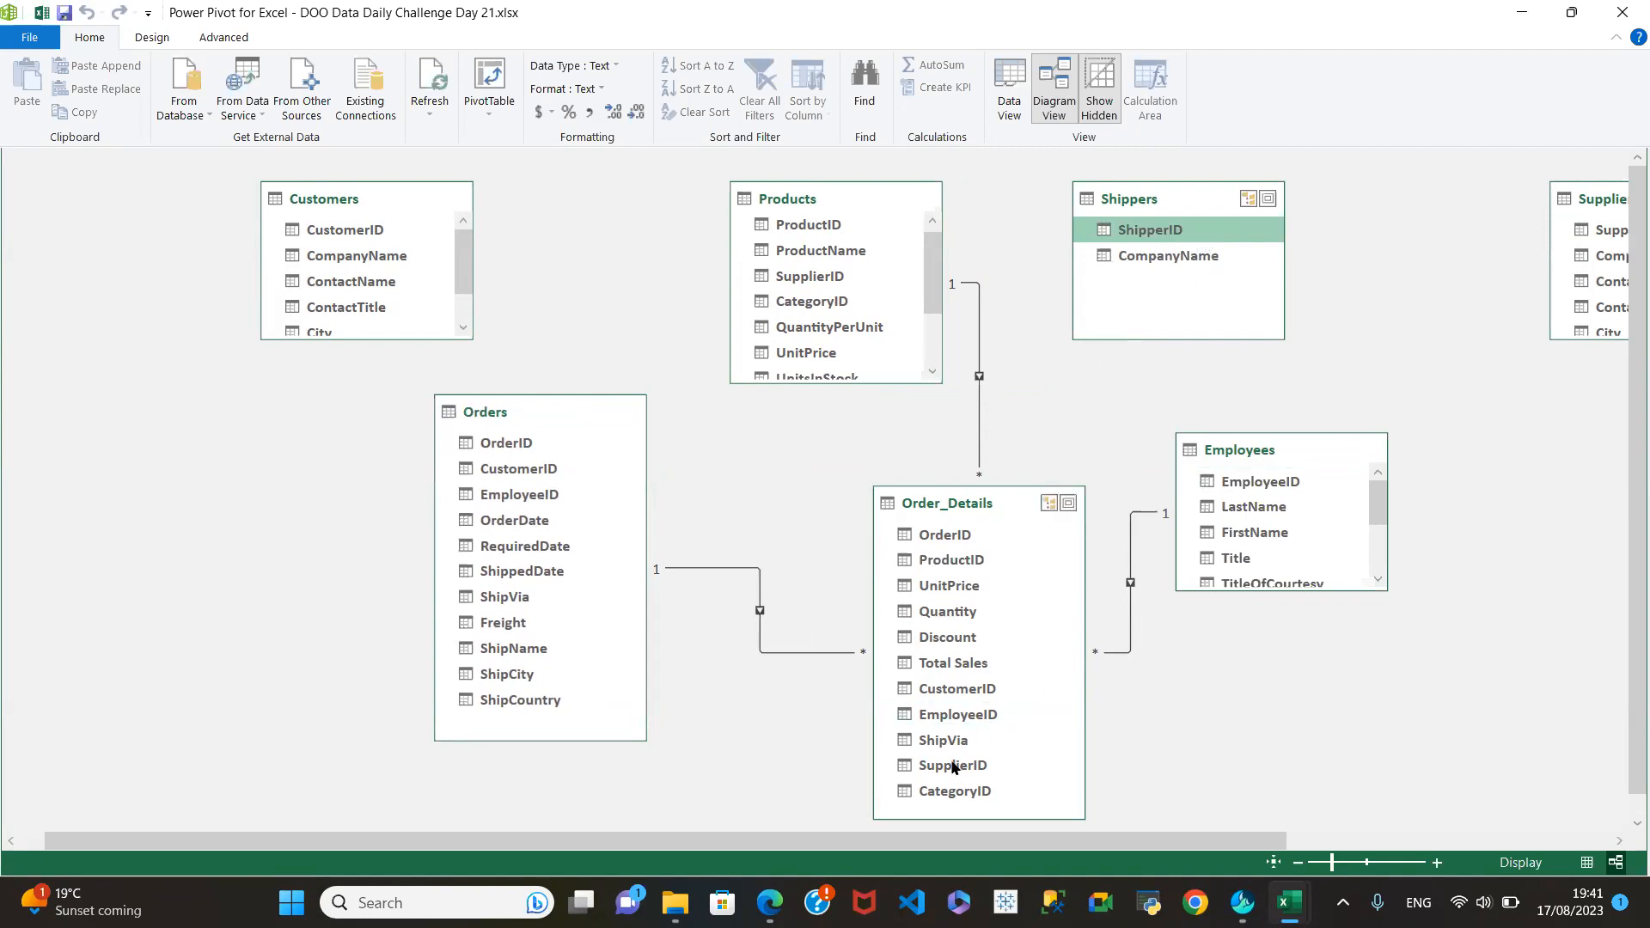
{"action": "left_click_drag", "start_coordinate": [939, 744], "coordinate": [1132, 239]}
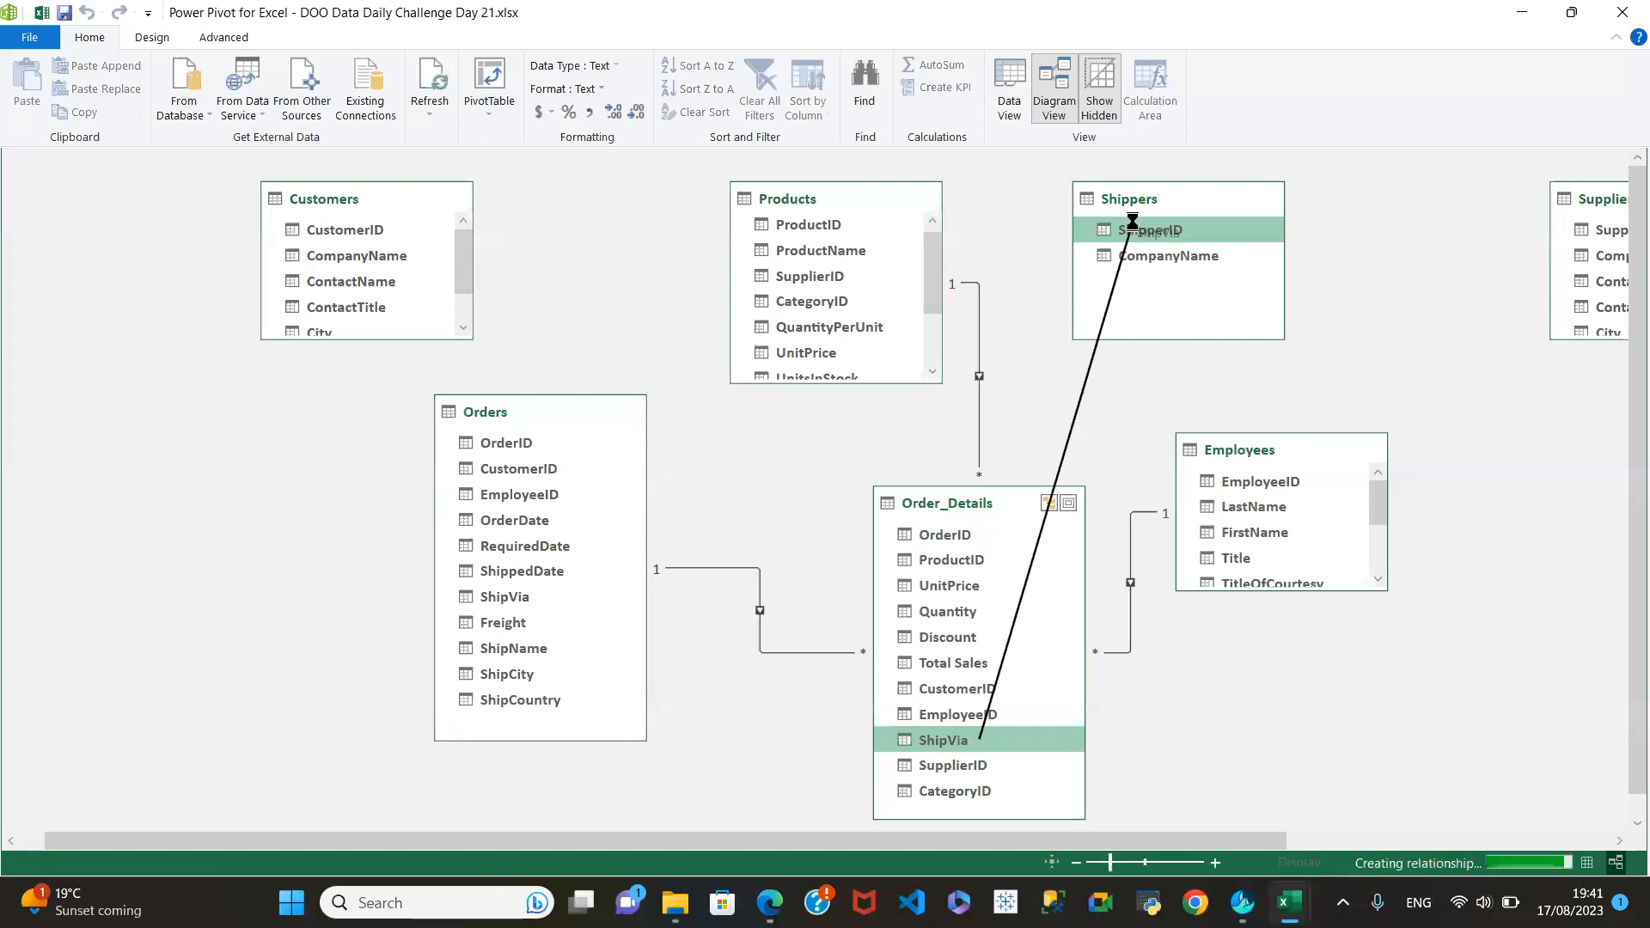
Place Suppliers between Orders and Order_Details, moving Orders aside to make room, and relate SupplierID in Order_Details to Suppliers.
{"action": "left_click", "coordinate": [1598, 183]}
{"action": "left_click_drag", "start_coordinate": [1603, 200], "coordinate": [1340, 180]}
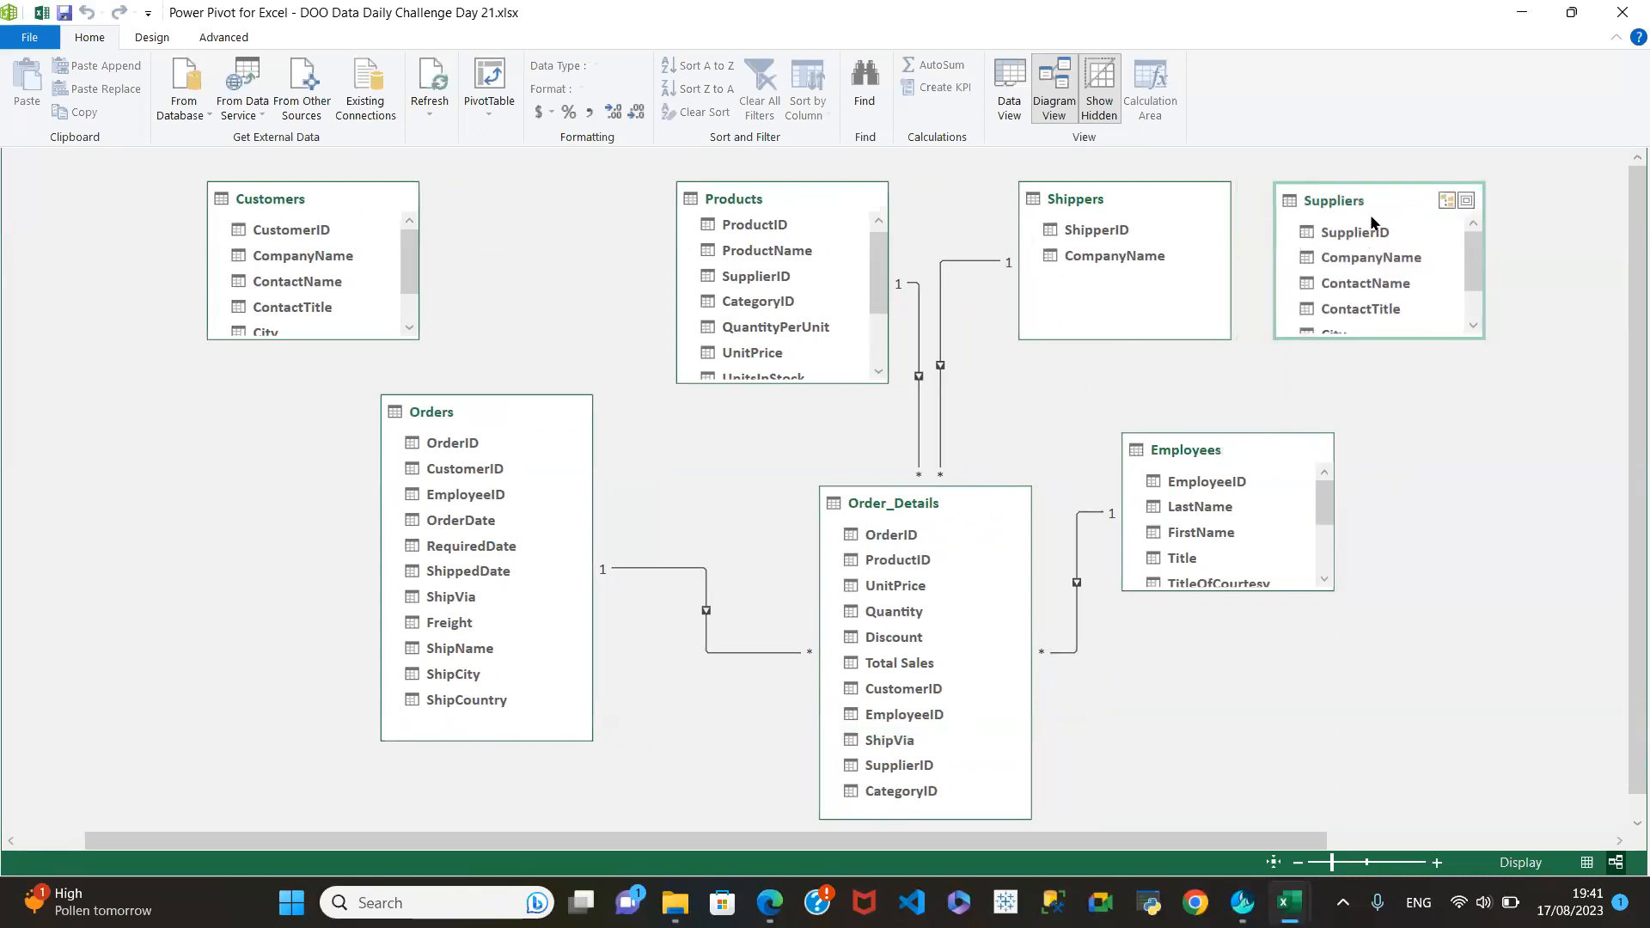
{"action": "left_click_drag", "start_coordinate": [1380, 196], "coordinate": [681, 683]}
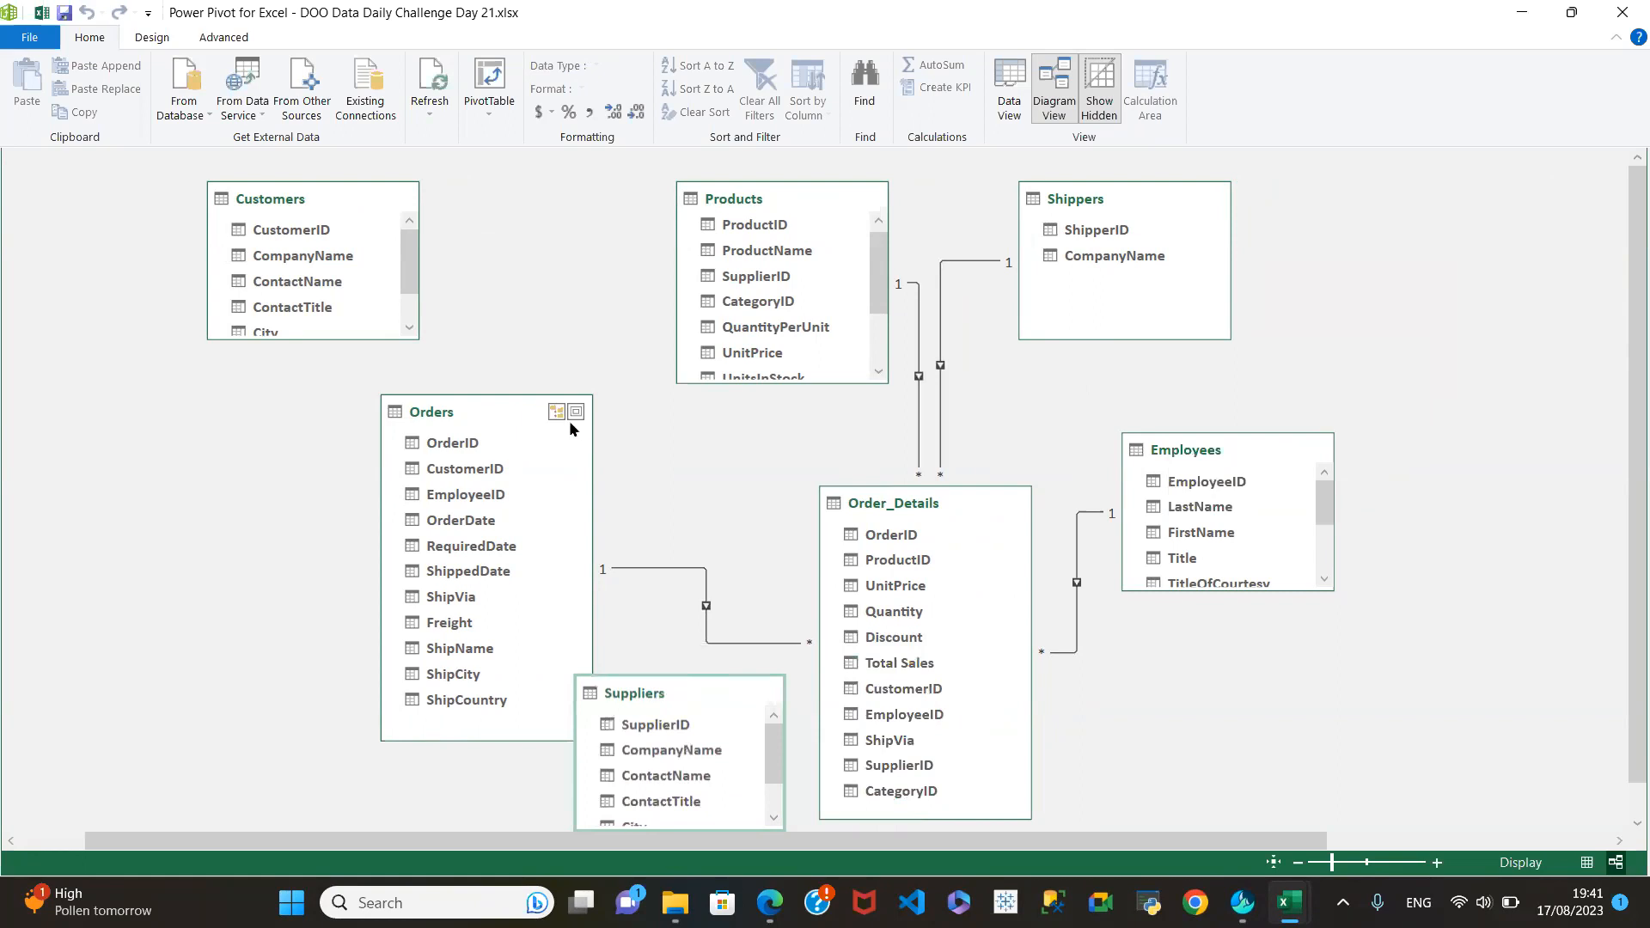
{"action": "left_click_drag", "start_coordinate": [502, 406], "coordinate": [260, 394]}
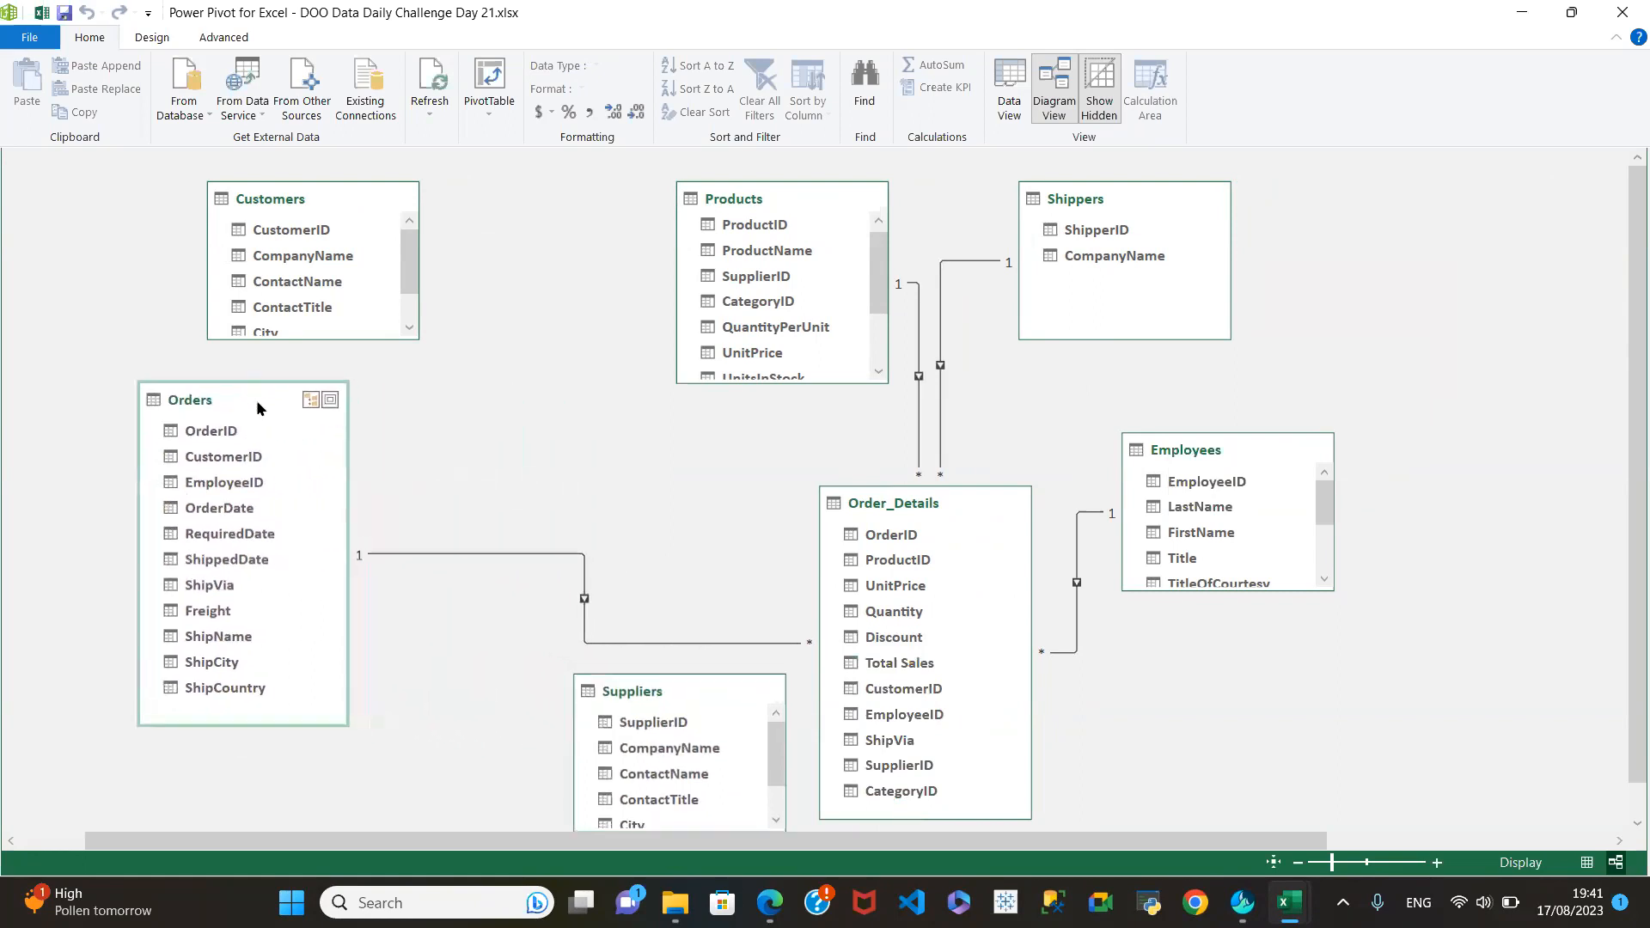
{"action": "left_click_drag", "start_coordinate": [693, 692], "coordinate": [601, 539]}
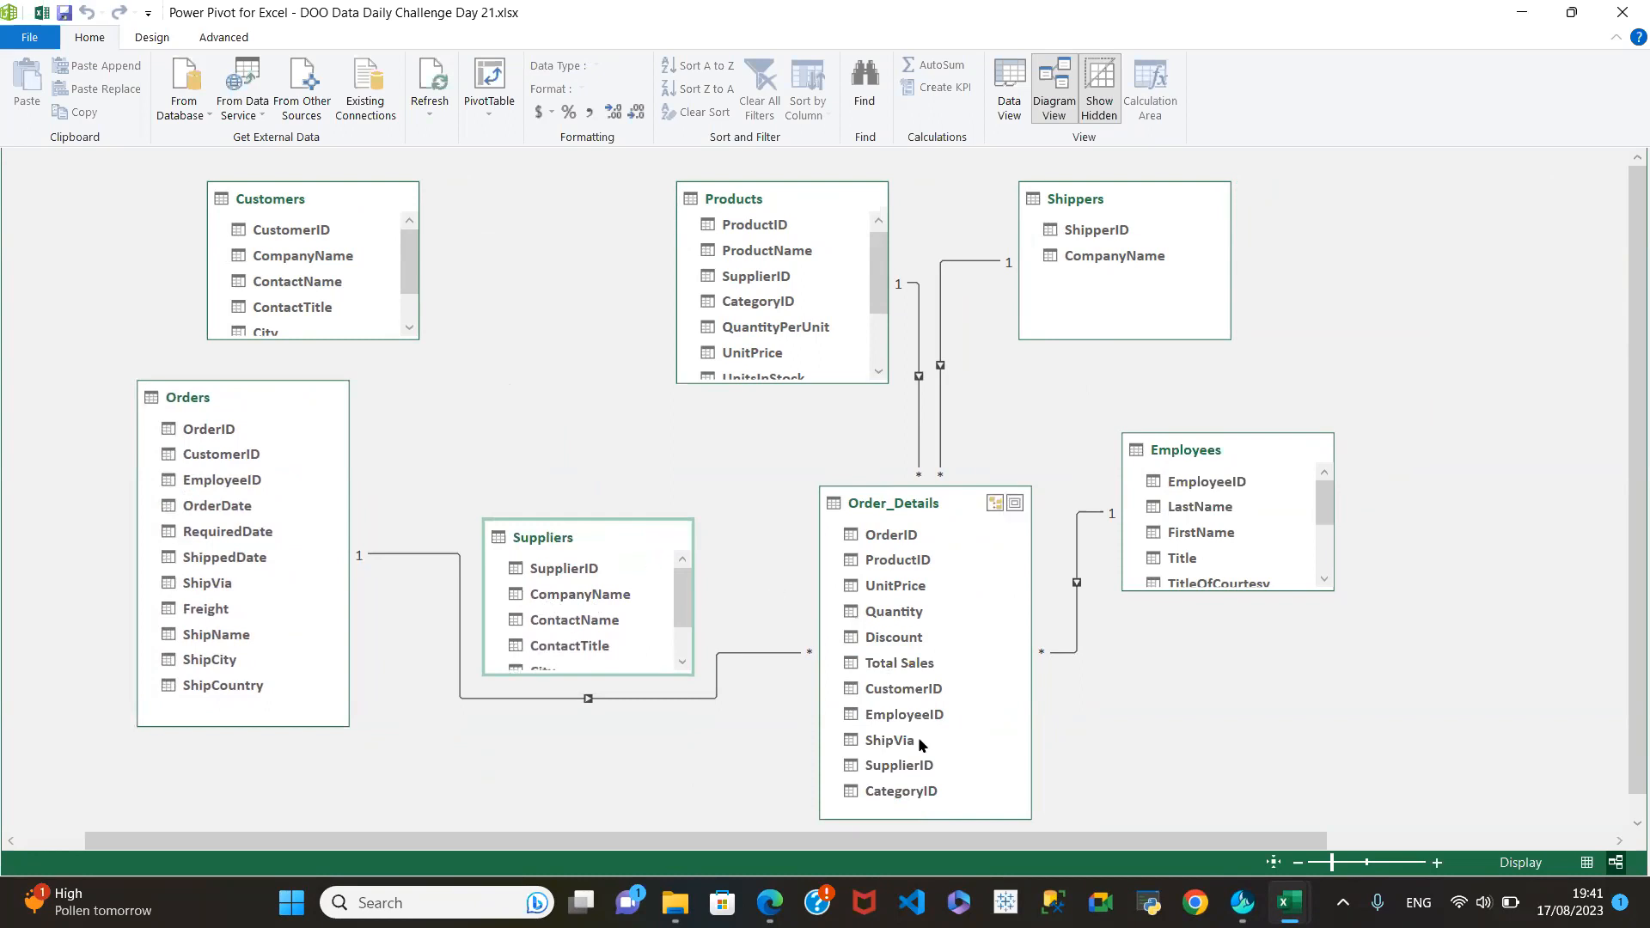
{"action": "left_click_drag", "start_coordinate": [890, 767], "coordinate": [577, 560]}
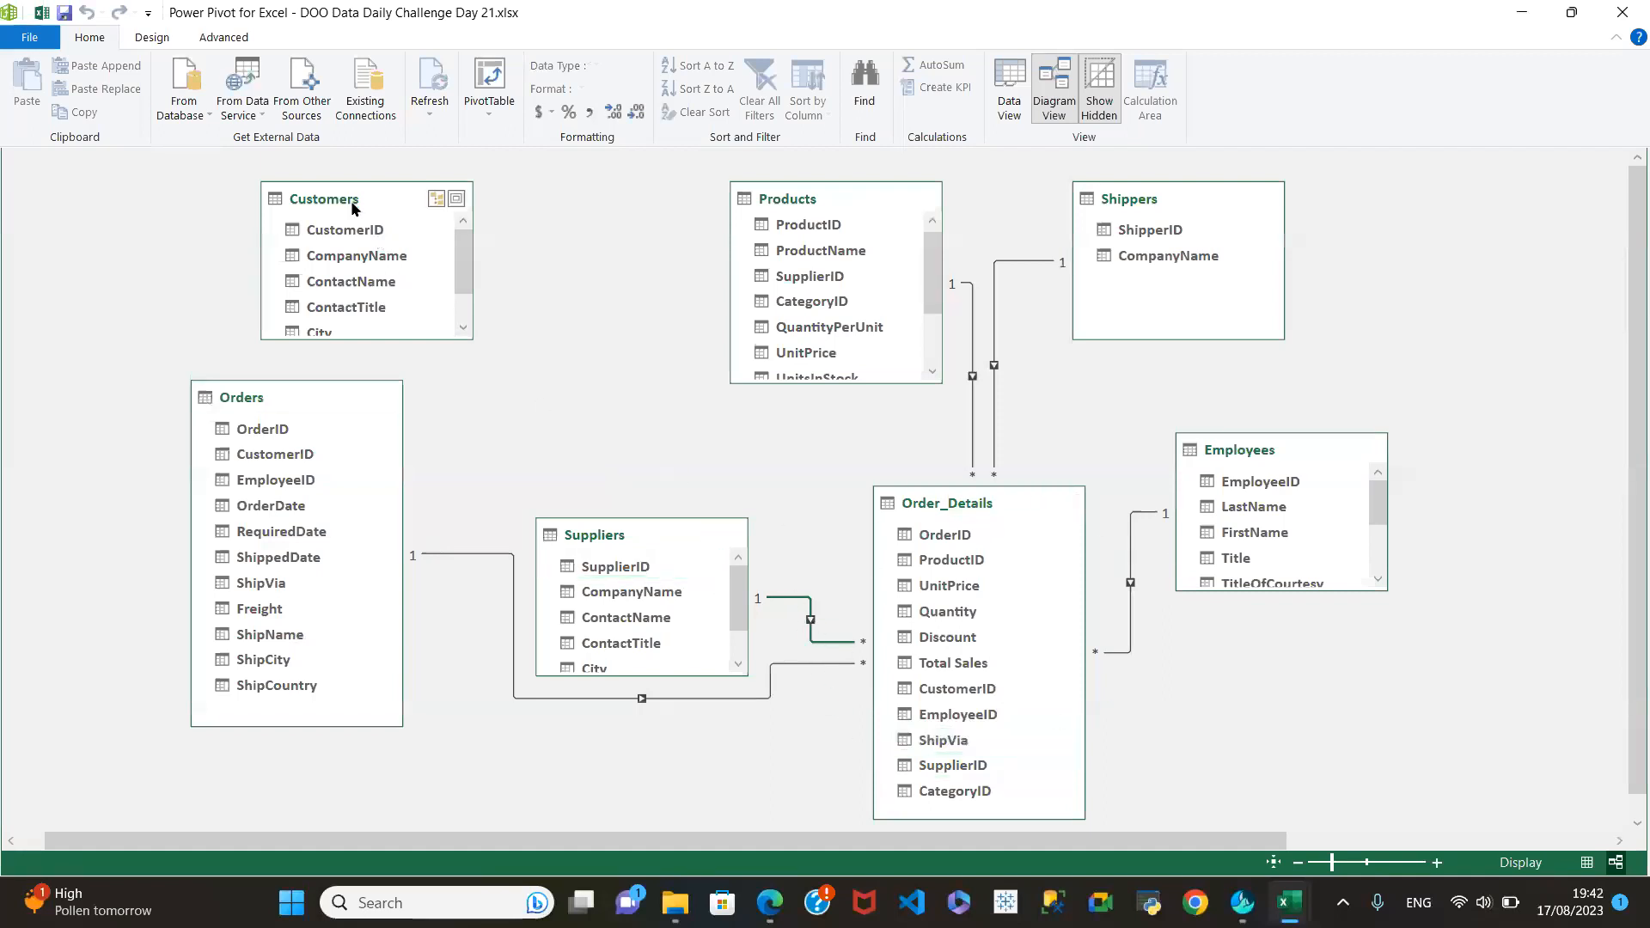
Move Customers closer to Order_Details, lengthen it to show all its fields, and relate the two tables on CustomerID.
{"action": "left_click_drag", "start_coordinate": [334, 207], "coordinate": [501, 226]}
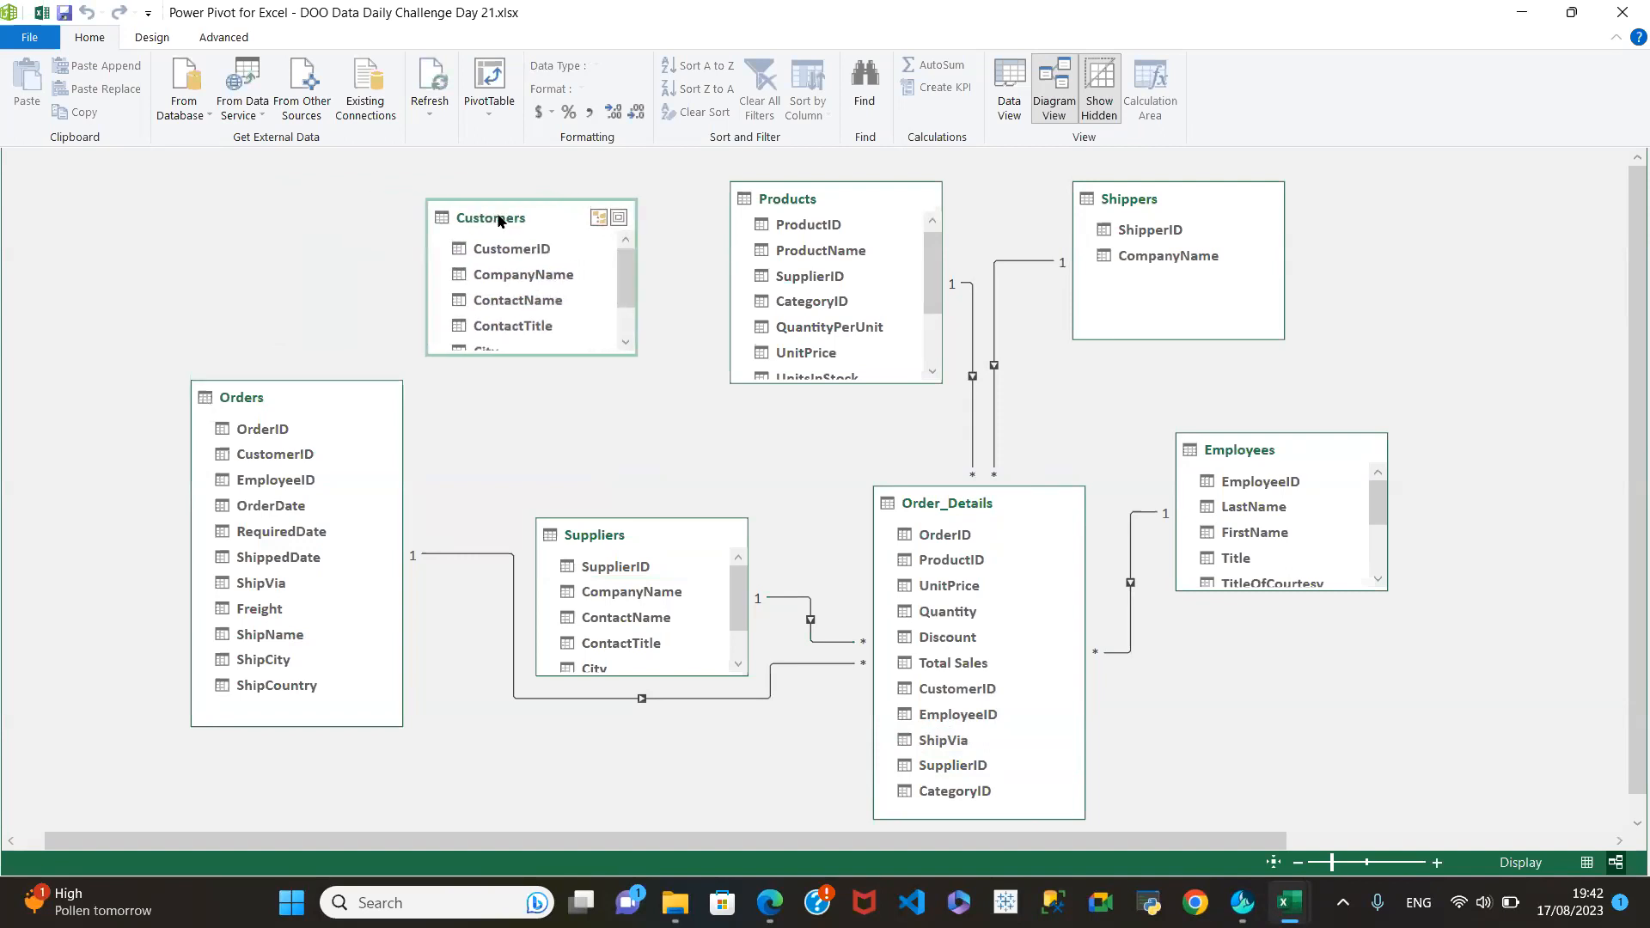
{"action": "left_click_drag", "start_coordinate": [541, 355], "coordinate": [539, 423]}
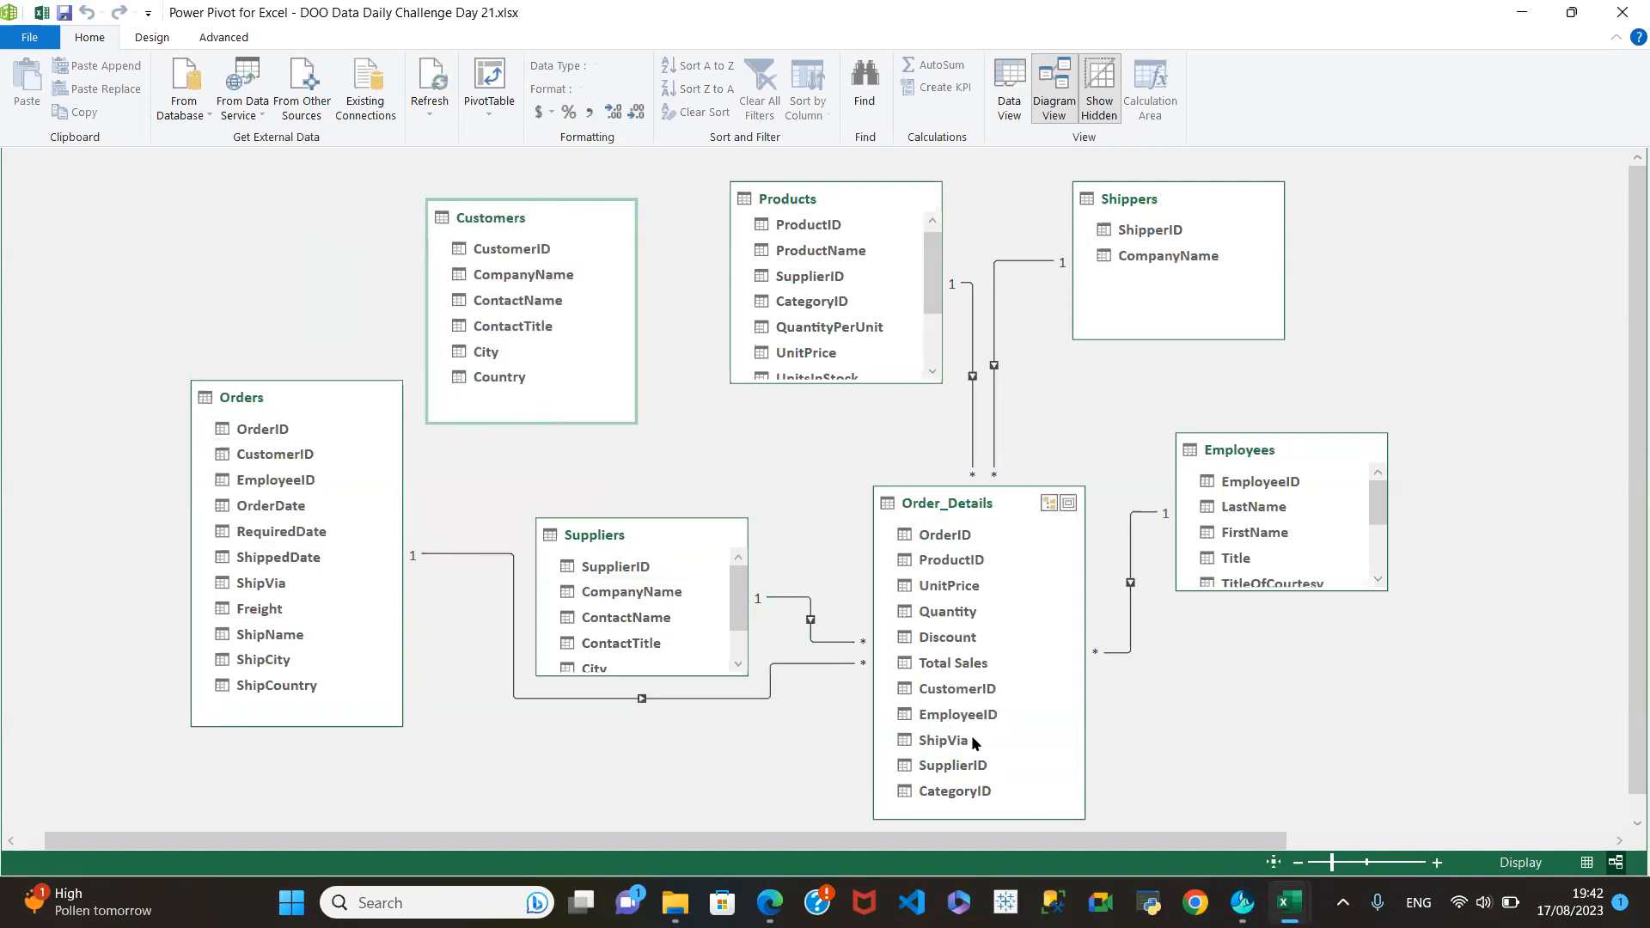
{"action": "left_click_drag", "start_coordinate": [956, 692], "coordinate": [523, 240]}
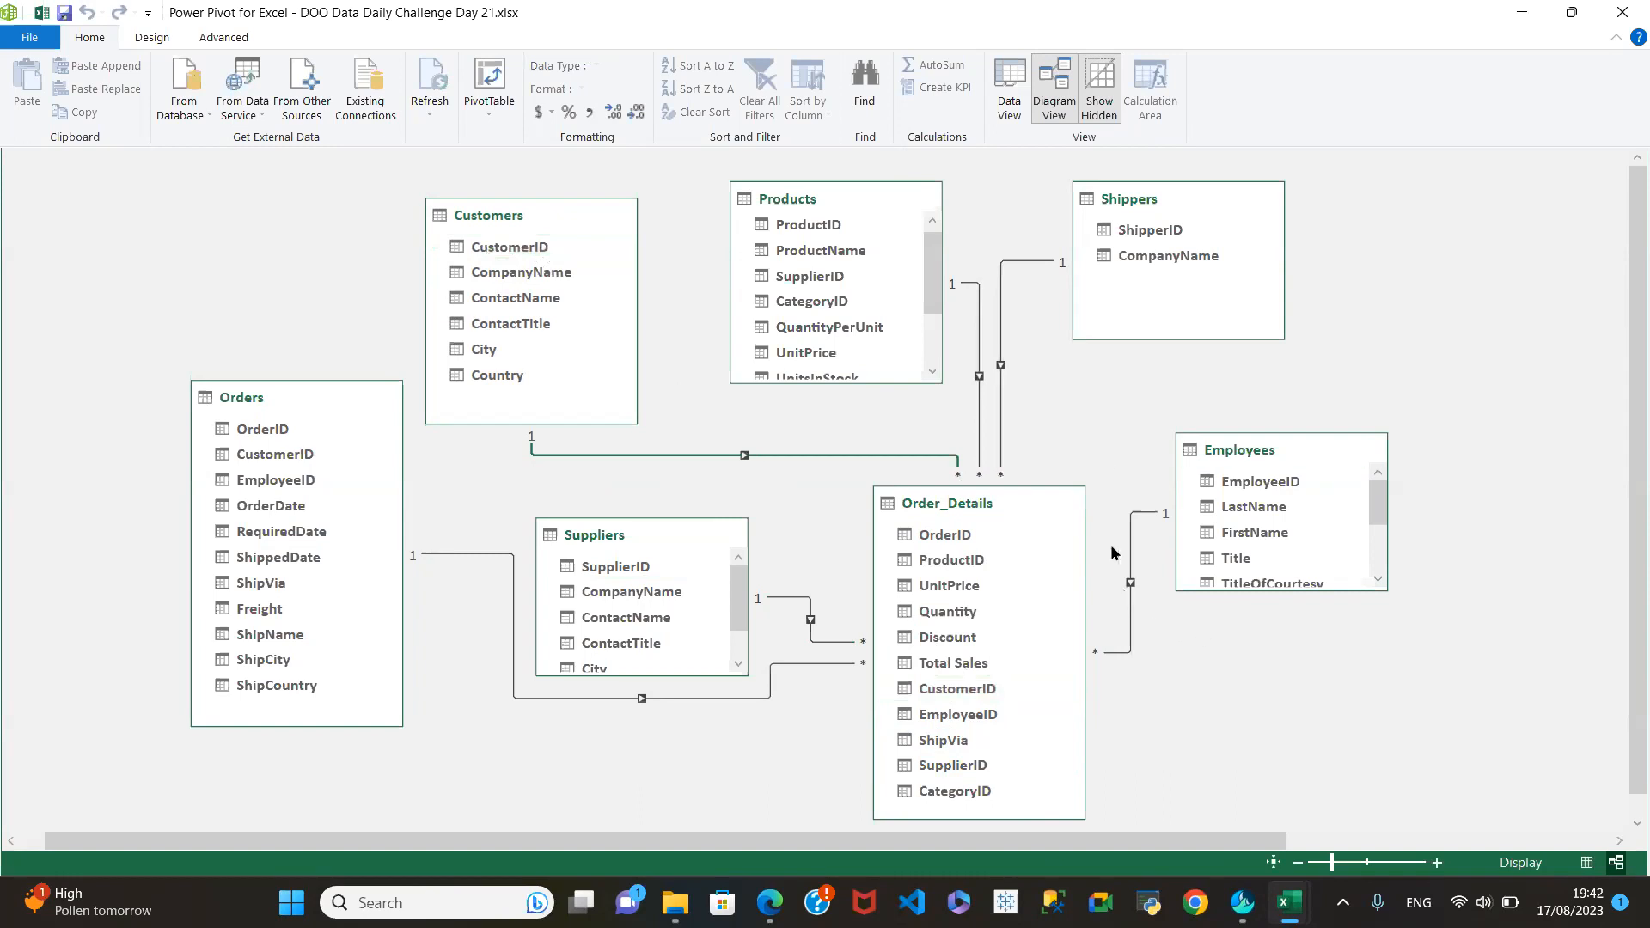
Spread Products, Suppliers, Shippers, Customers and Orders farther apart around Order_Details in the diagram.
{"action": "left_click_drag", "start_coordinate": [838, 201], "coordinate": [762, 204]}
{"action": "left_click_drag", "start_coordinate": [627, 538], "coordinate": [580, 487]}
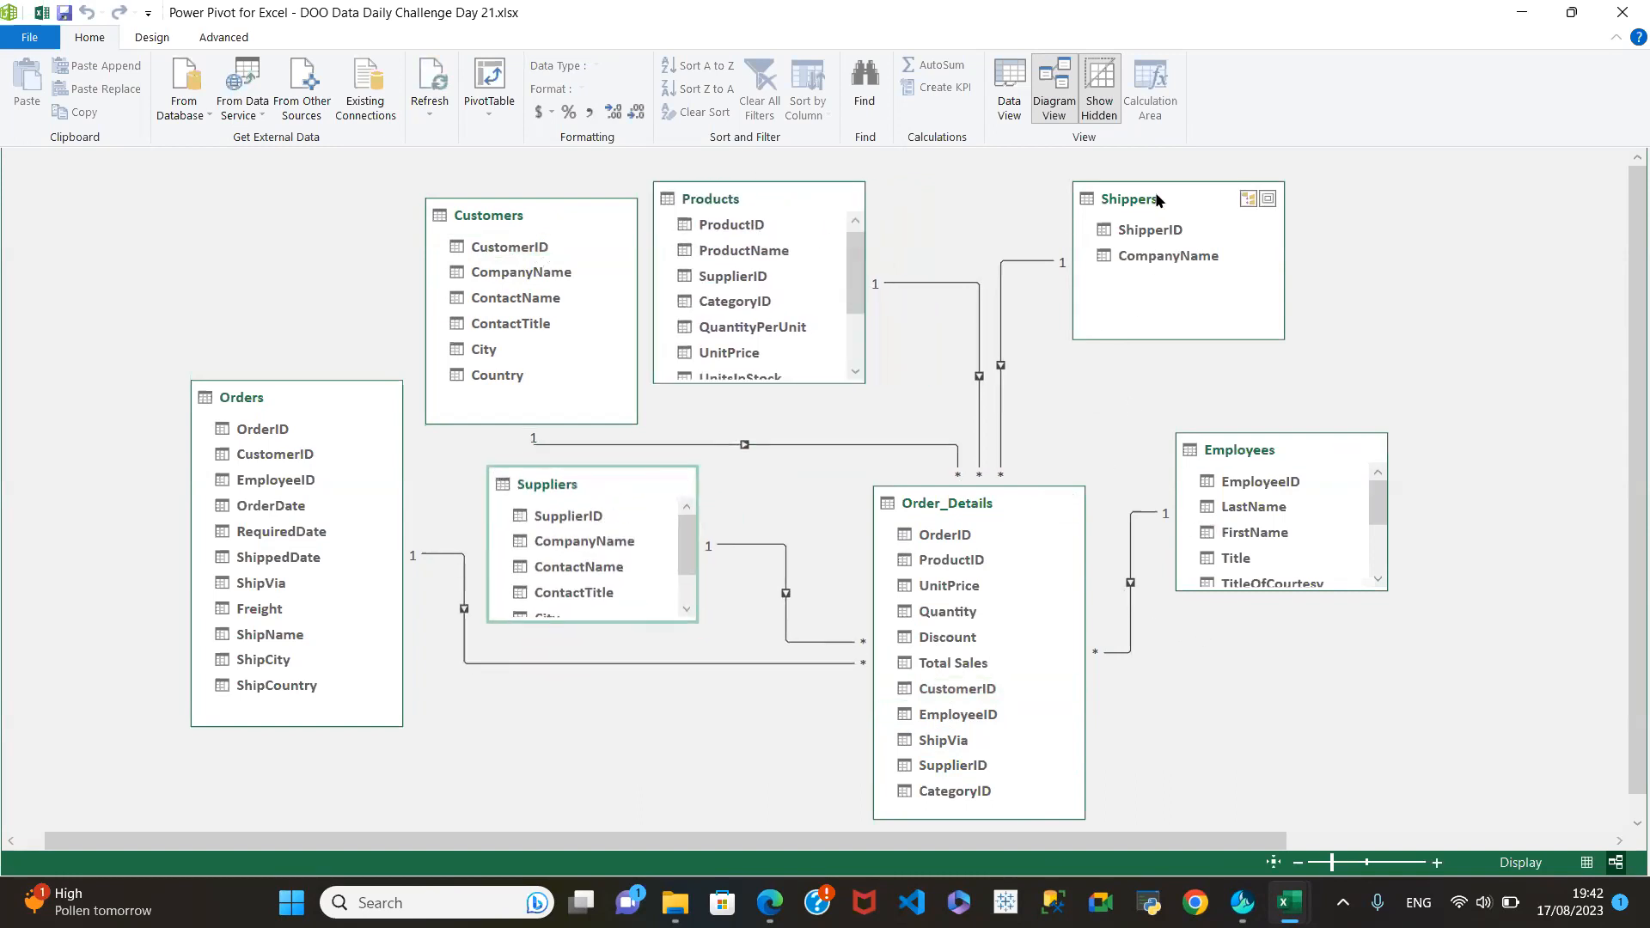
{"action": "left_click_drag", "start_coordinate": [1157, 200], "coordinate": [1278, 202]}
{"action": "left_click_drag", "start_coordinate": [523, 215], "coordinate": [426, 199]}
{"action": "left_click_drag", "start_coordinate": [280, 396], "coordinate": [286, 565]}
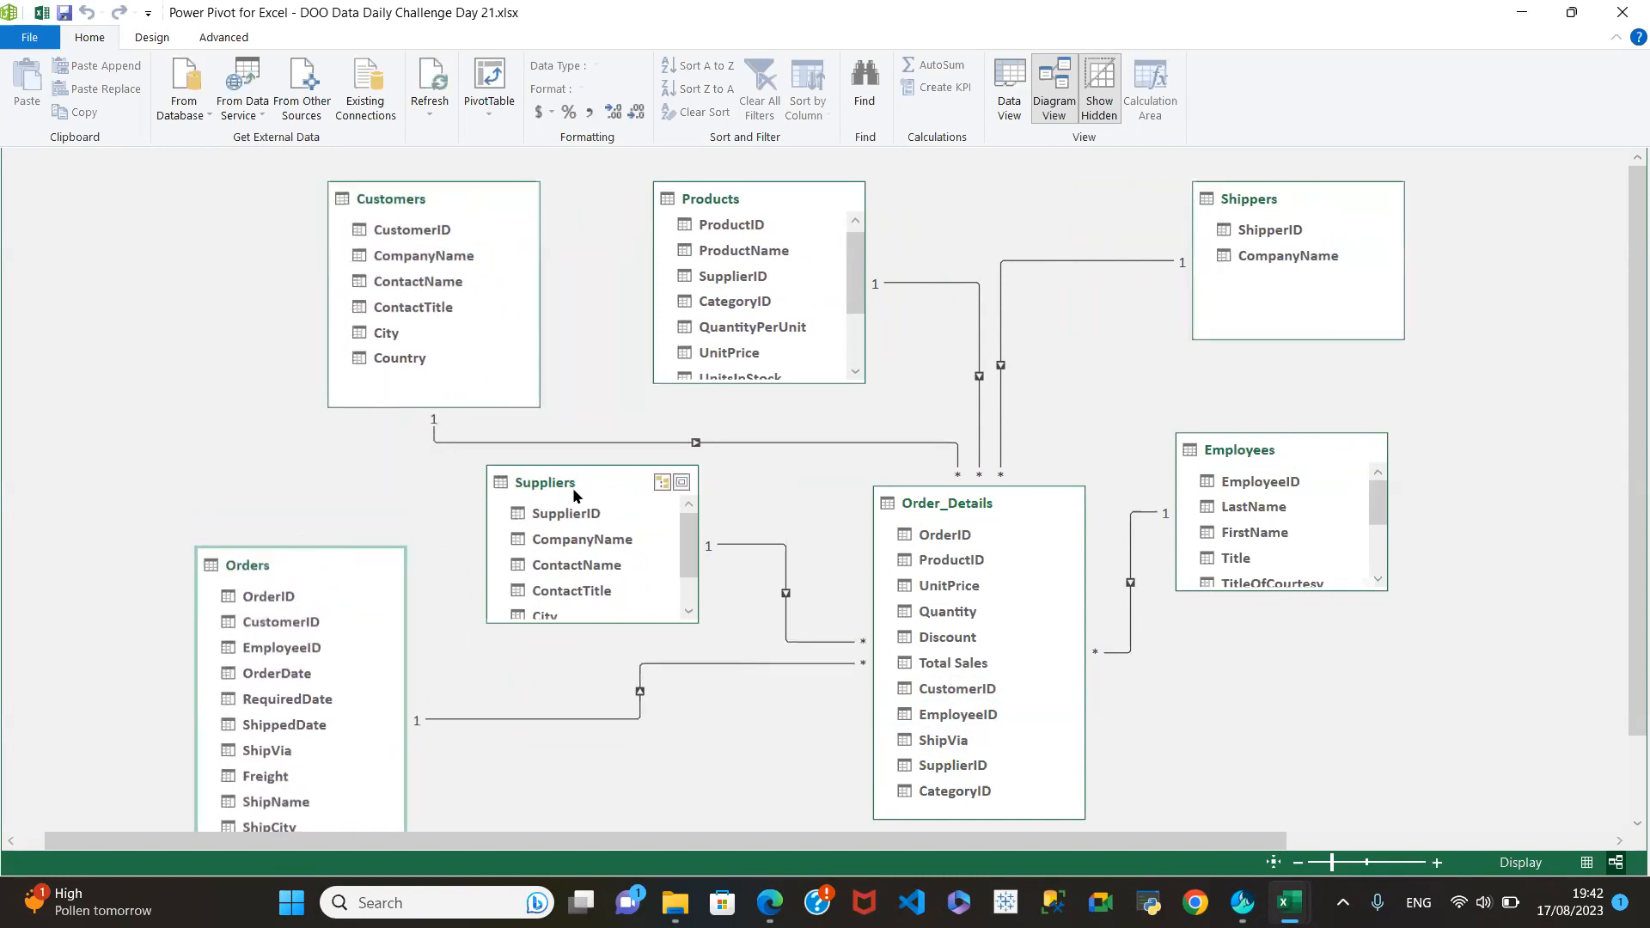
Shift Suppliers, Order_Details and Employees leftward, lengthen Products slightly, and move Orders clear of Suppliers.
{"action": "left_click_drag", "start_coordinate": [567, 488], "coordinate": [438, 440]}
{"action": "left_click_drag", "start_coordinate": [1050, 515], "coordinate": [914, 507]}
{"action": "left_click_drag", "start_coordinate": [1297, 454], "coordinate": [1177, 457]}
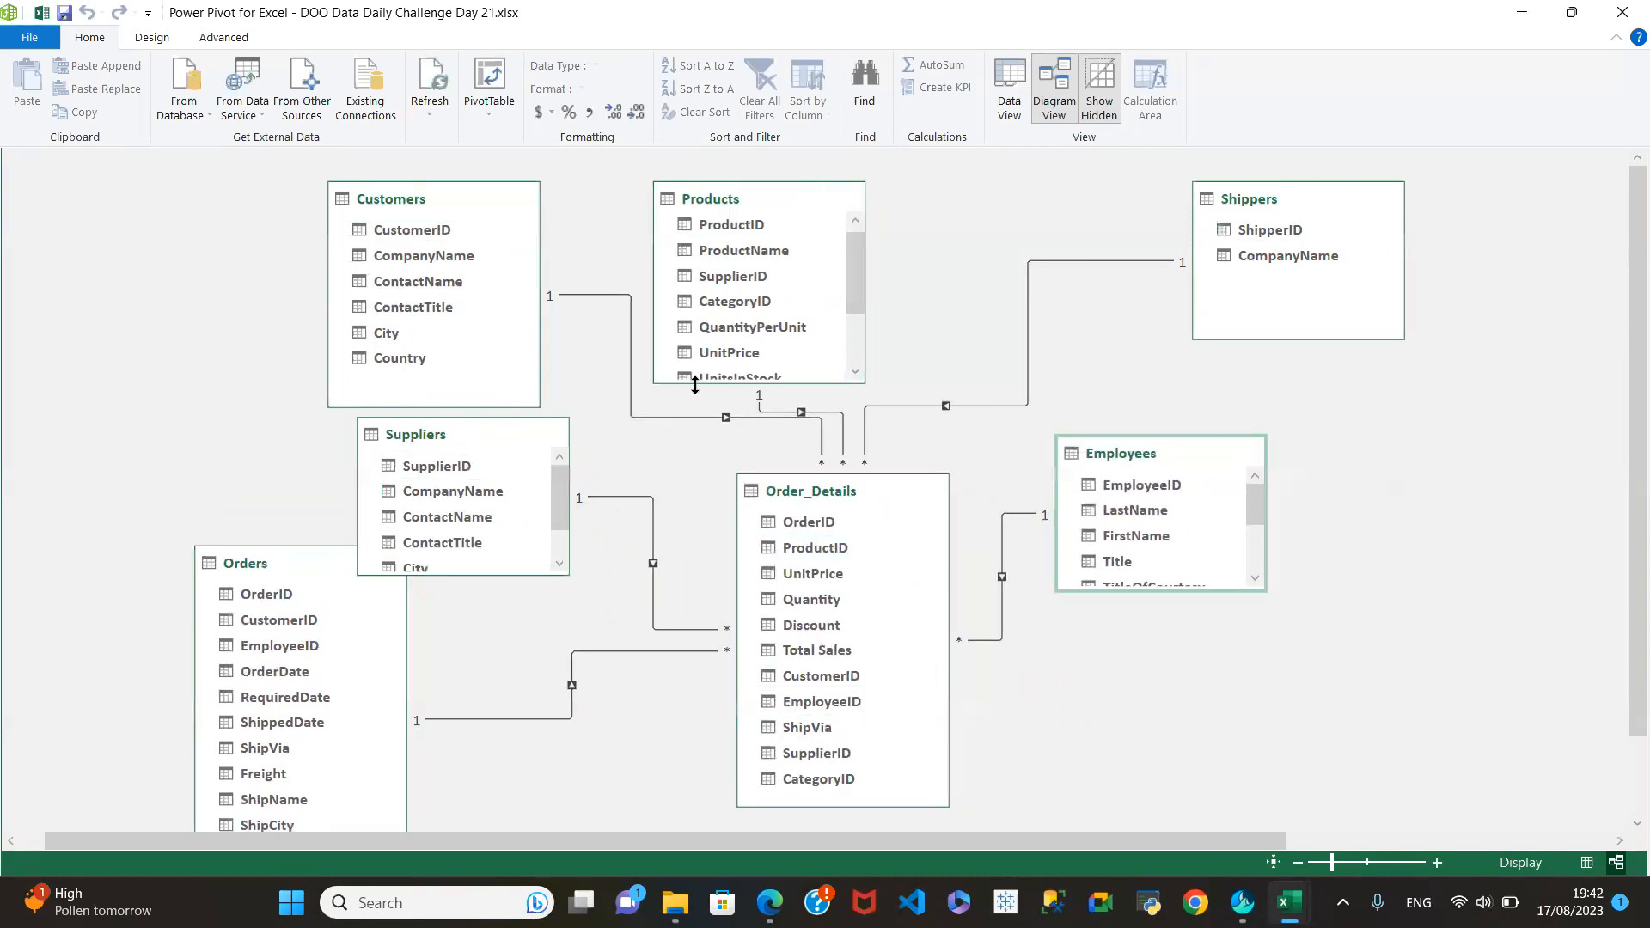
{"action": "left_click_drag", "start_coordinate": [728, 383], "coordinate": [728, 396]}
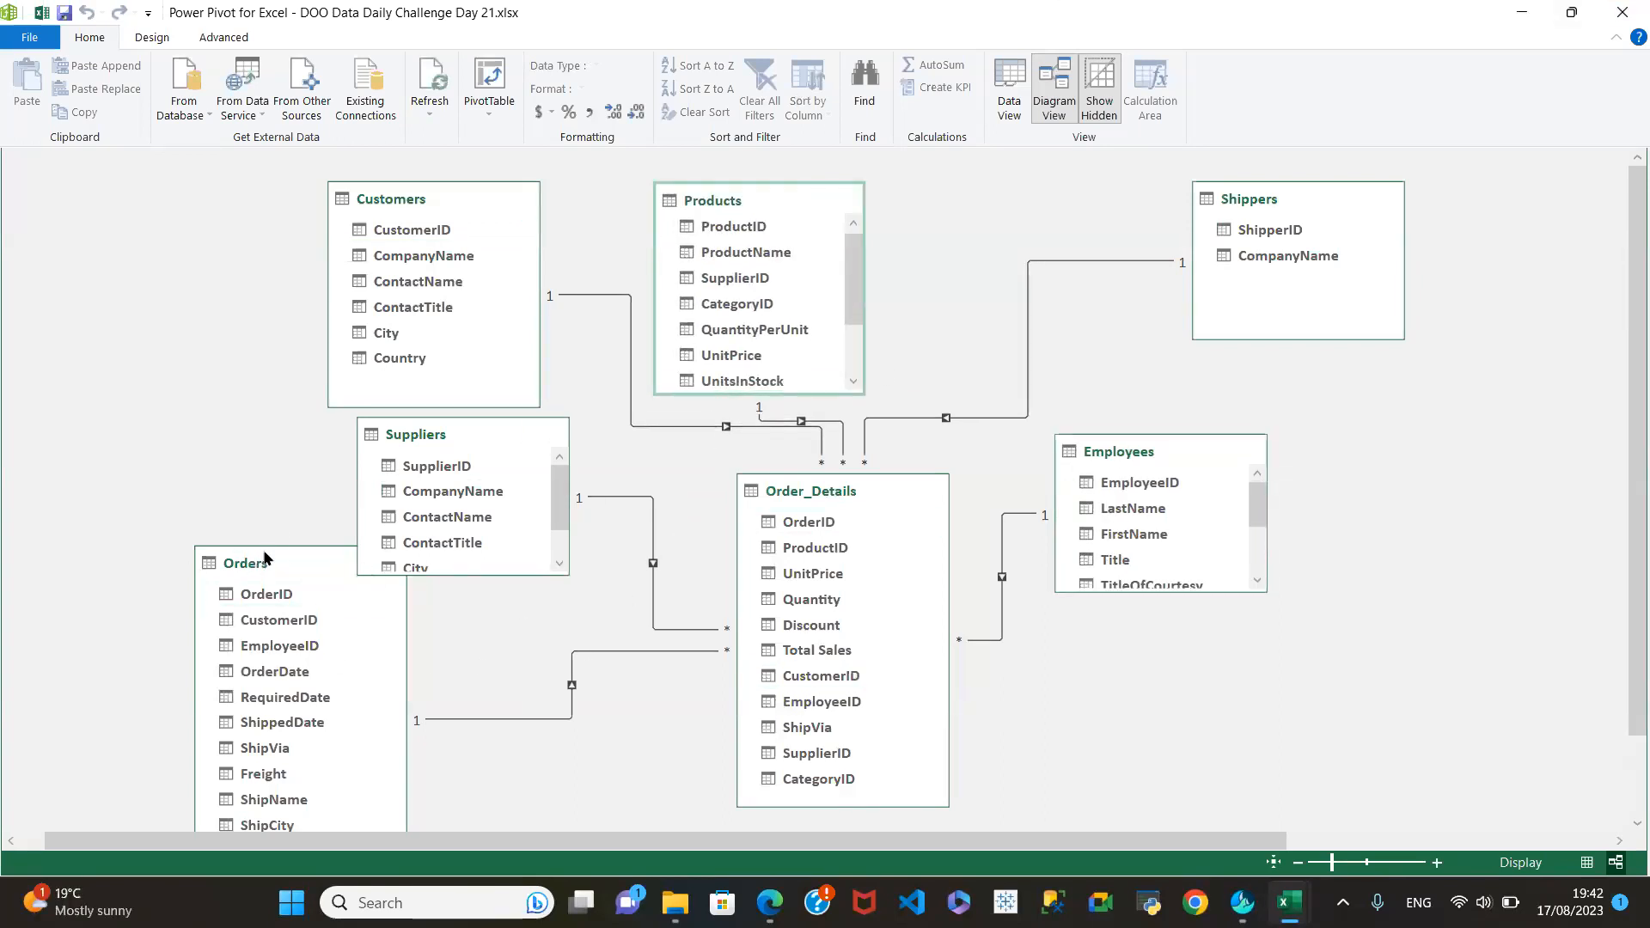
{"action": "left_click_drag", "start_coordinate": [288, 563], "coordinate": [191, 539]}
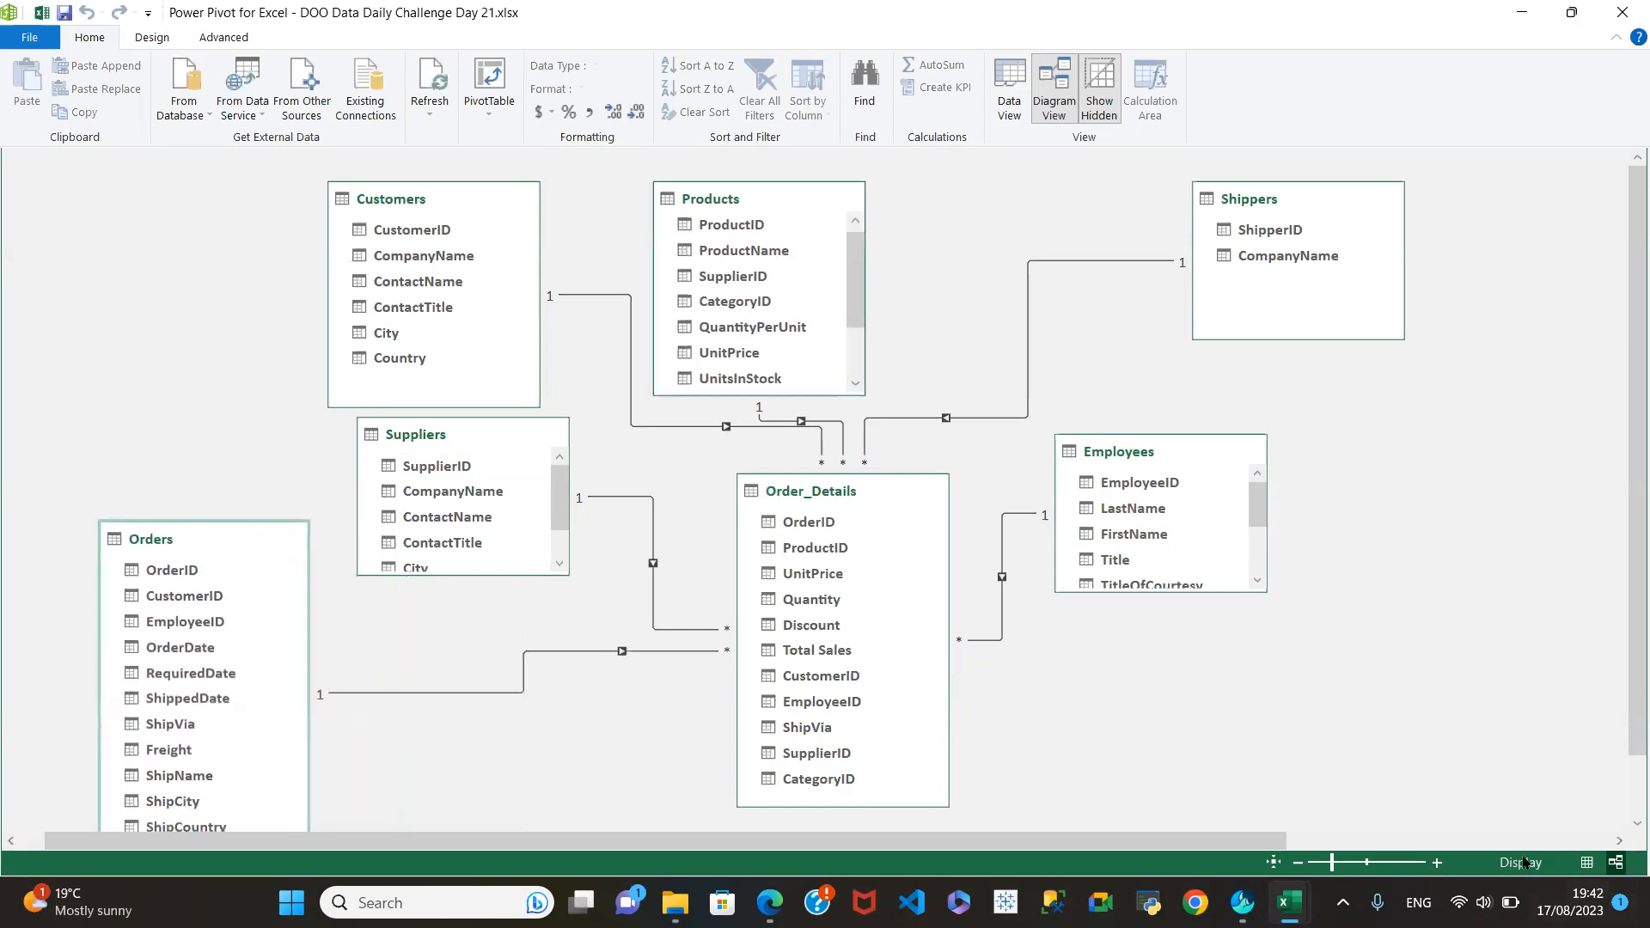
In the Day 21 workbook, load the Categories query as Only Create Connection and add it to the Data Model.
{"action": "mouse_move", "coordinate": [1288, 902]}
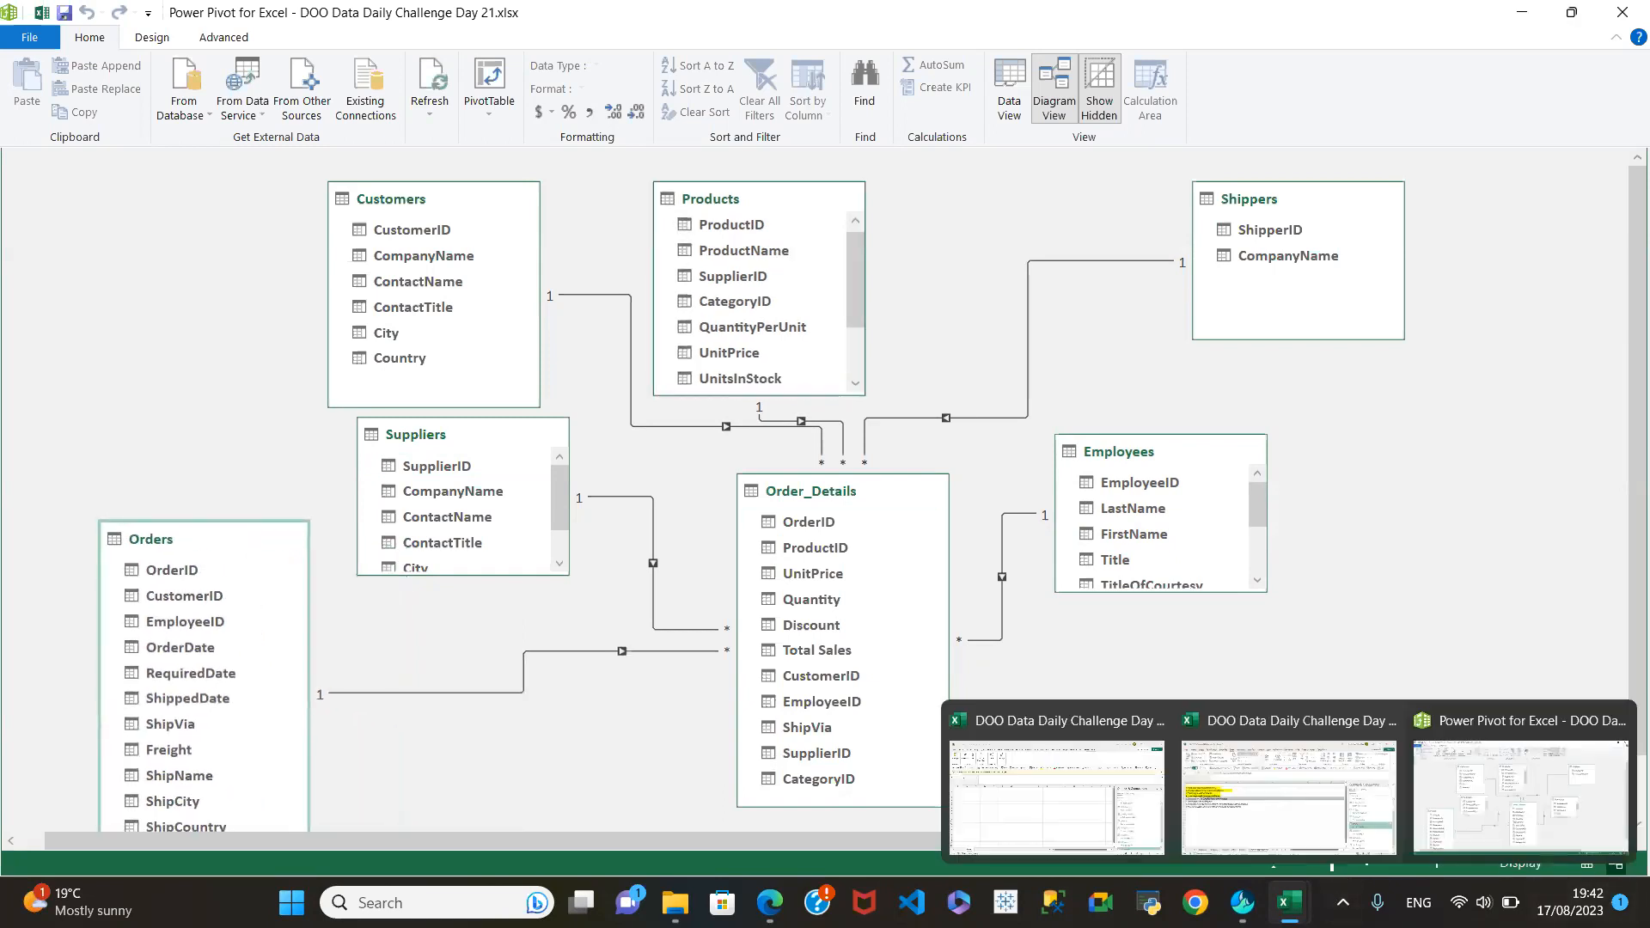
{"action": "left_click", "coordinate": [1076, 806]}
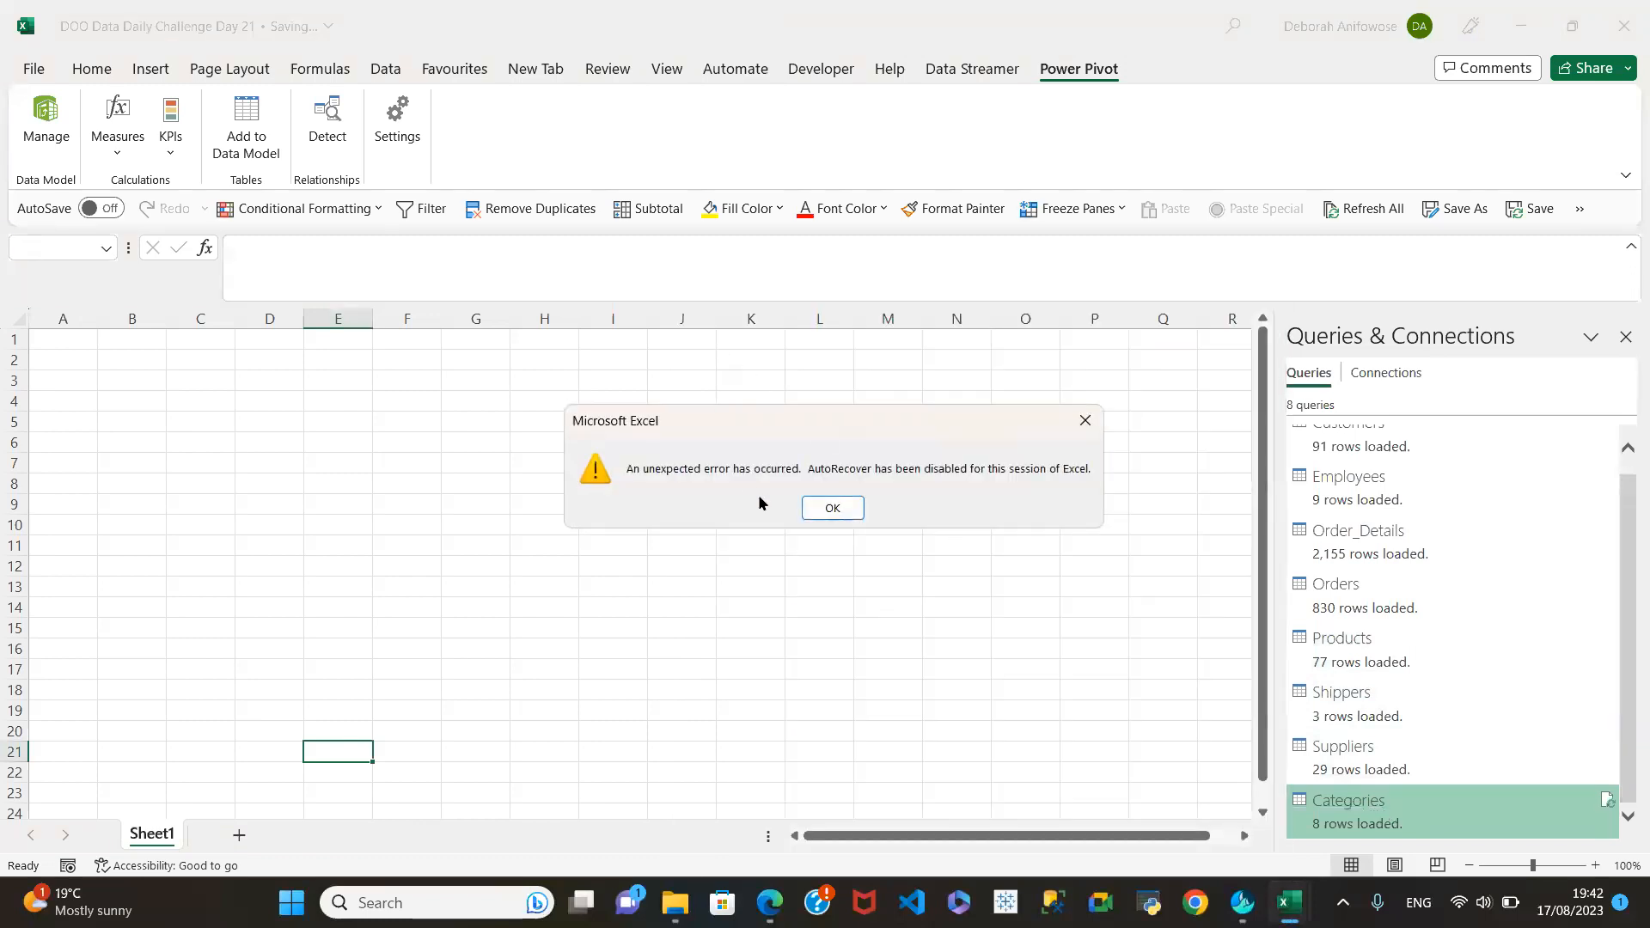
{"action": "left_click", "coordinate": [816, 507]}
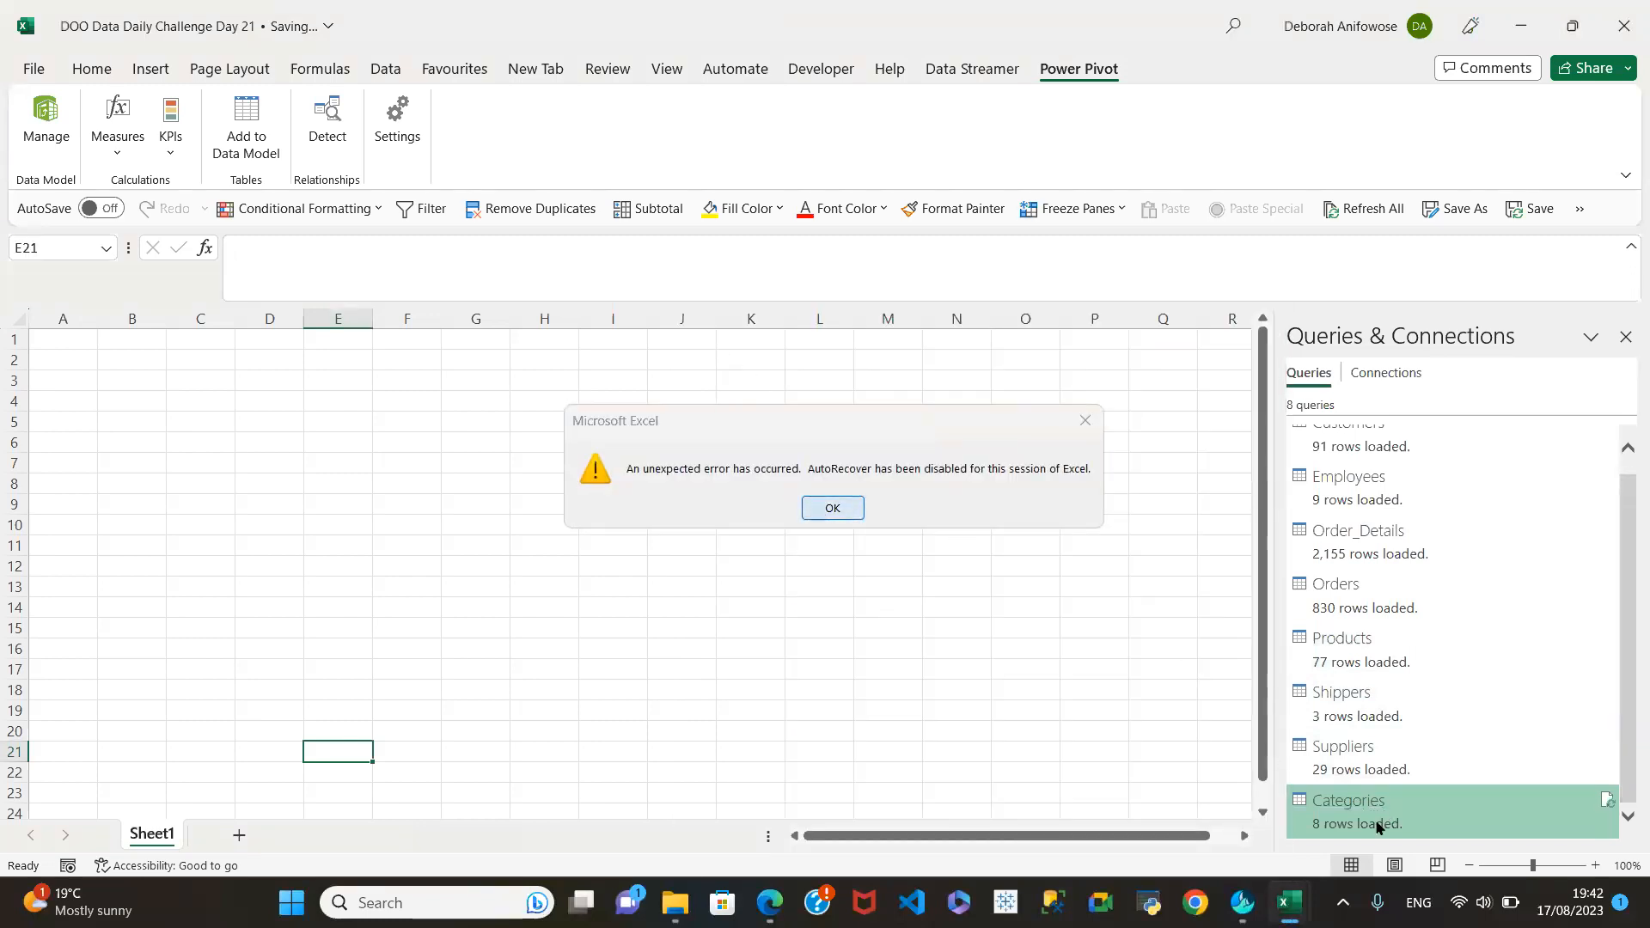
{"action": "right_click", "coordinate": [1398, 807]}
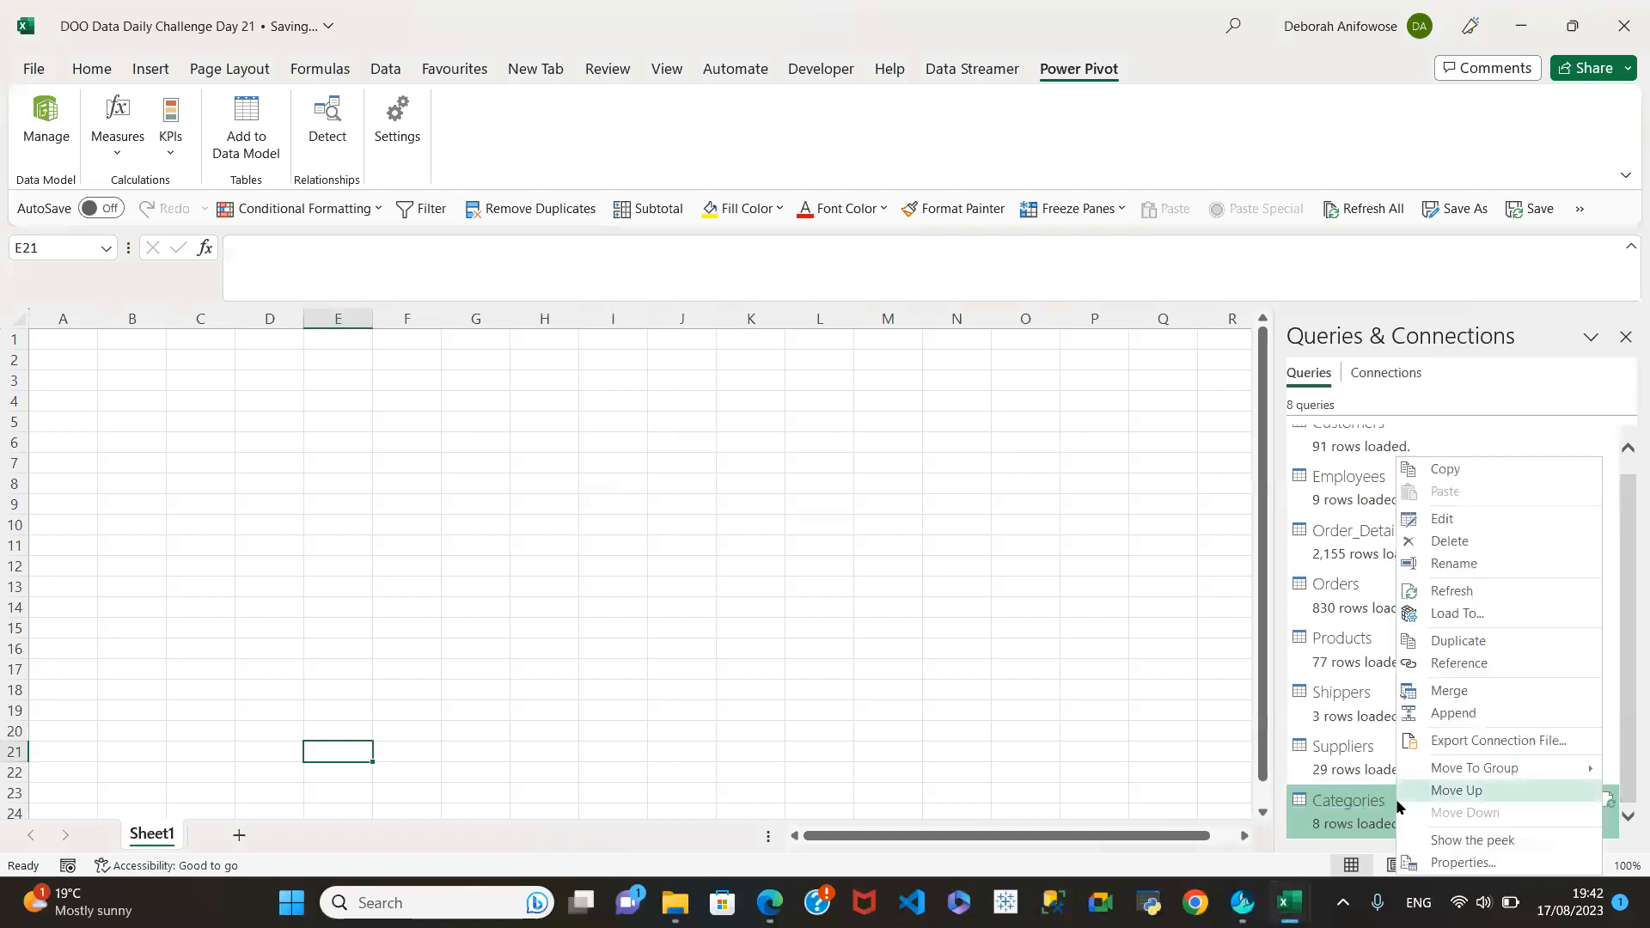
{"action": "left_click", "coordinate": [1454, 614]}
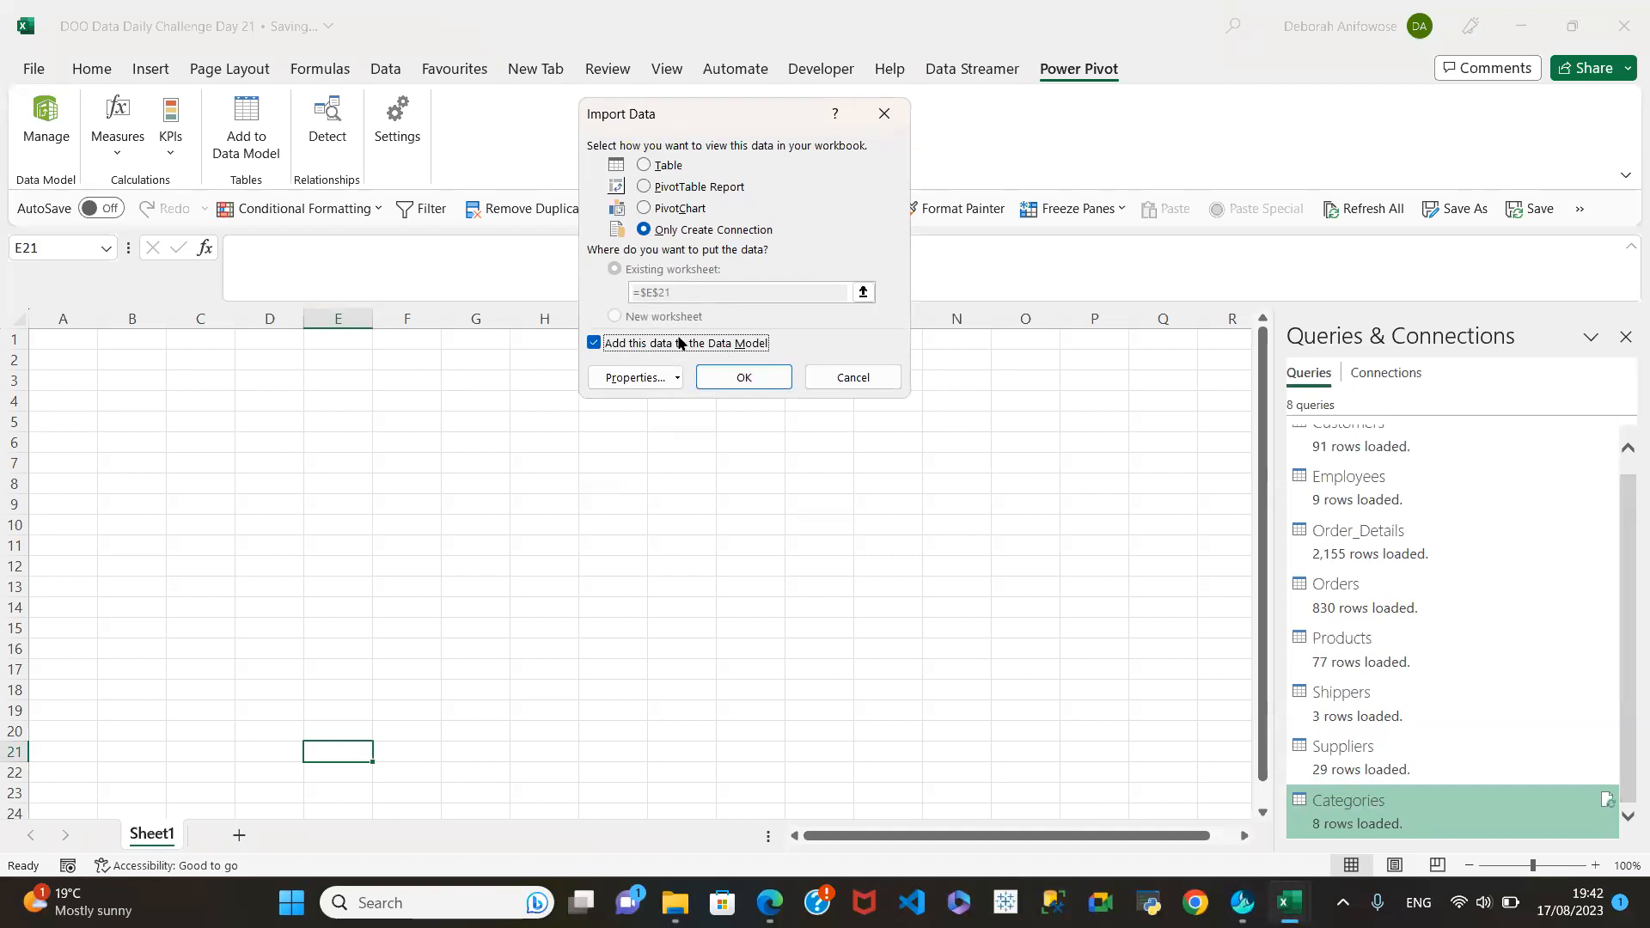
{"action": "left_click", "coordinate": [736, 378]}
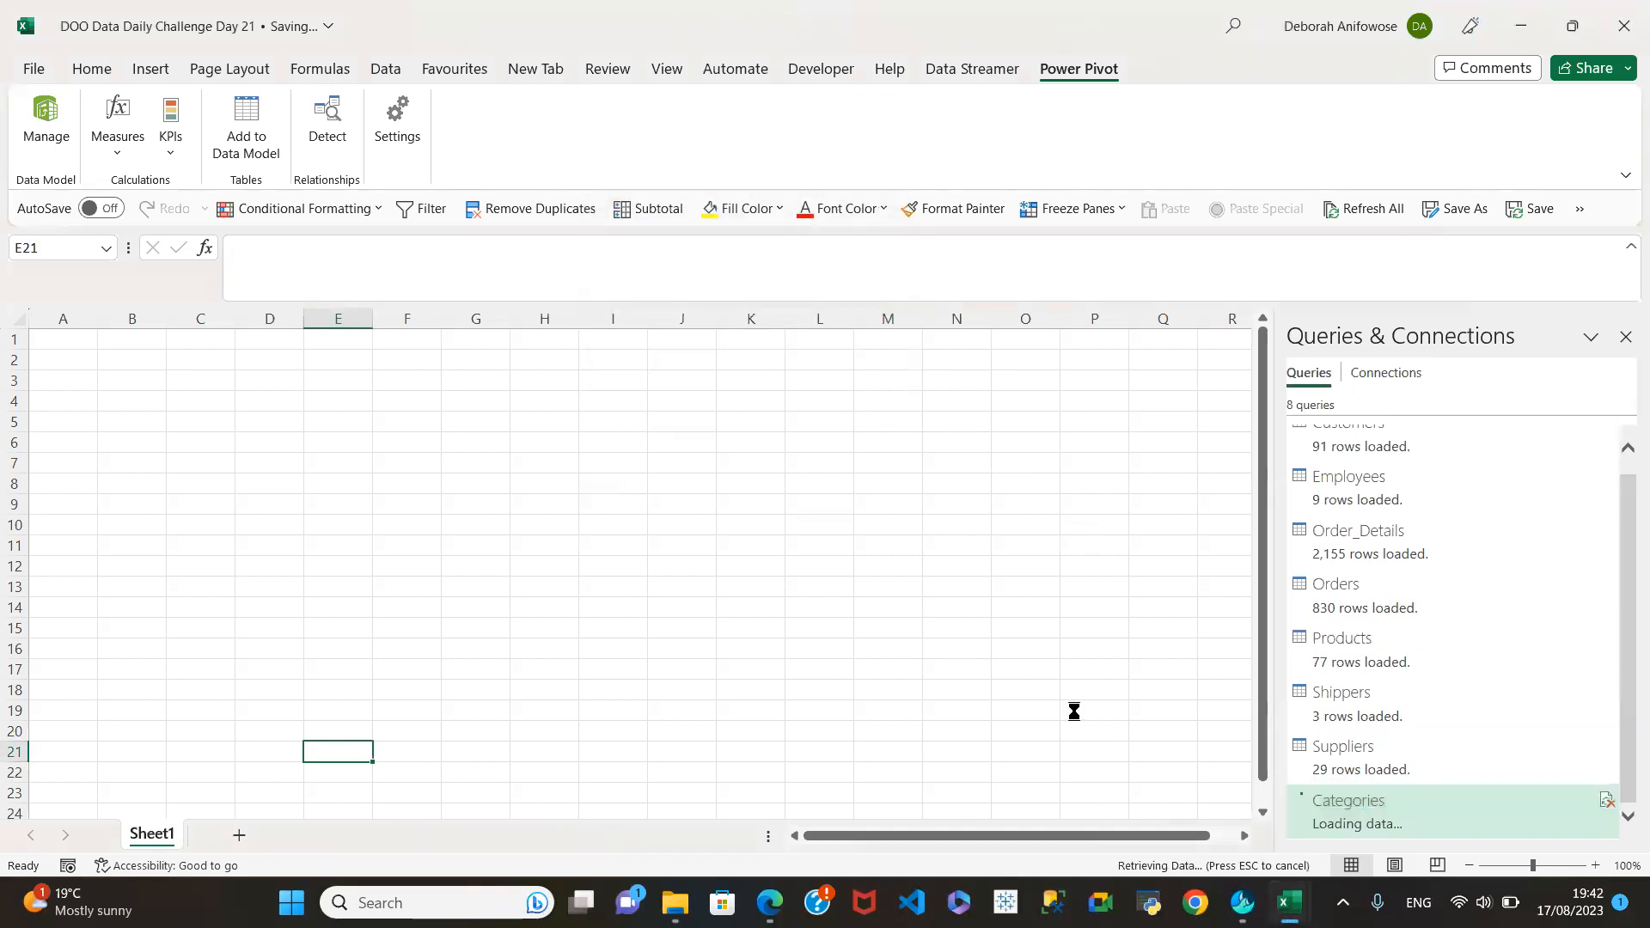
Return to the Power Pivot diagram and refresh the data of the selected Orders table.
{"action": "mouse_move", "coordinate": [1290, 898]}
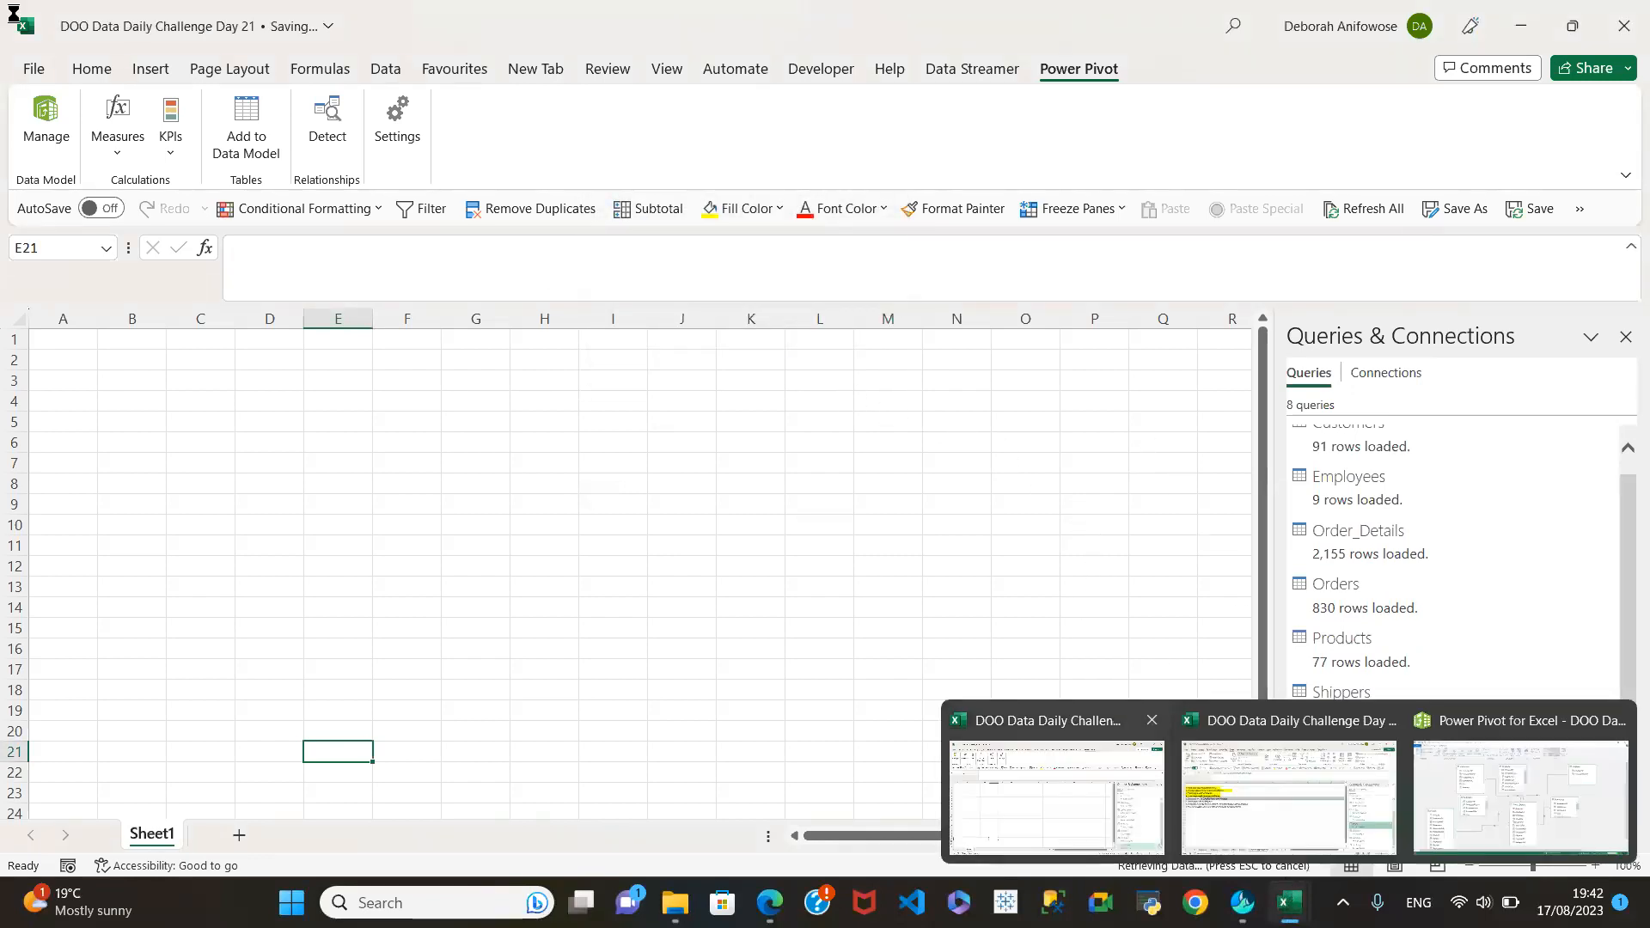
{"action": "left_click", "coordinate": [45, 127]}
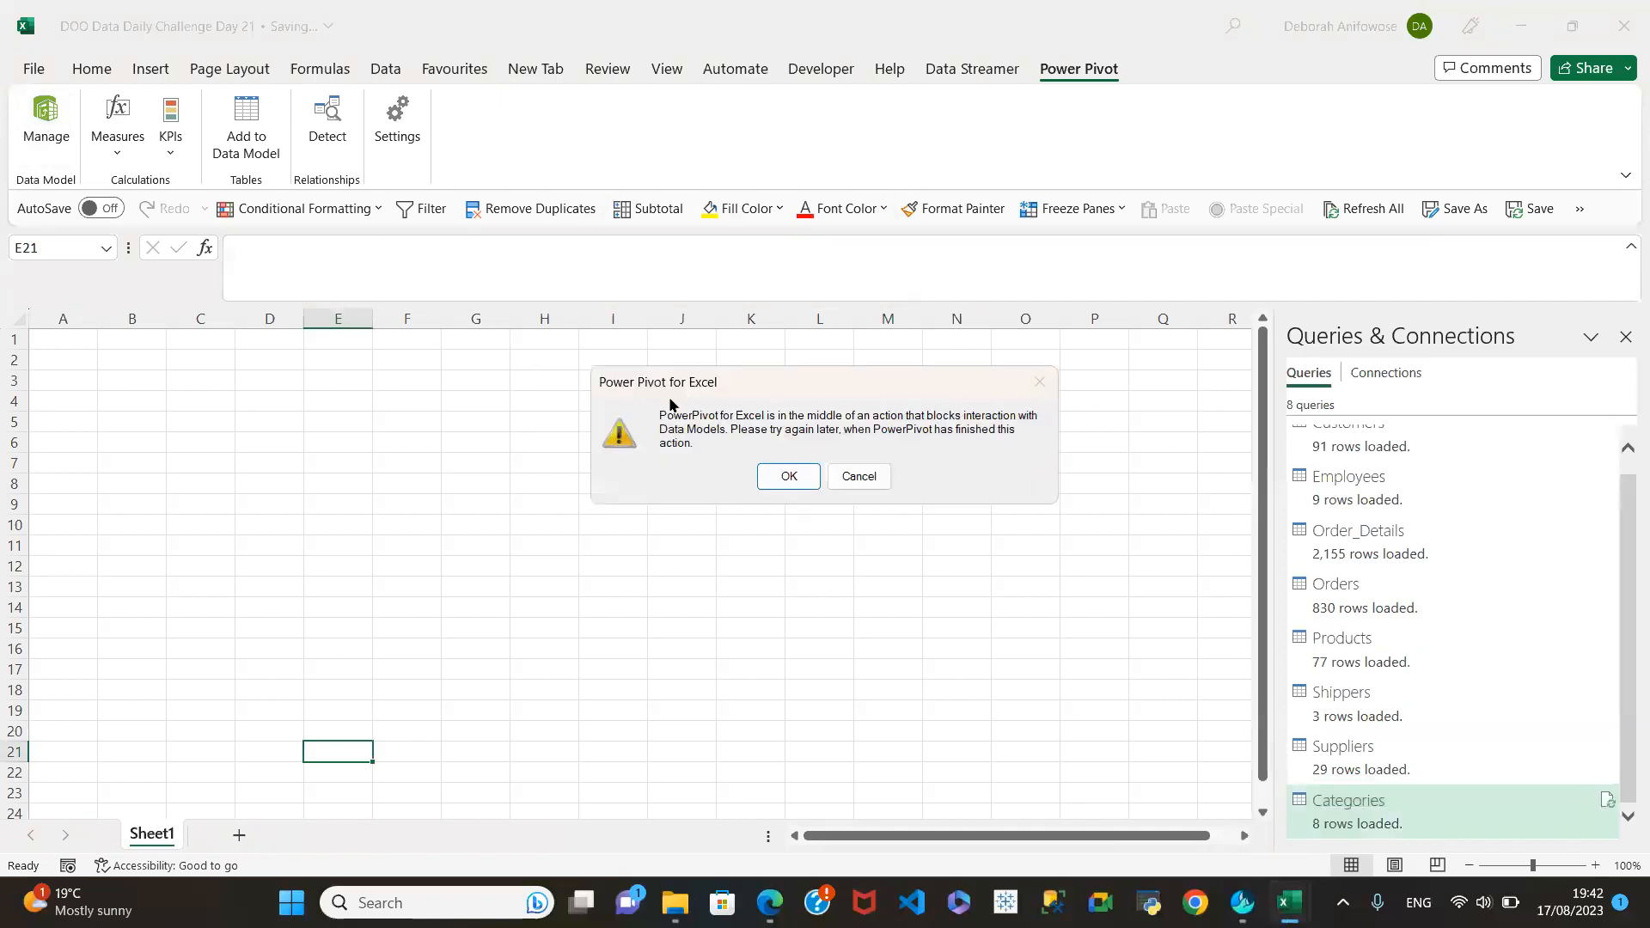
{"action": "left_click", "coordinate": [785, 478]}
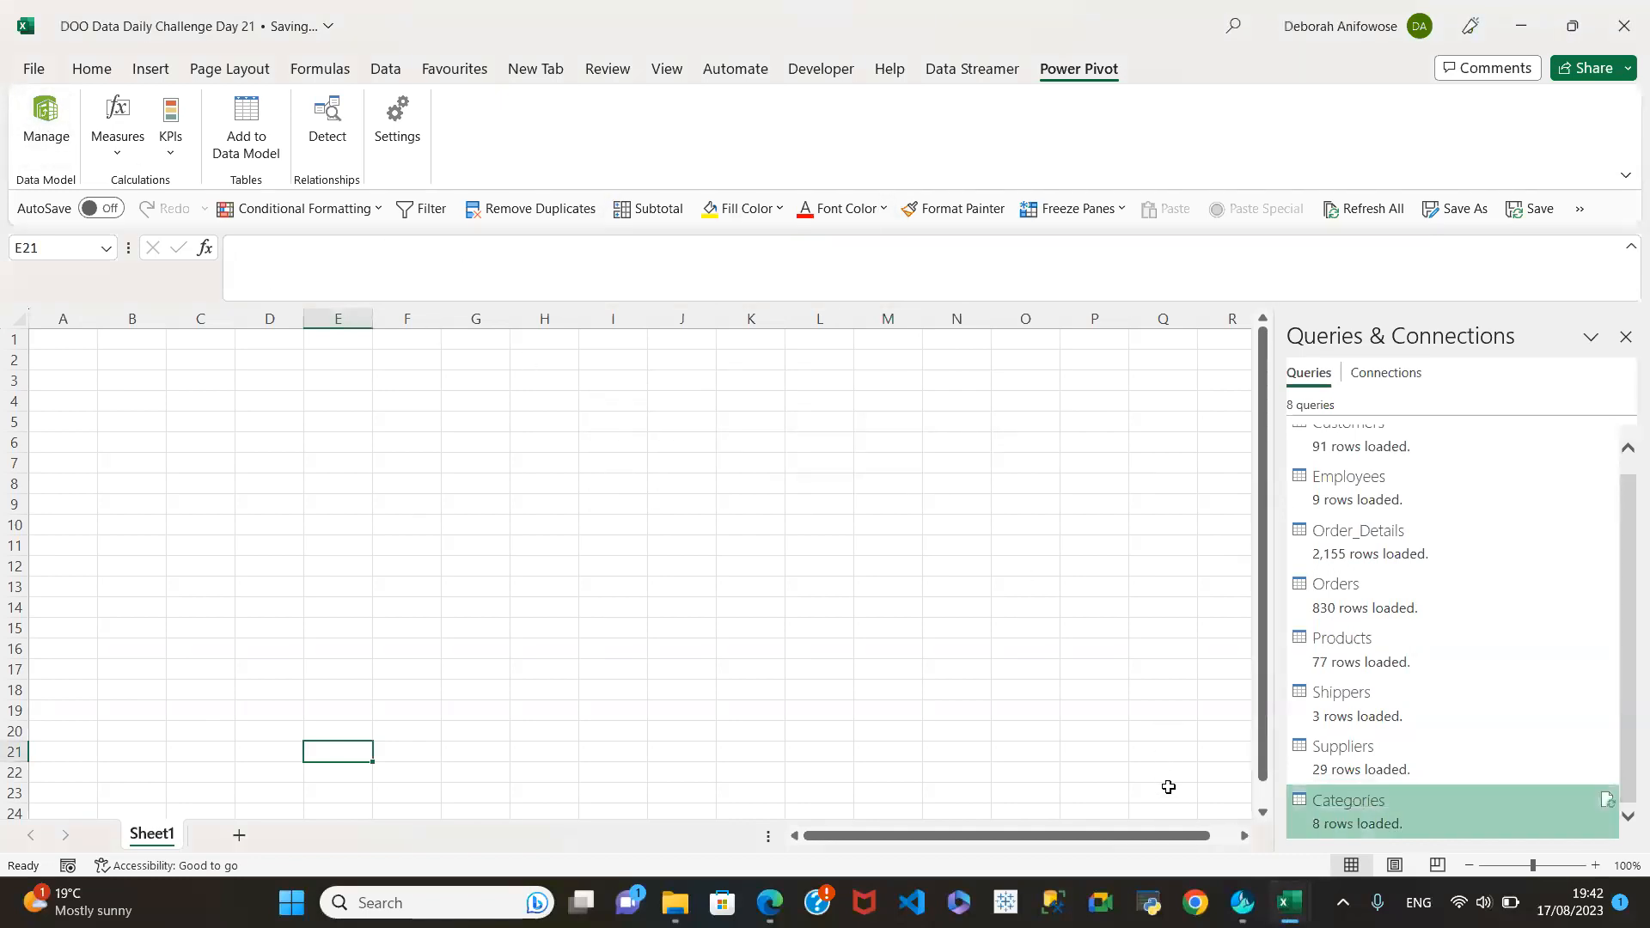
{"action": "mouse_move", "coordinate": [1287, 897]}
{"action": "left_click", "coordinate": [1513, 756]}
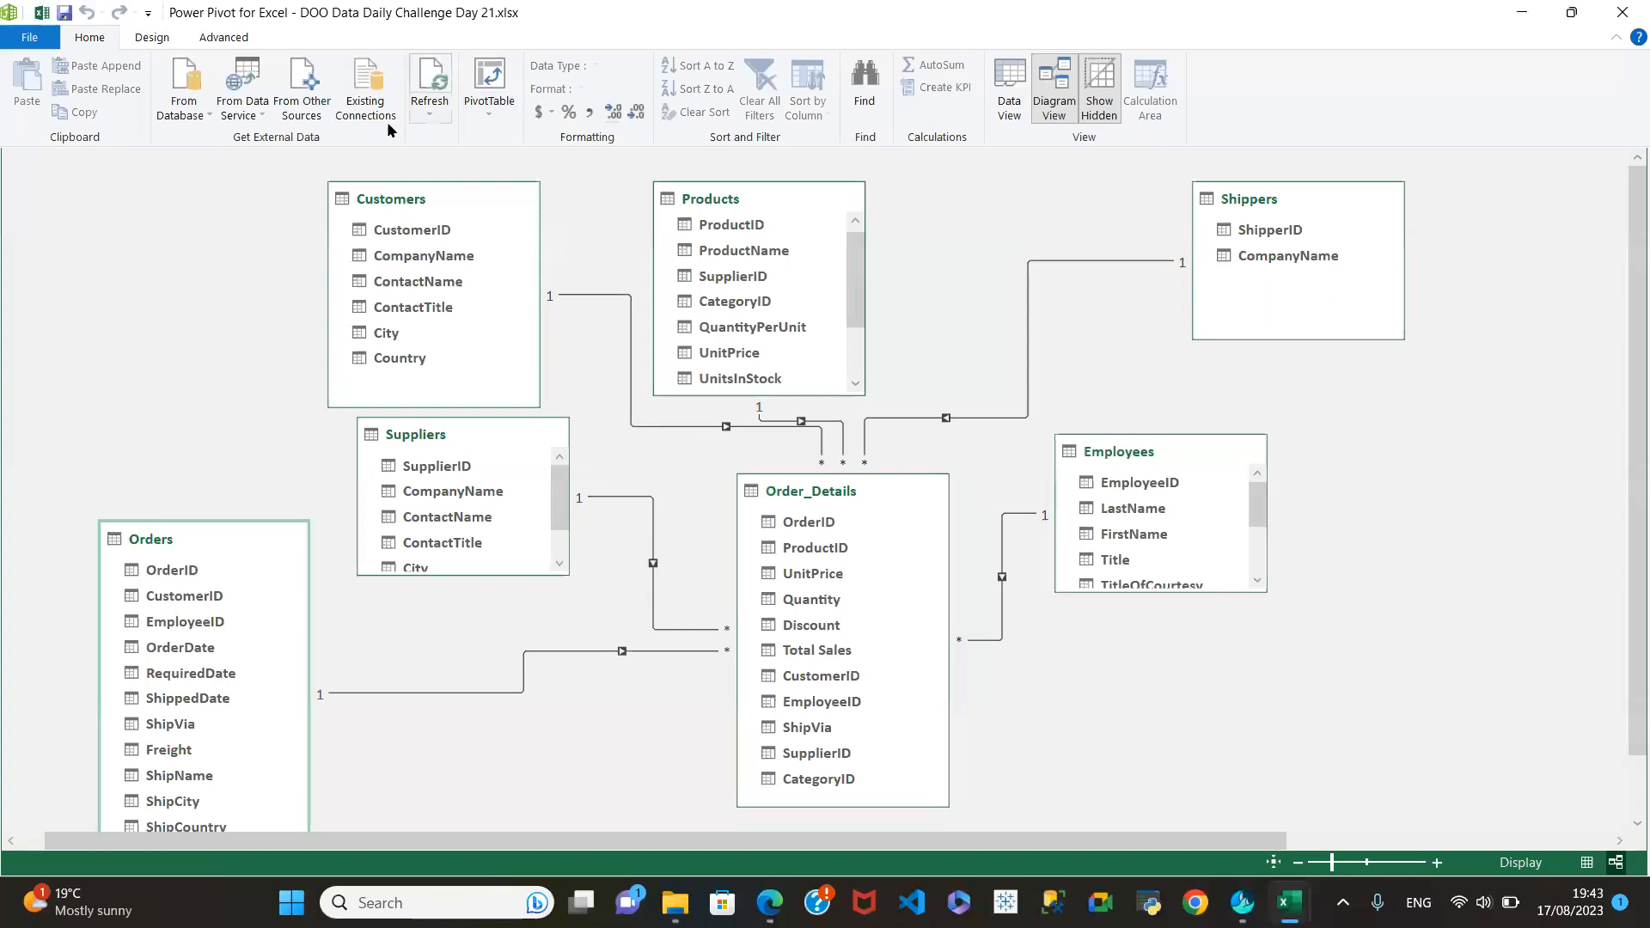
{"action": "left_click", "coordinate": [426, 108]}
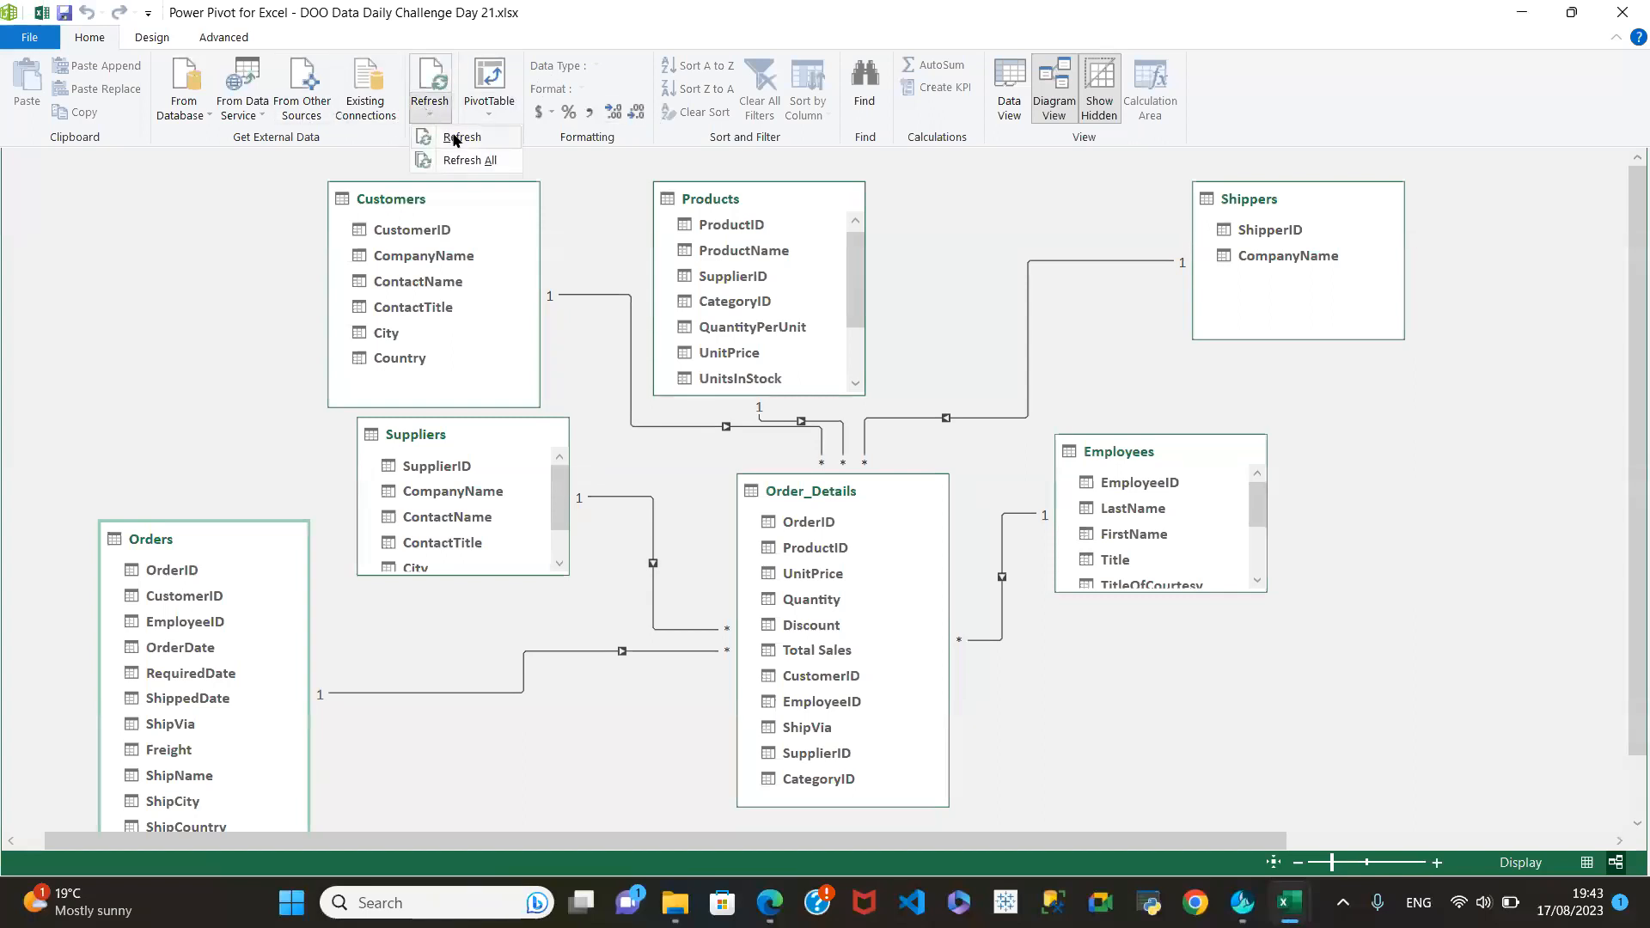
{"action": "left_click", "coordinate": [456, 139]}
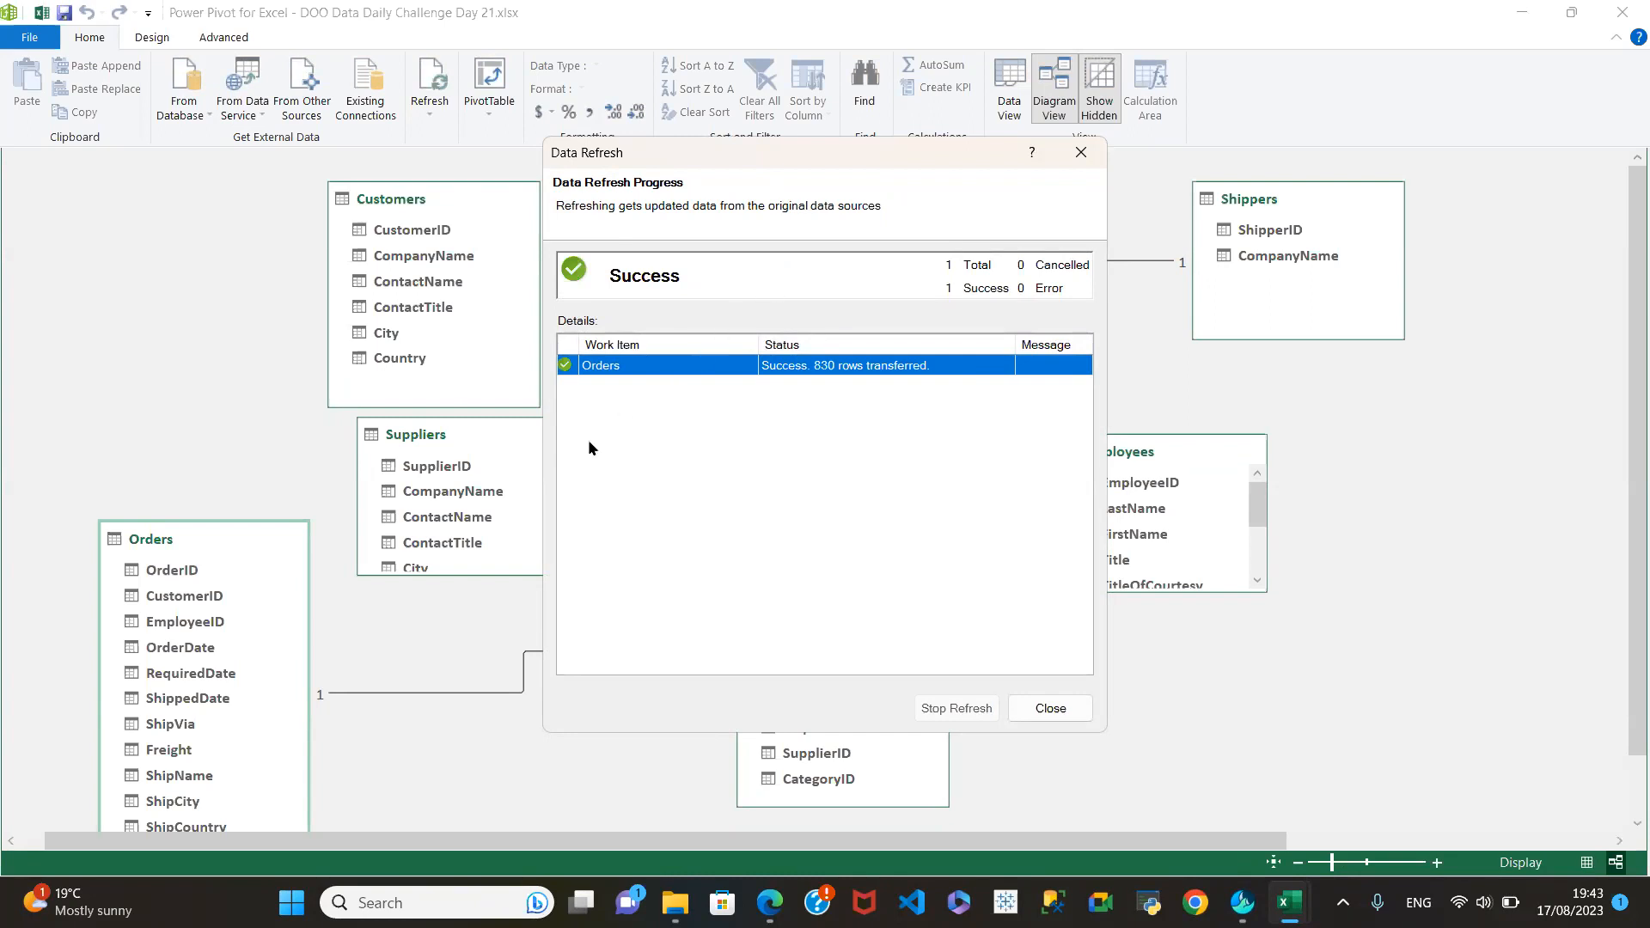
{"action": "left_click", "coordinate": [122, 273]}
{"action": "left_click", "coordinate": [1079, 153]}
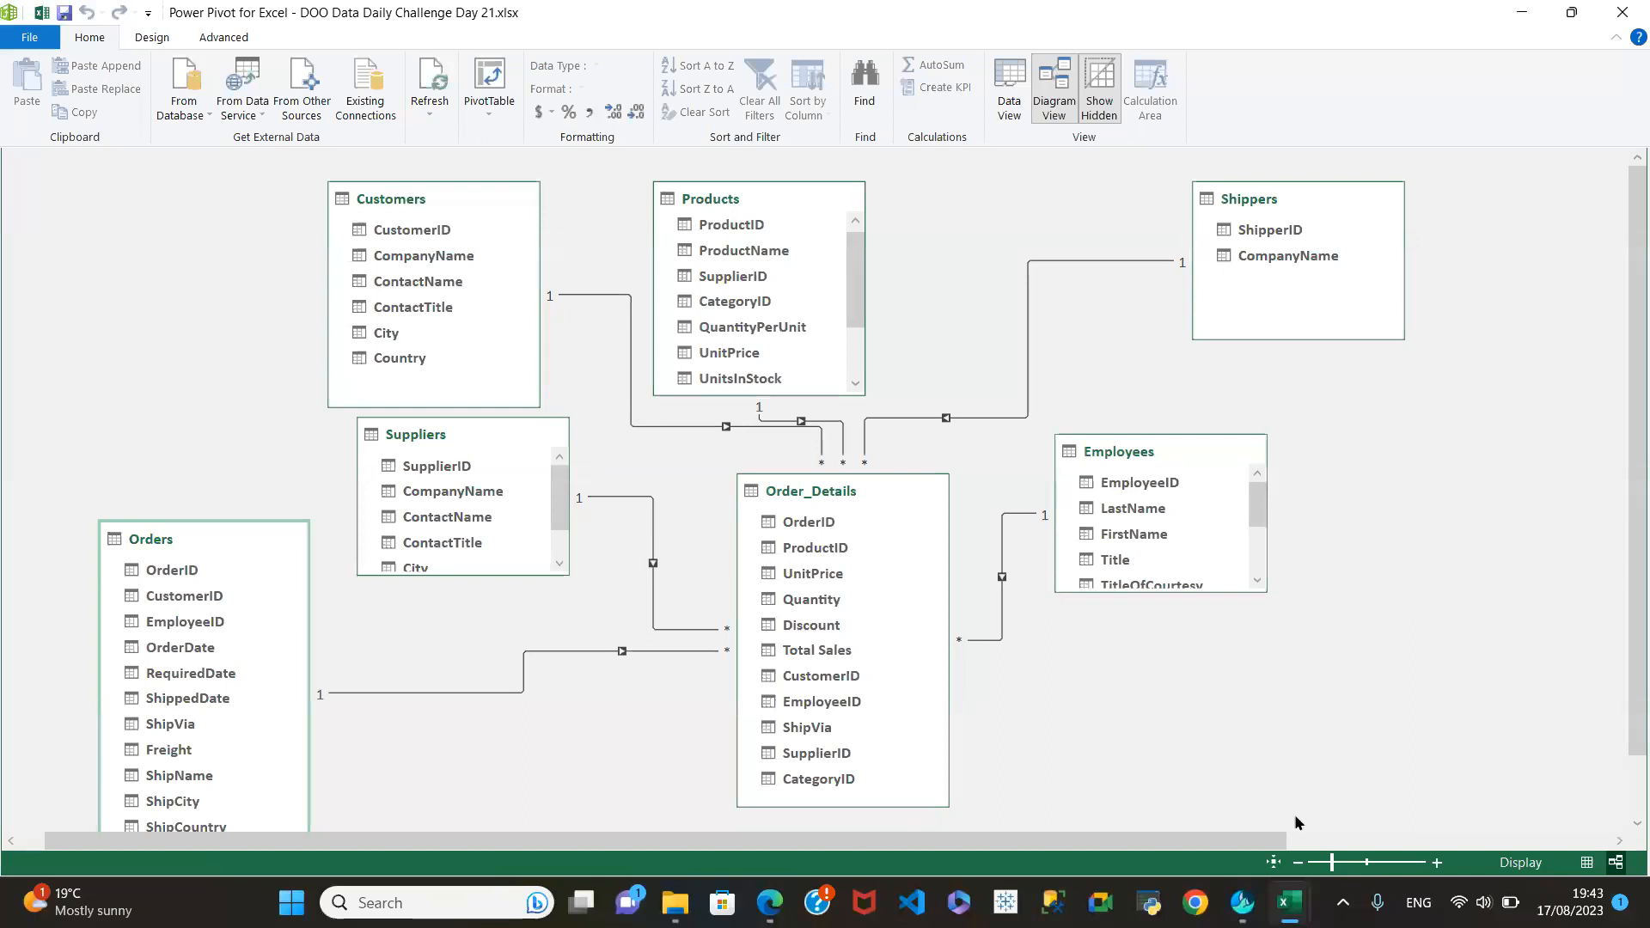
{"action": "mouse_move", "coordinate": [1280, 840]}
{"action": "left_mouse_down"}
{"action": "mouse_move", "coordinate": [1417, 840]}
{"action": "mouse_move", "coordinate": [1255, 840]}
{"action": "left_mouse_up"}
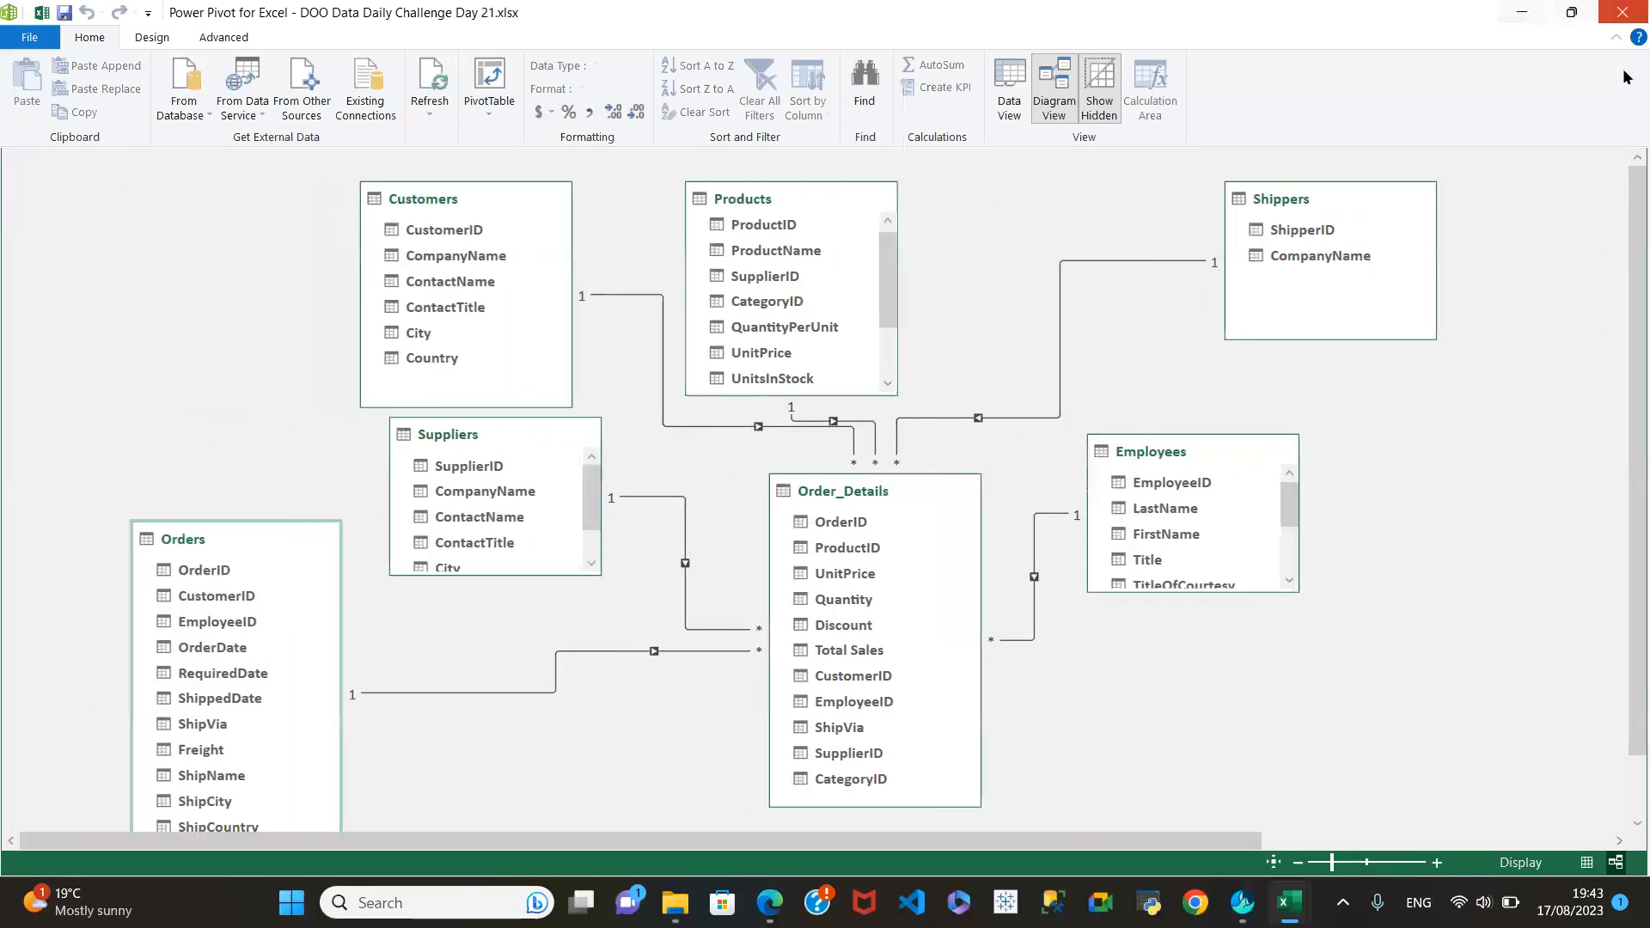
{"action": "mouse_move", "coordinate": [1289, 902]}
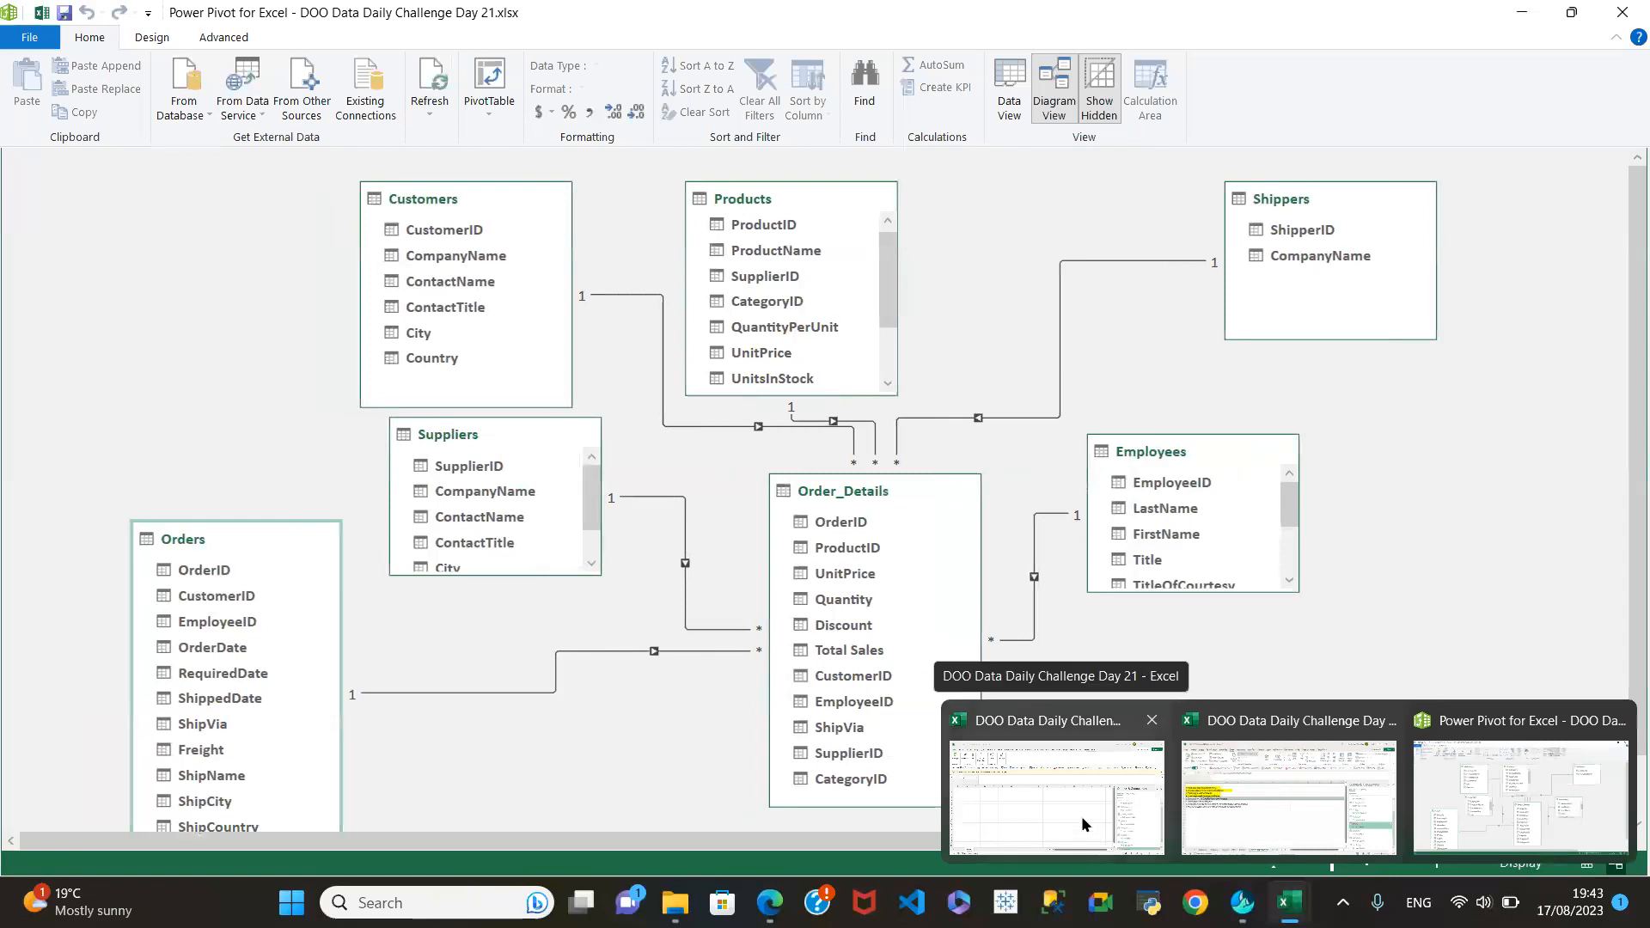
{"action": "left_click", "coordinate": [1046, 824]}
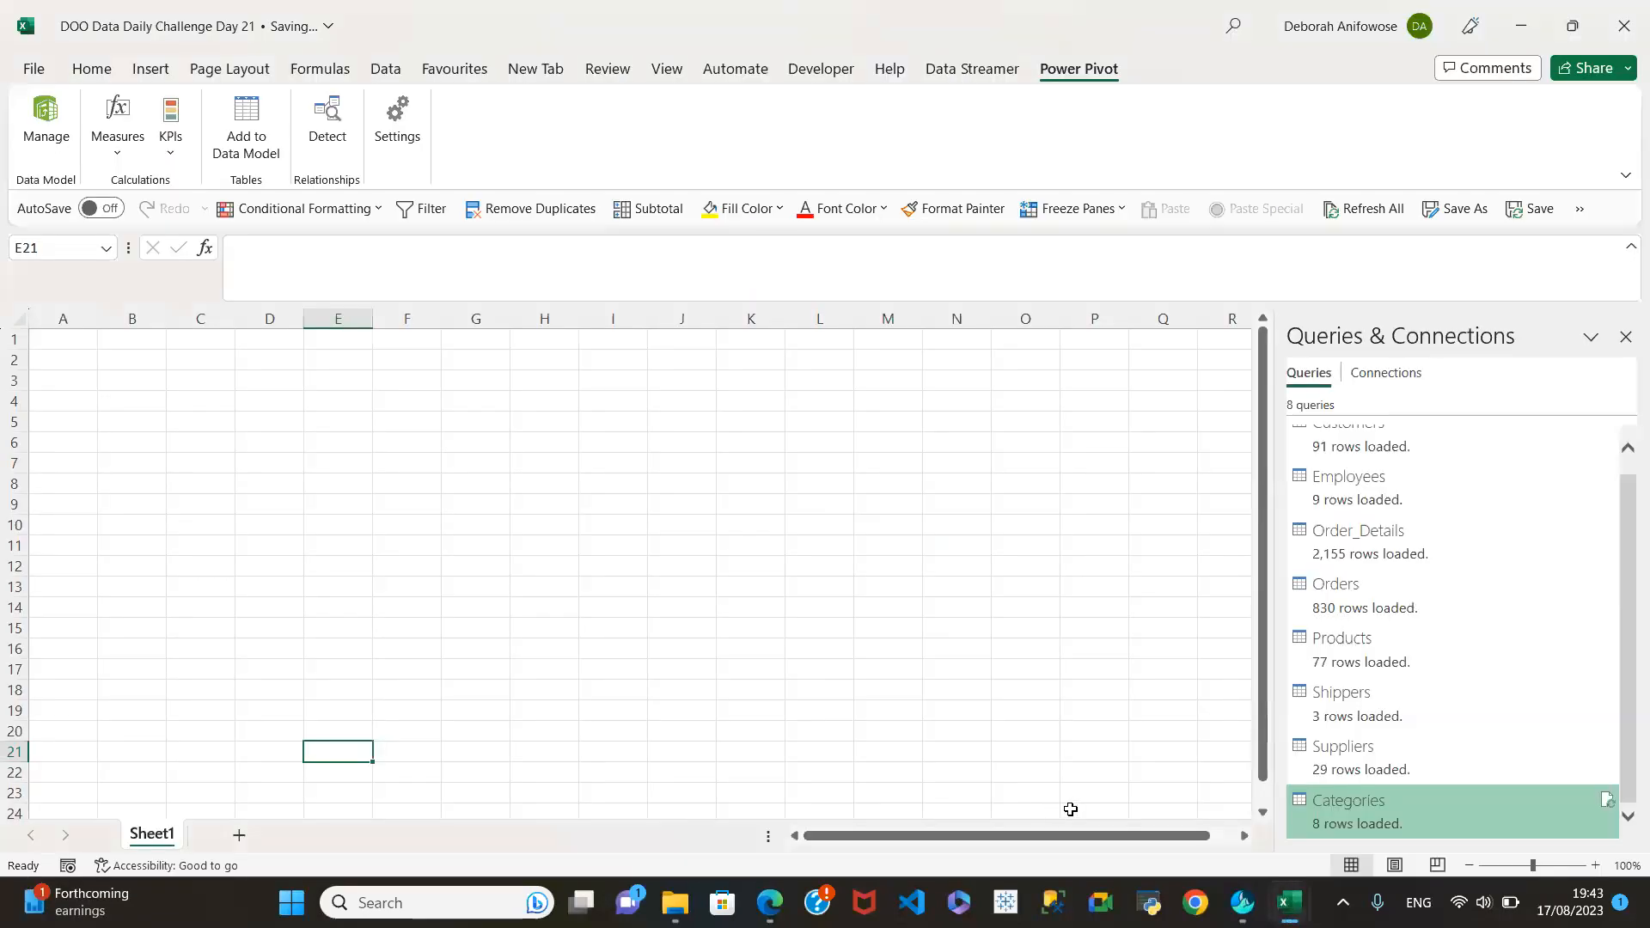
{"action": "mouse_move", "coordinate": [1289, 902]}
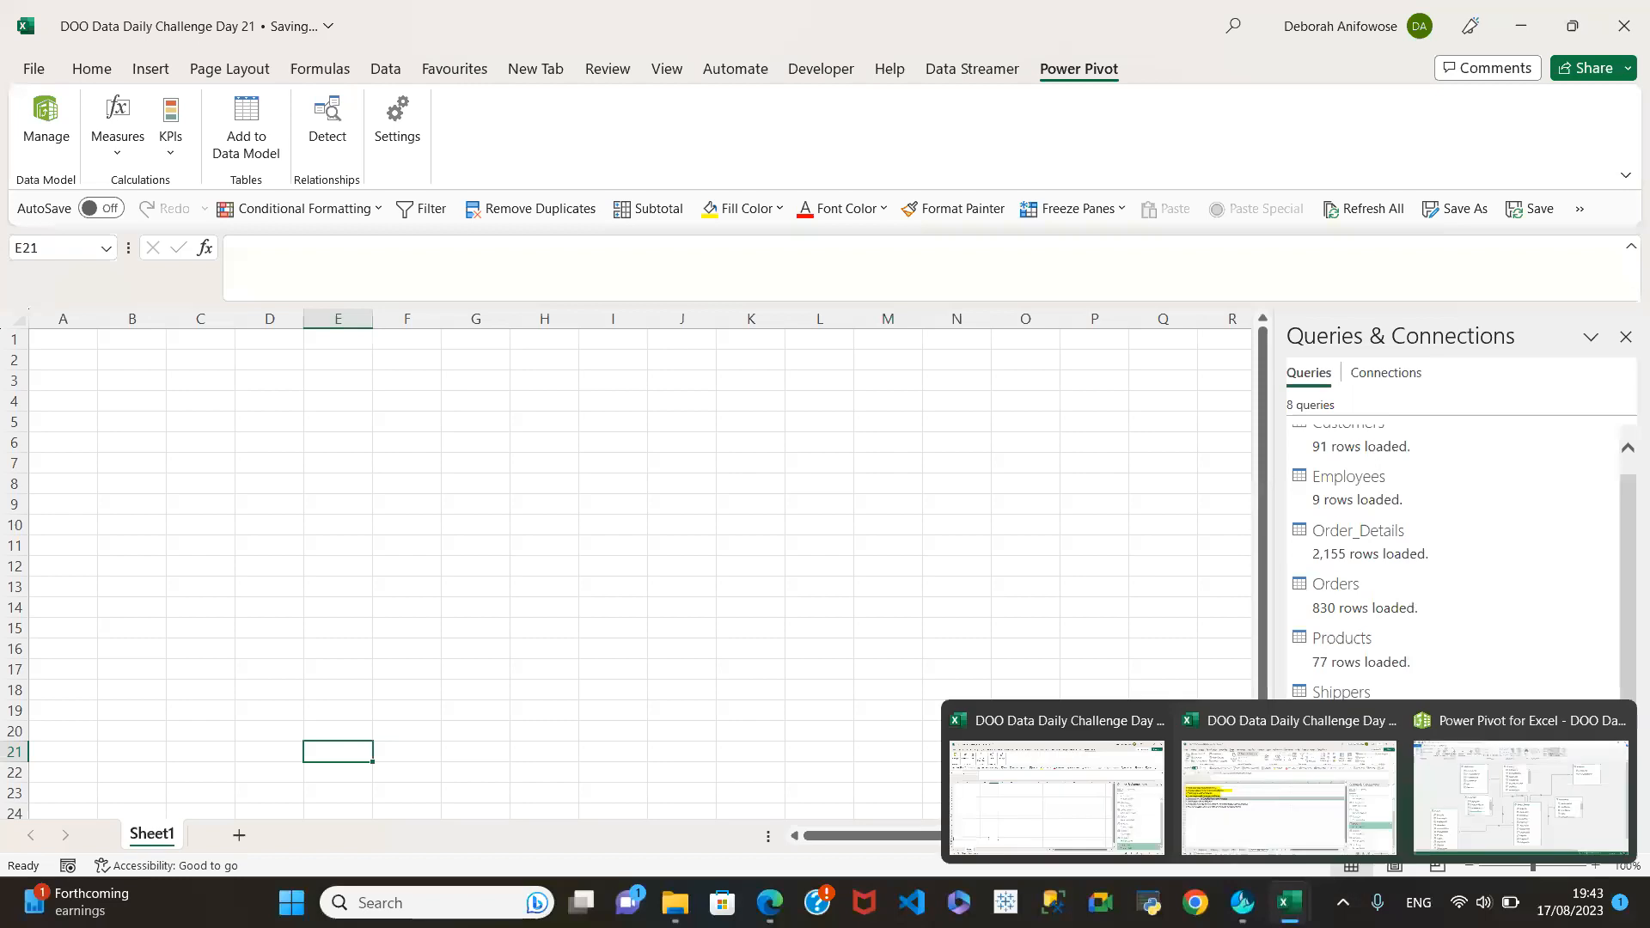
{"action": "left_click", "coordinate": [1476, 796]}
Place Employees above Categories beside Order_Details, relate Order_Details to Categories on CategoryID, and move Order_Details lower in the diagram.
{"action": "left_click_drag", "start_coordinate": [1164, 841], "coordinate": [1531, 828]}
{"action": "left_click_drag", "start_coordinate": [1512, 199], "coordinate": [737, 635]}
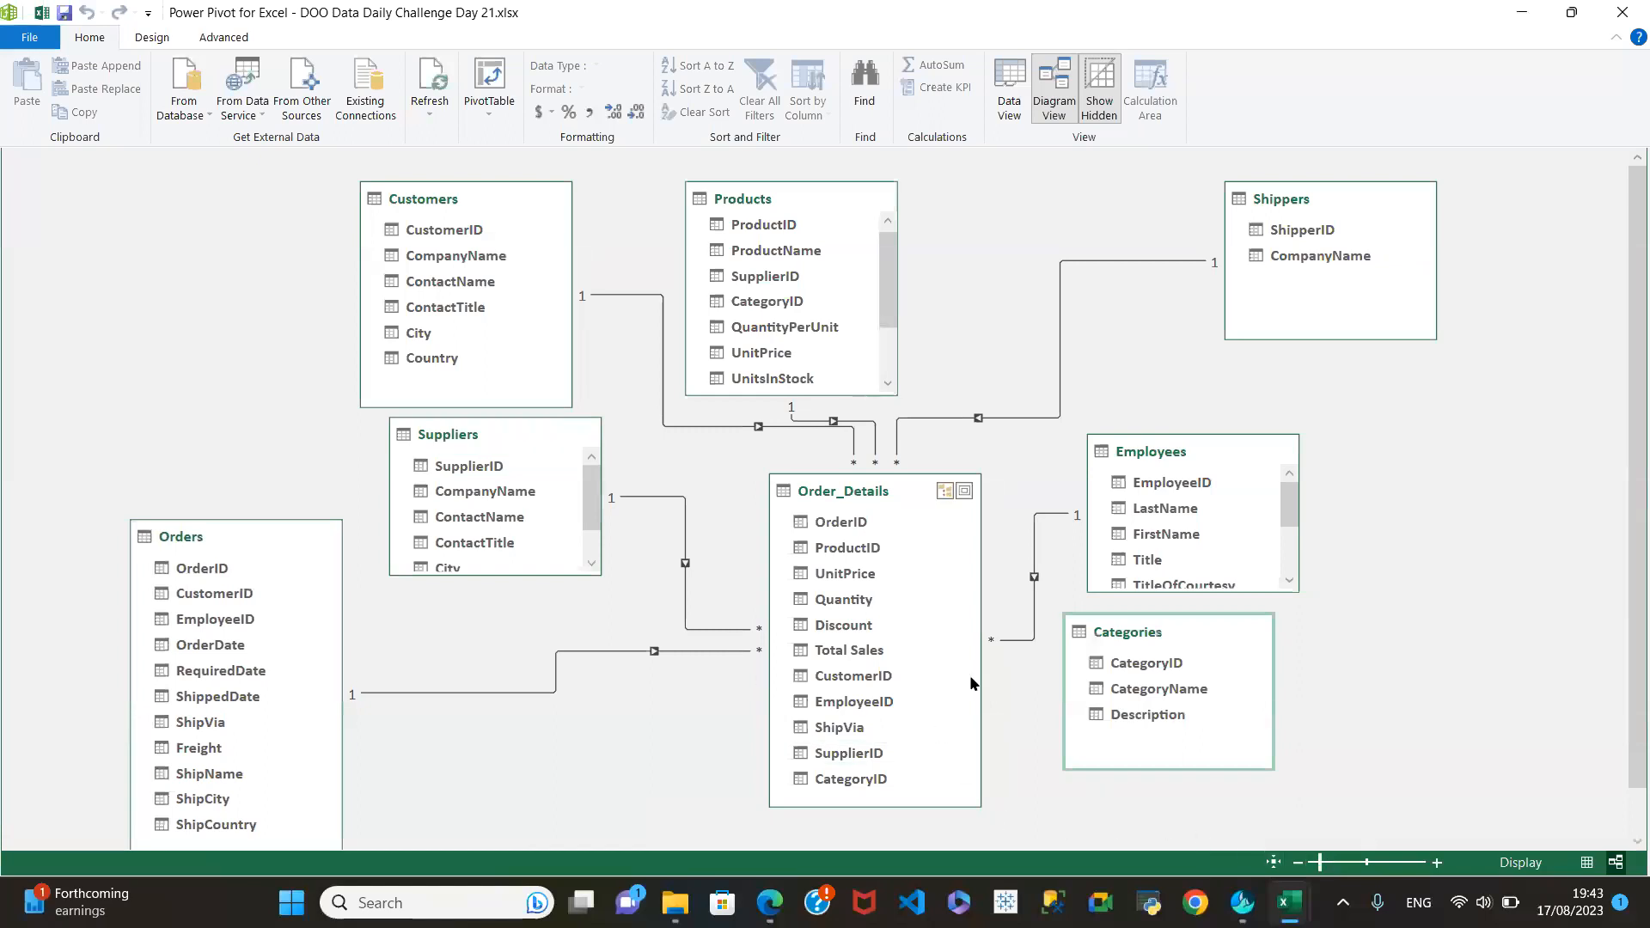
{"action": "left_click_drag", "start_coordinate": [1165, 630], "coordinate": [1040, 177]}
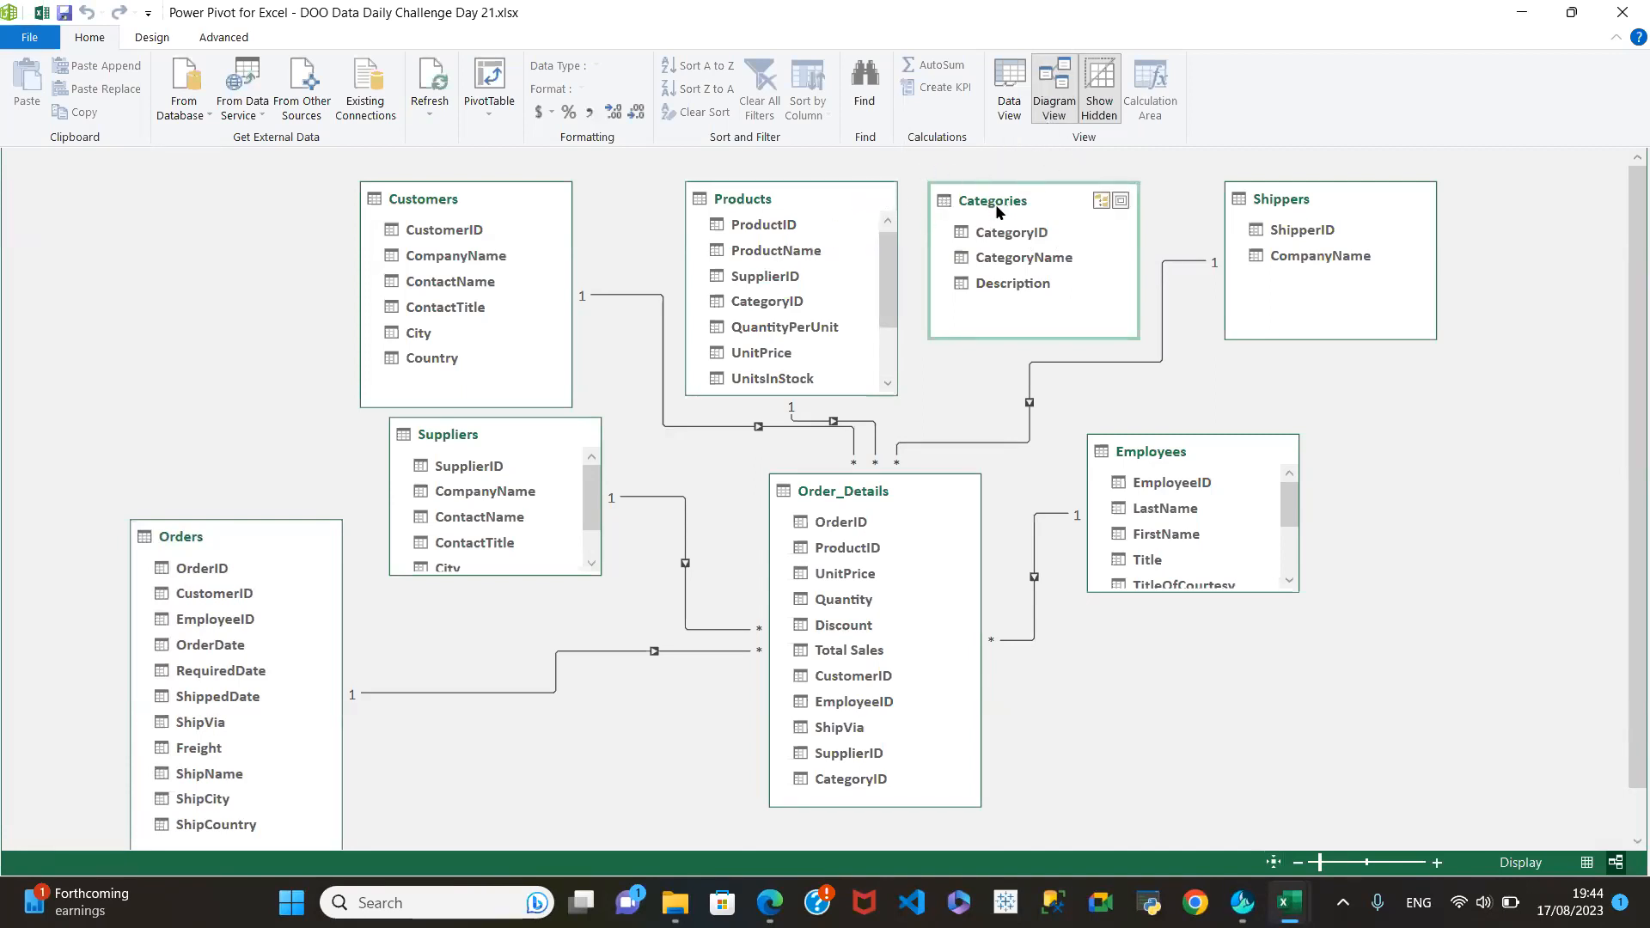
{"action": "left_click_drag", "start_coordinate": [997, 203], "coordinate": [1147, 645]}
{"action": "left_click_drag", "start_coordinate": [1195, 441], "coordinate": [1097, 272]}
{"action": "left_click_drag", "start_coordinate": [1190, 646], "coordinate": [1153, 503]}
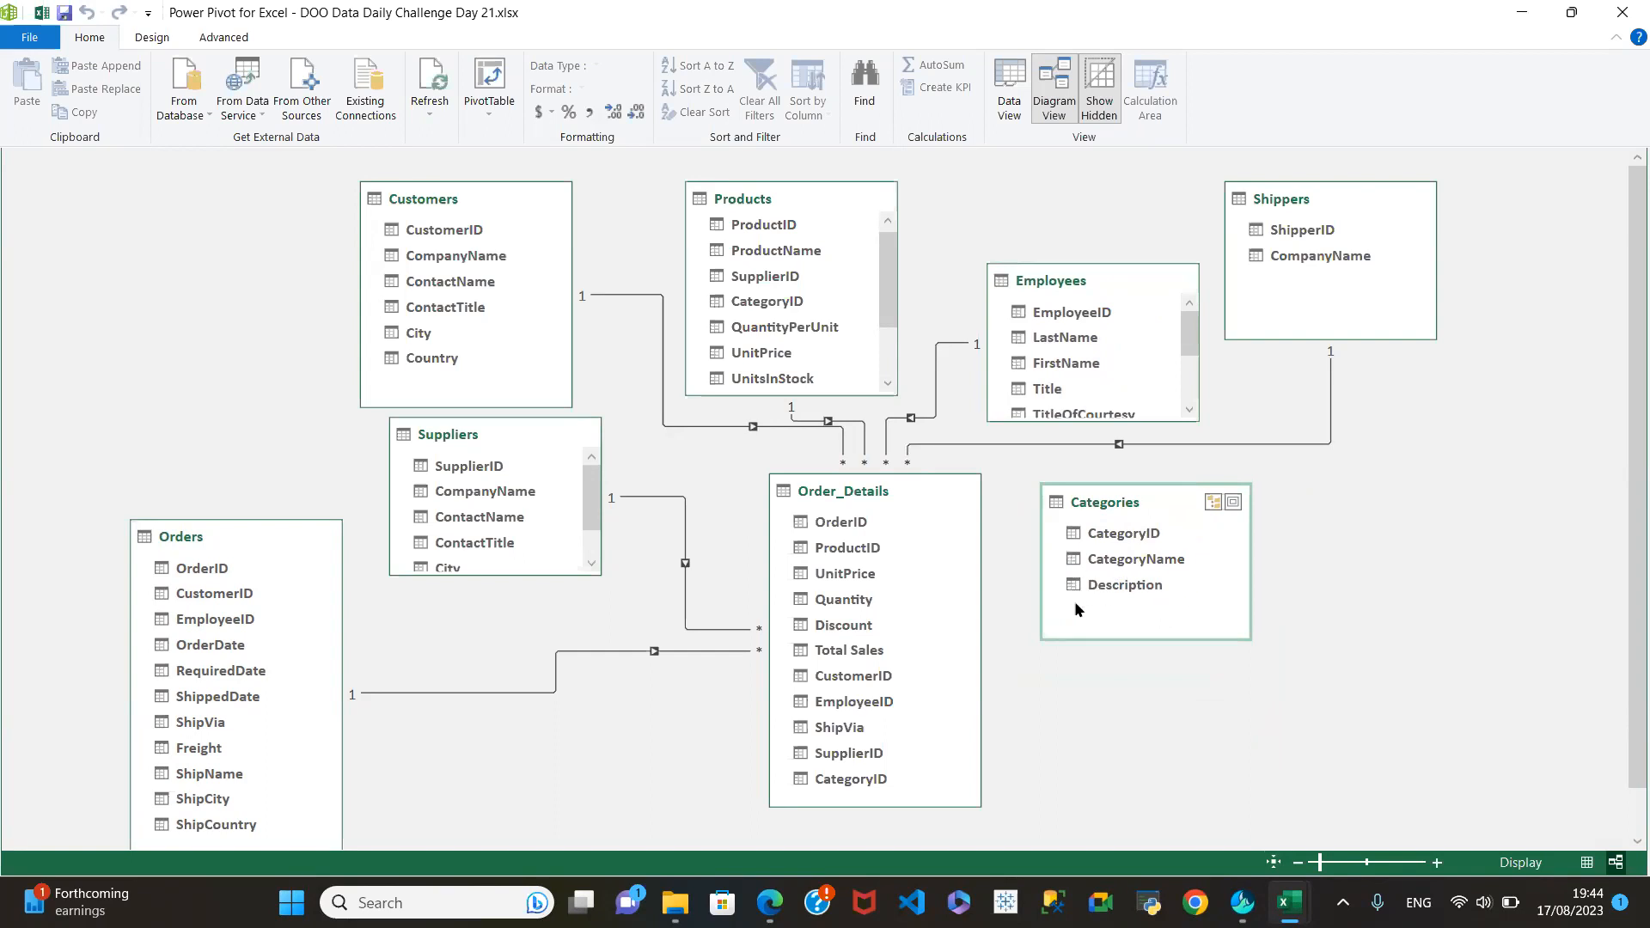
{"action": "left_click_drag", "start_coordinate": [860, 780], "coordinate": [1091, 533]}
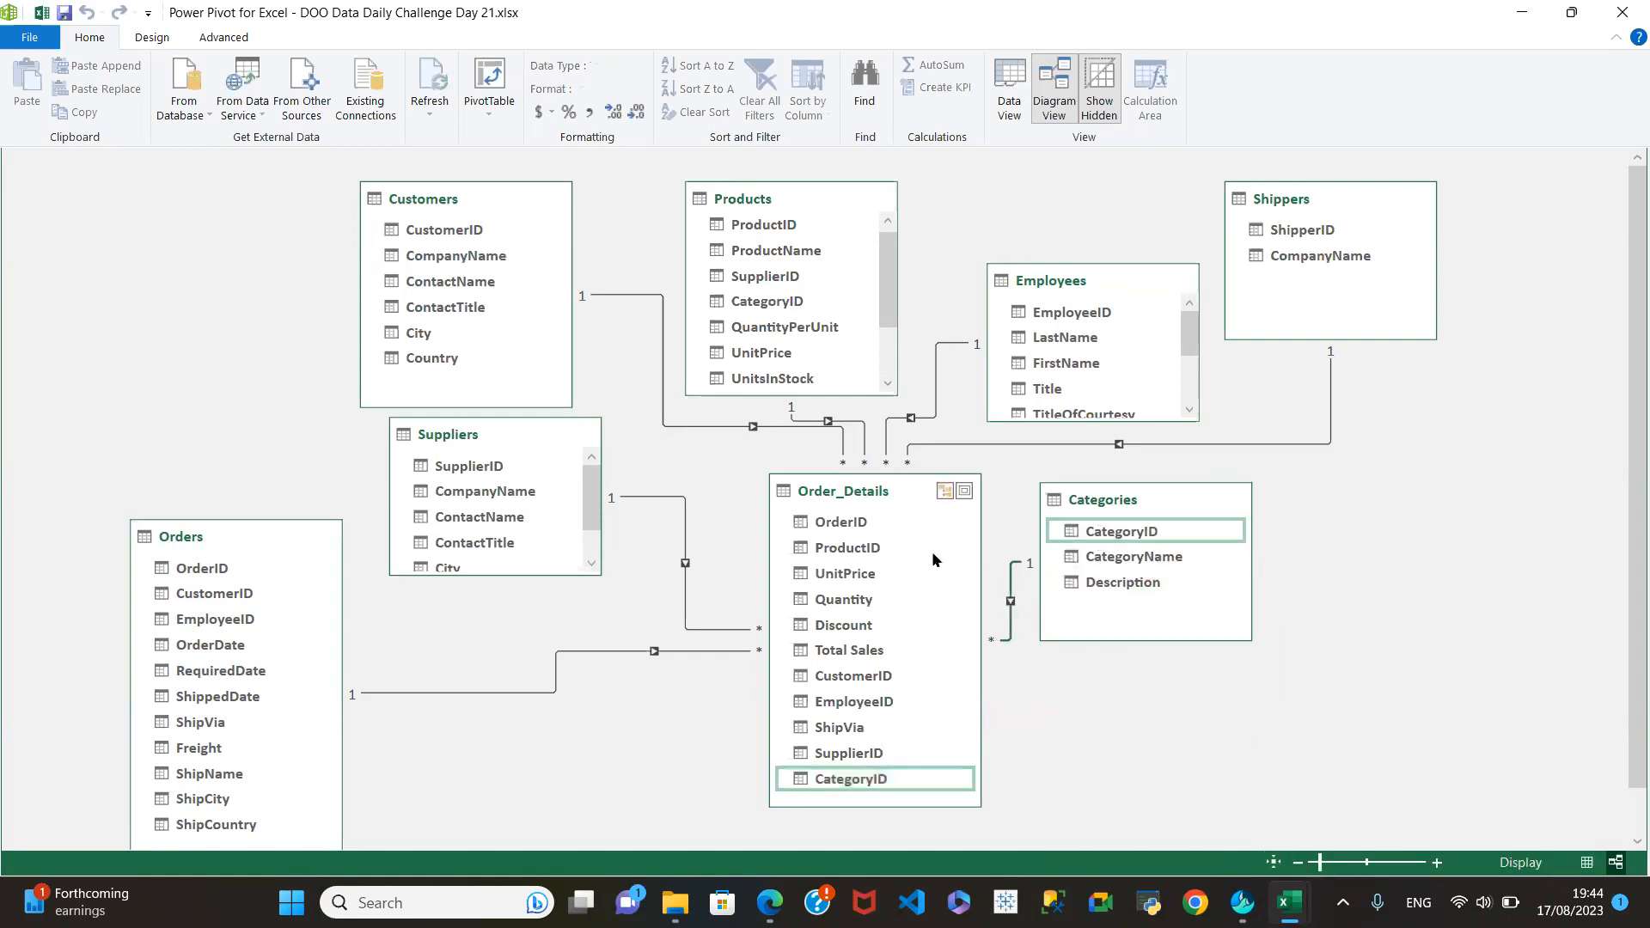
{"action": "left_click_drag", "start_coordinate": [861, 495], "coordinate": [770, 551]}
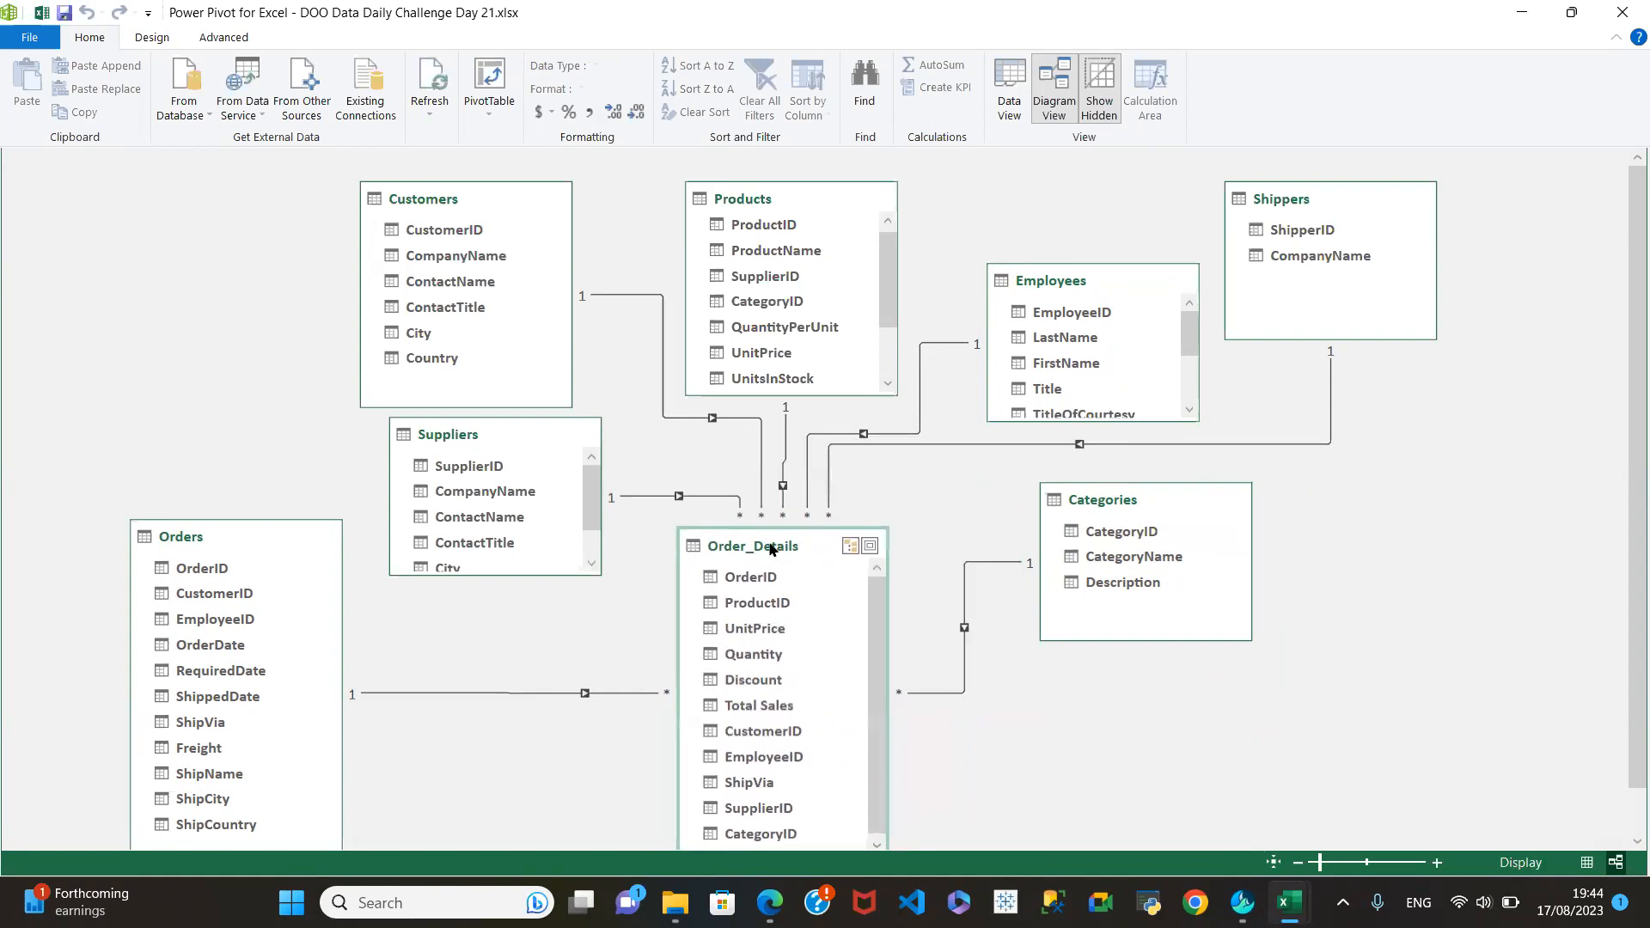
Move Suppliers beside Customers above Orders, bring Orders closer to Order_Details, and shift Order_Details and Categories slightly lower in the diagram.
{"action": "left_click_drag", "start_coordinate": [223, 526], "coordinate": [288, 564]}
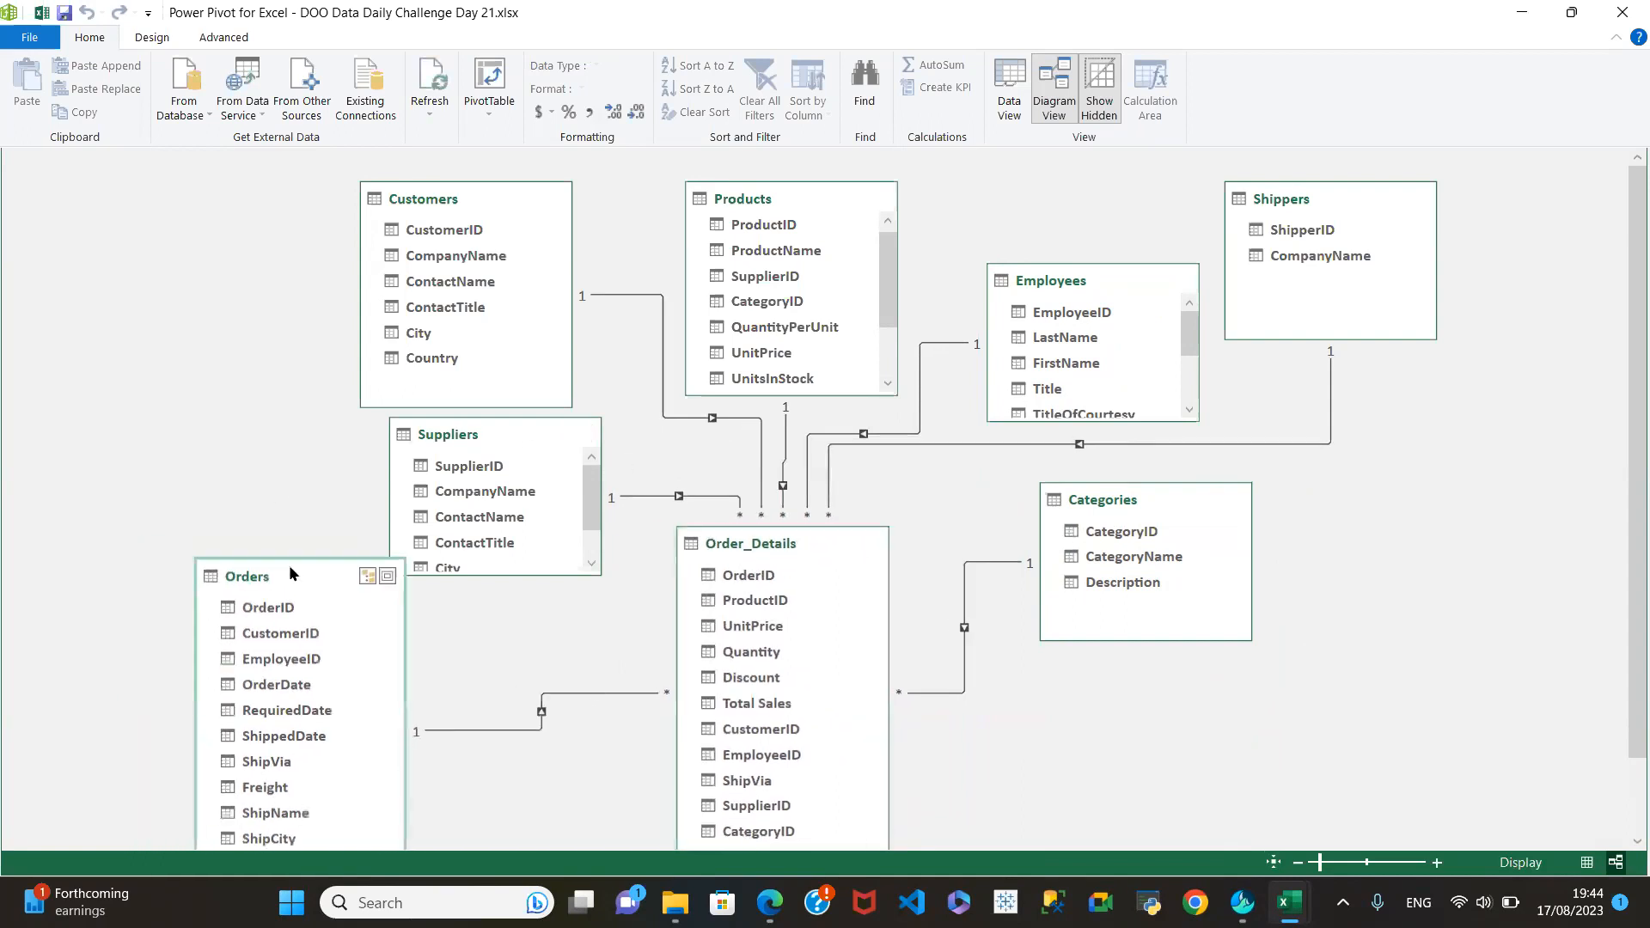
{"action": "left_click_drag", "start_coordinate": [509, 435], "coordinate": [211, 355]}
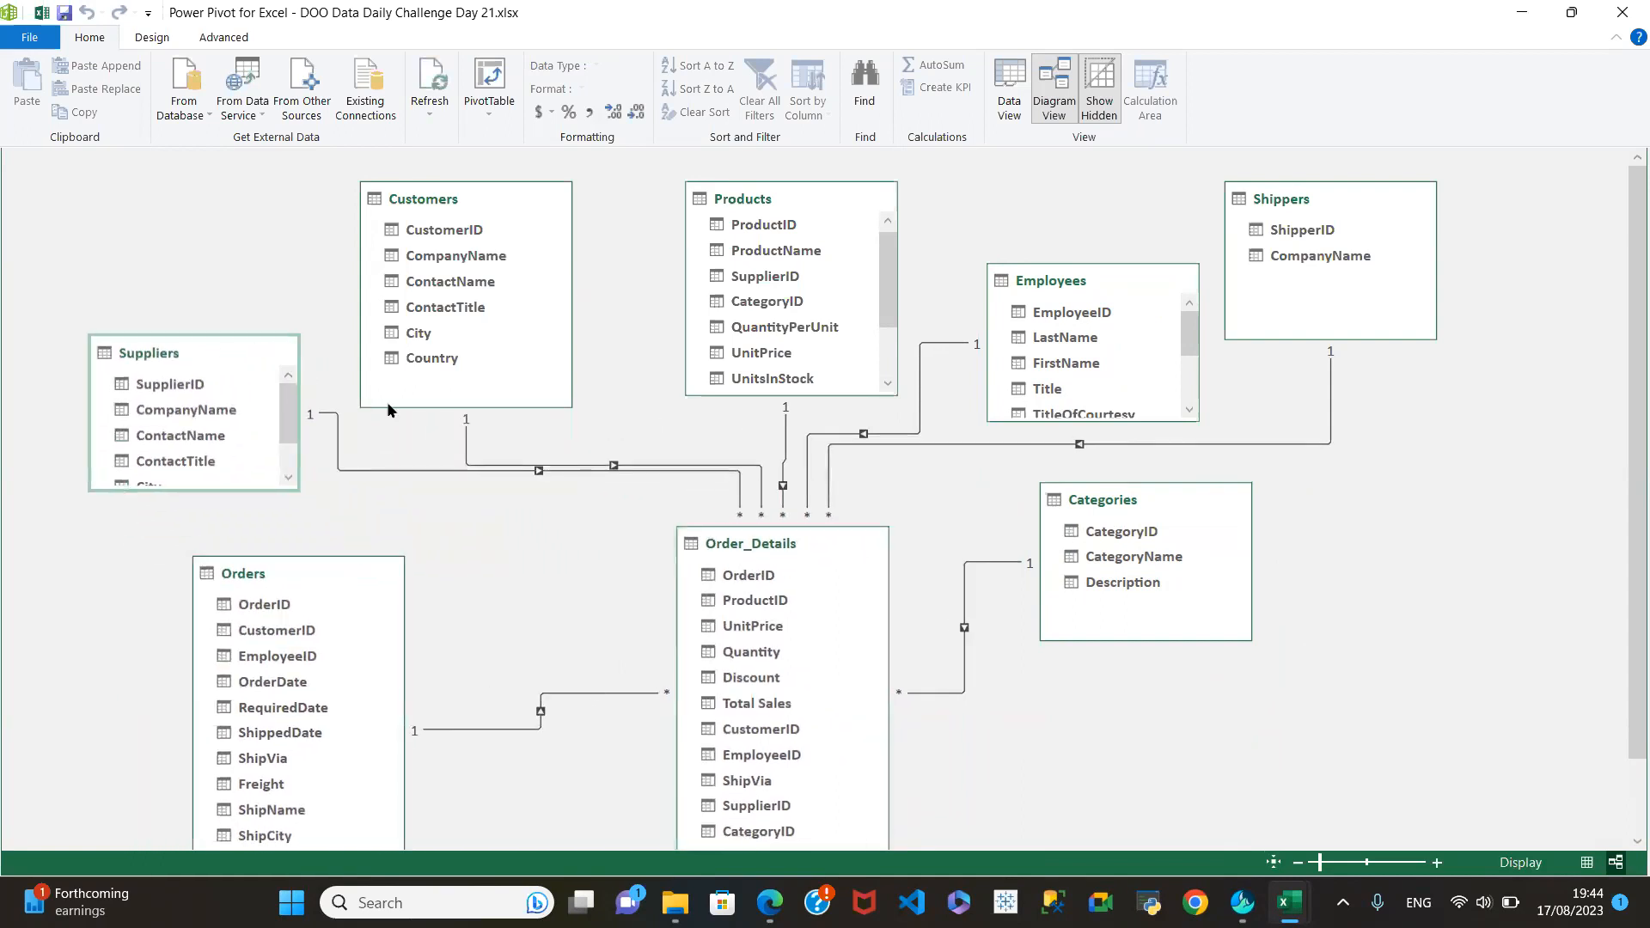
{"action": "left_click_drag", "start_coordinate": [796, 539], "coordinate": [786, 584]}
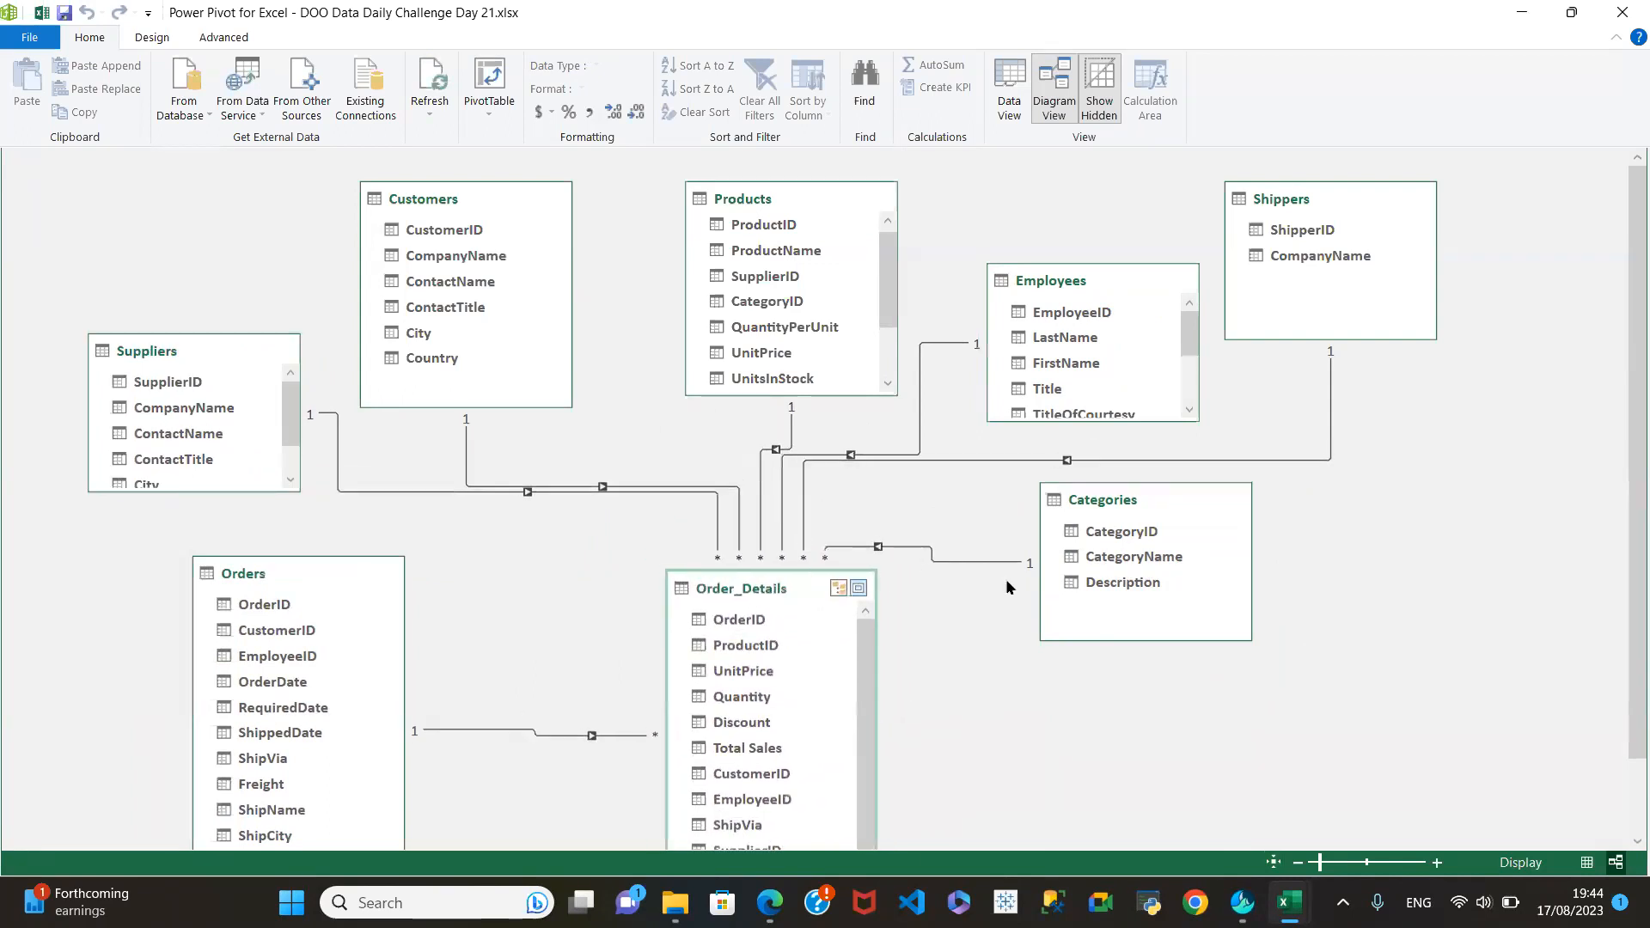
{"action": "left_click_drag", "start_coordinate": [1142, 491], "coordinate": [1175, 516]}
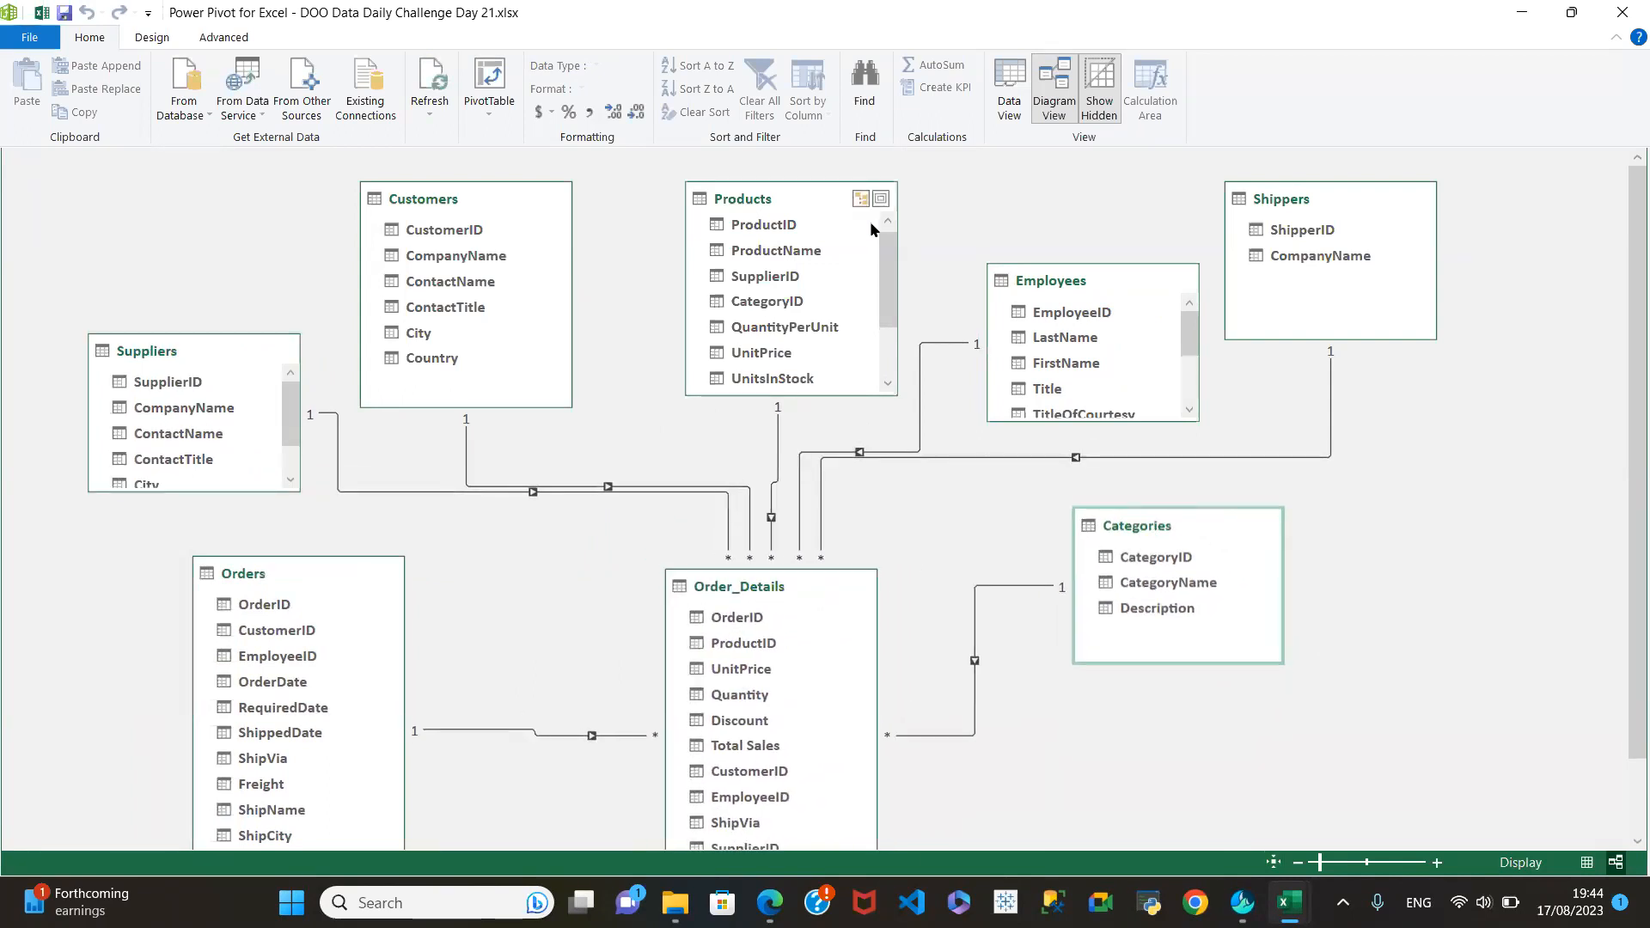
Spread the dimension tables around Order_Details by lowering Customers and Products slightly, raising Employees, and shifting Shippers and Categories farther outward.
{"action": "left_click_drag", "start_coordinate": [430, 203], "coordinate": [422, 242]}
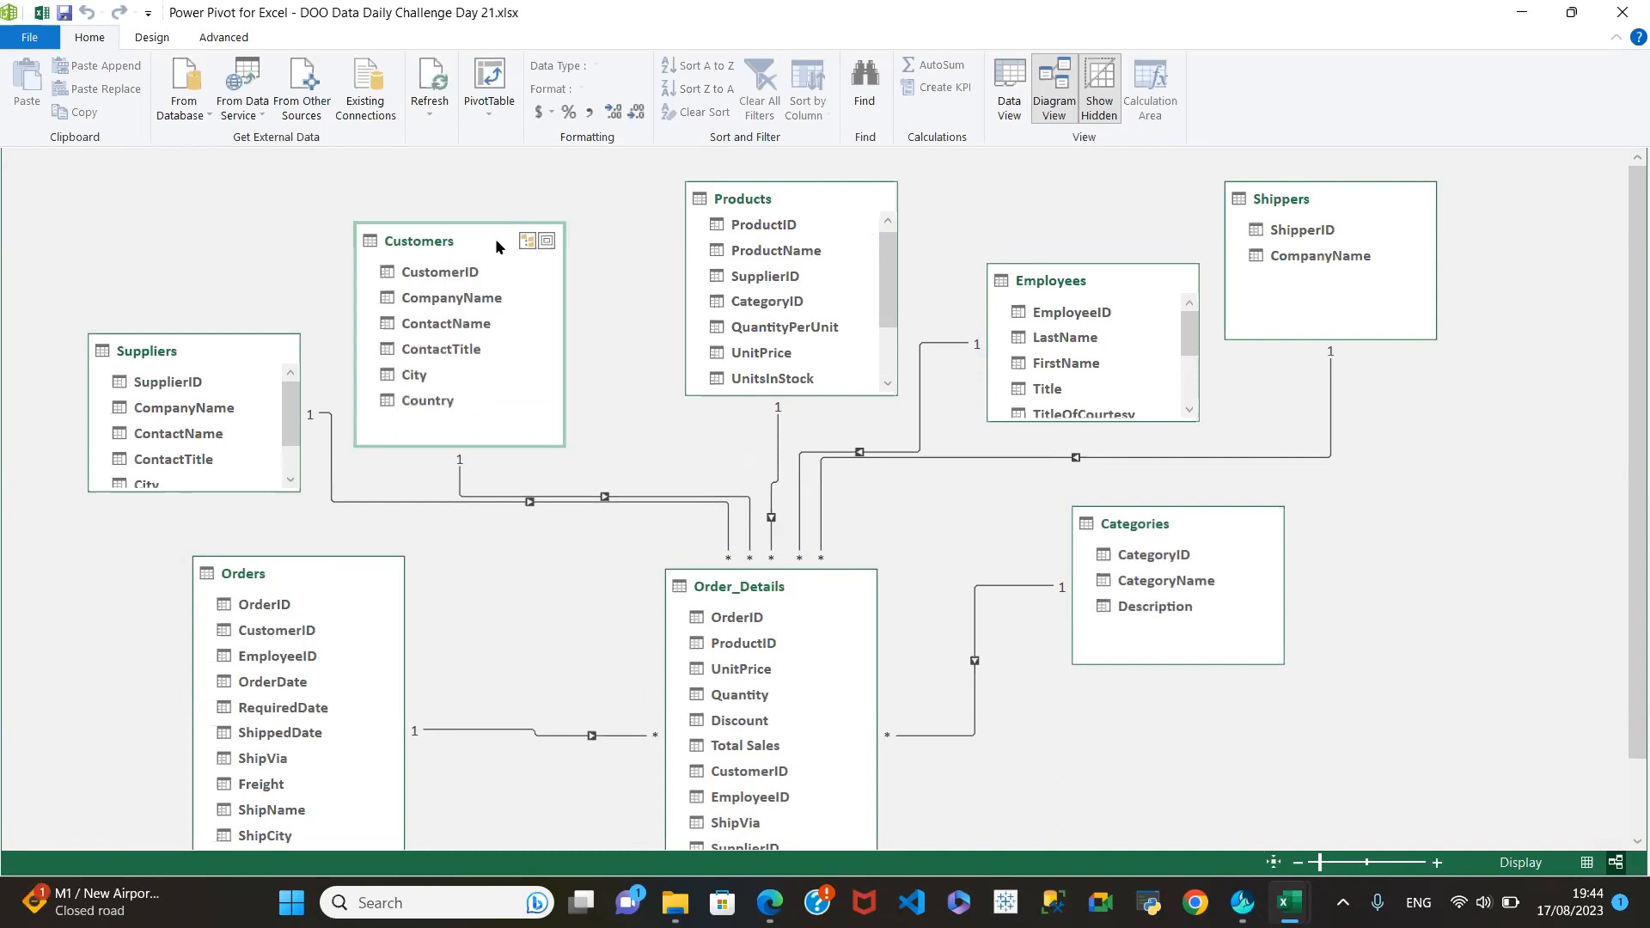
{"action": "left_click_drag", "start_coordinate": [773, 193], "coordinate": [760, 219]}
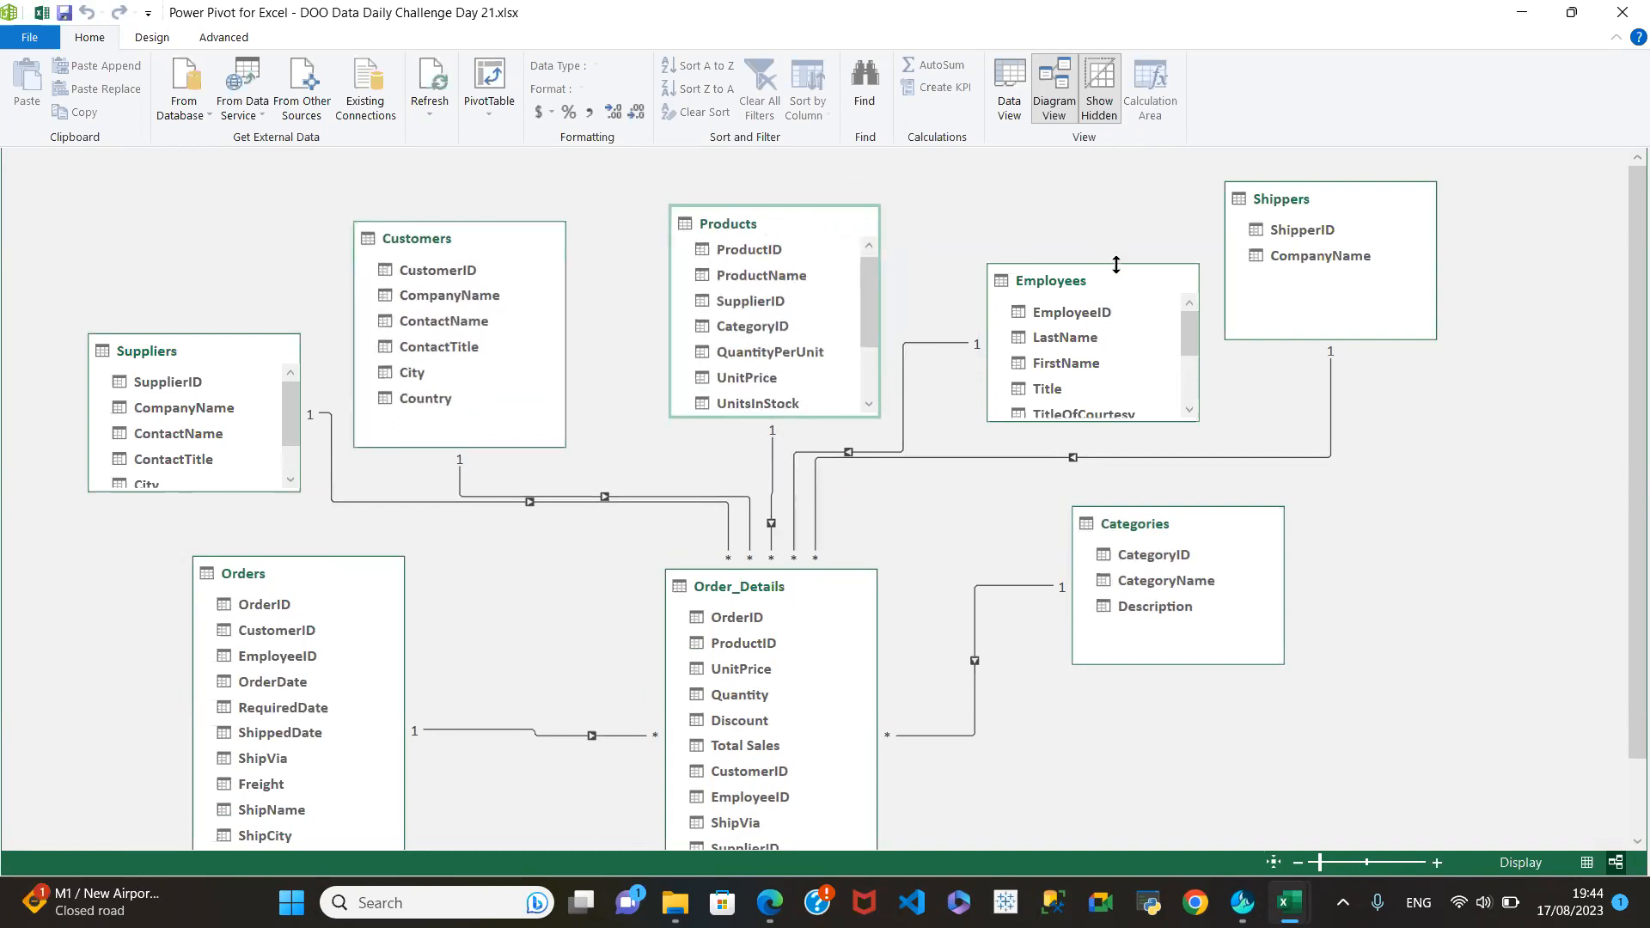
{"action": "left_click_drag", "start_coordinate": [1108, 275], "coordinate": [1124, 276]}
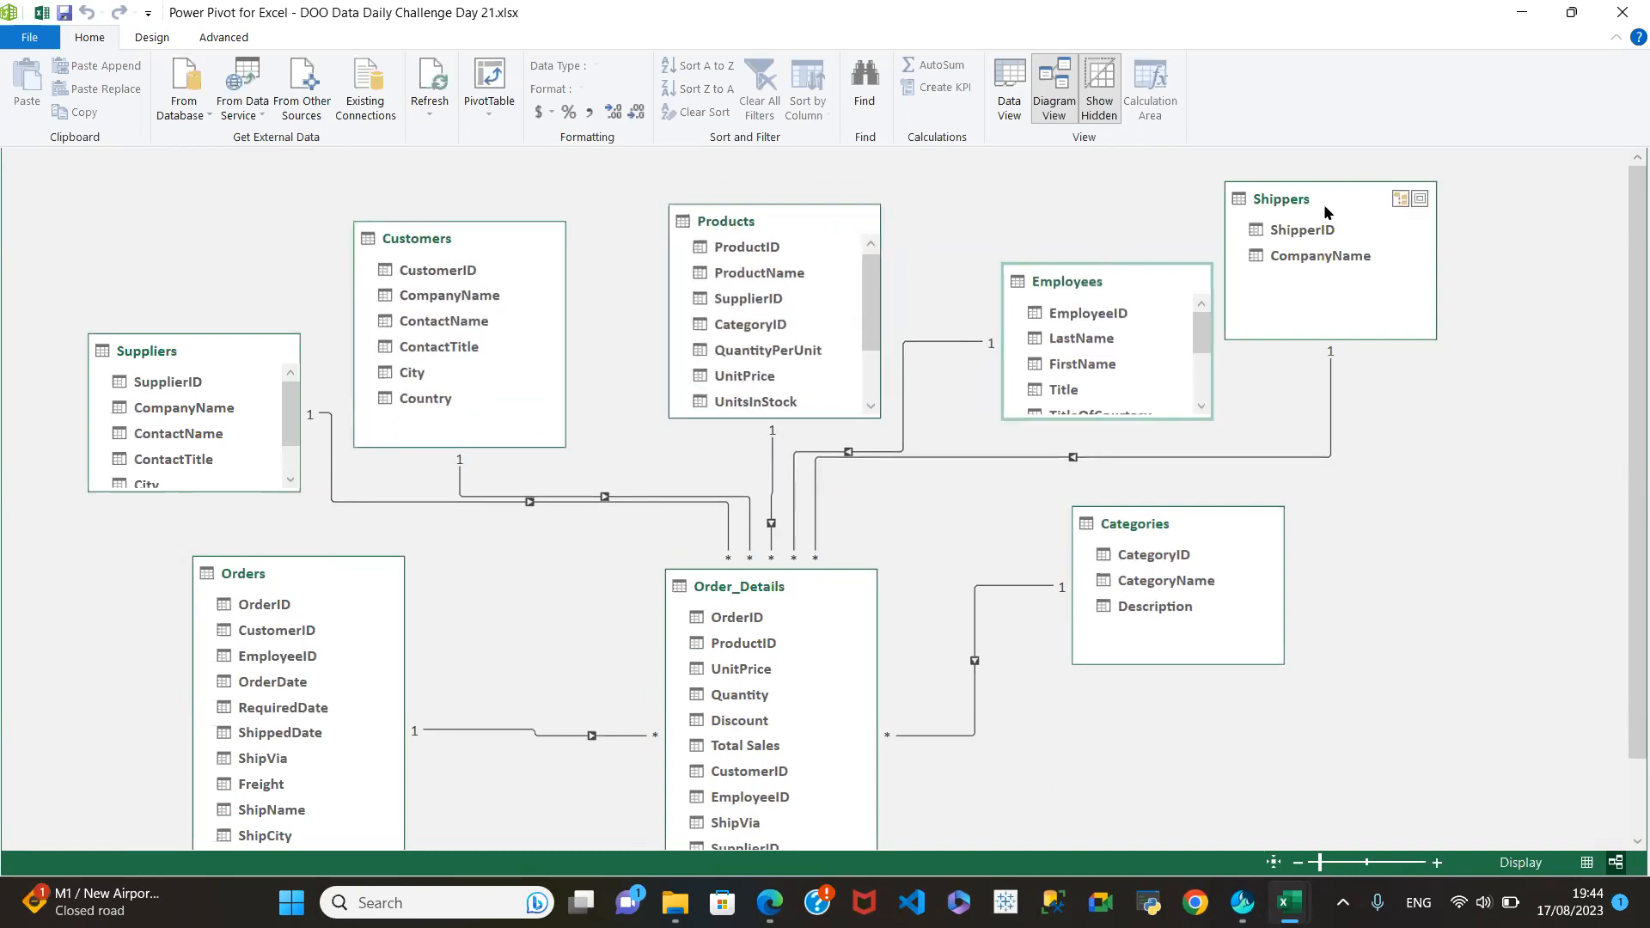
{"action": "left_click_drag", "start_coordinate": [1331, 205], "coordinate": [1358, 213]}
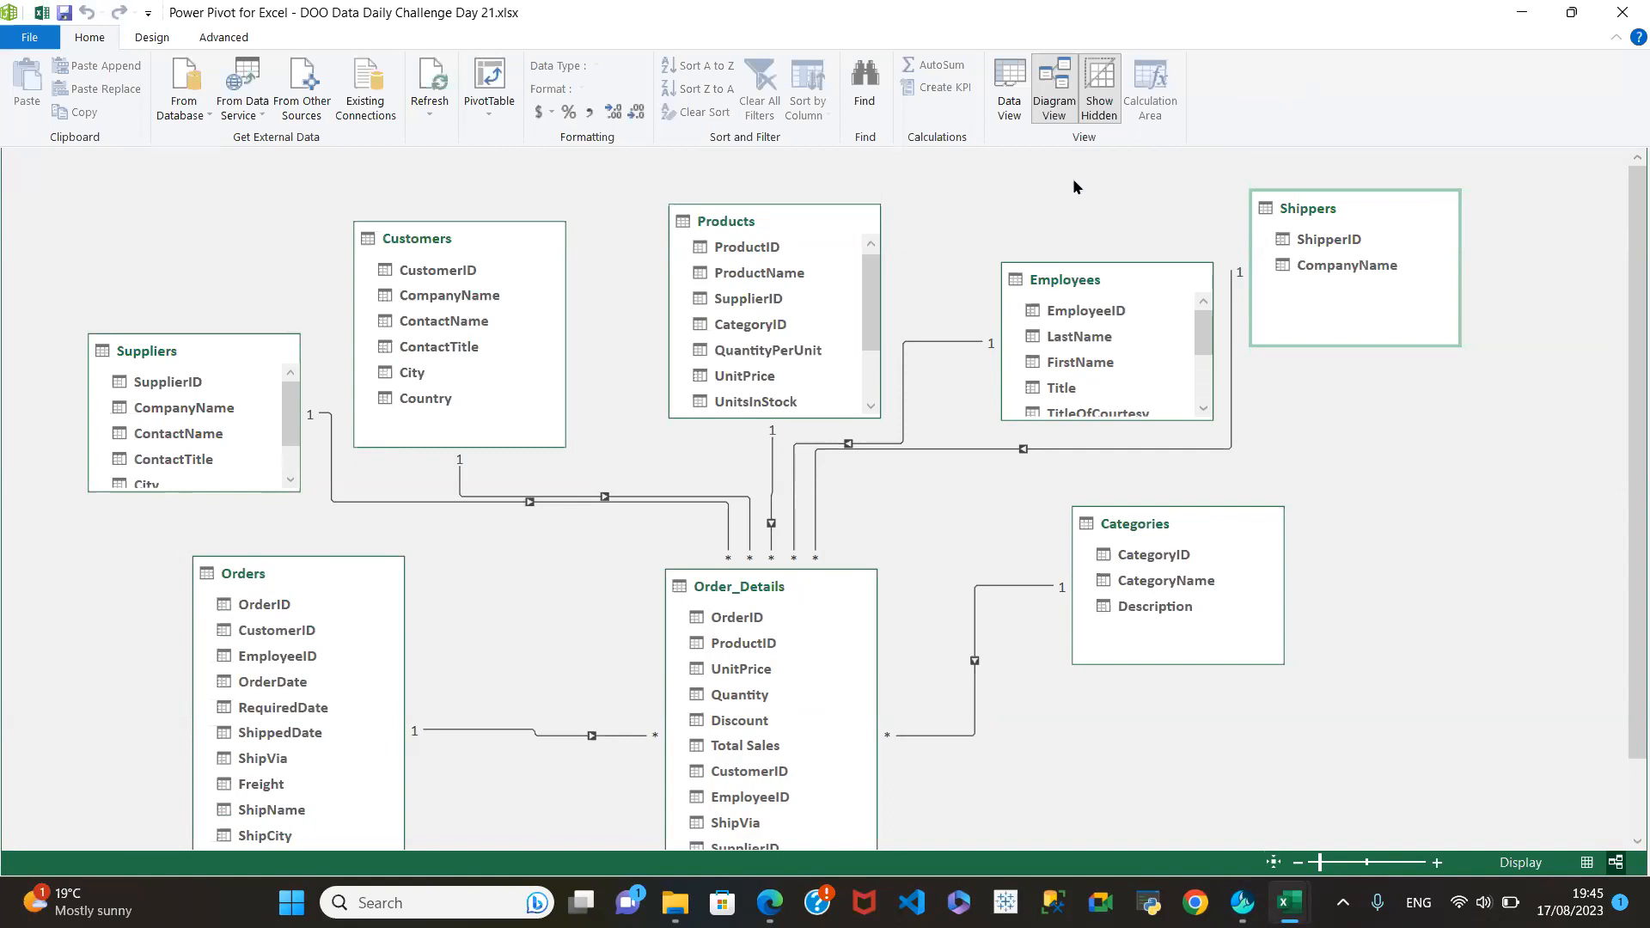
{"action": "left_click_drag", "start_coordinate": [1112, 276], "coordinate": [1074, 197]}
{"action": "left_click_drag", "start_coordinate": [1175, 517], "coordinate": [1234, 520]}
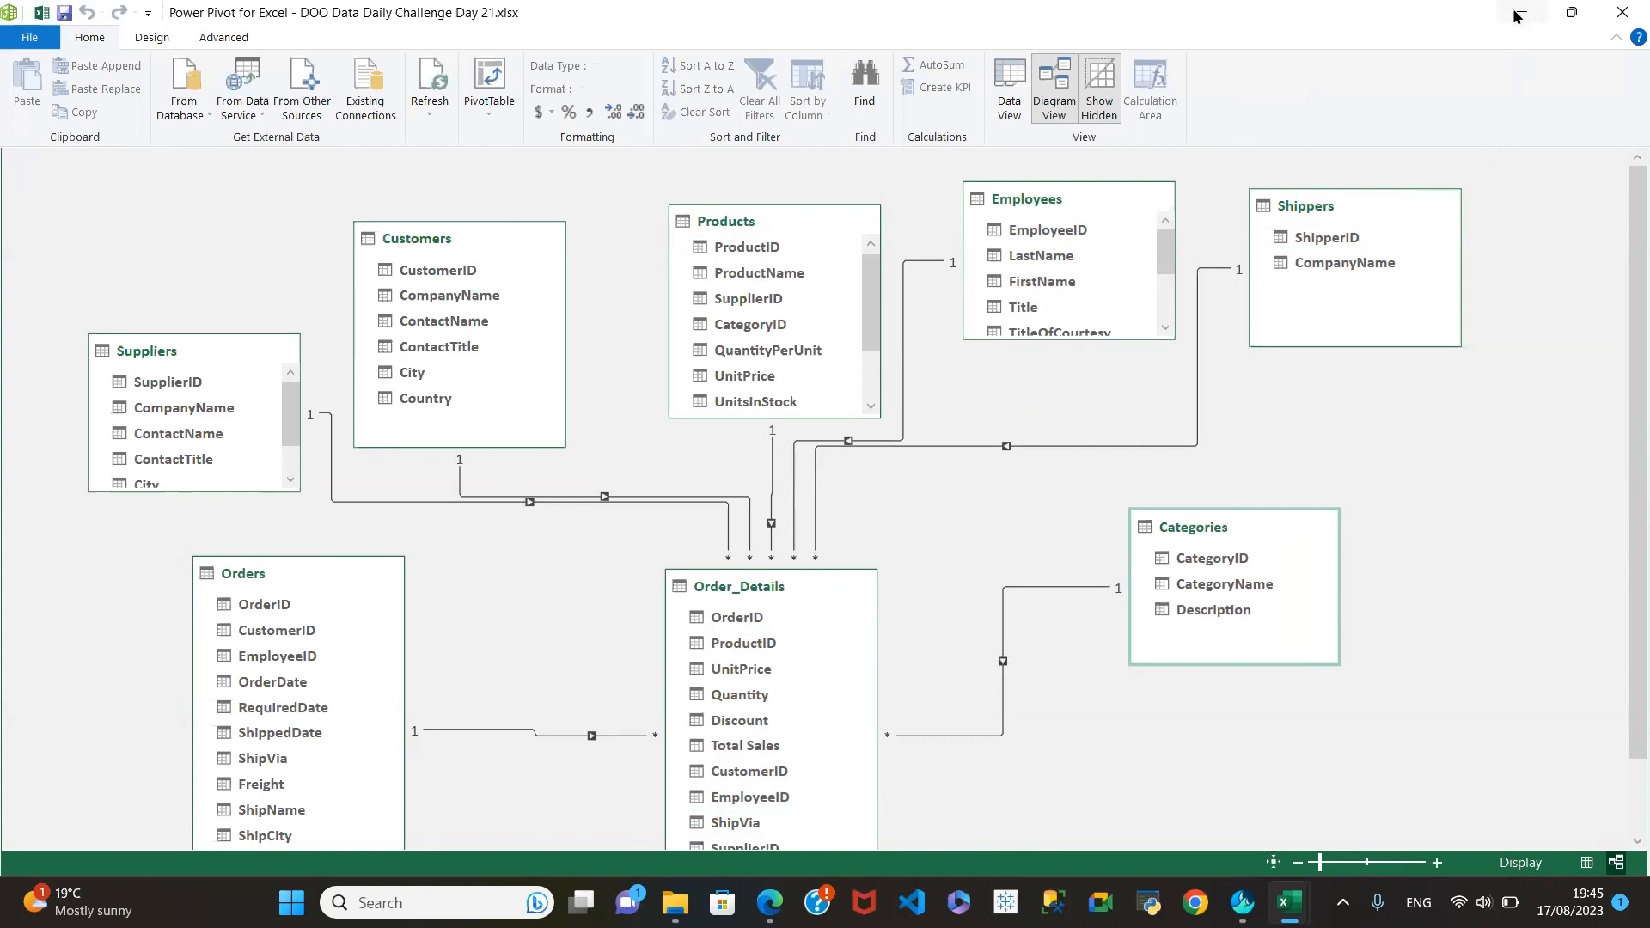
Show the open browser windows on star and snowflake schemas.
{"action": "mouse_move", "coordinate": [1242, 902]}
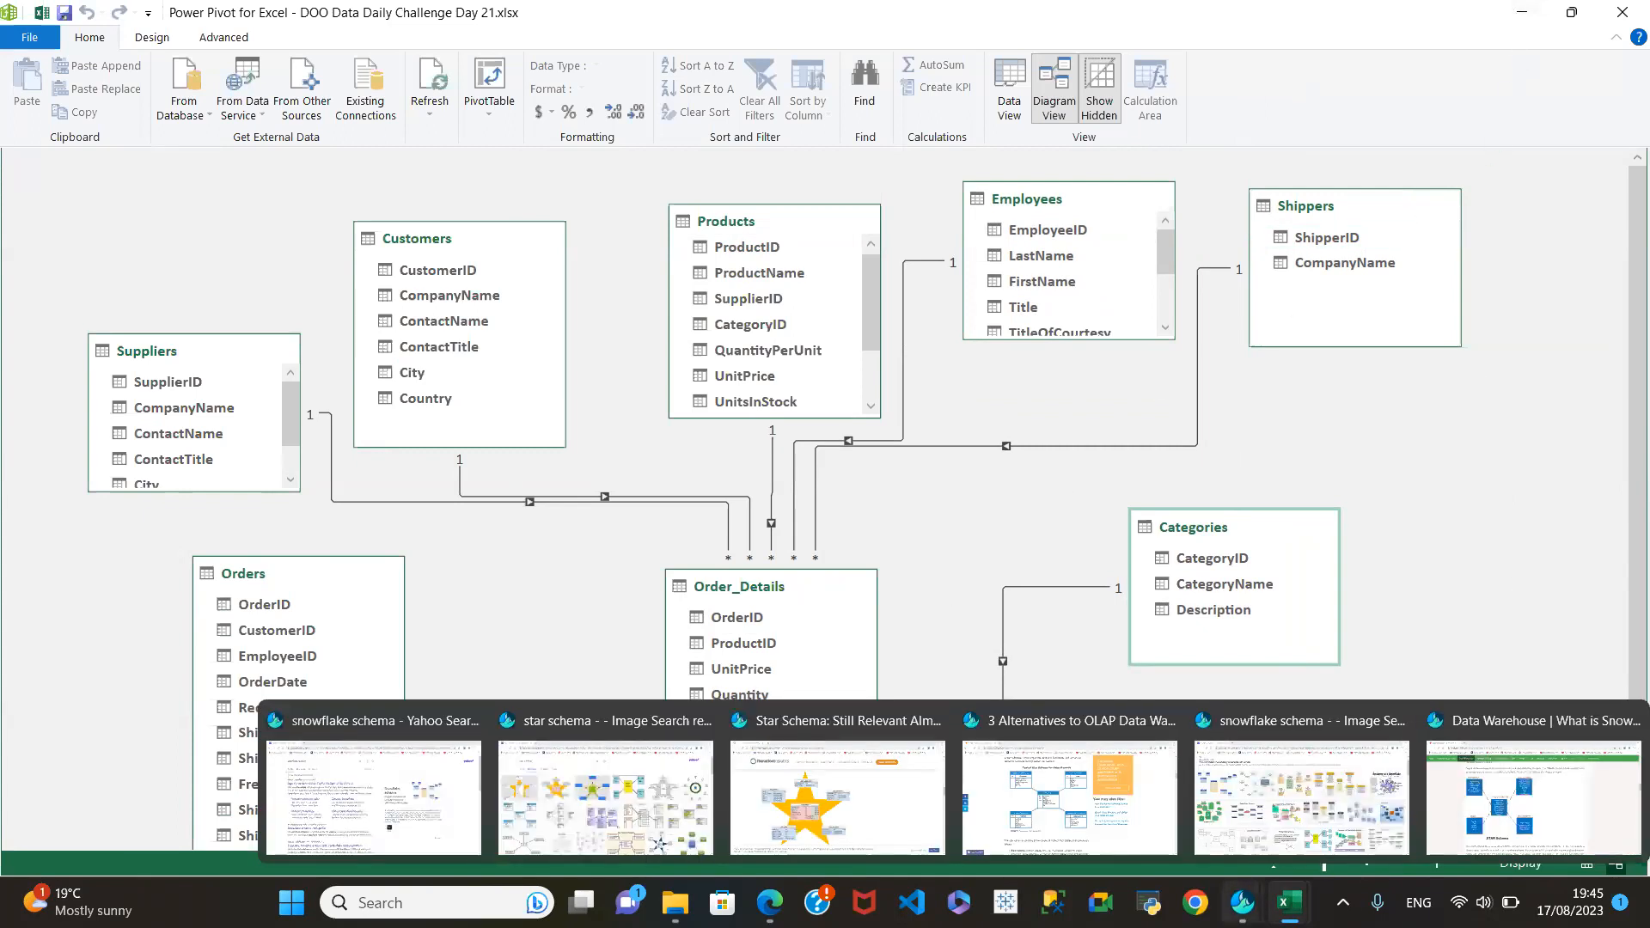